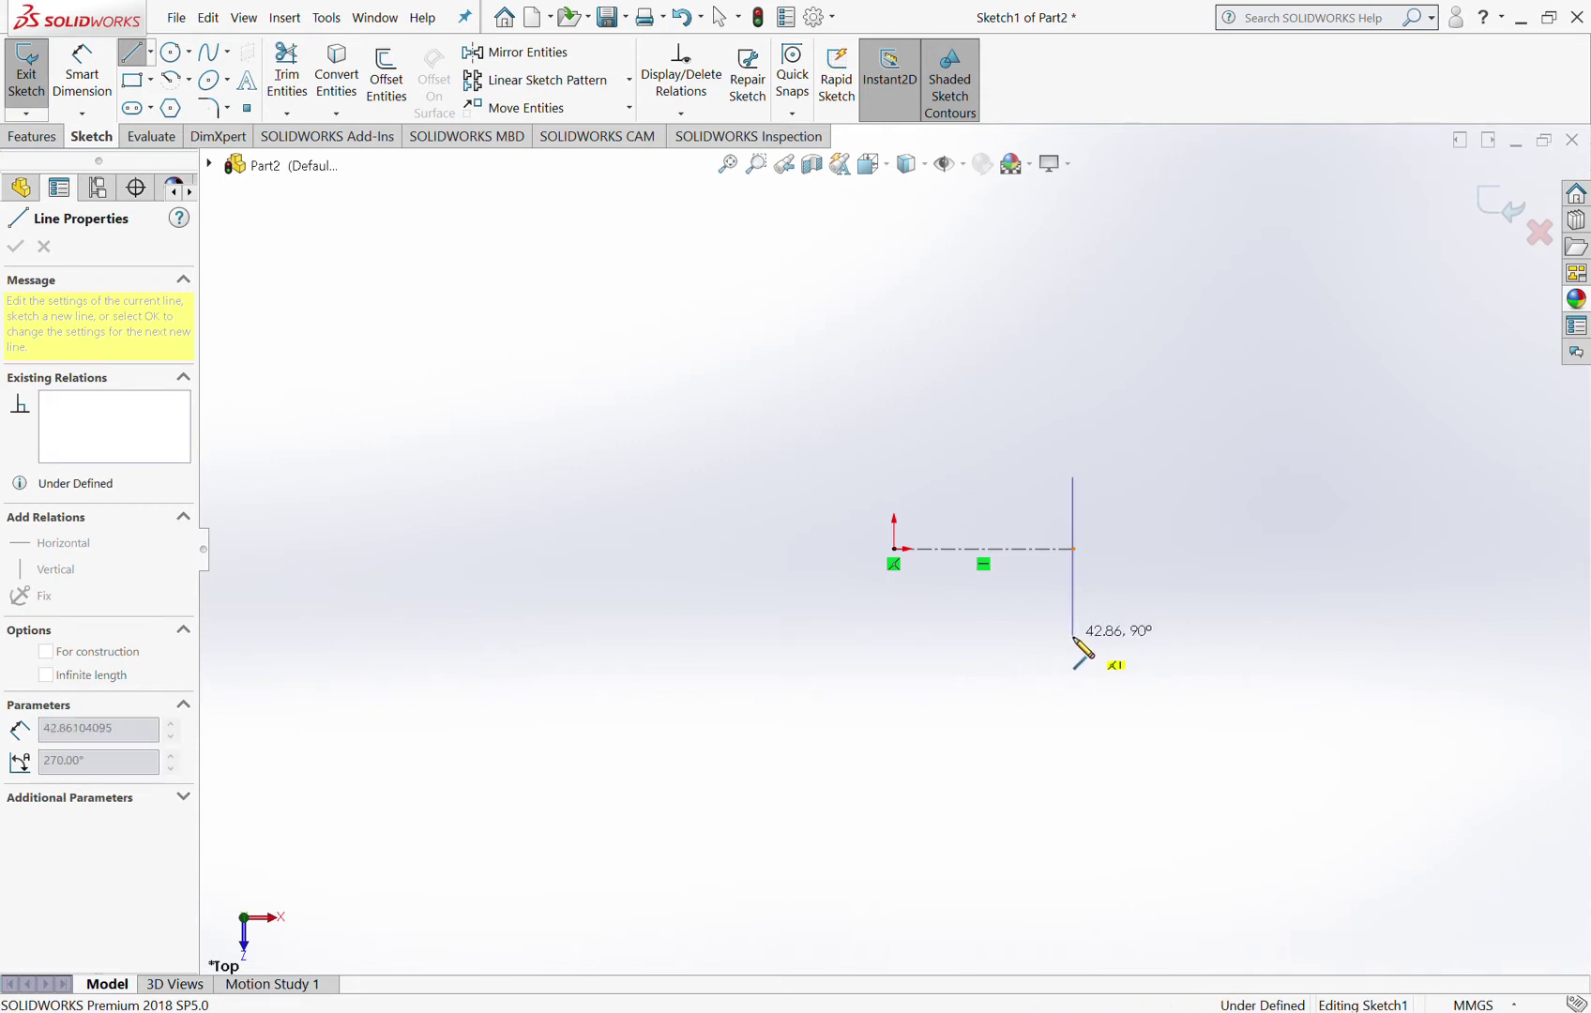
Step: Sketch a vertical line about 43 mm long at the centerline's free end, with inward horizontal flanges about 21 mm at the bottom and 15 mm at the top
{"action": "left_click", "coordinate": [1073, 637]}
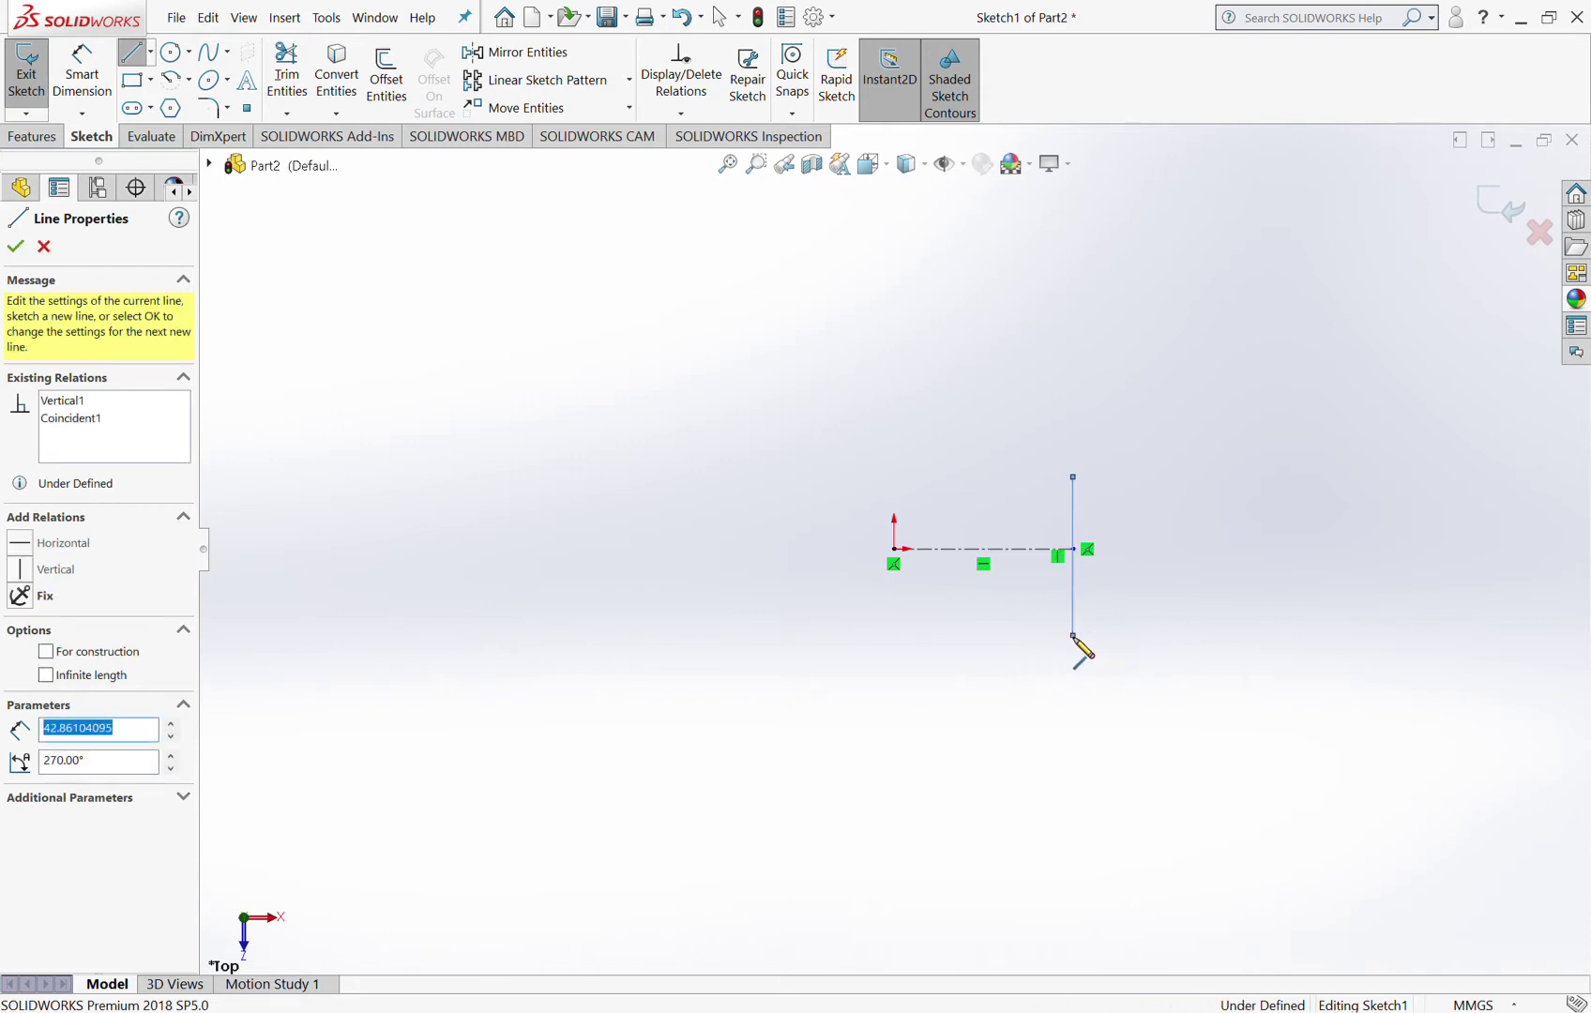
{"action": "left_click", "coordinate": [996, 636]}
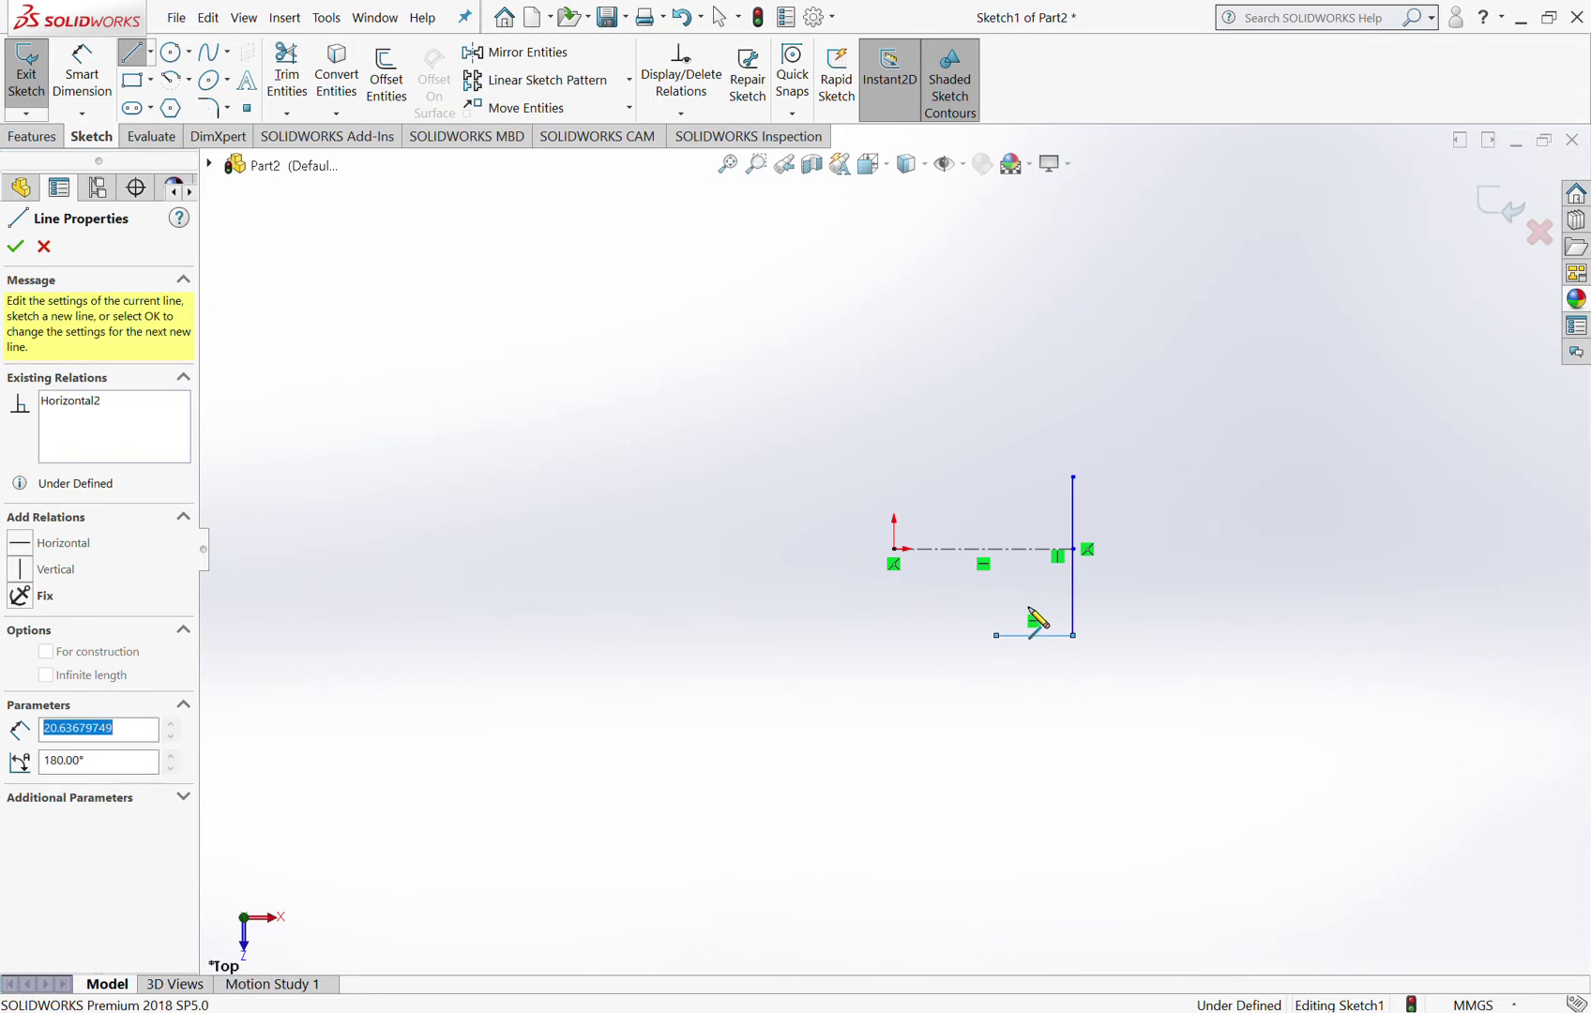
{"action": "left_click", "coordinate": [1073, 477]}
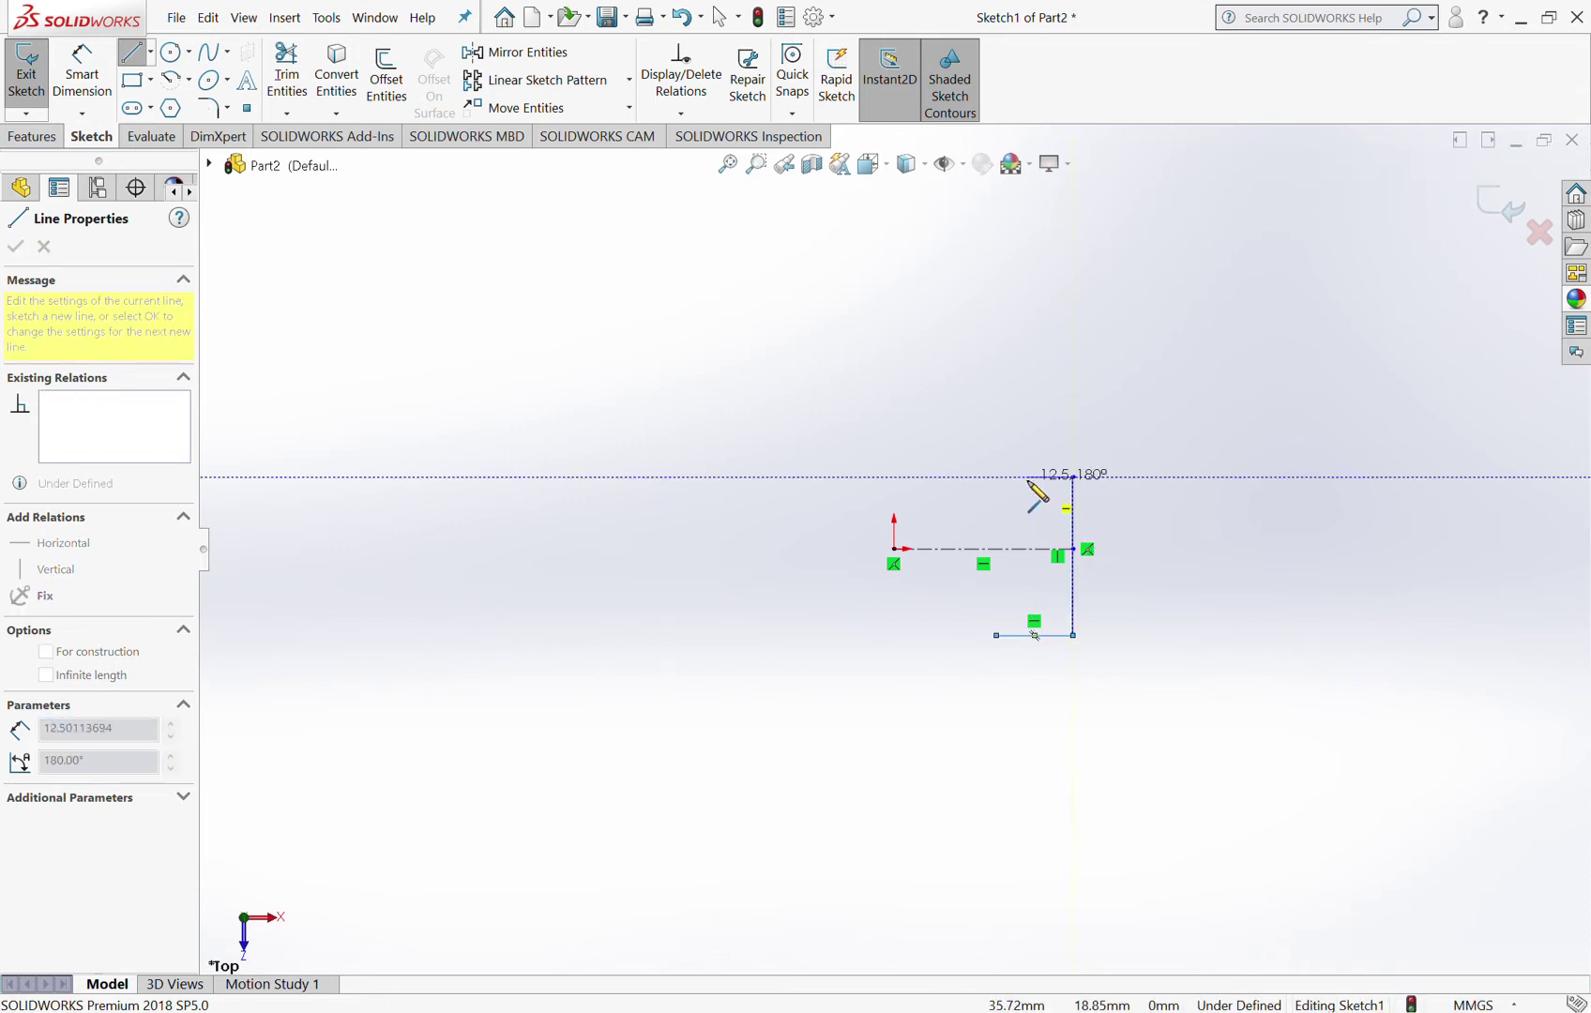
{"action": "left_click", "coordinate": [1018, 479]}
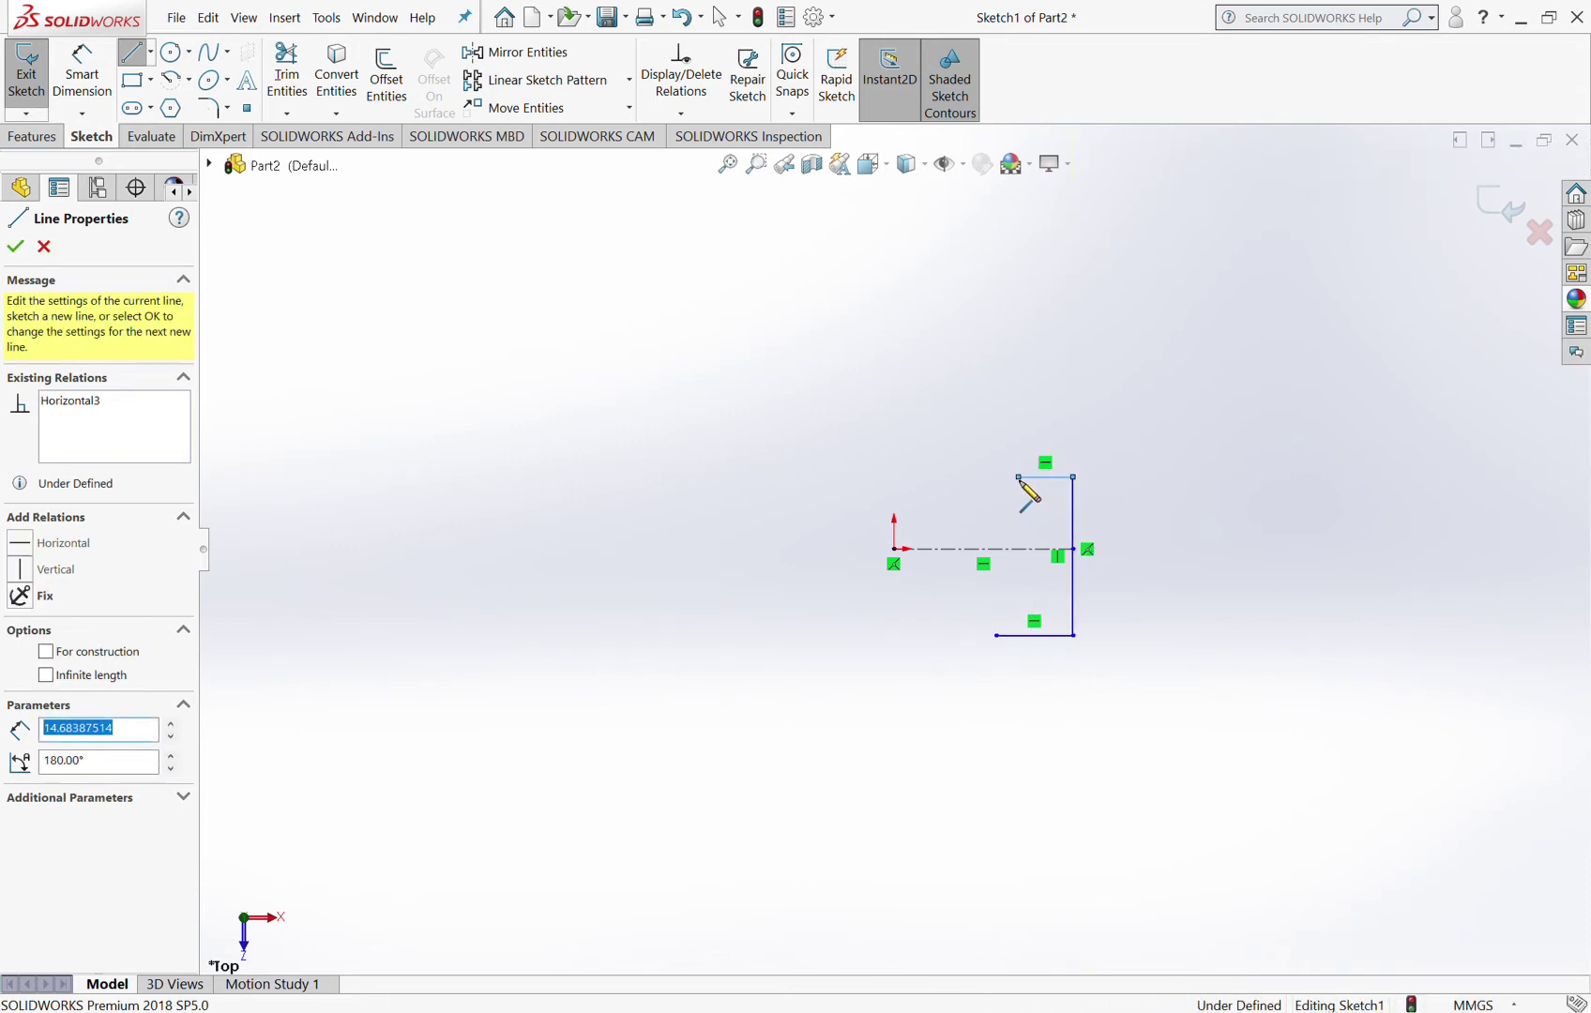
{"action": "key", "text": "Escape"}
{"action": "key", "text": "Escape"}
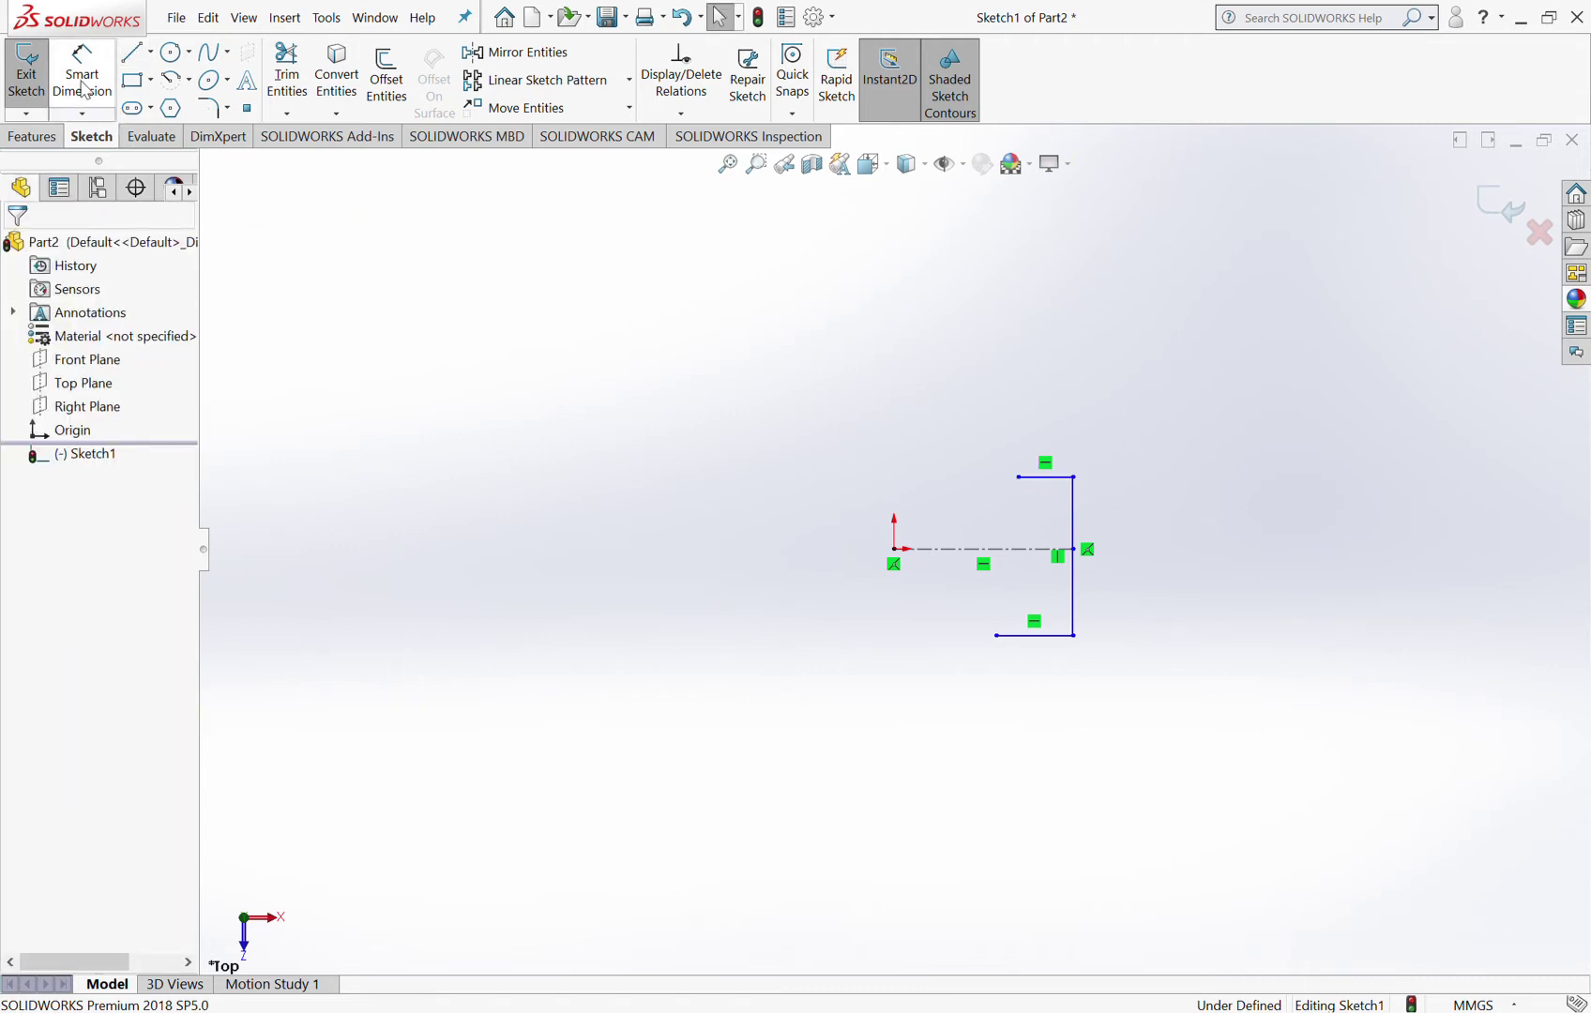
Step: Dimension the horizontal centerline from the origin to the vertical line at 413 mm
{"action": "left_click", "coordinate": [82, 75]}
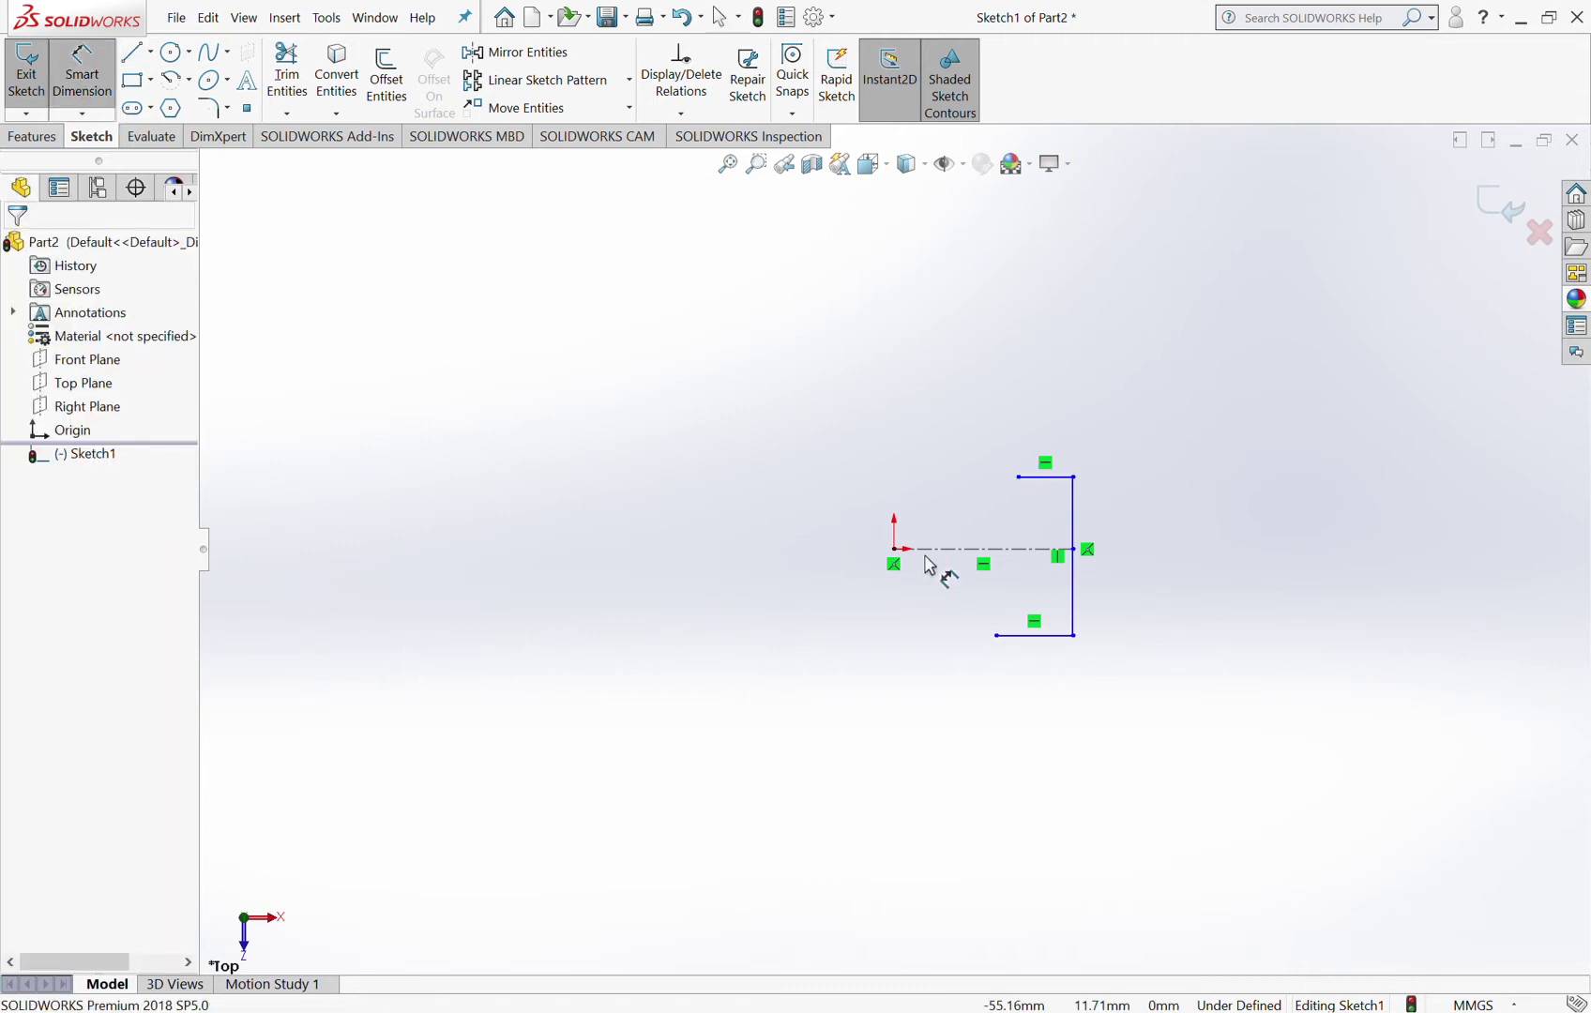
{"action": "left_click", "coordinate": [988, 544]}
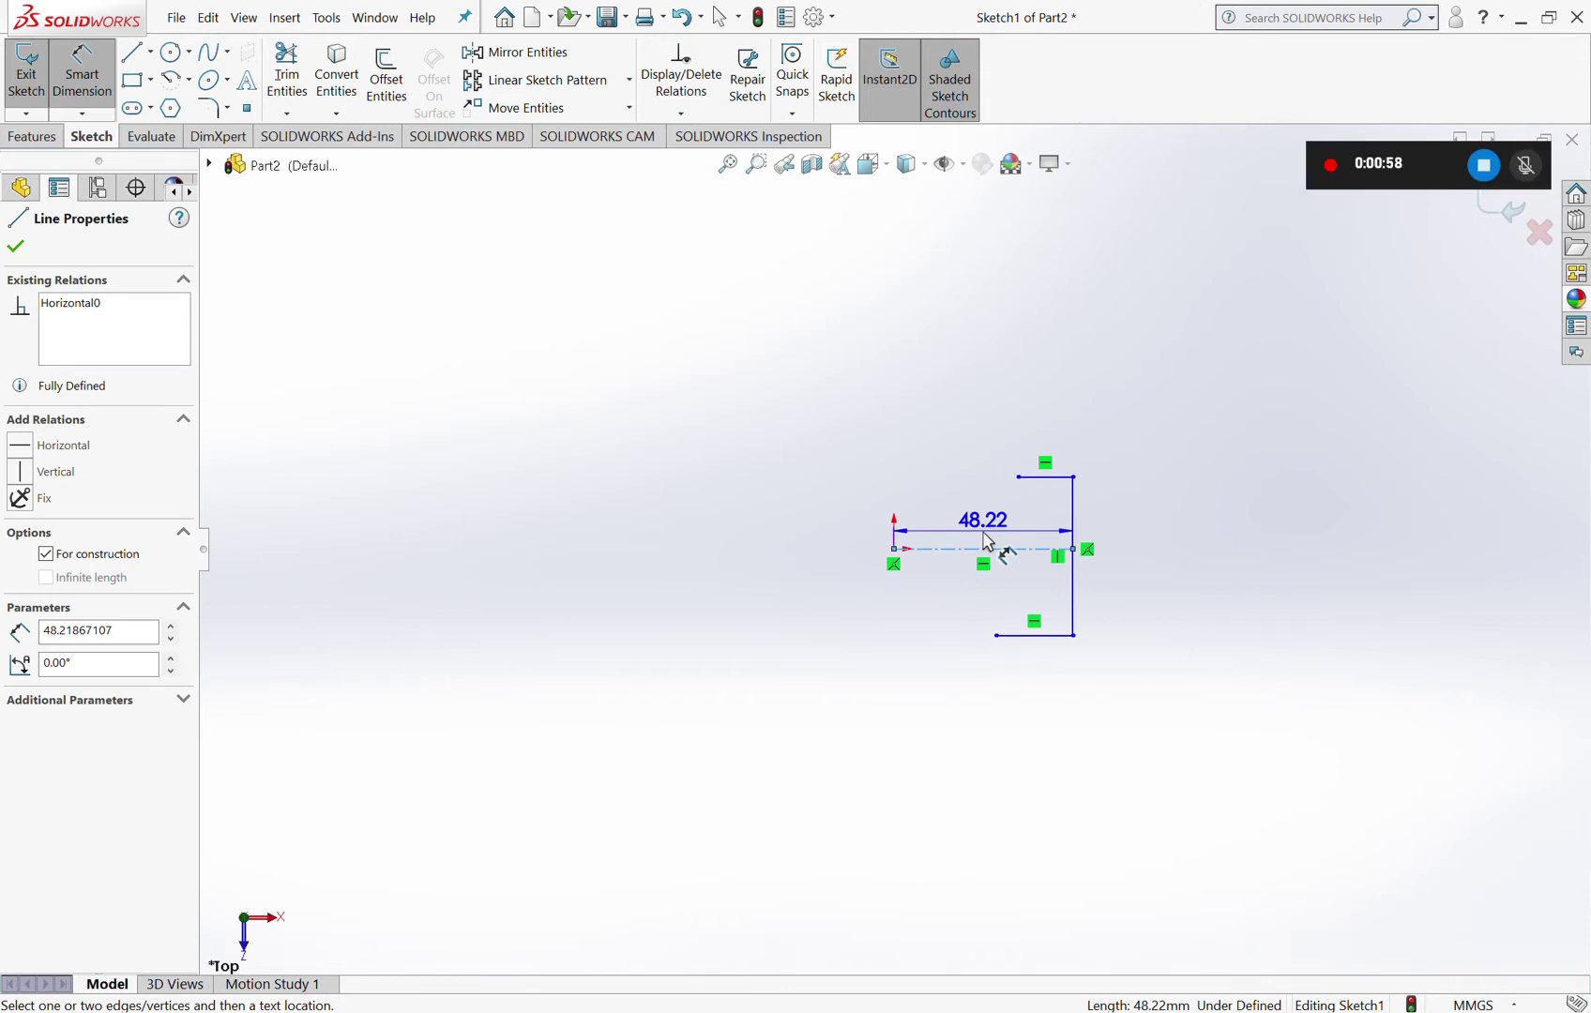
{"action": "left_click", "coordinate": [987, 542]}
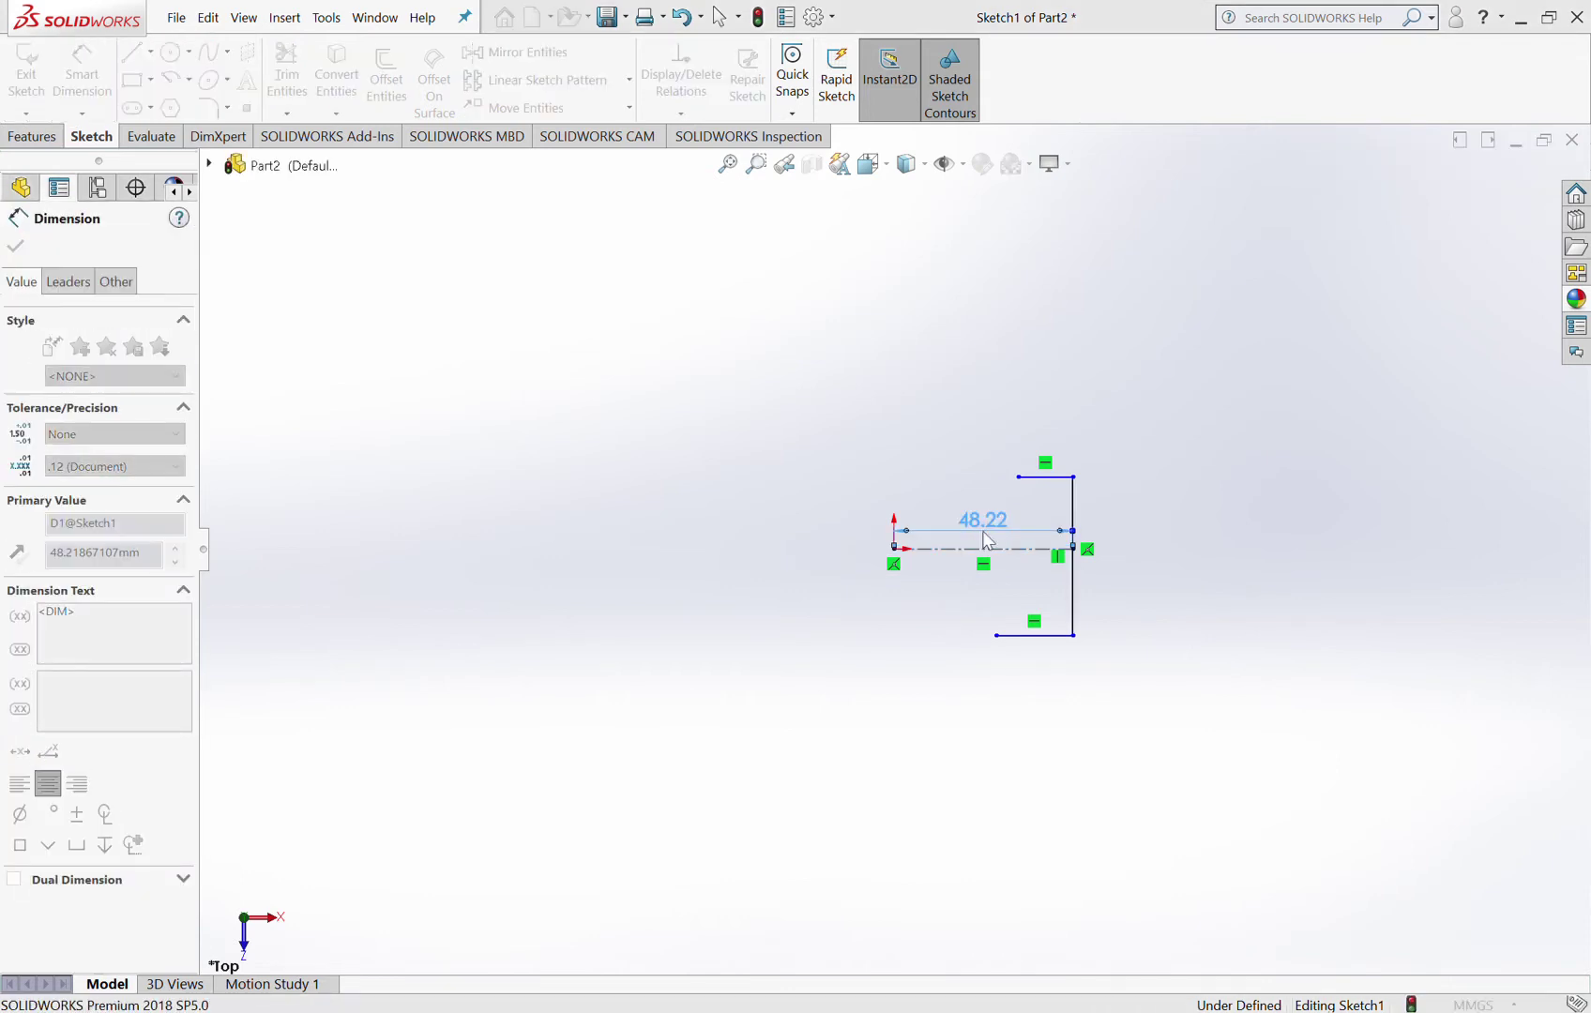
{"action": "type", "text": "413"}
{"action": "key", "text": "Return"}
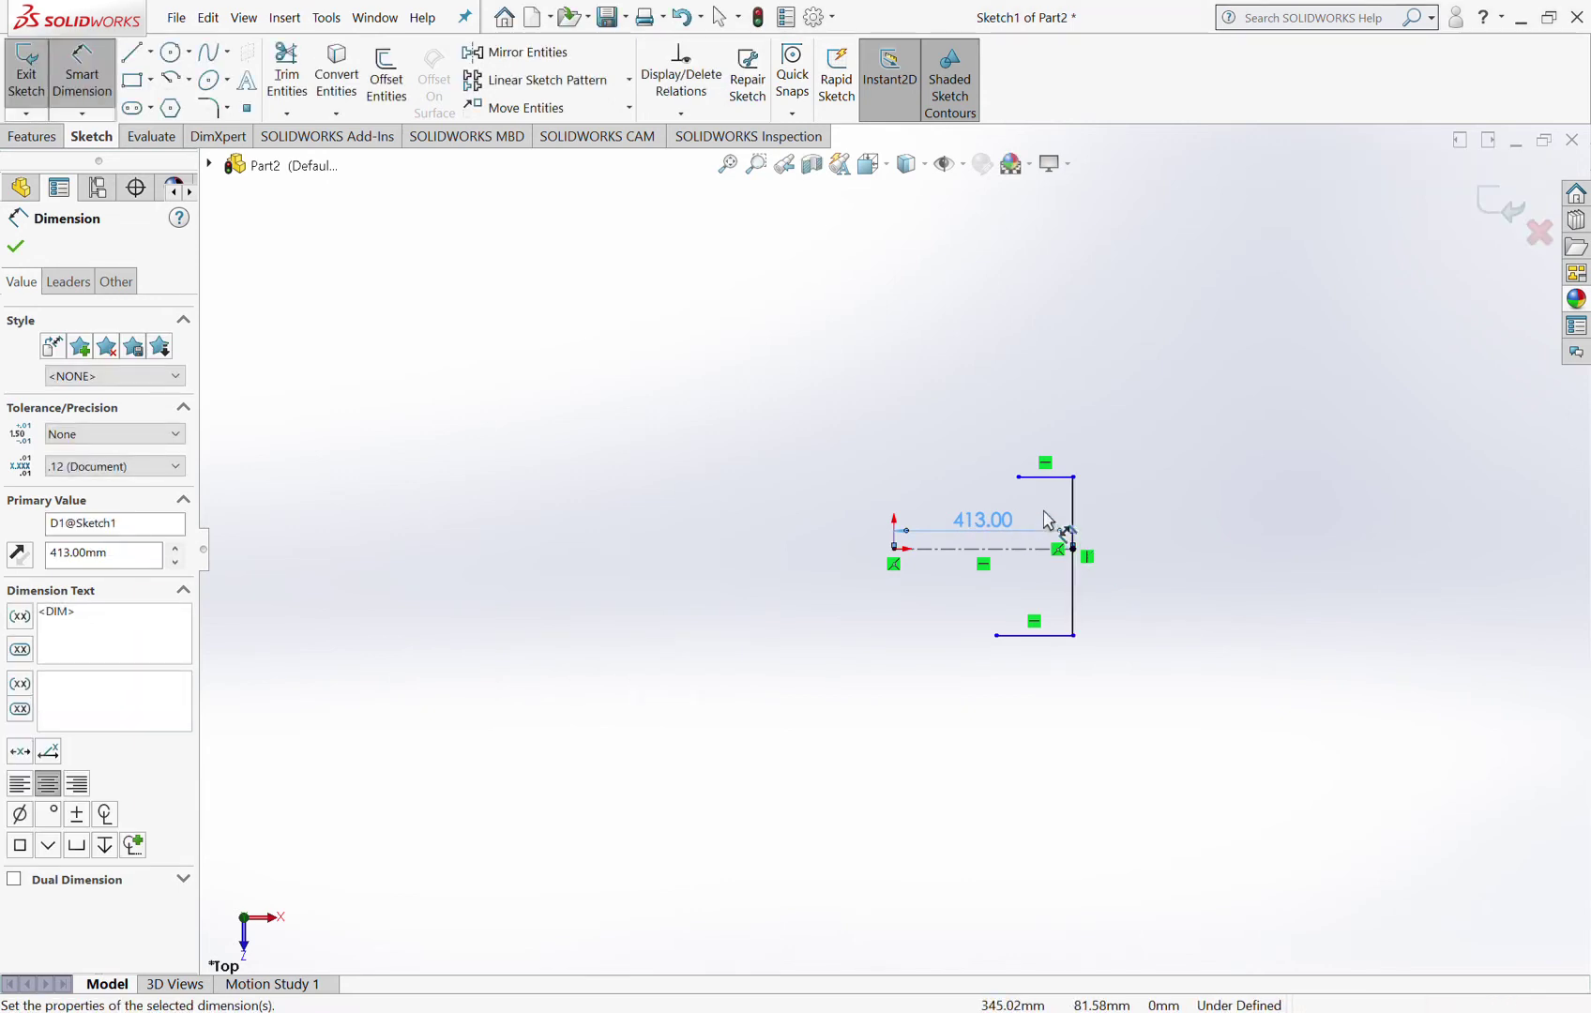
{"action": "key", "text": "Escape"}
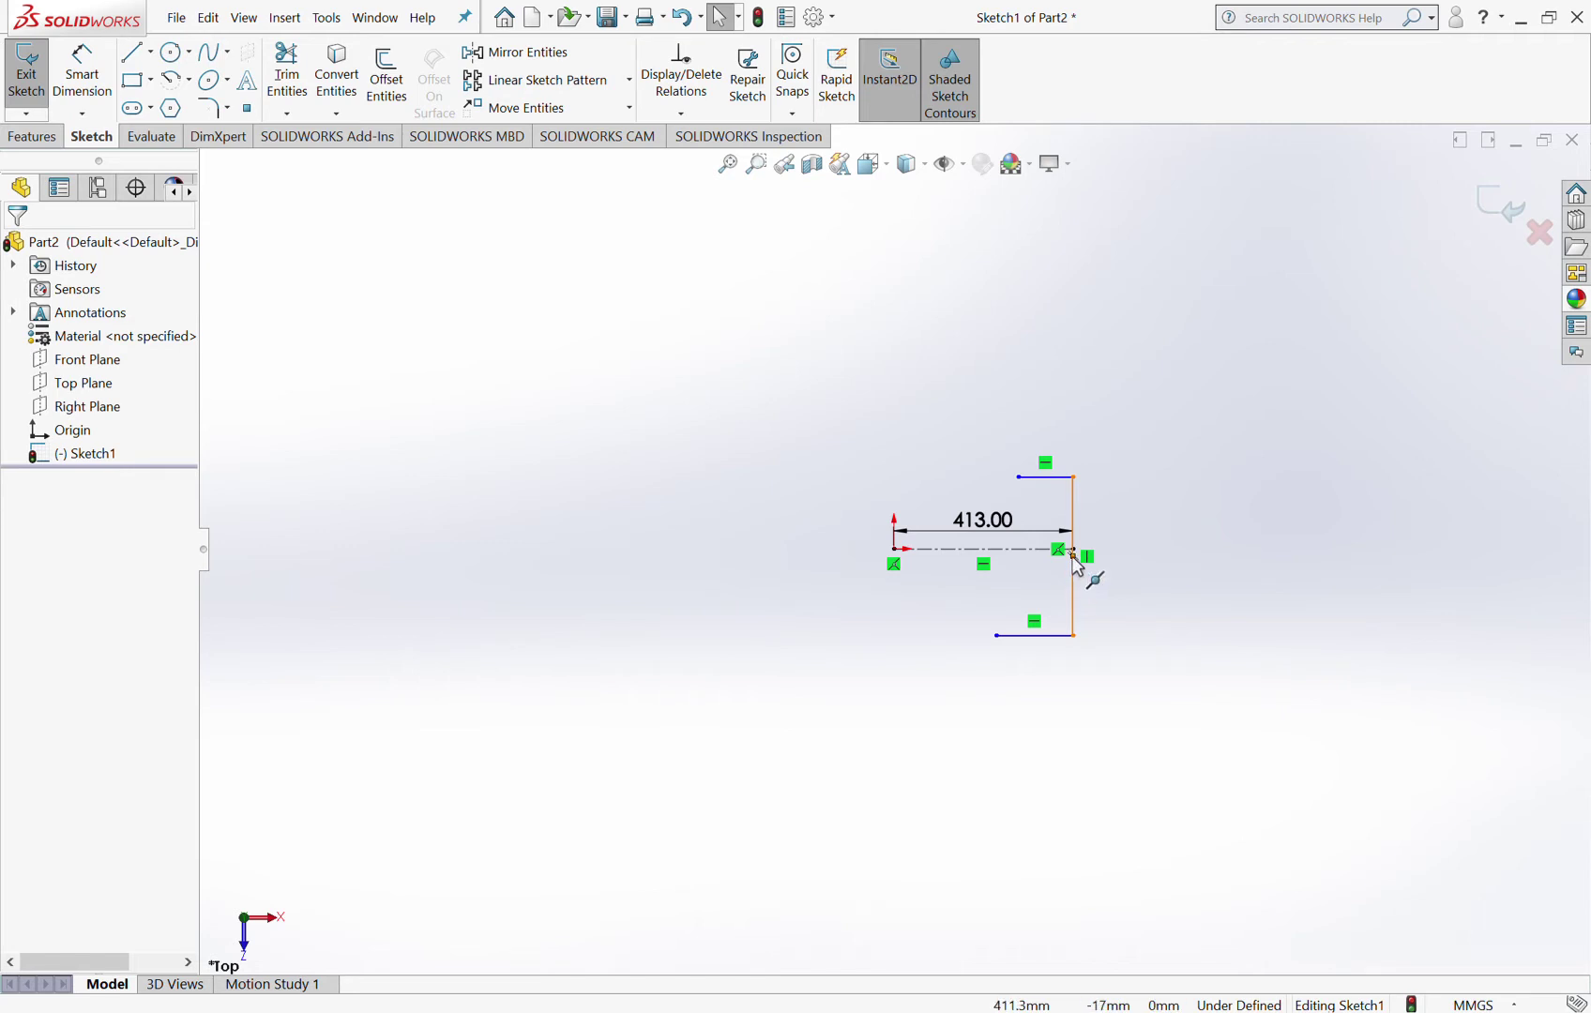
Step: Make the midpoint of the vertical line coincident with the endpoint of the centerline
{"action": "left_click", "coordinate": [1075, 558]}
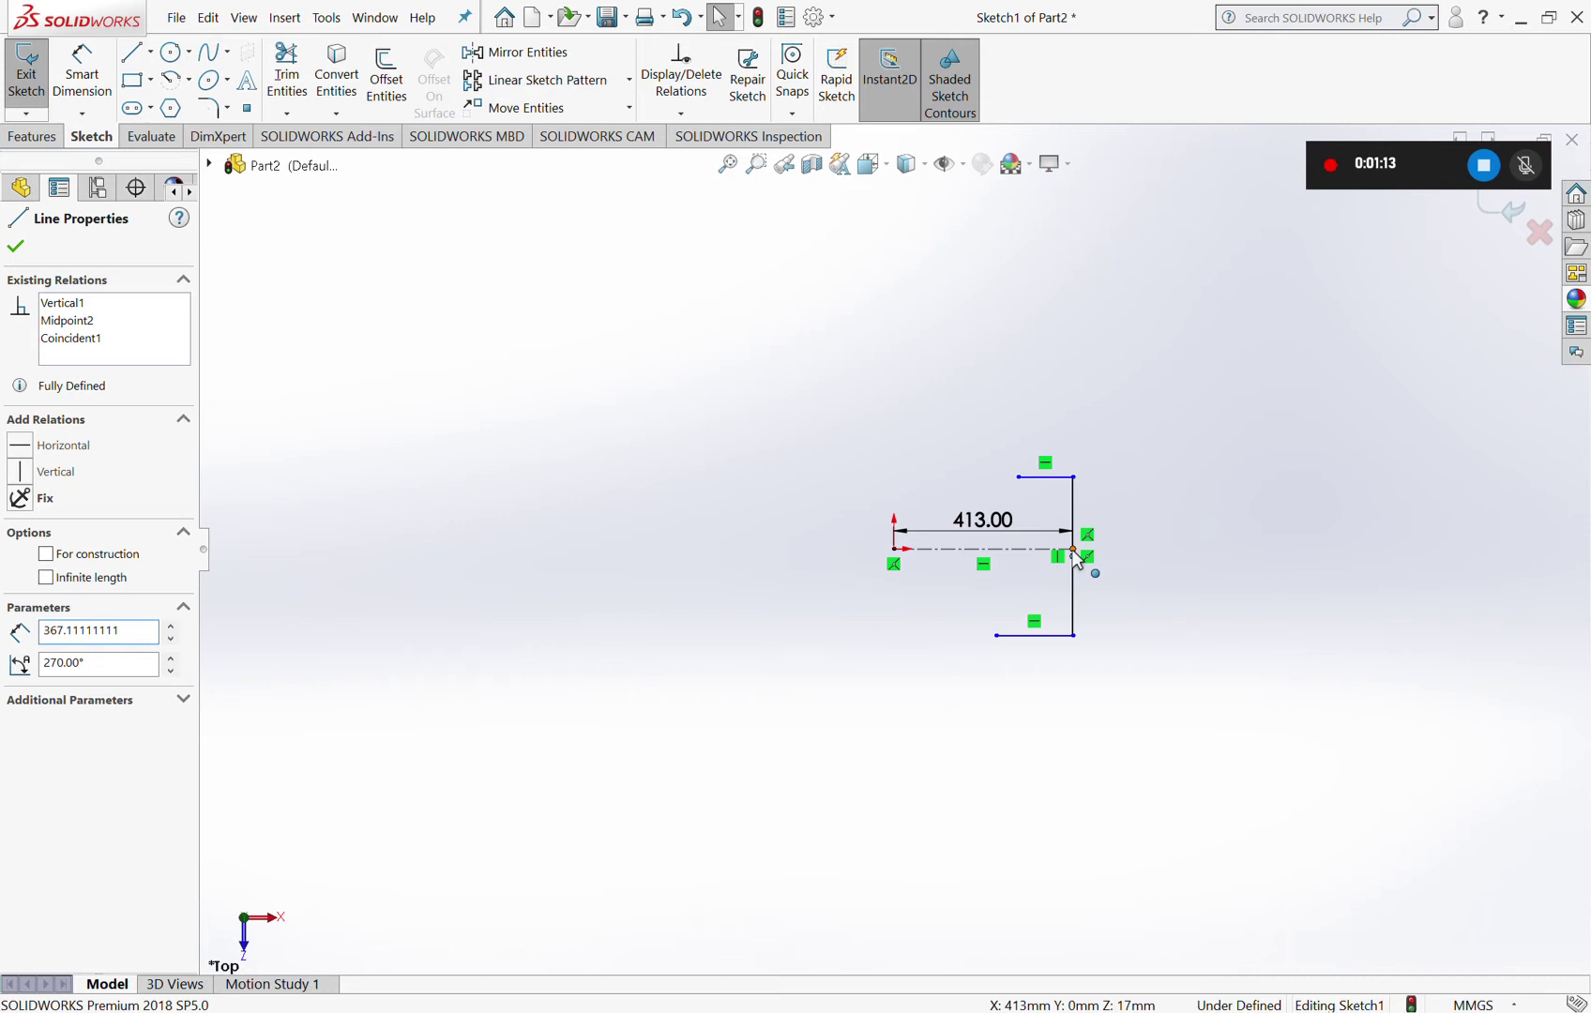
{"action": "left_click", "coordinate": [1074, 553]}
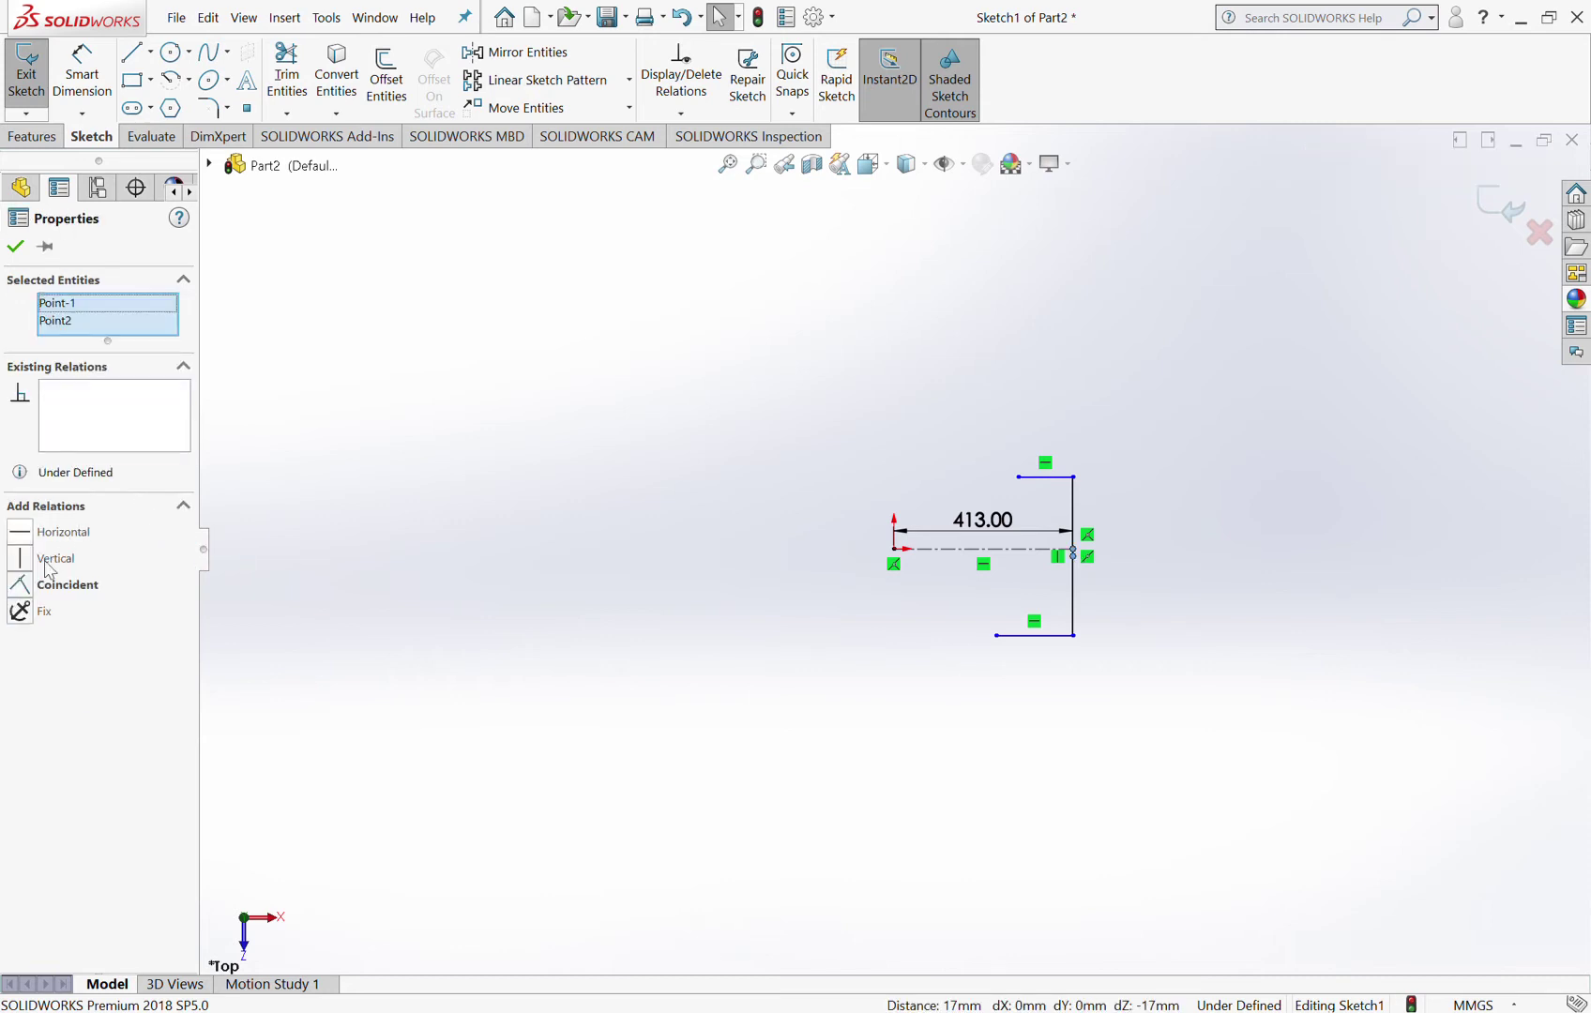
{"action": "left_click", "coordinate": [23, 584]}
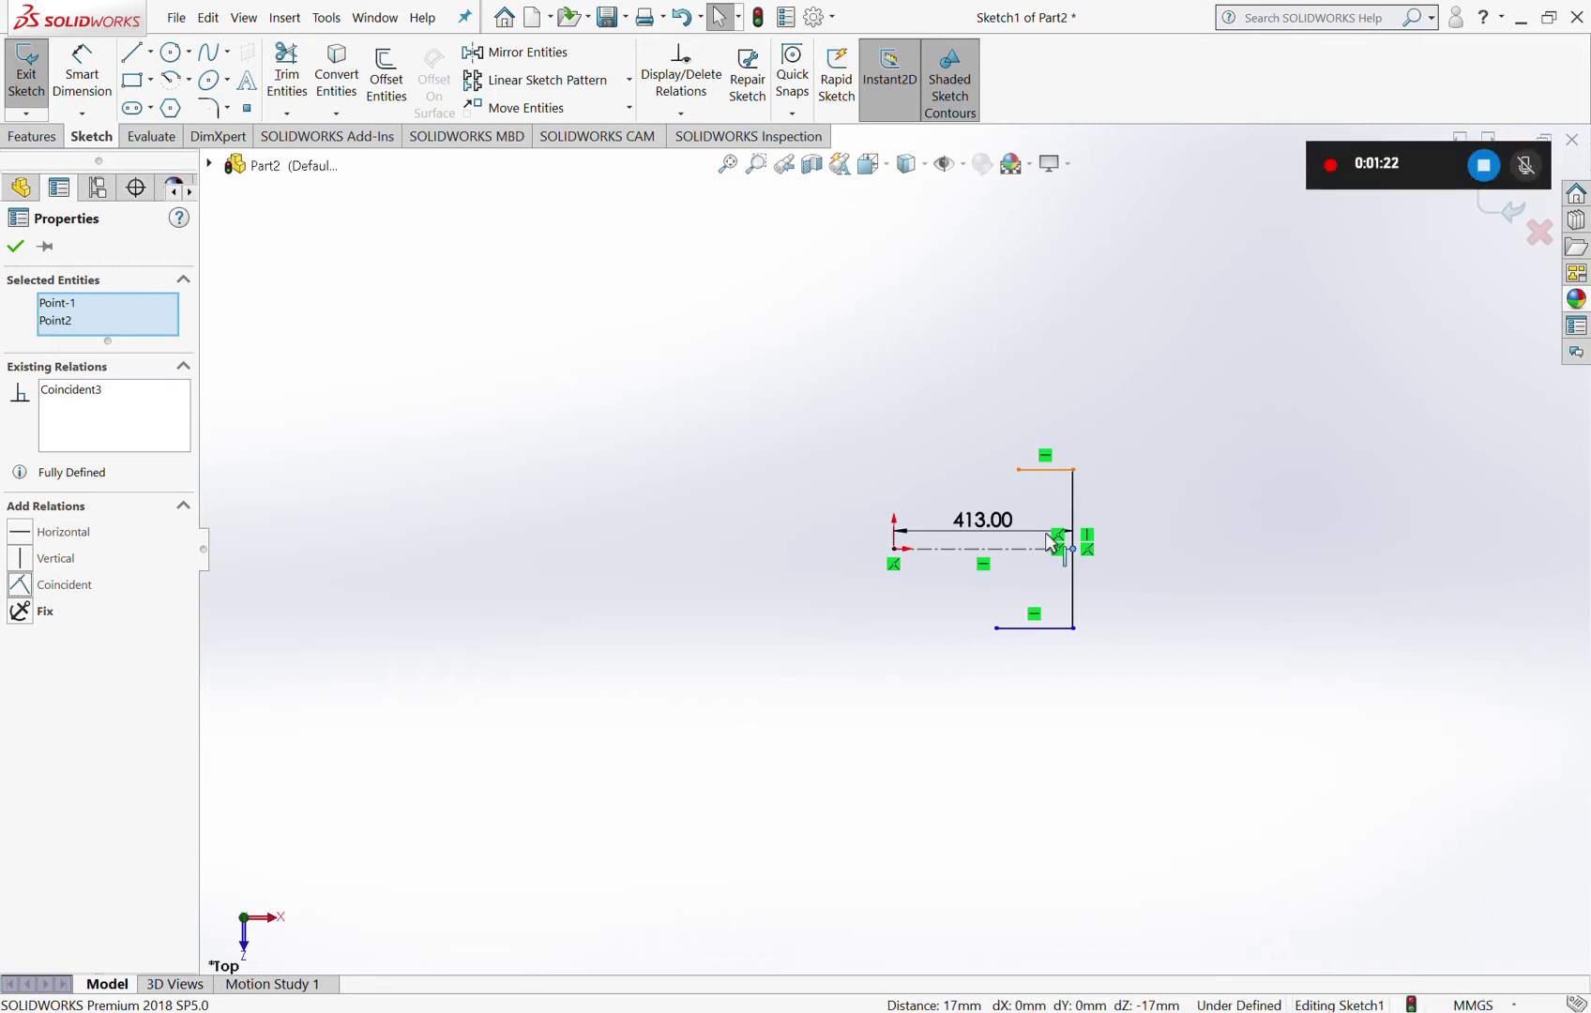
Step: Add an Equal relation between the upper and lower horizontal flange lines
{"action": "left_click", "coordinate": [1049, 628]}
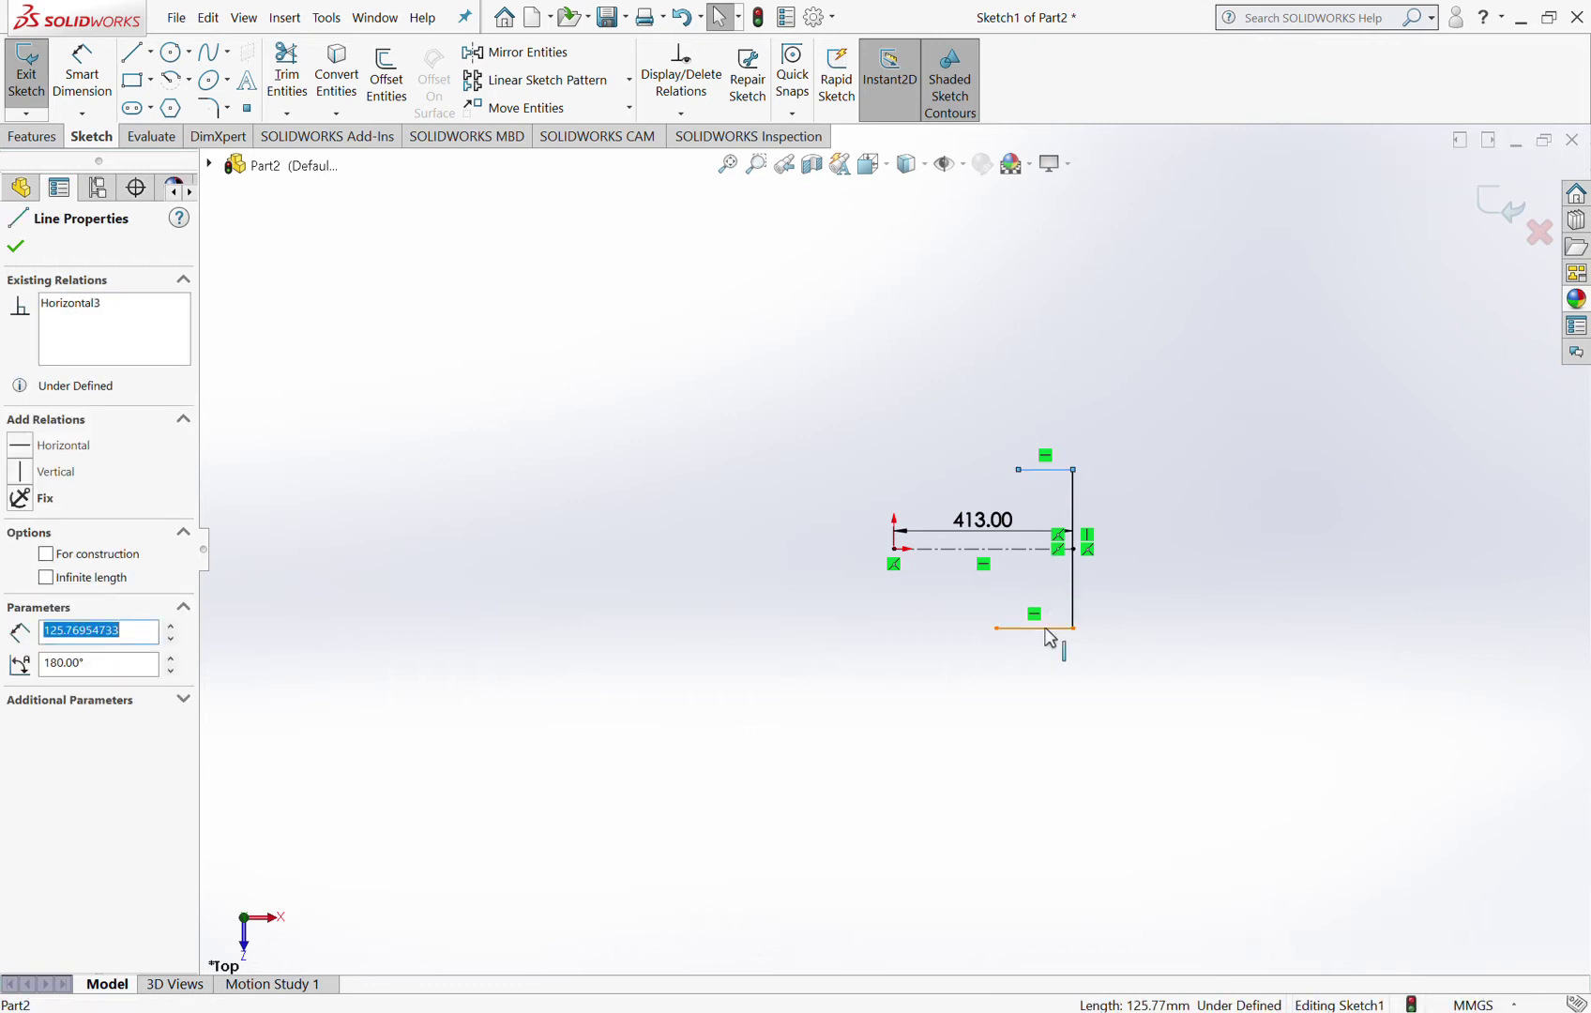
{"action": "left_click", "coordinate": [1045, 628]}
{"action": "left_click", "coordinate": [1046, 630], "text": "ctrl"}
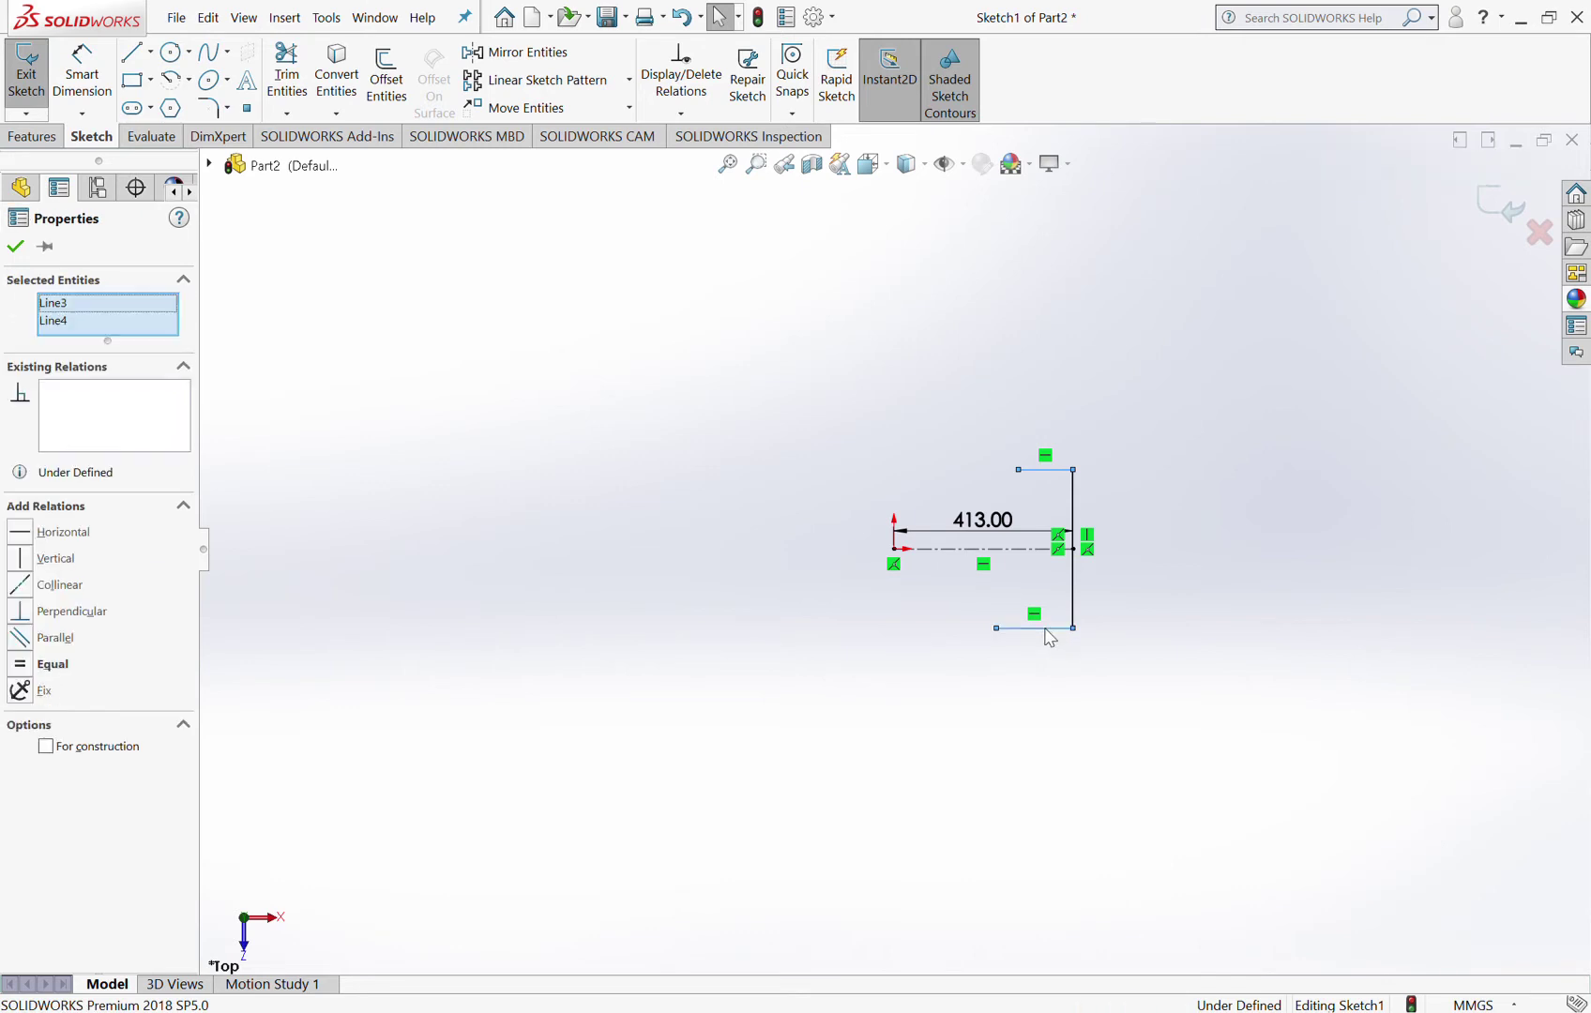
{"action": "left_click", "coordinate": [20, 666]}
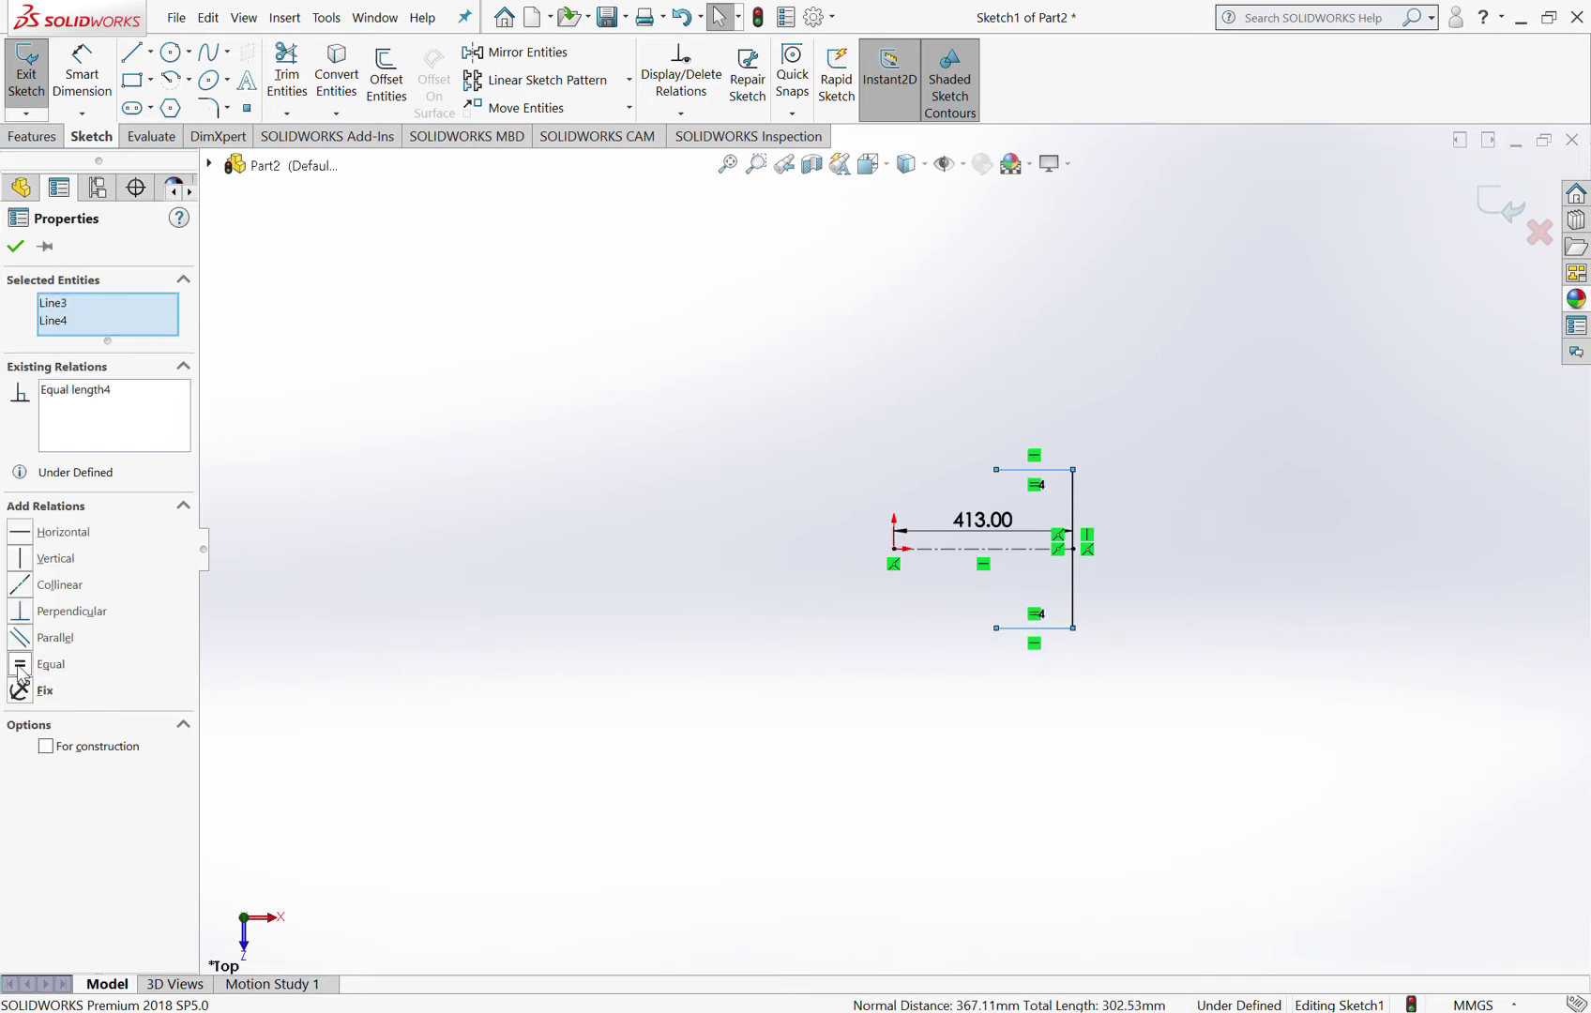
{"action": "left_click", "coordinate": [750, 805]}
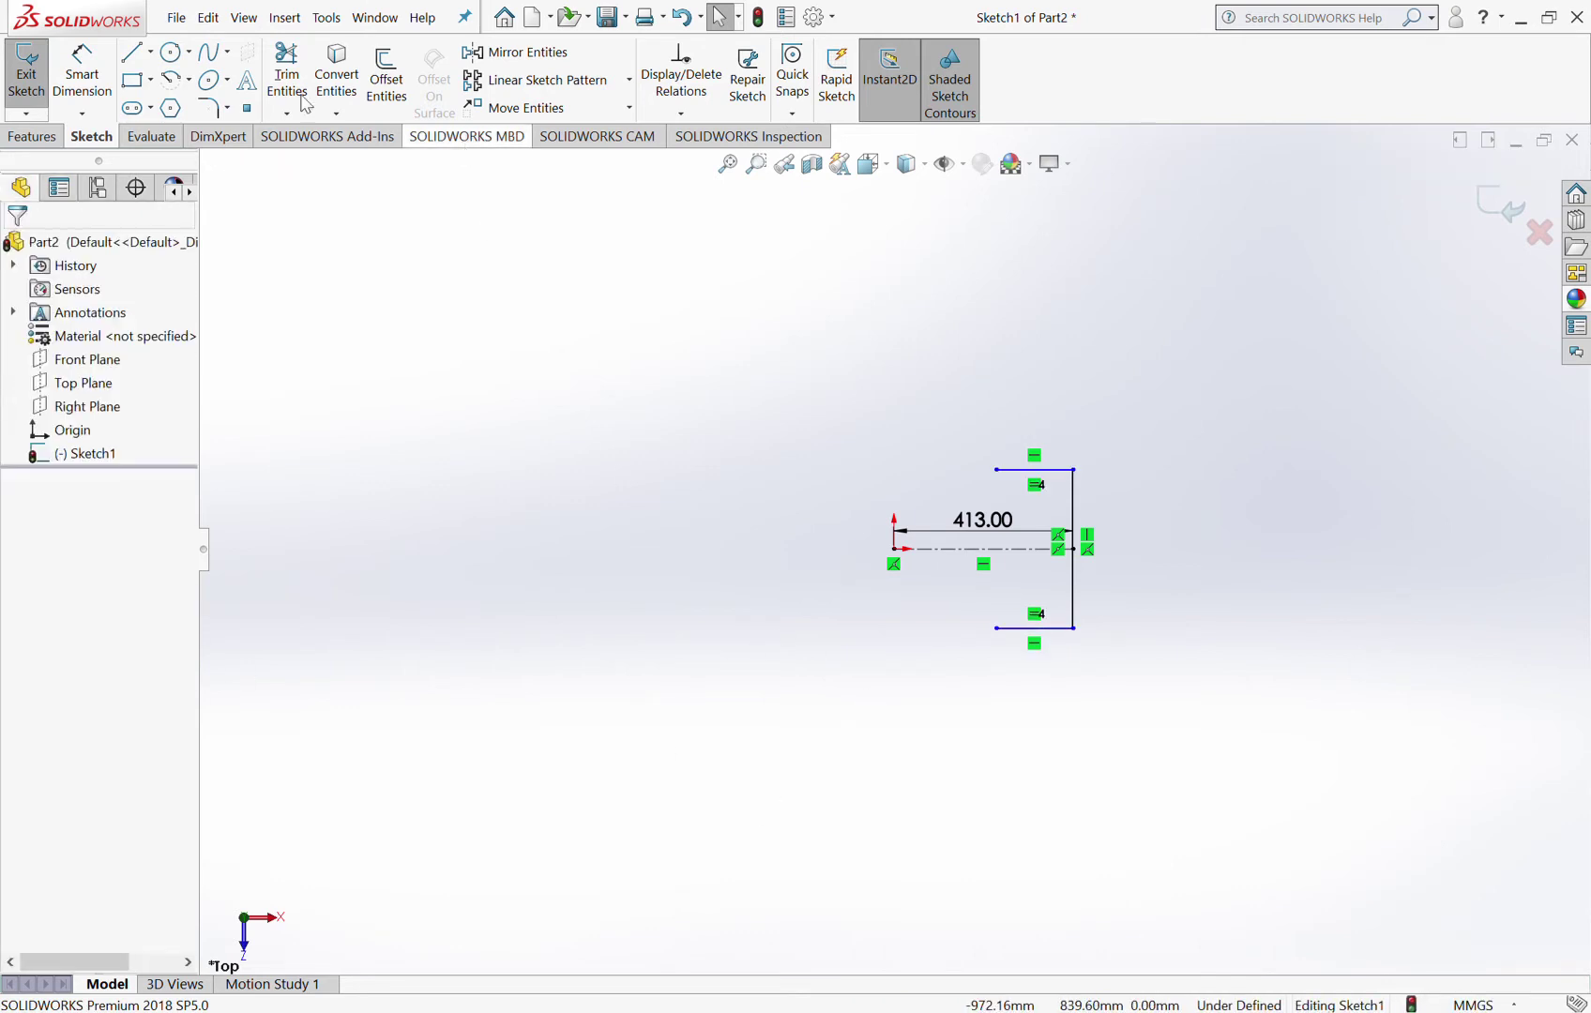
Step: Dimension the vertical web line of the channel profile at 200 mm
{"action": "left_click", "coordinate": [80, 58]}
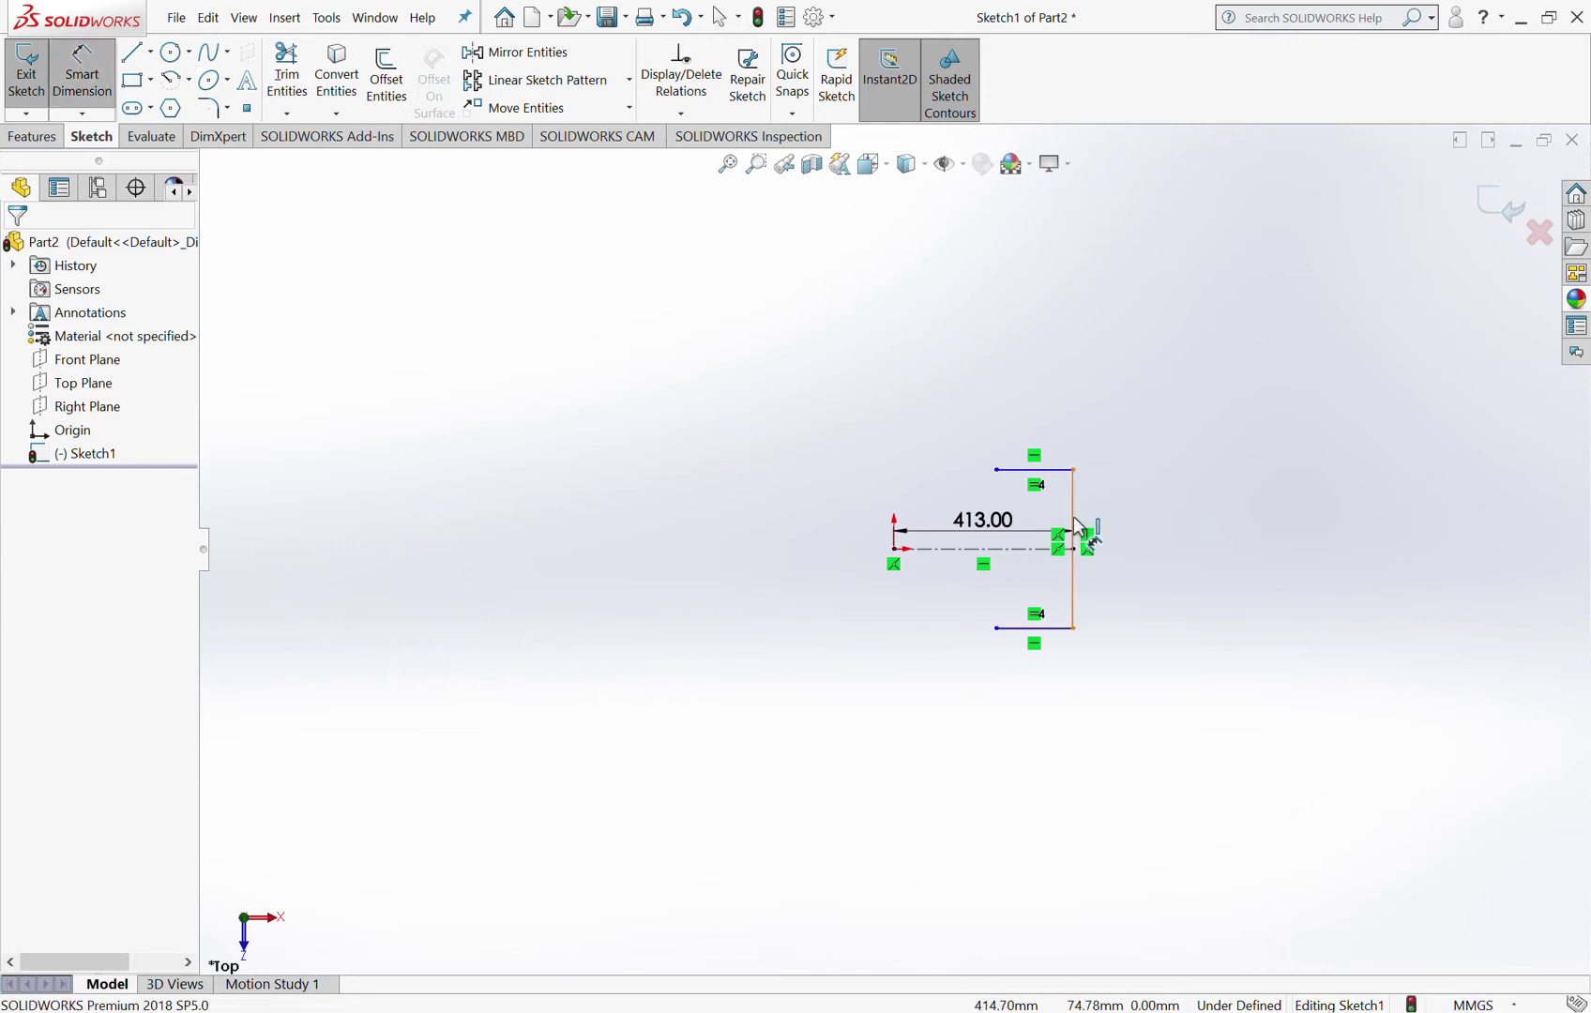
{"action": "left_click", "coordinate": [1135, 544]}
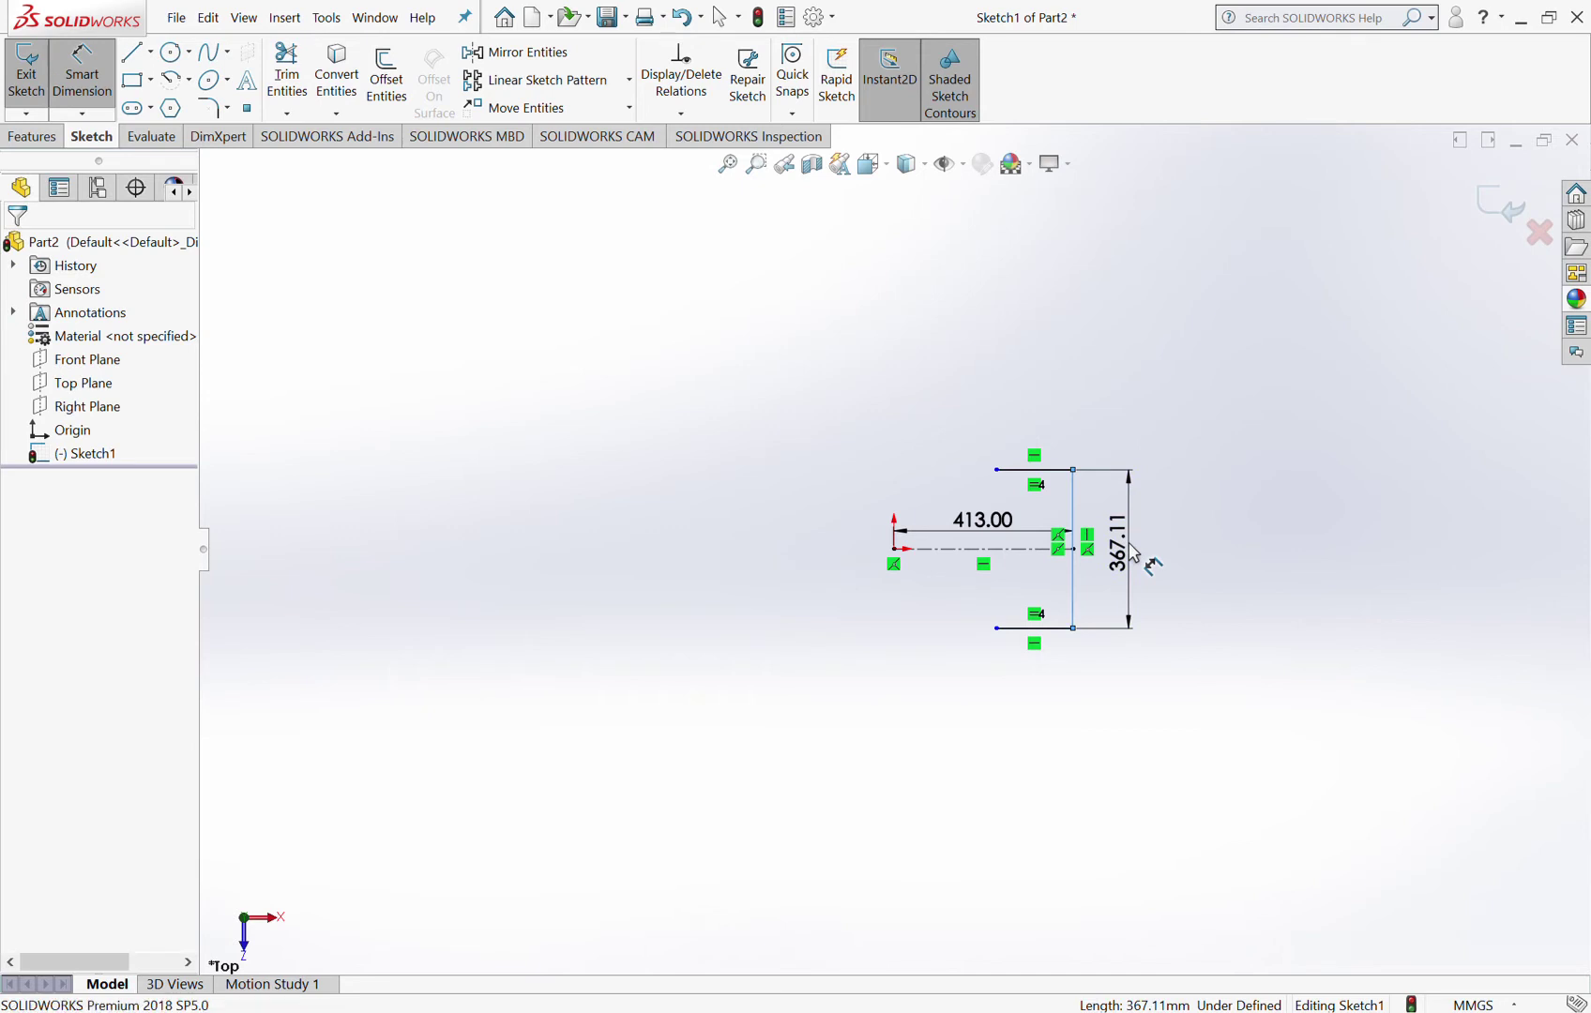
{"action": "left_click", "coordinate": [1132, 549]}
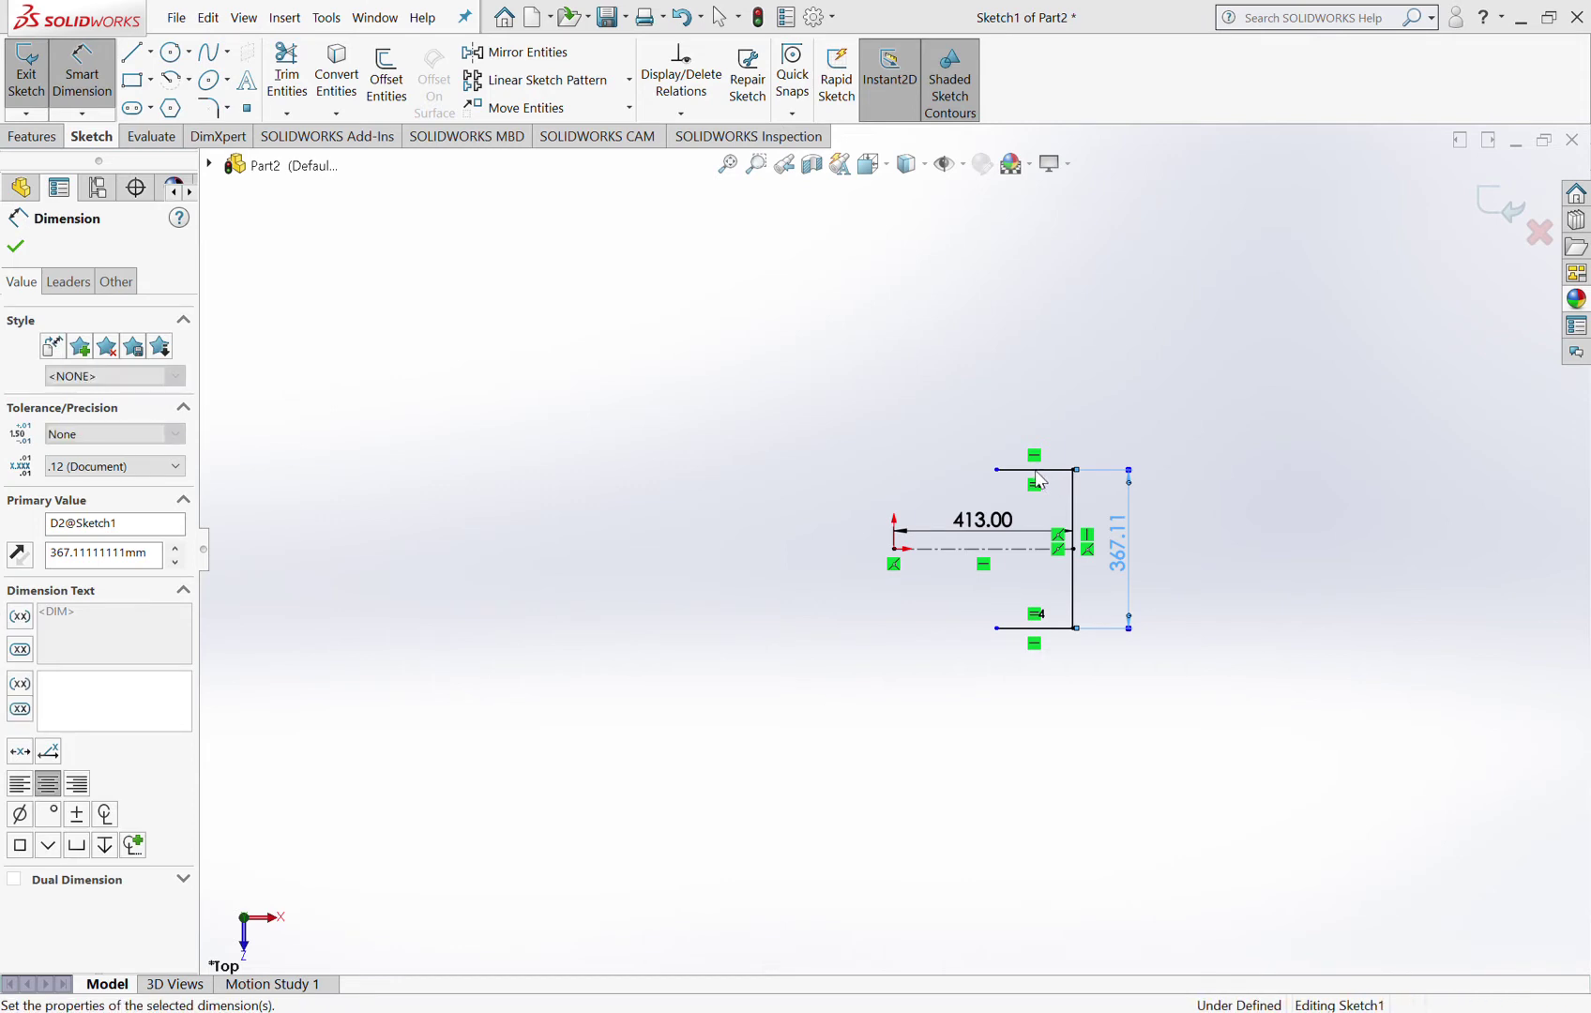
{"action": "left_click", "coordinate": [1035, 471]}
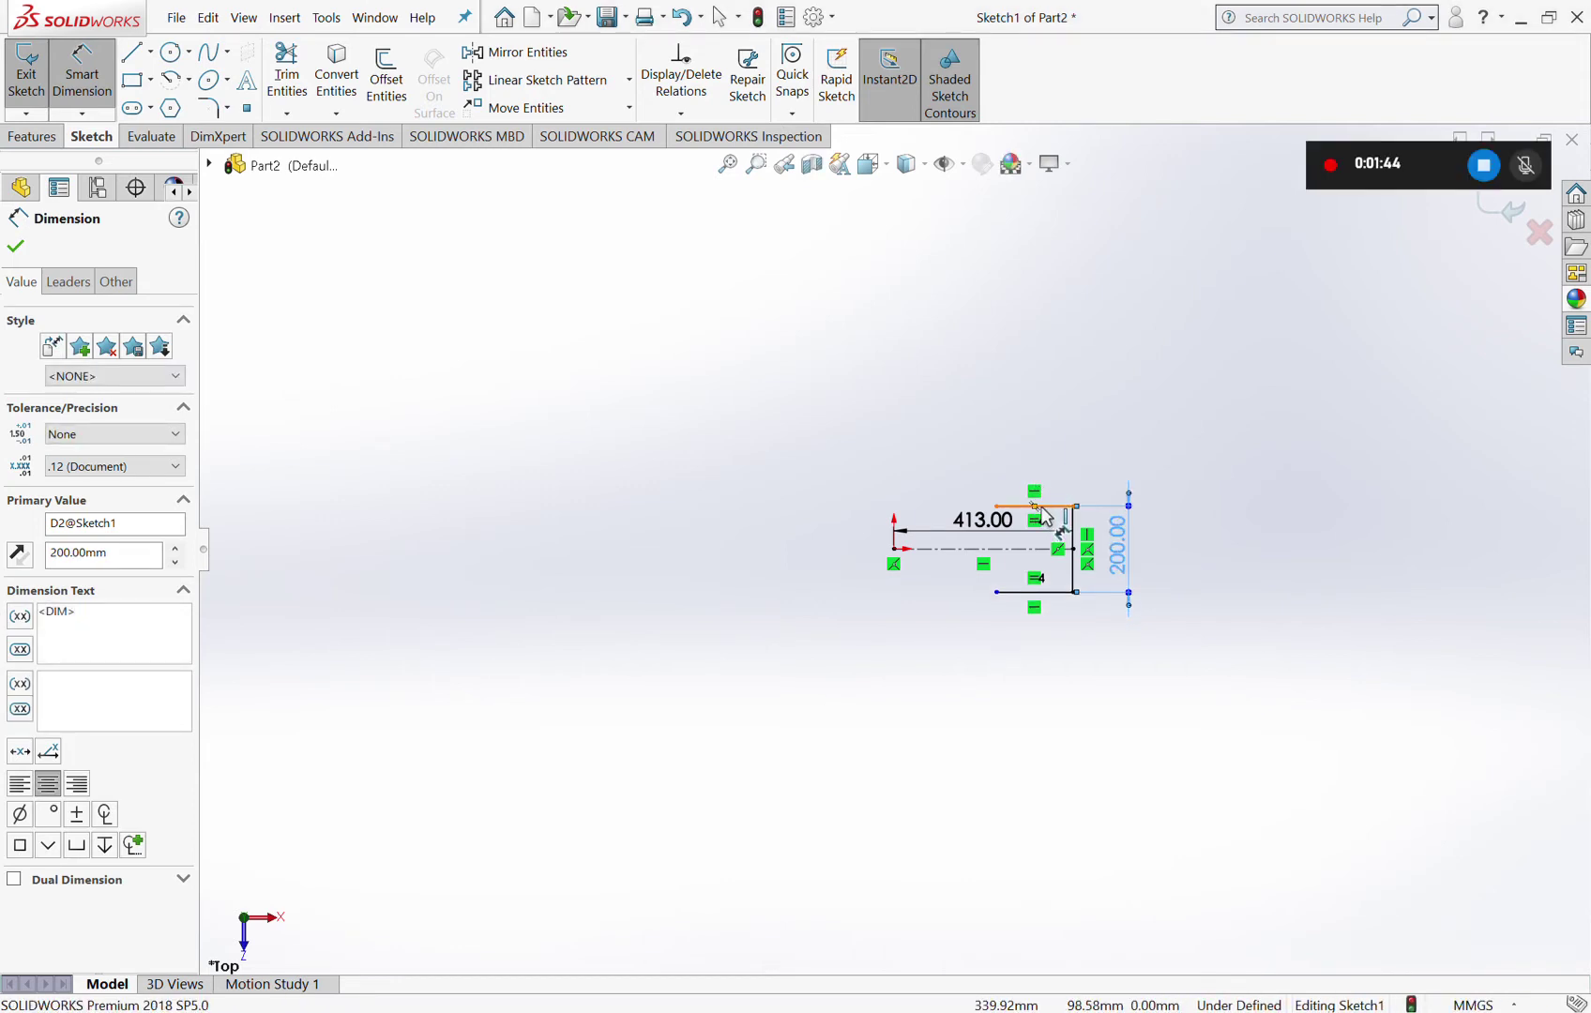
Step: Dimension the upper horizontal flange line at 63 mm
{"action": "left_click", "coordinate": [1041, 507]}
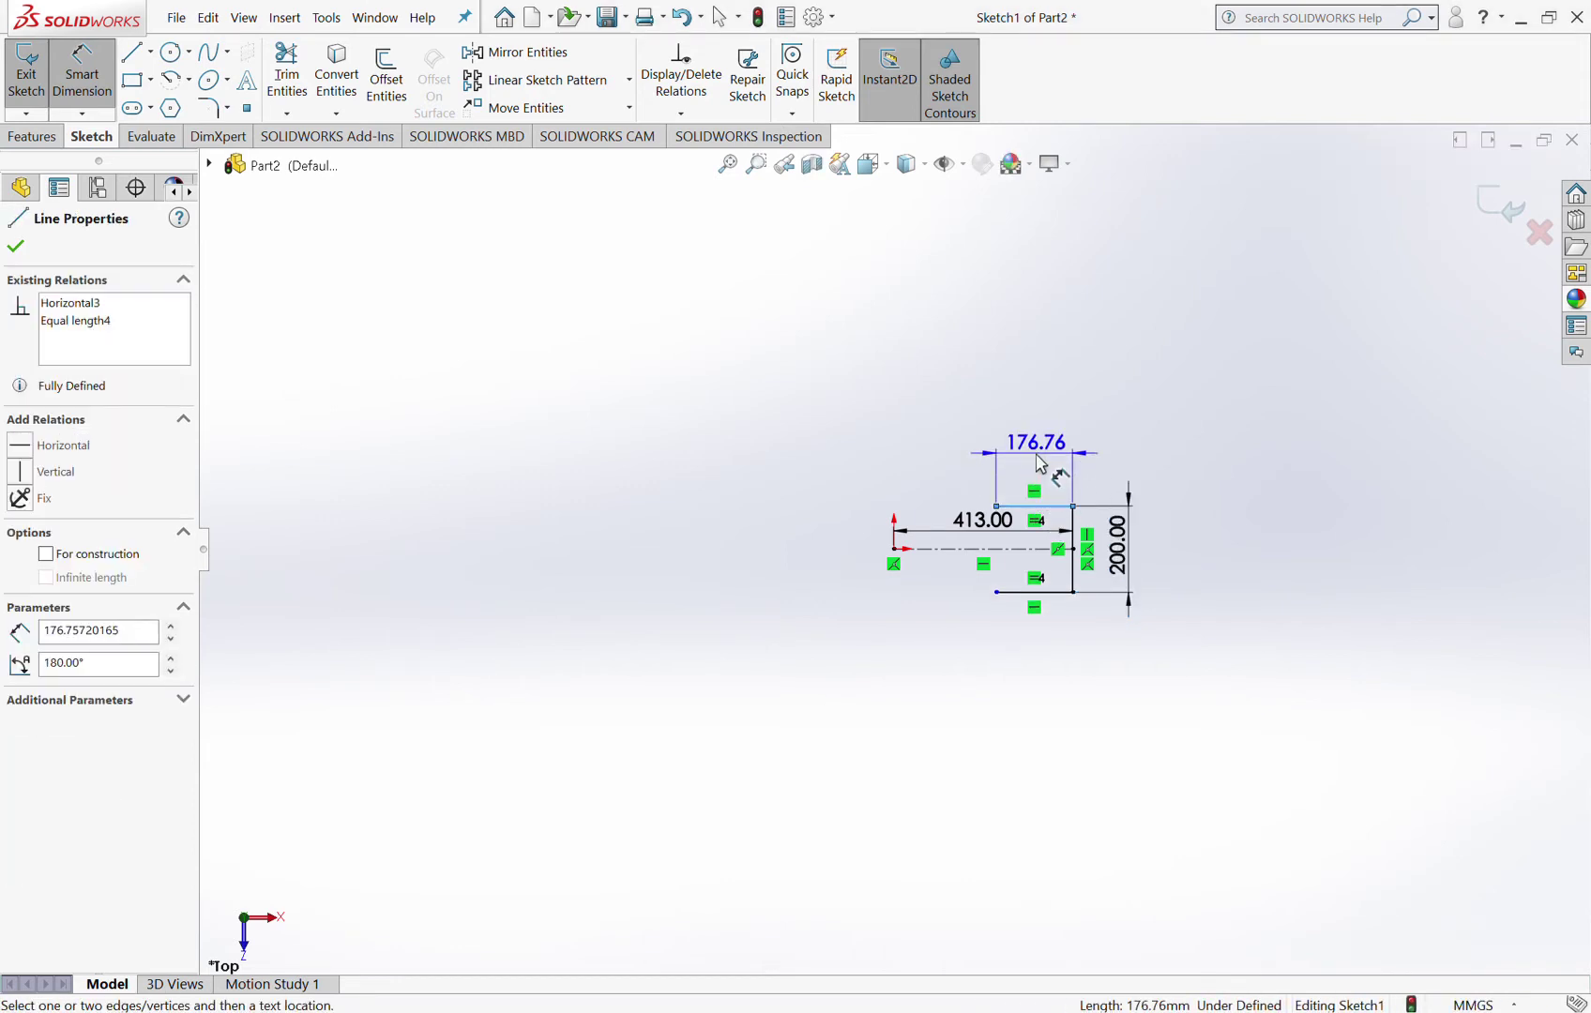
{"action": "left_click", "coordinate": [1041, 463]}
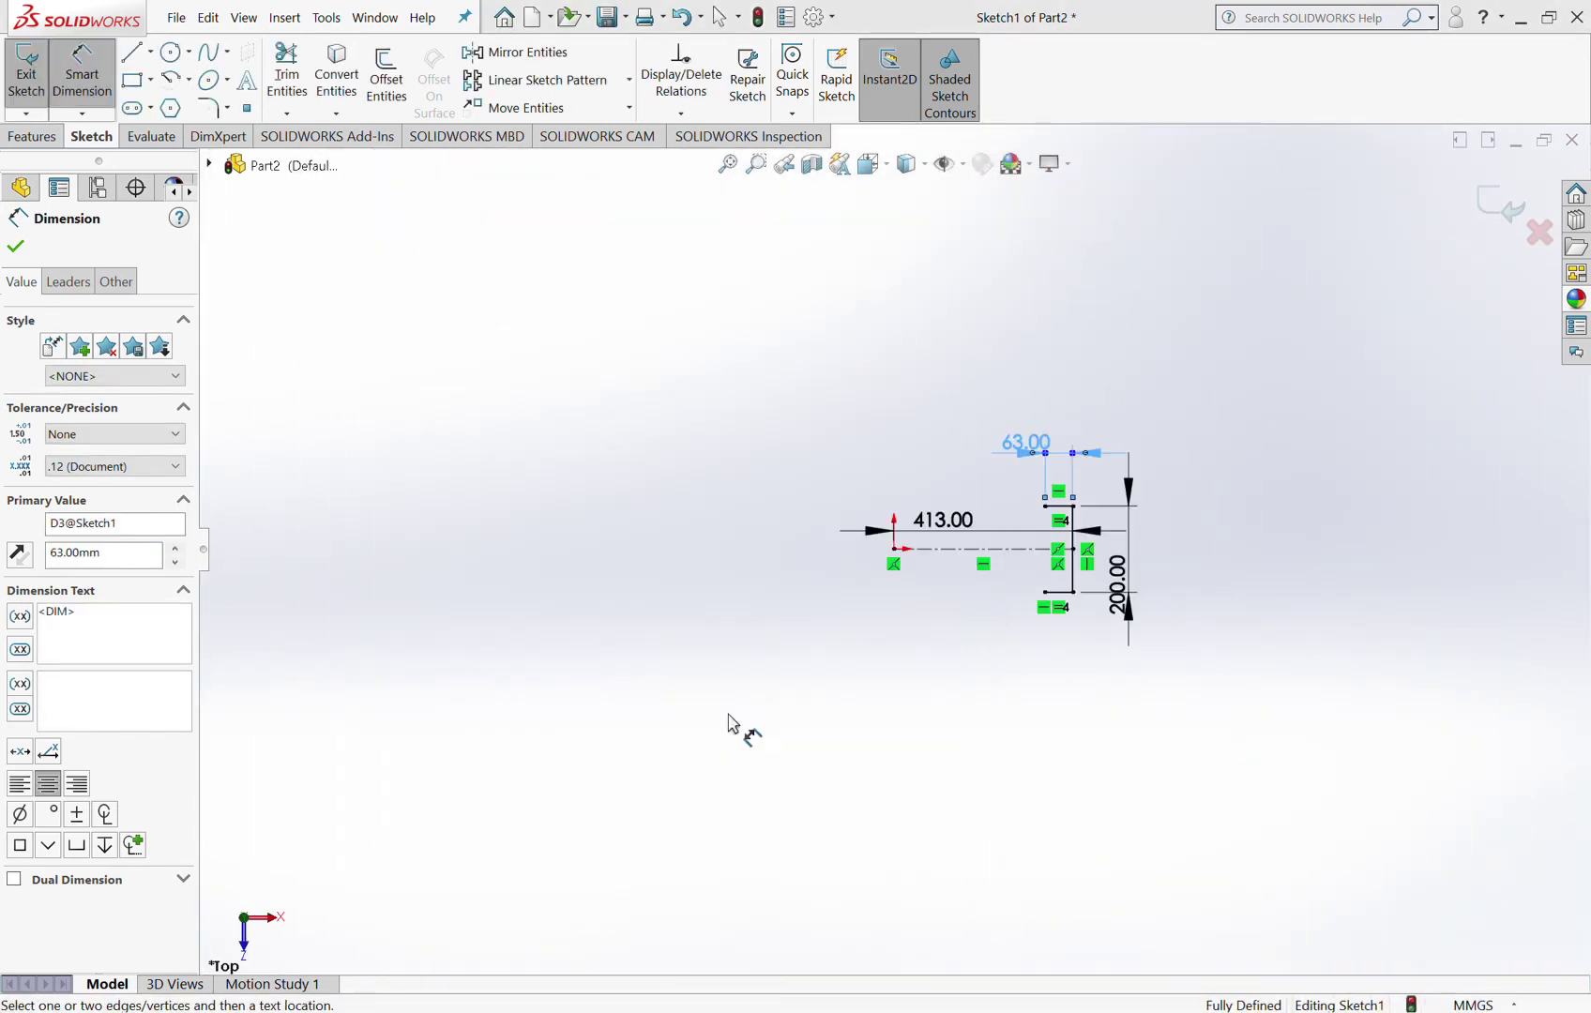
{"action": "key", "text": "f"}
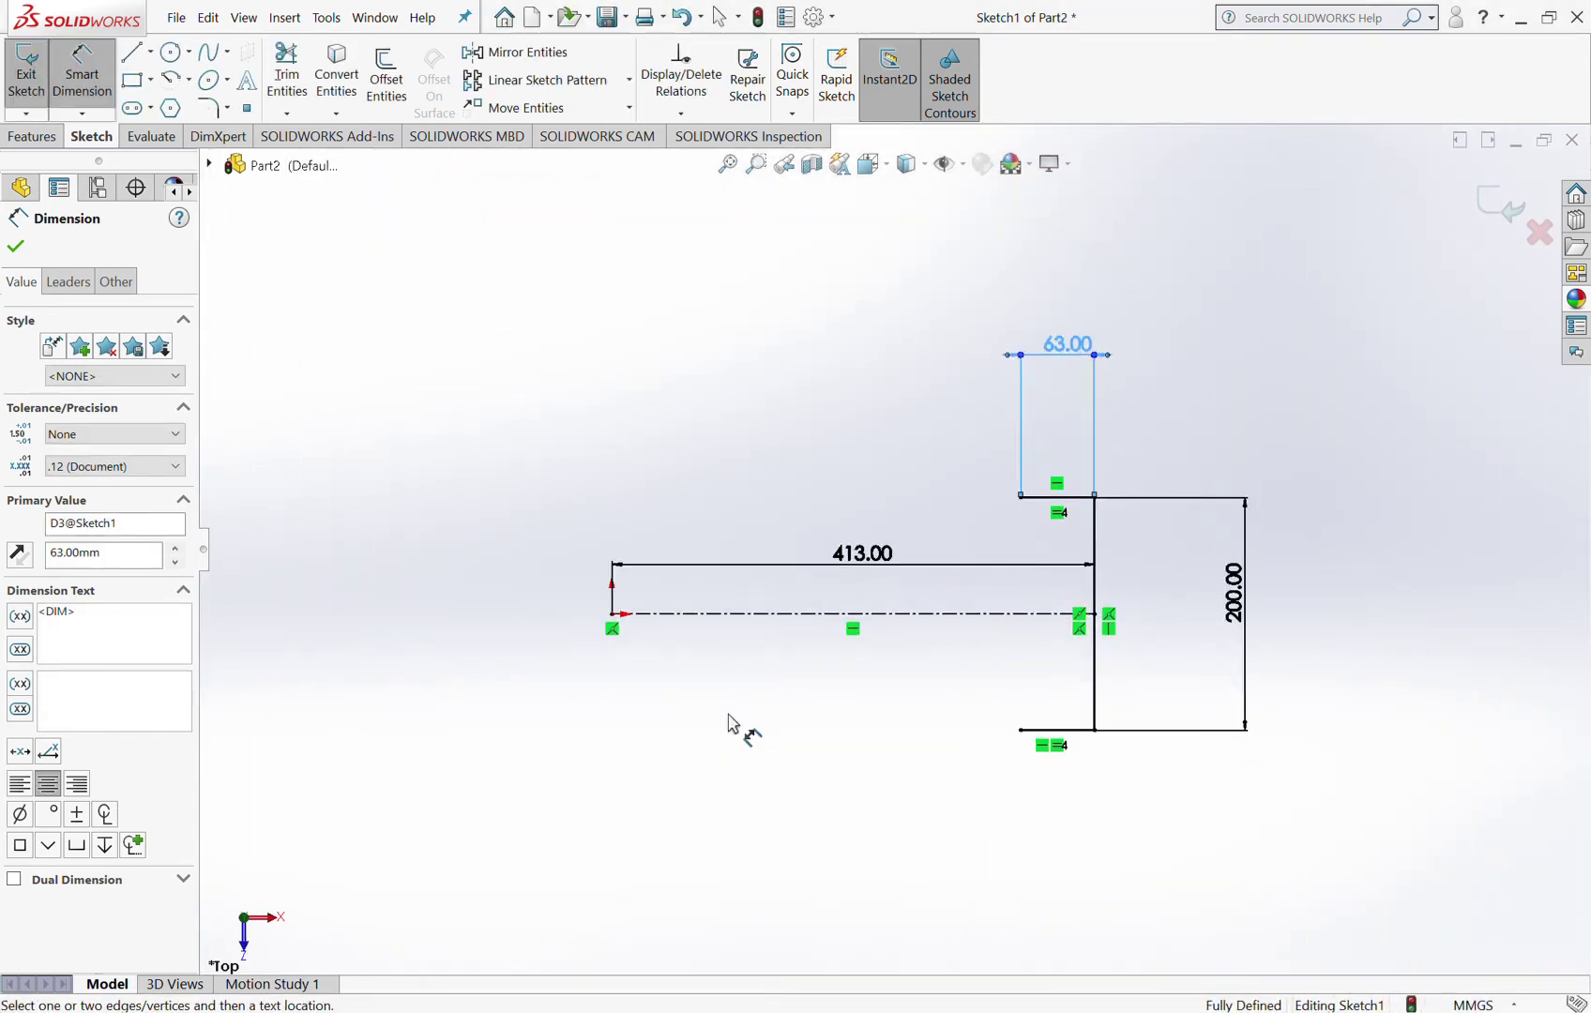
Step: Round both corners between the web and the flanges with 10 mm sketch fillets
{"action": "left_click", "coordinate": [208, 107]}
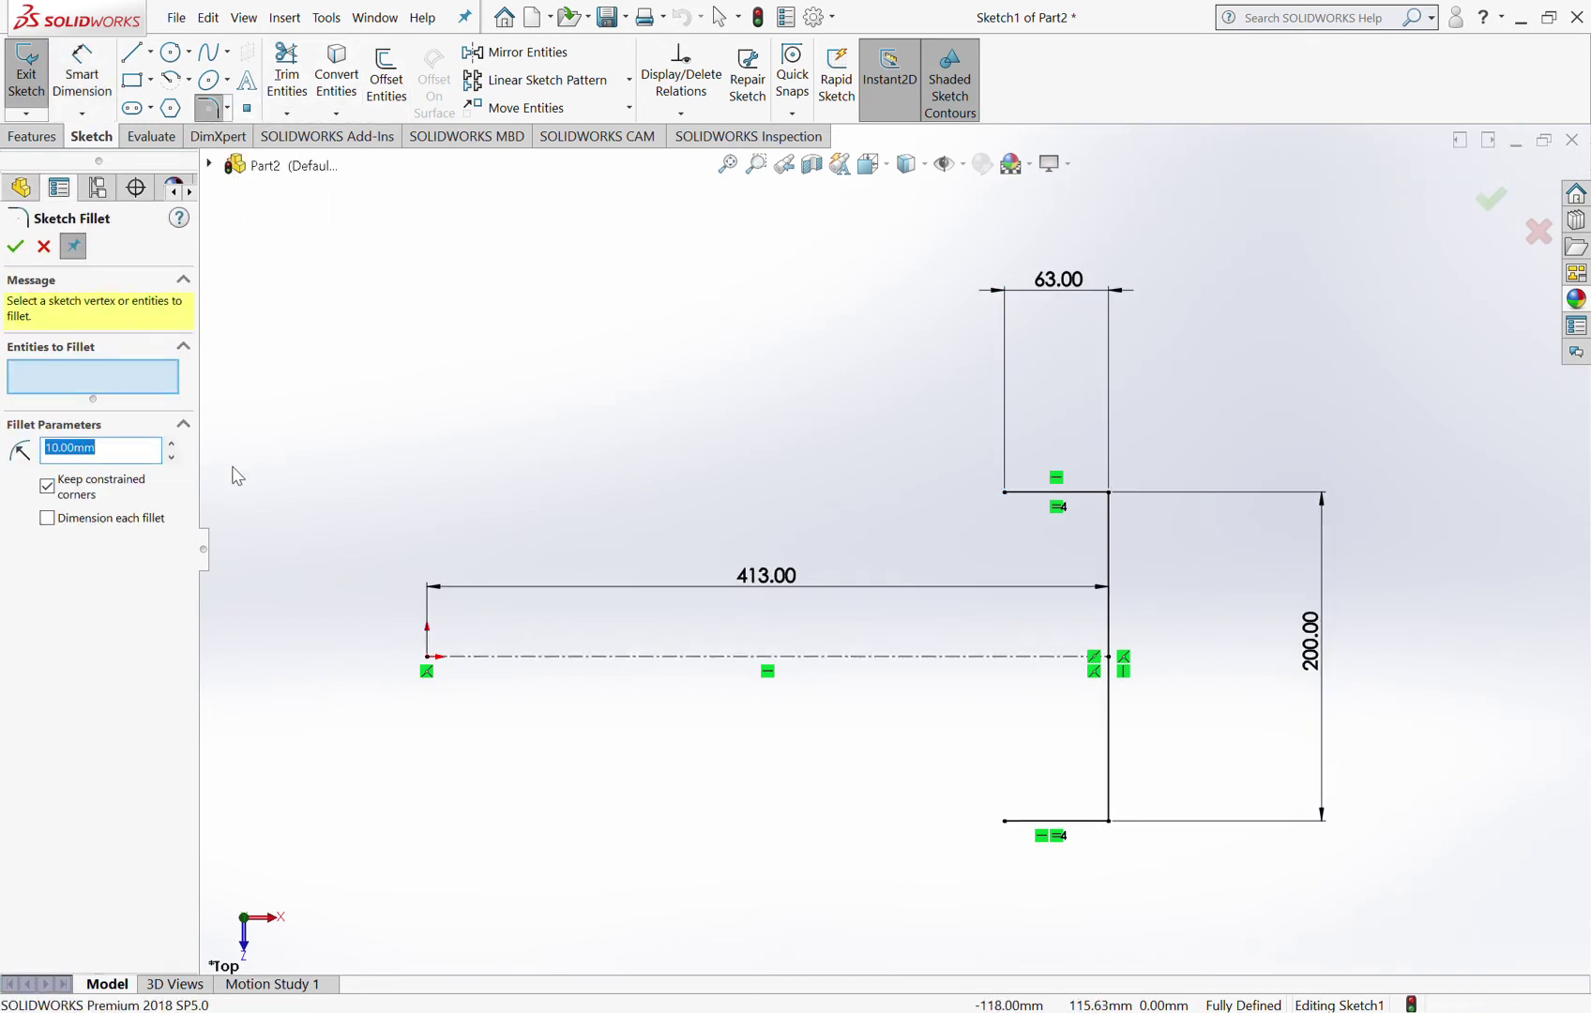
{"action": "left_click", "coordinate": [1109, 491]}
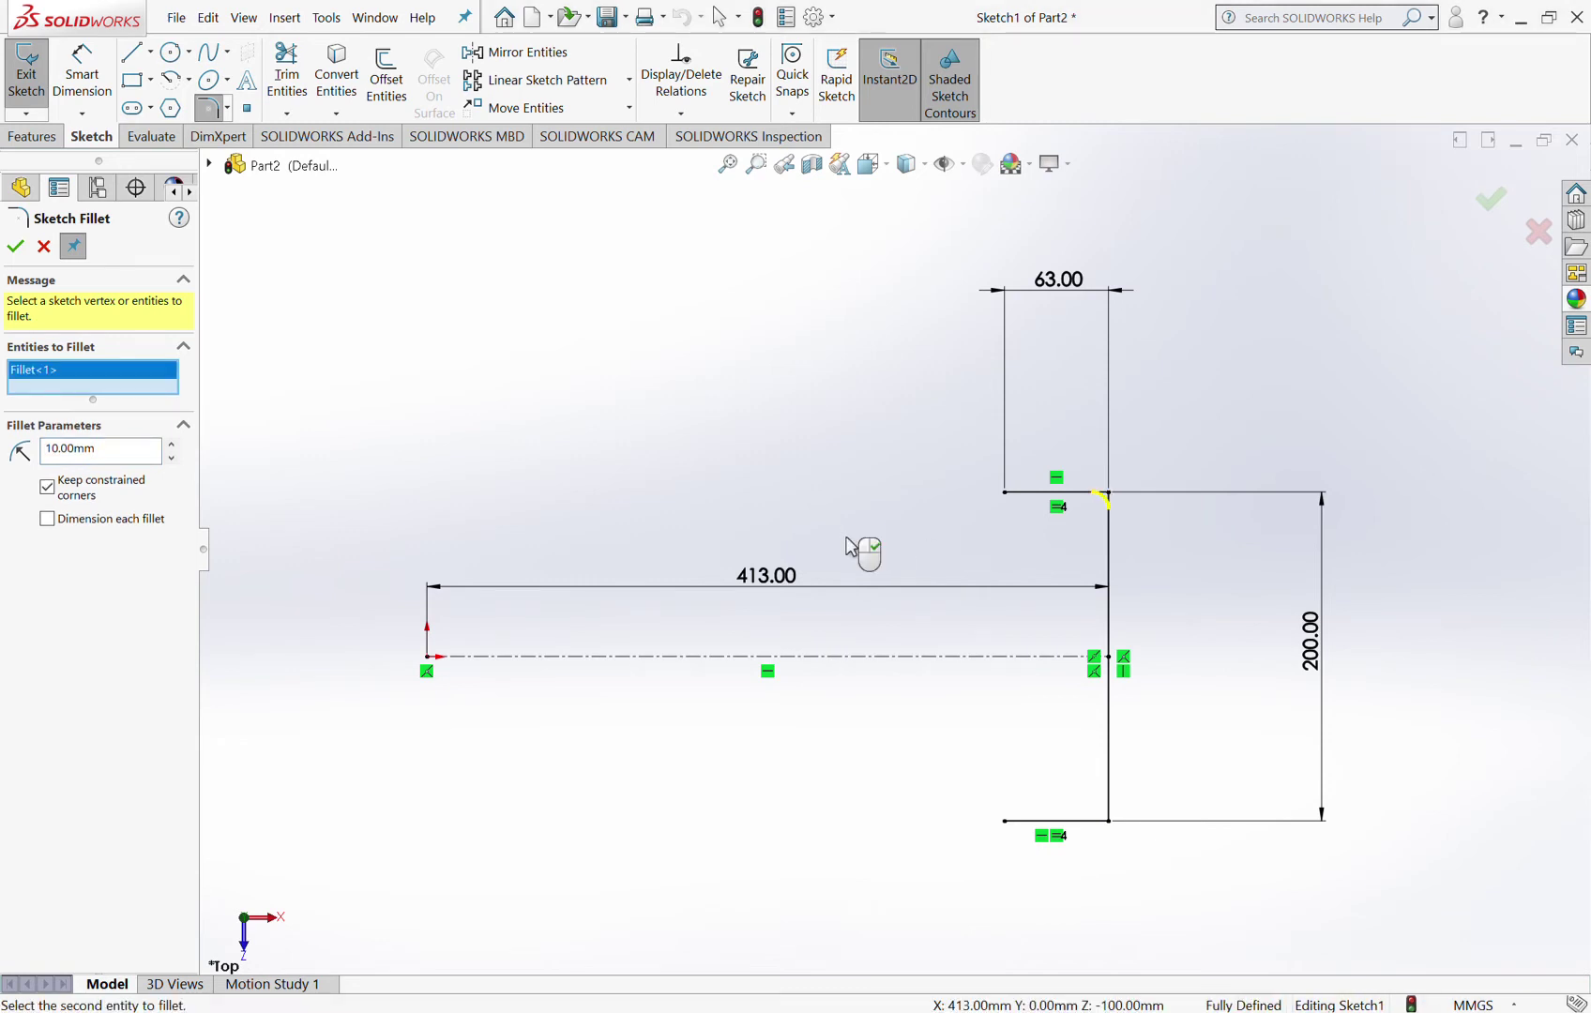
{"action": "left_click", "coordinate": [1109, 823]}
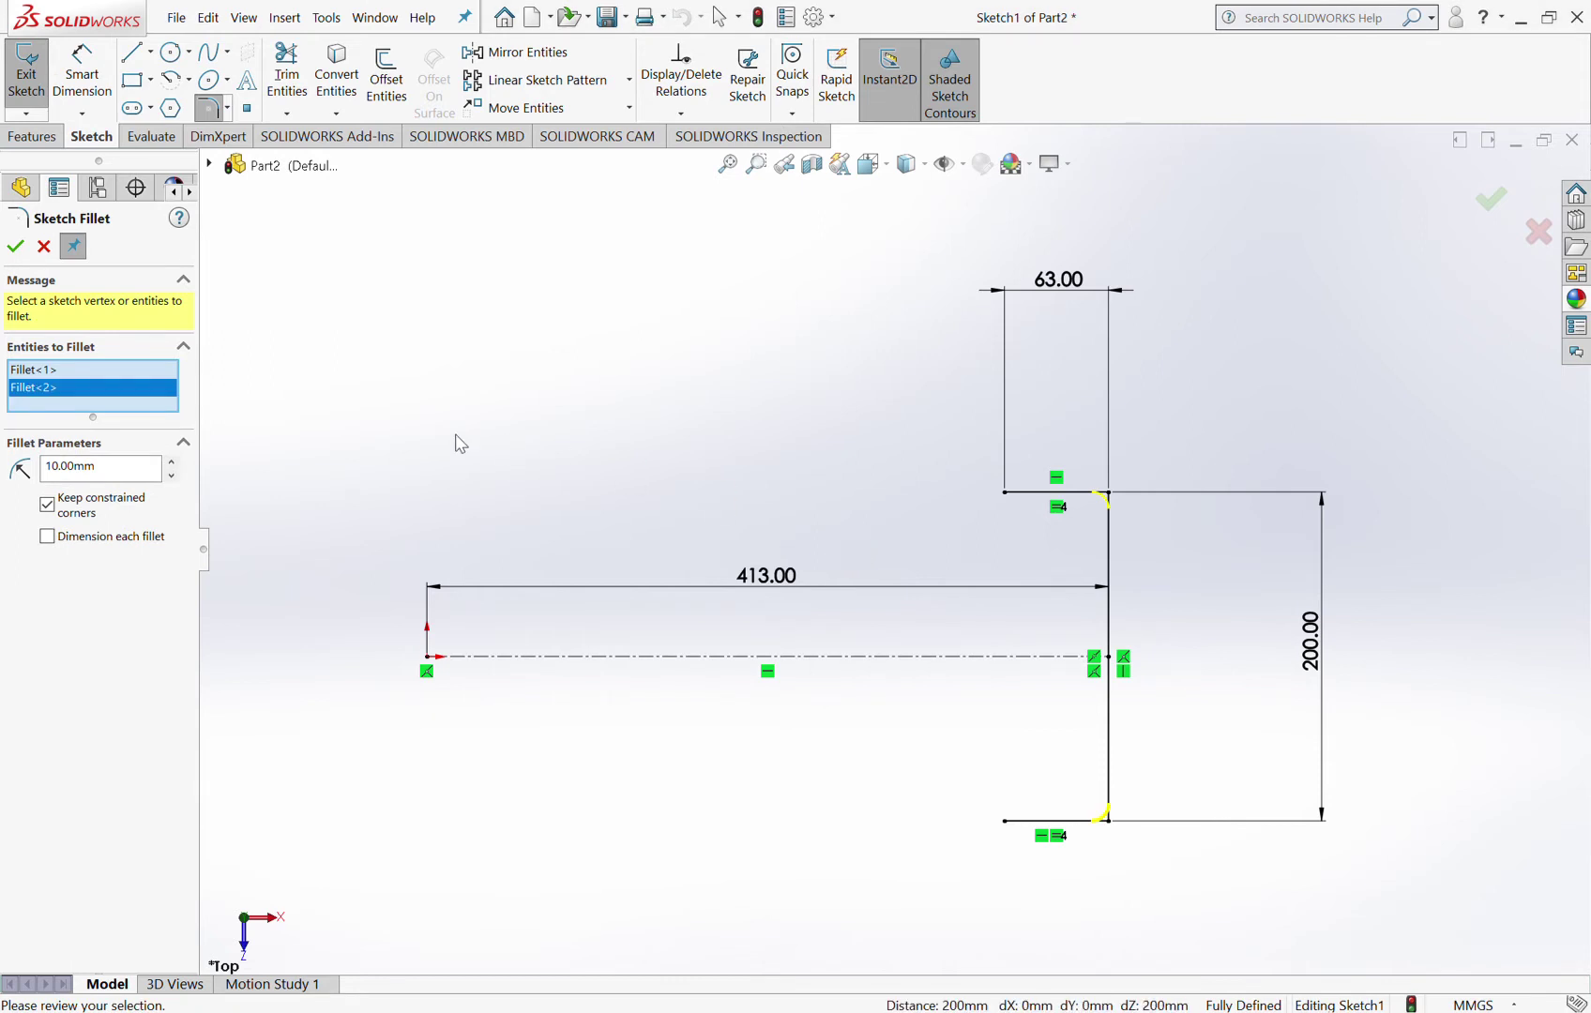
{"action": "left_click", "coordinate": [1495, 208]}
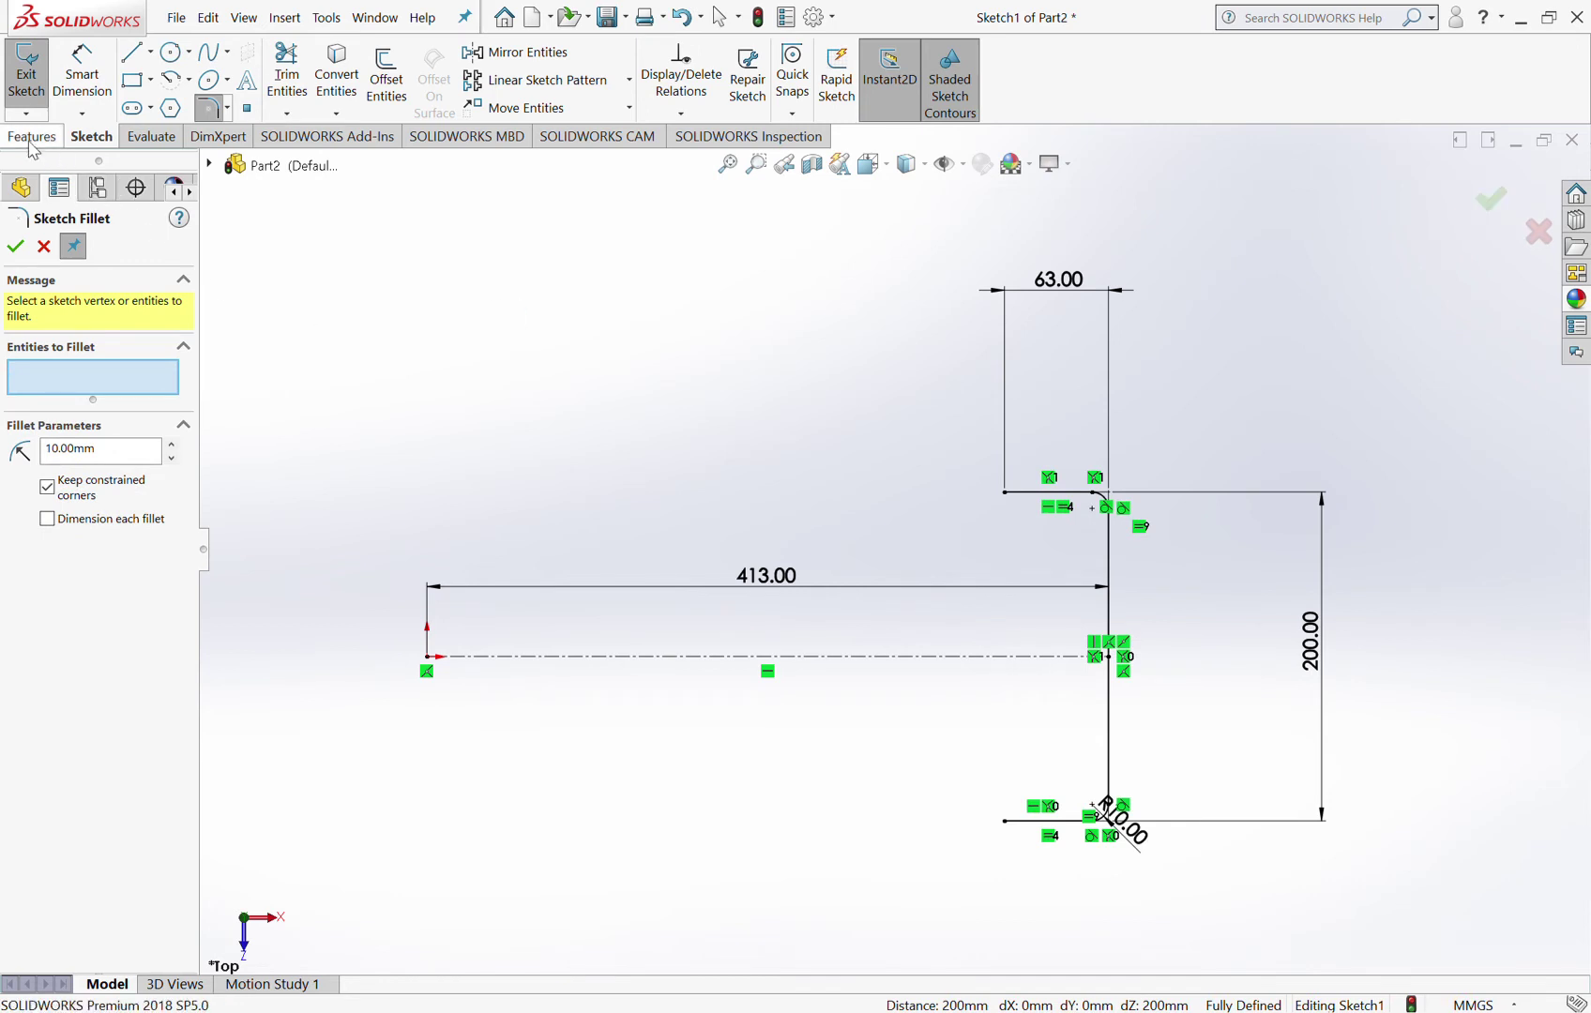
{"action": "left_click", "coordinate": [32, 137]}
{"action": "left_click", "coordinate": [1493, 204]}
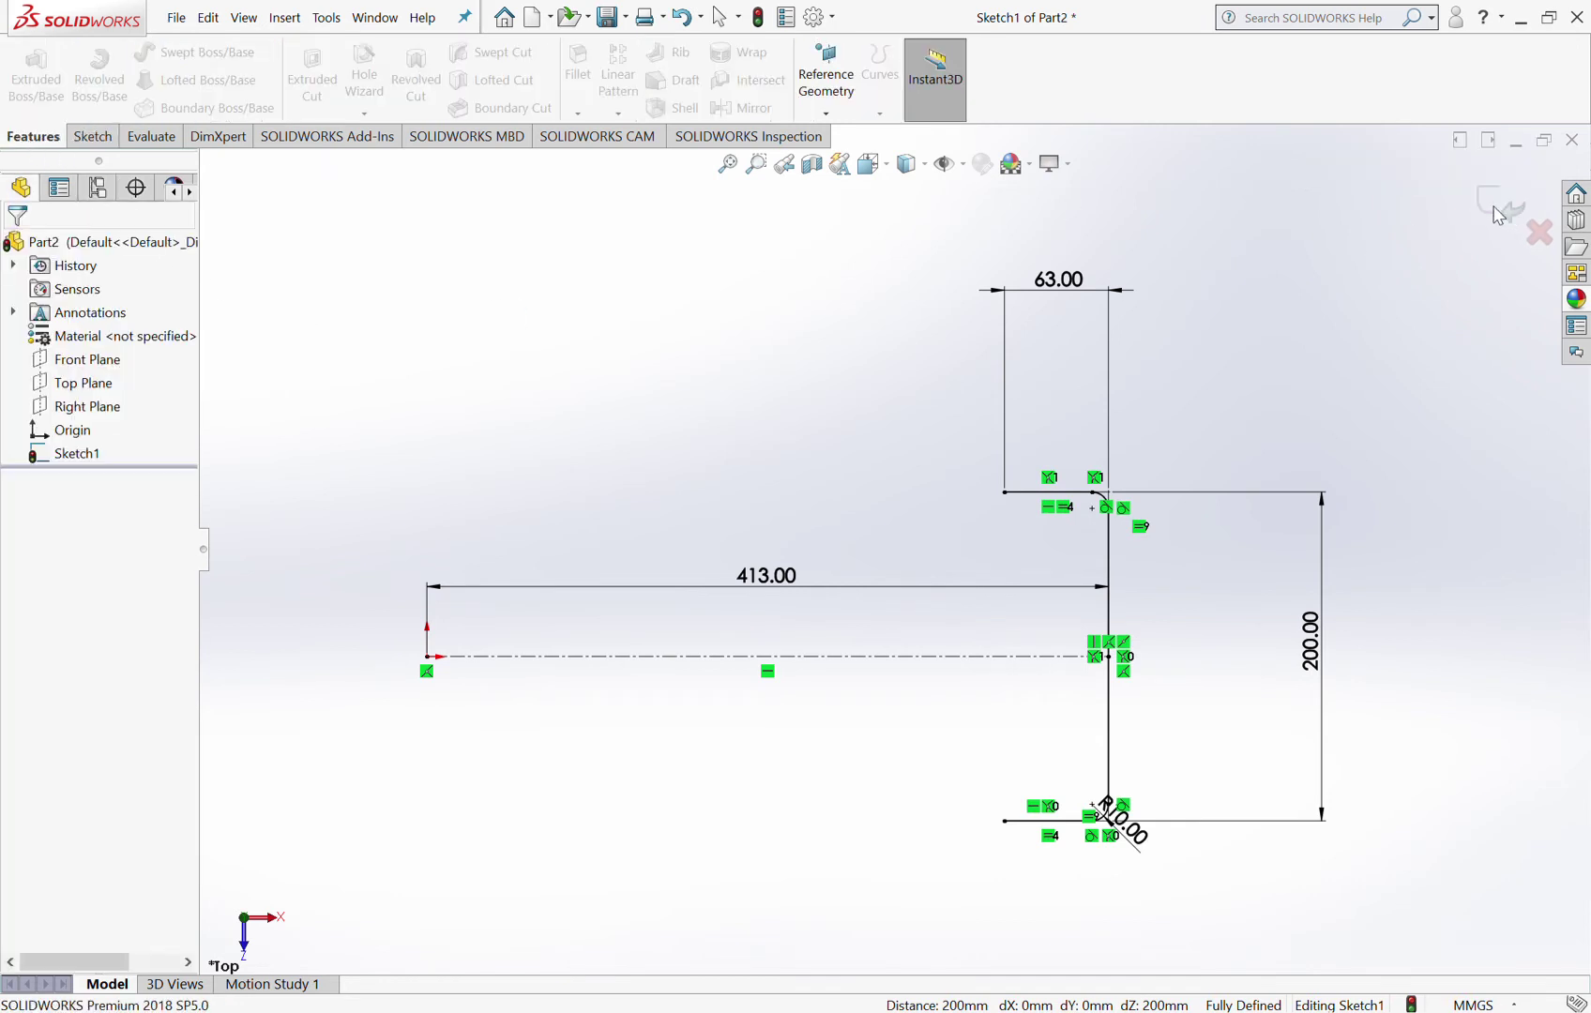
Step: Extrude the channel profile as a 7.5 mm one-direction thin feature, 2800 mm long with a Mid Plane end condition
{"action": "left_click", "coordinate": [38, 94]}
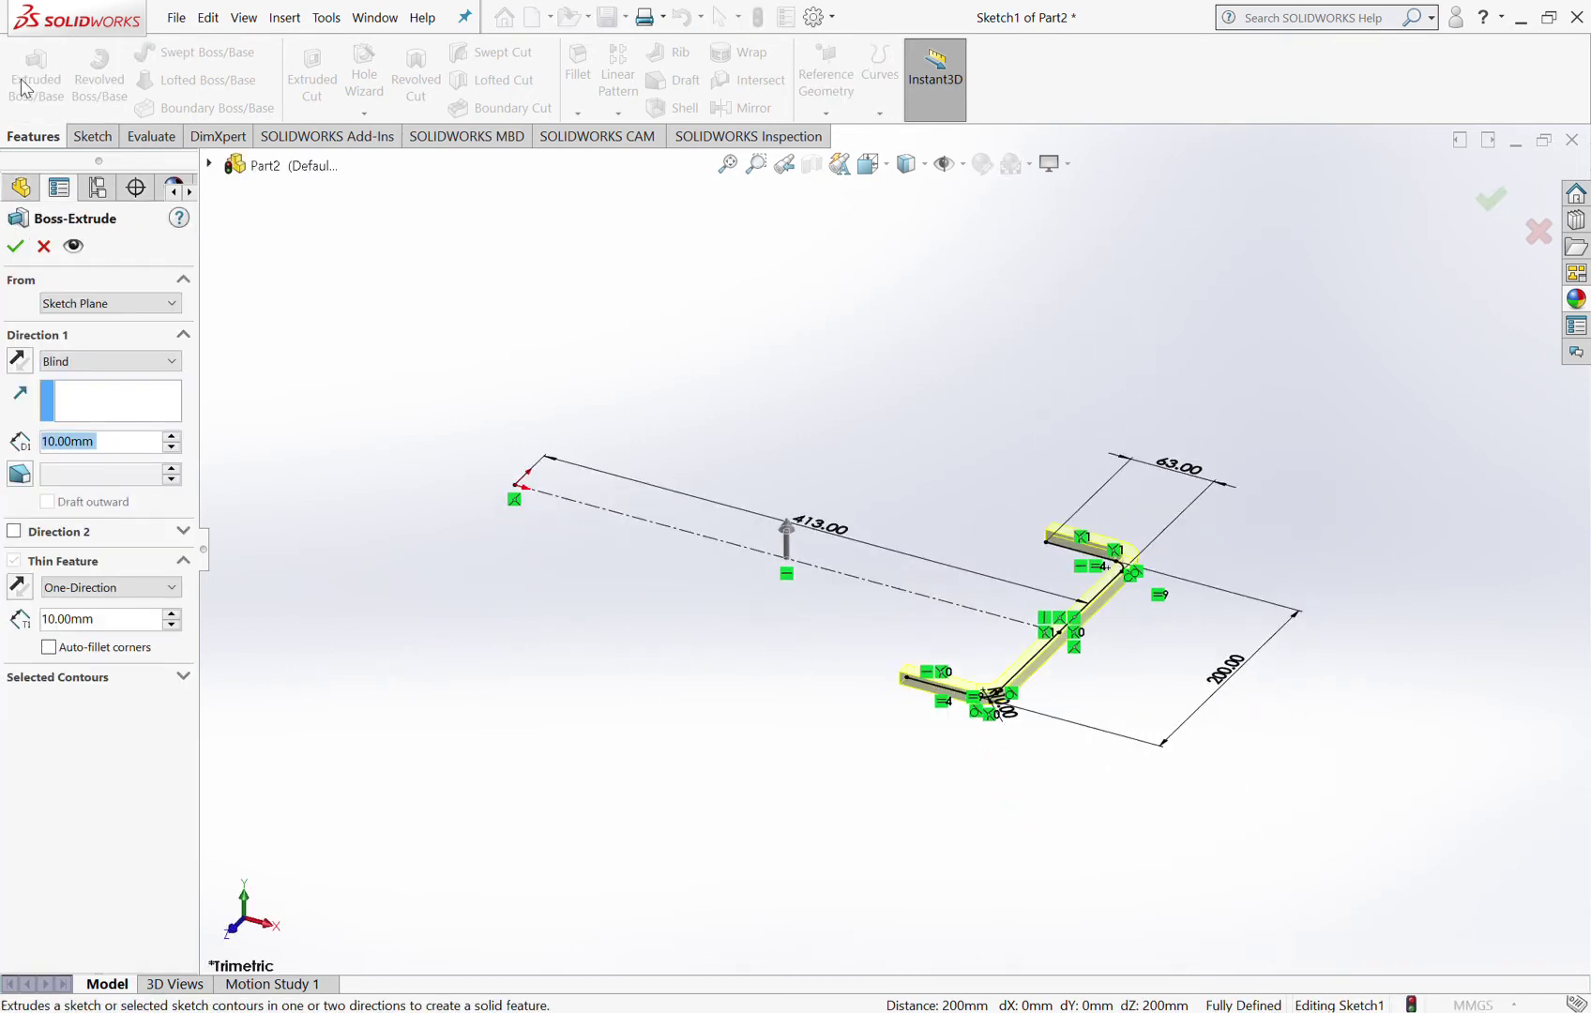
{"action": "left_click", "coordinate": [118, 628]}
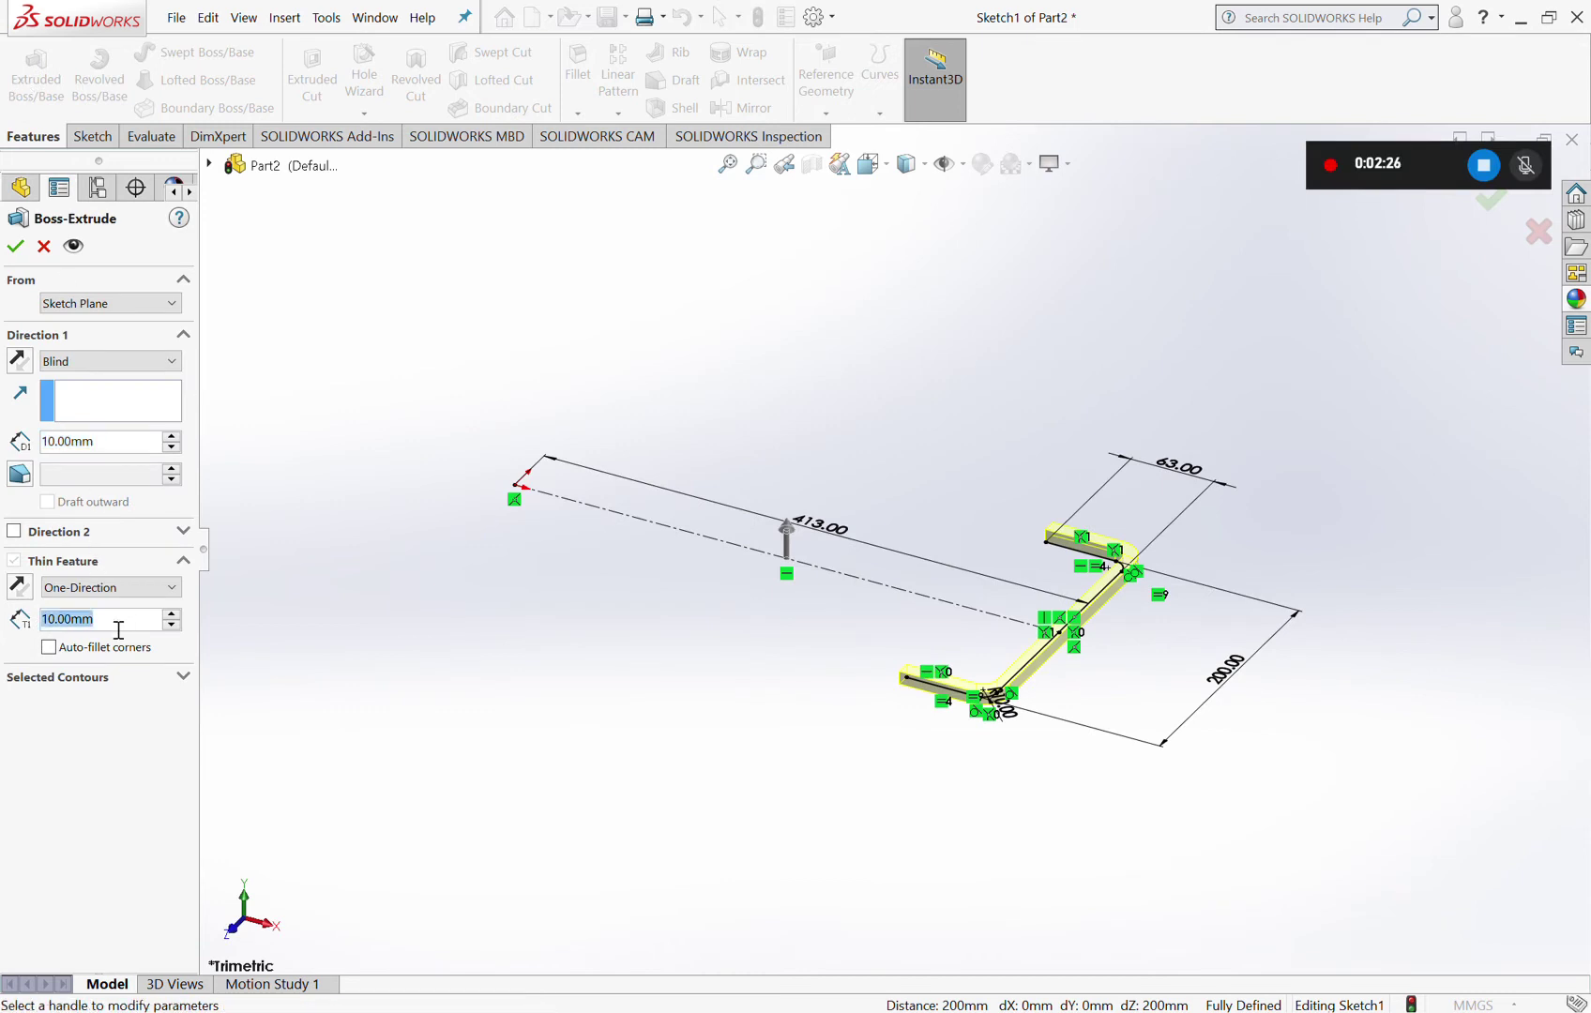
{"action": "type", "text": "7.5"}
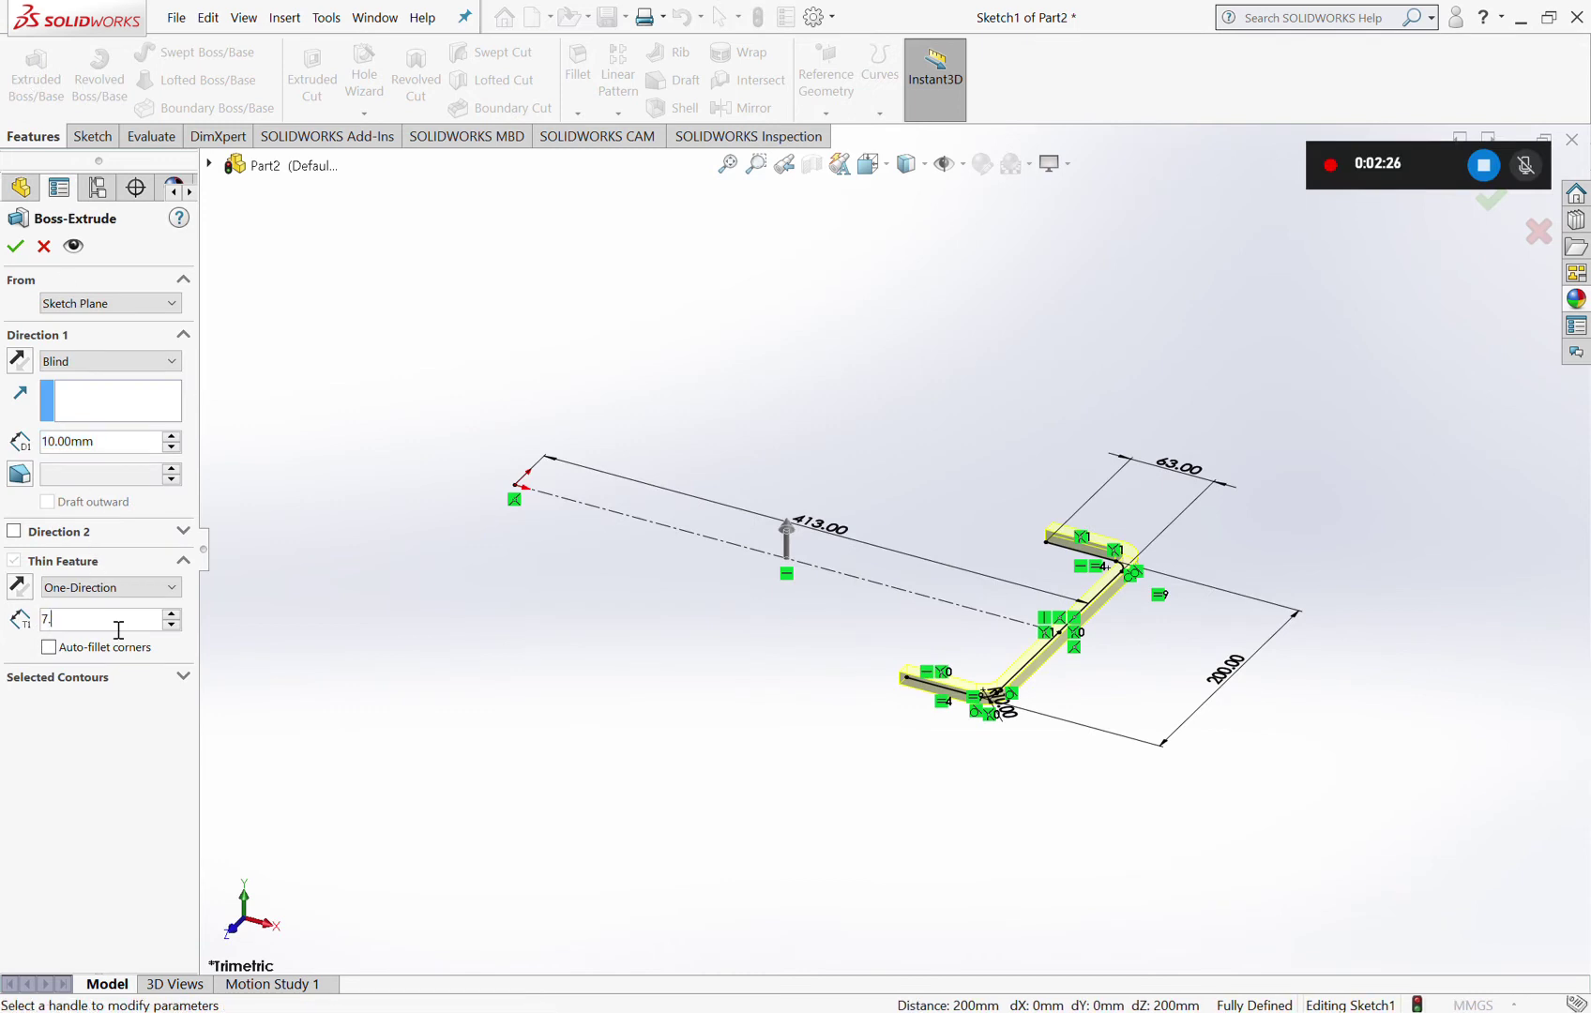
{"action": "key", "text": "Return"}
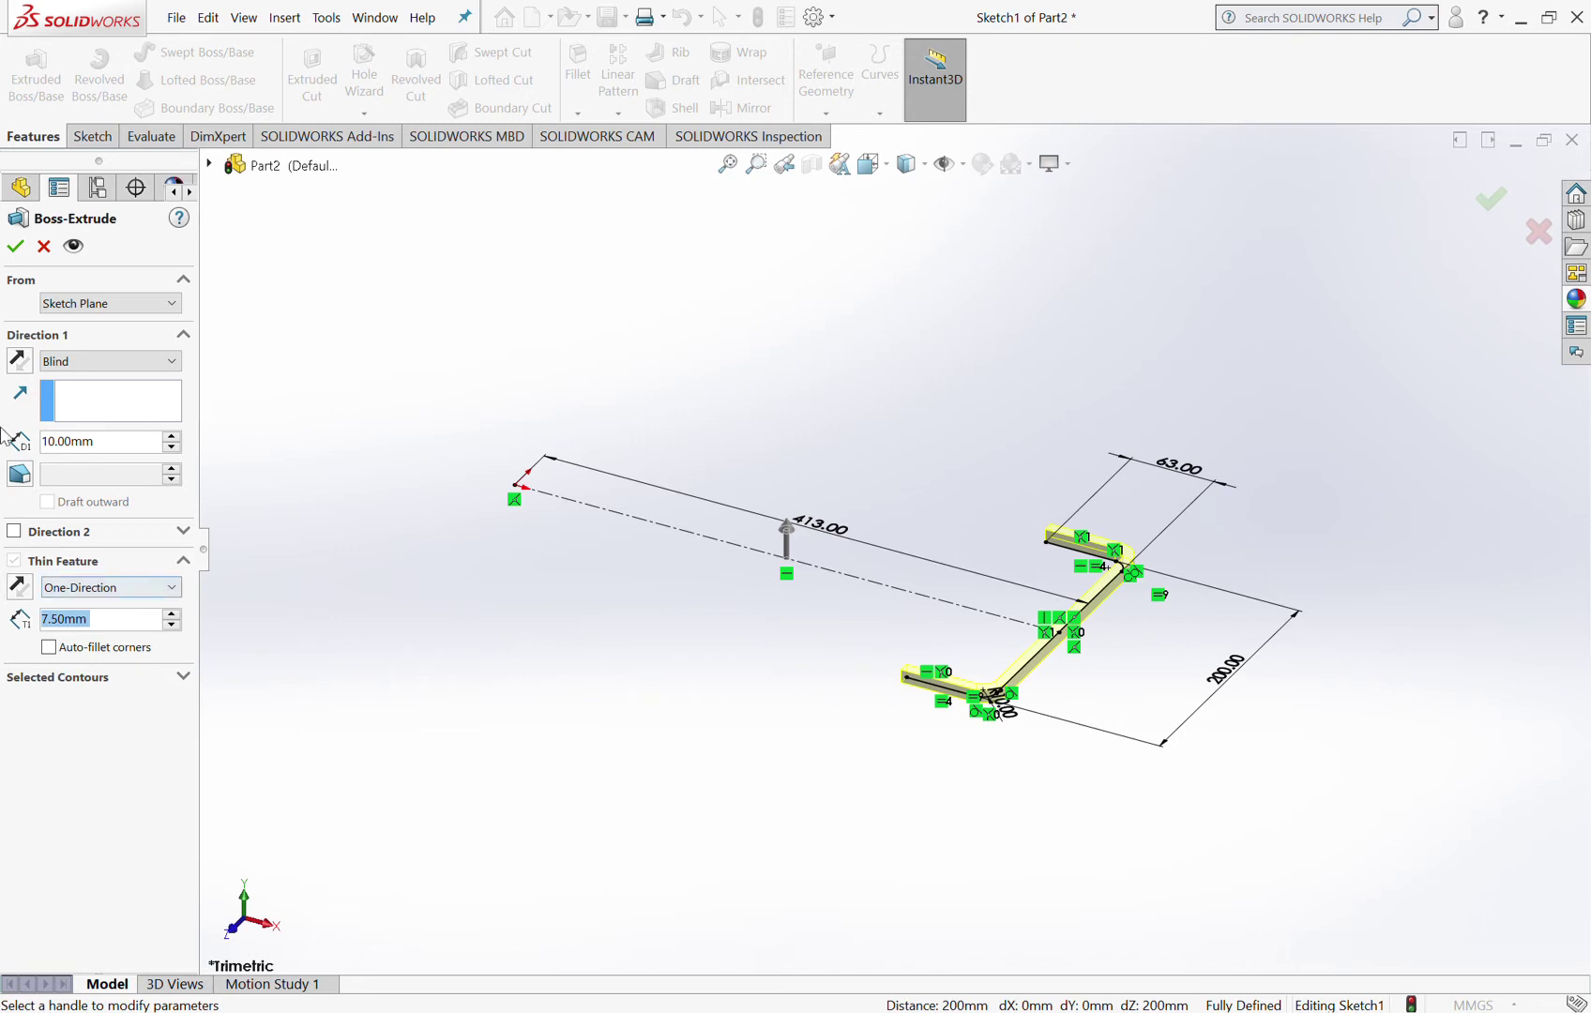
{"action": "left_click", "coordinate": [81, 447]}
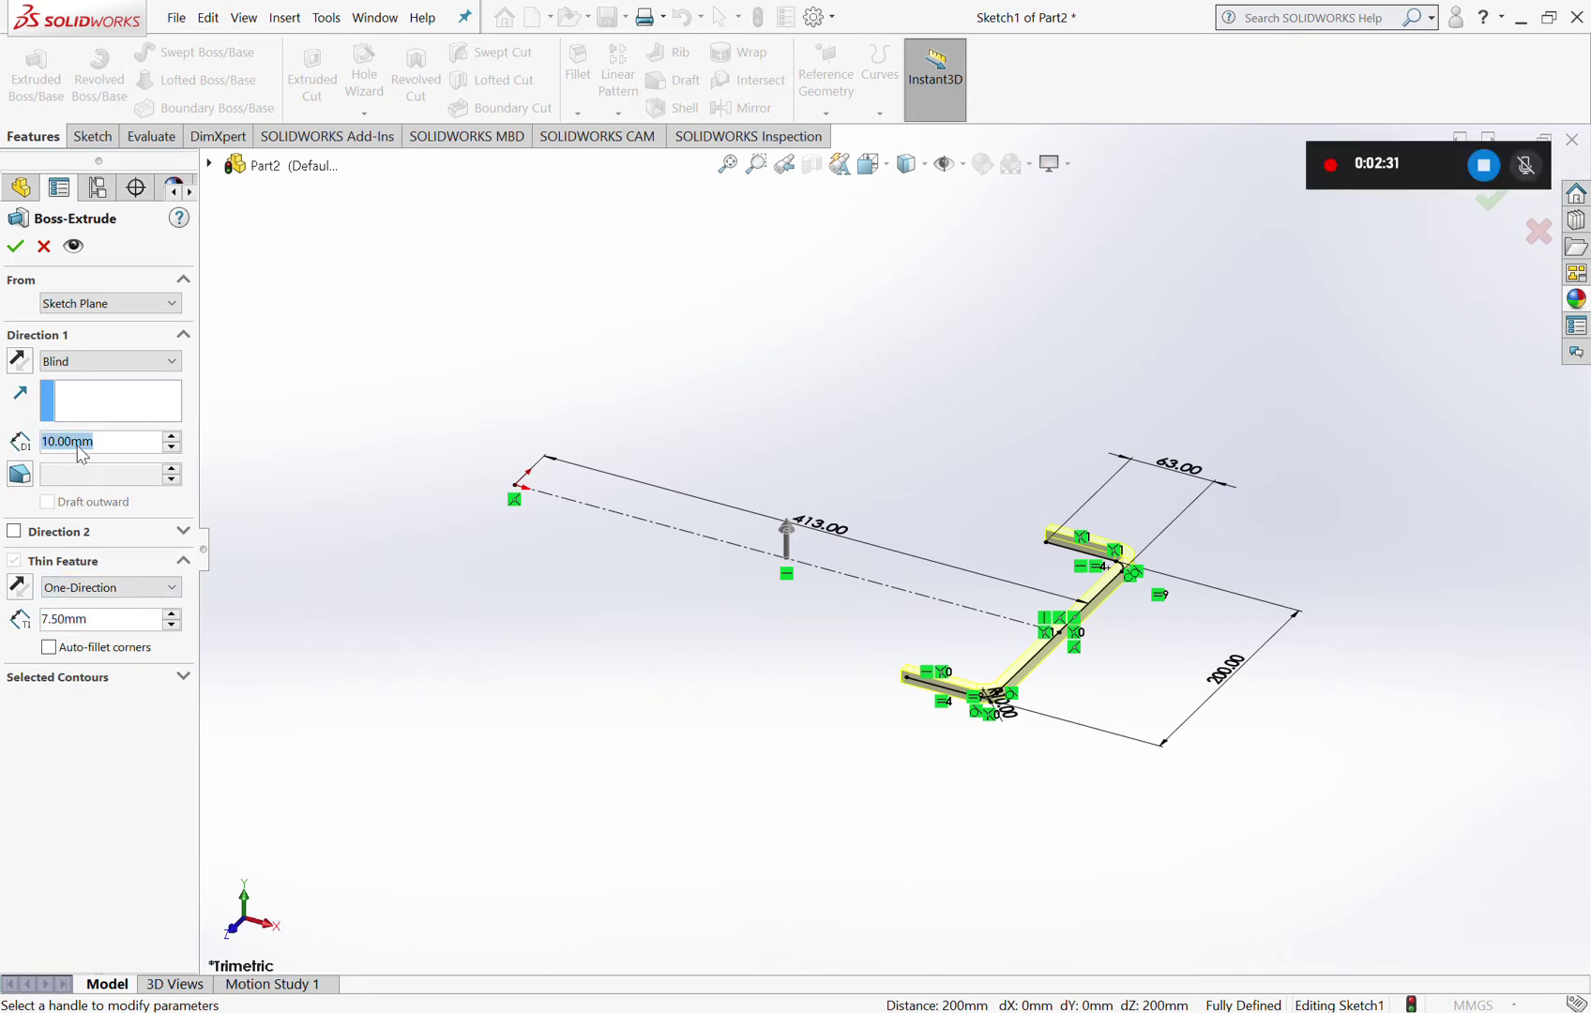
{"action": "type", "text": "2800"}
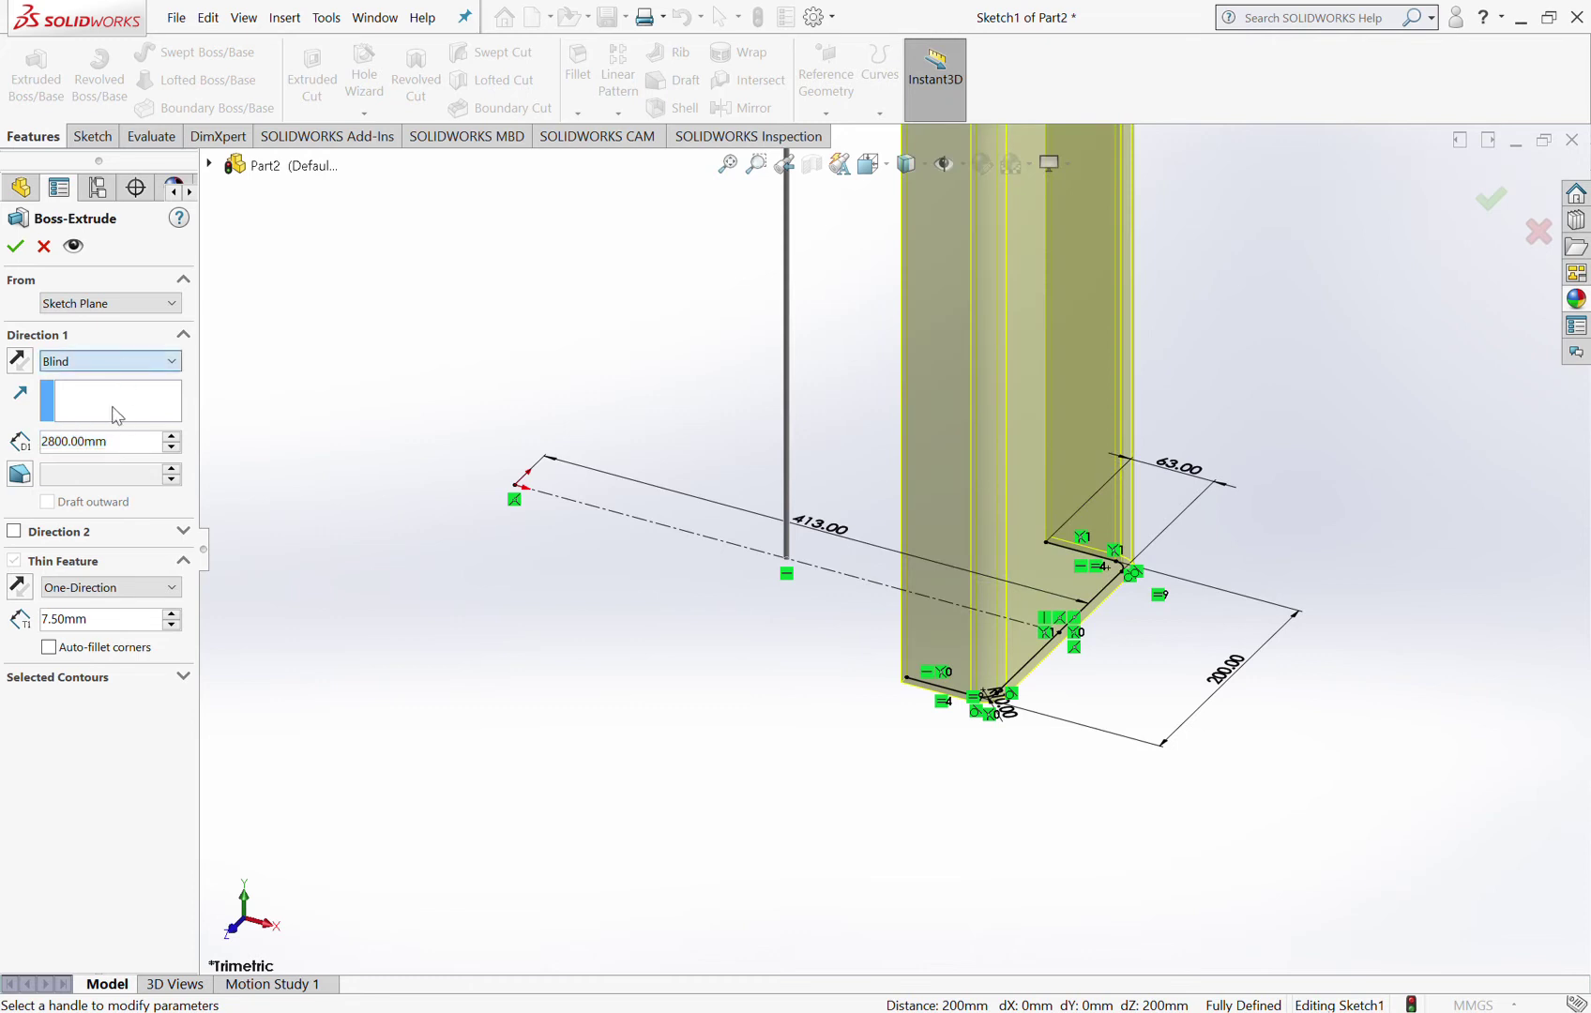
{"action": "left_click", "coordinate": [103, 467]}
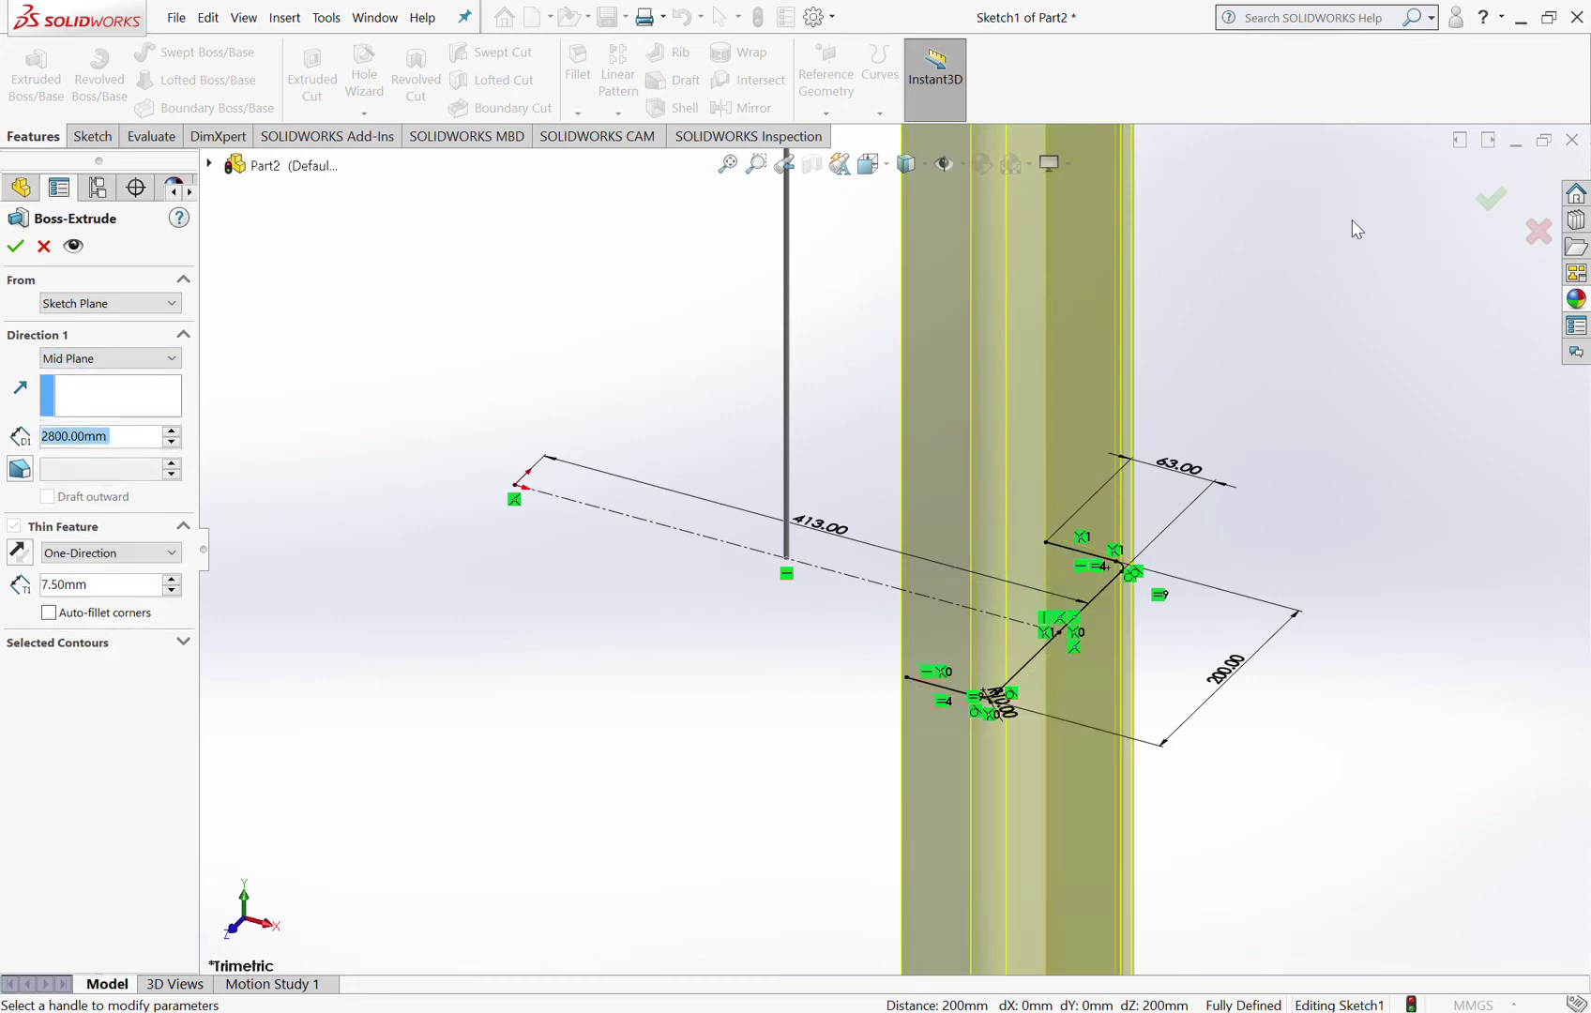
{"action": "left_click", "coordinate": [1493, 208]}
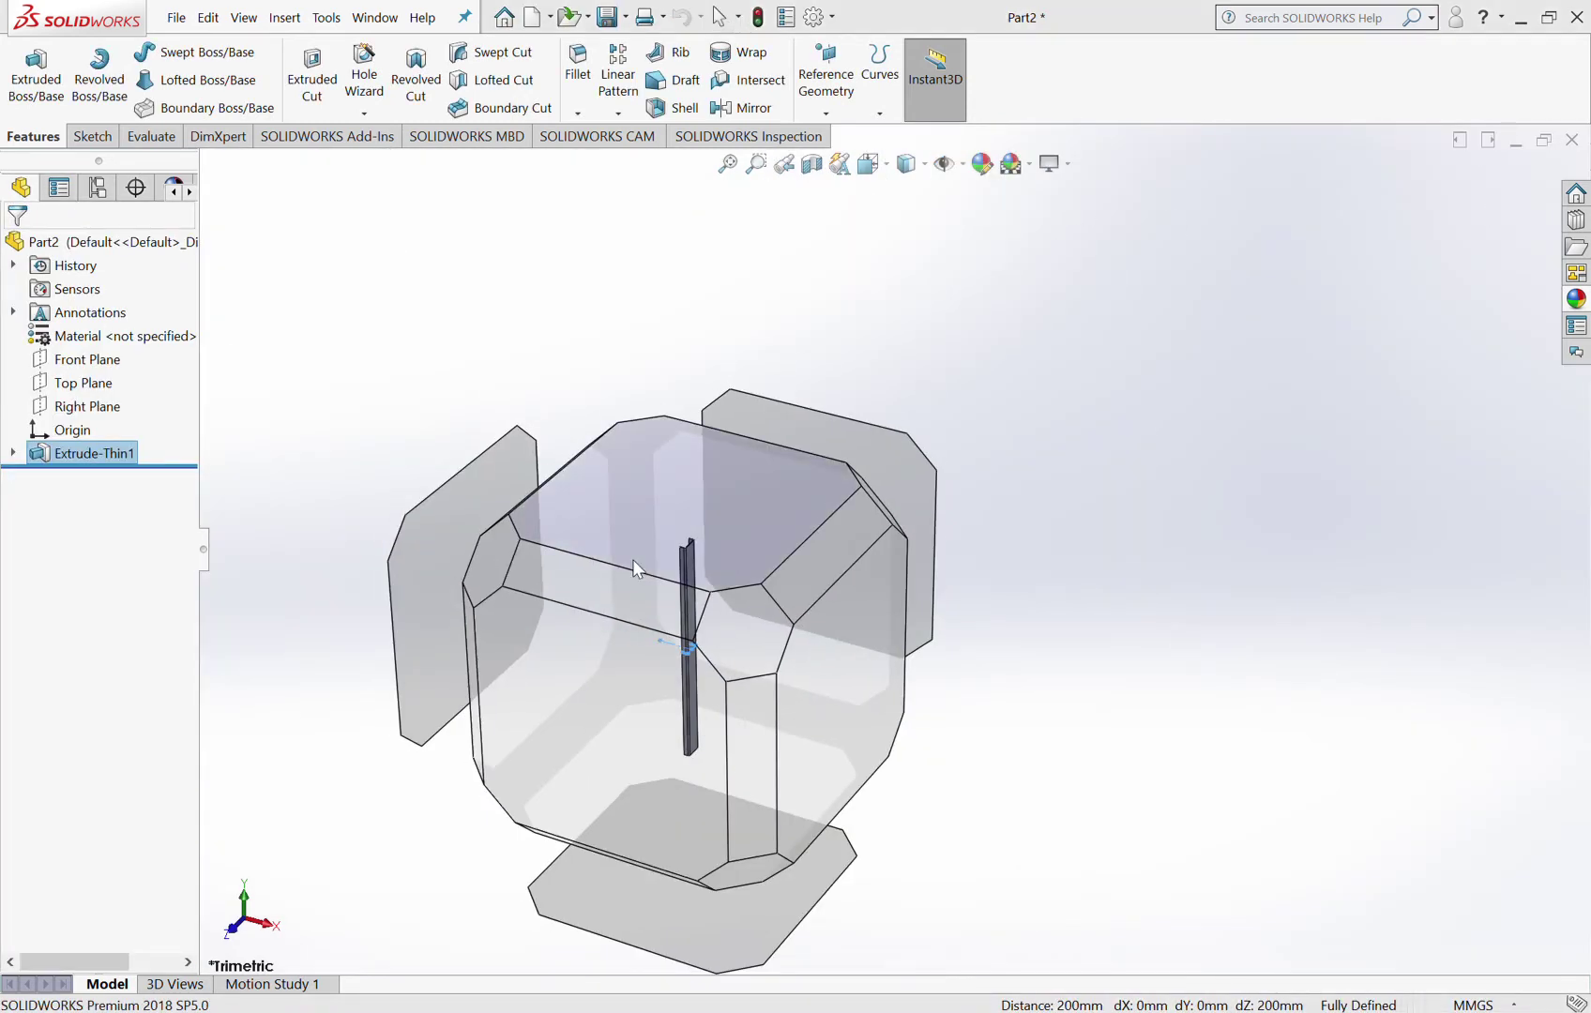
Step: Start a new sketch on the top end face of the C-channel
{"action": "mouse_move", "coordinate": [664, 533]}
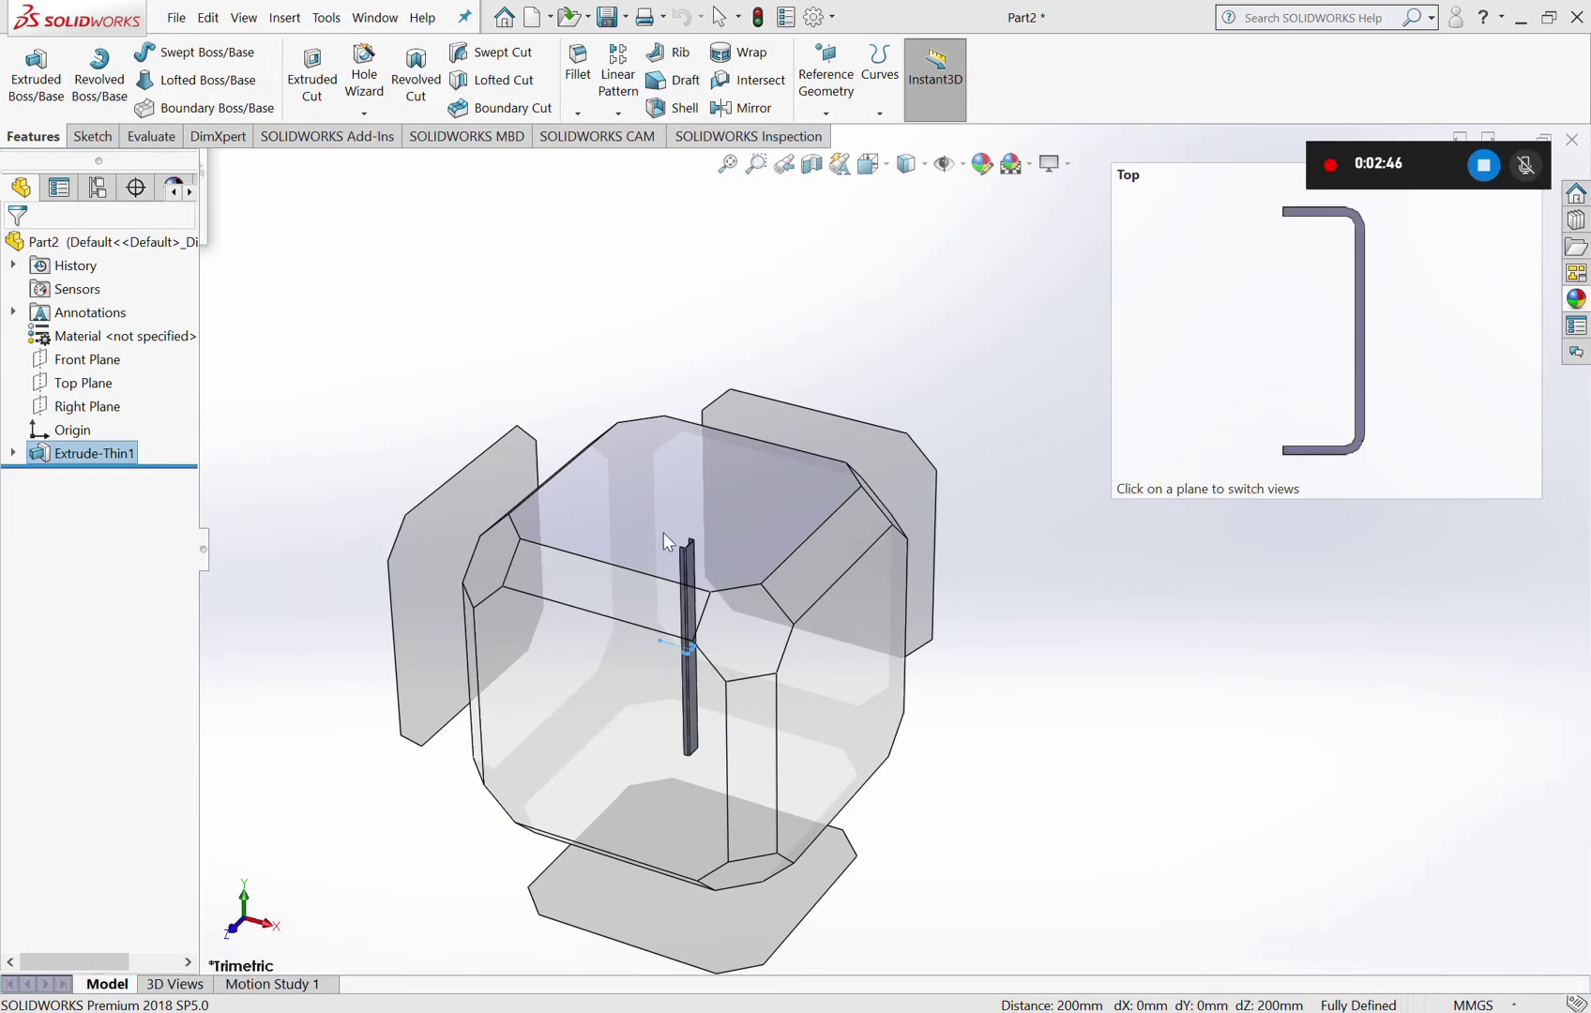
{"action": "left_click", "coordinate": [732, 618]}
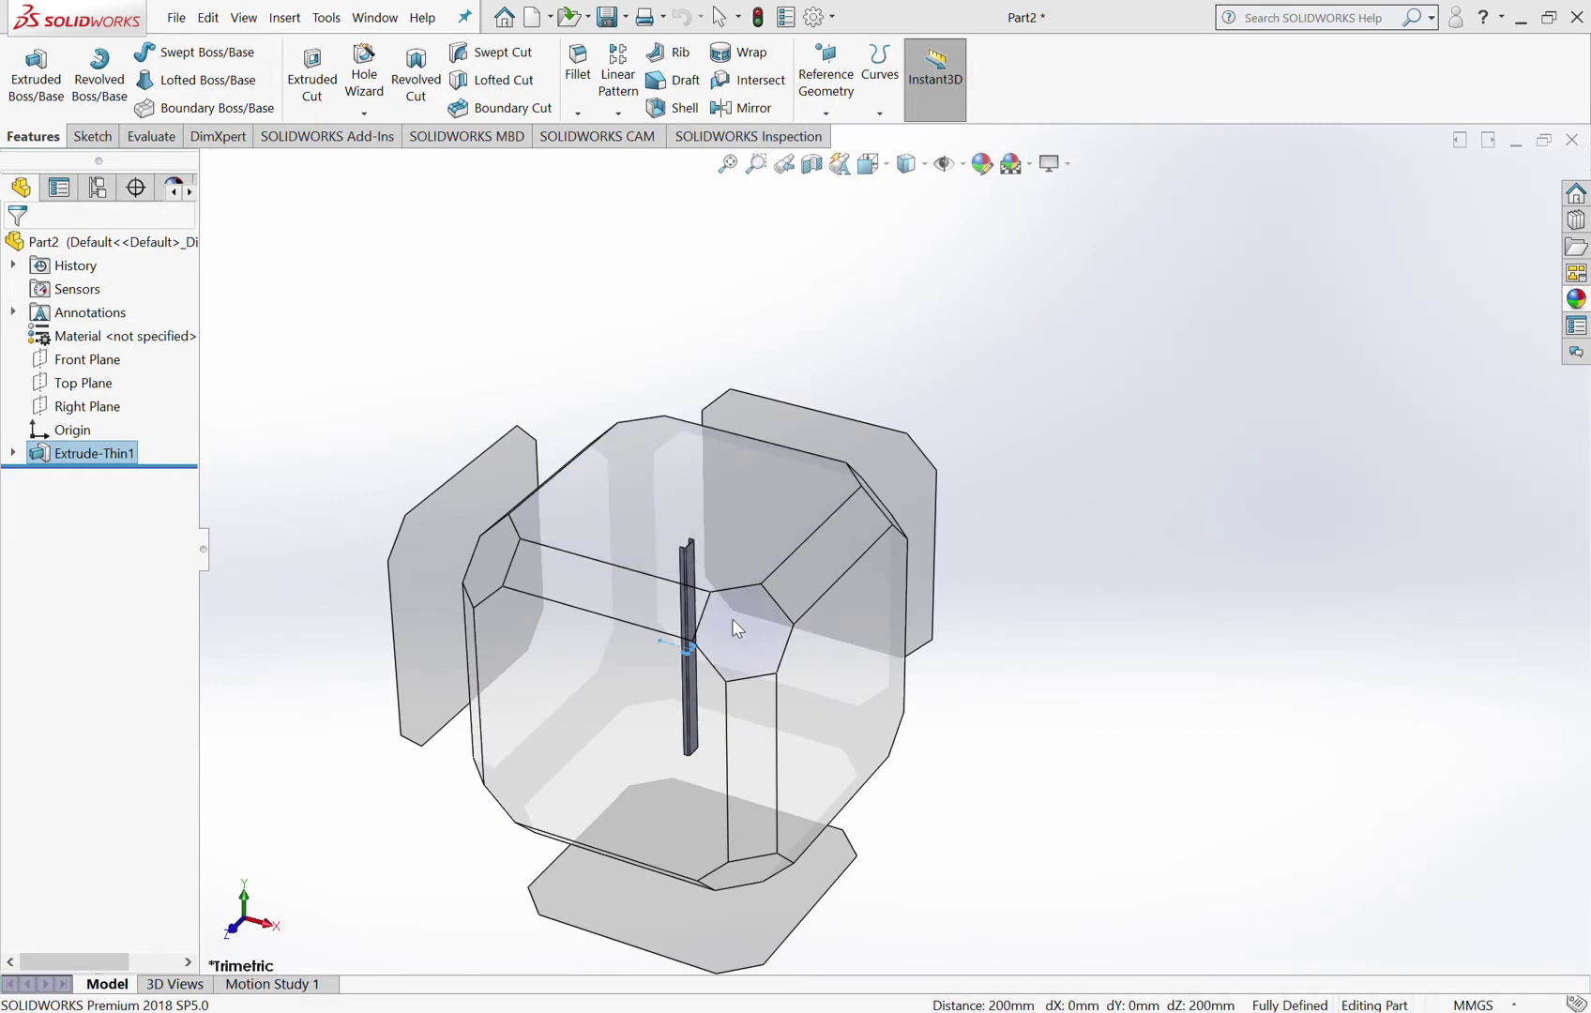
{"action": "key", "text": "ctrl+space"}
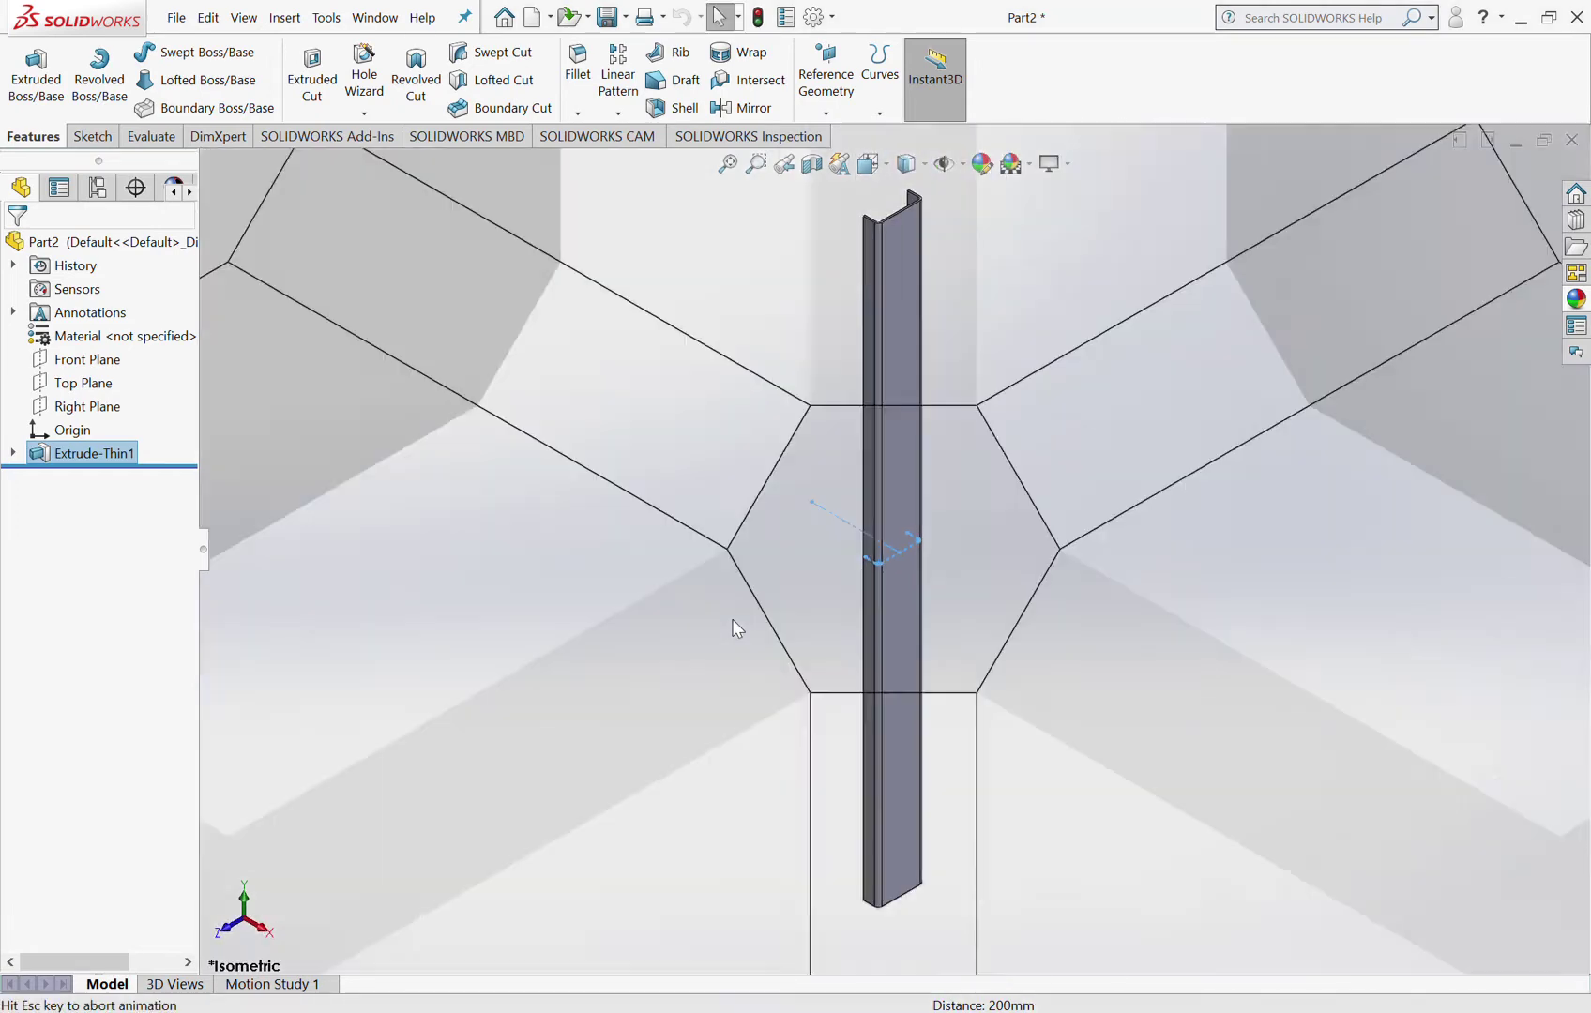
{"action": "left_click", "coordinate": [699, 540]}
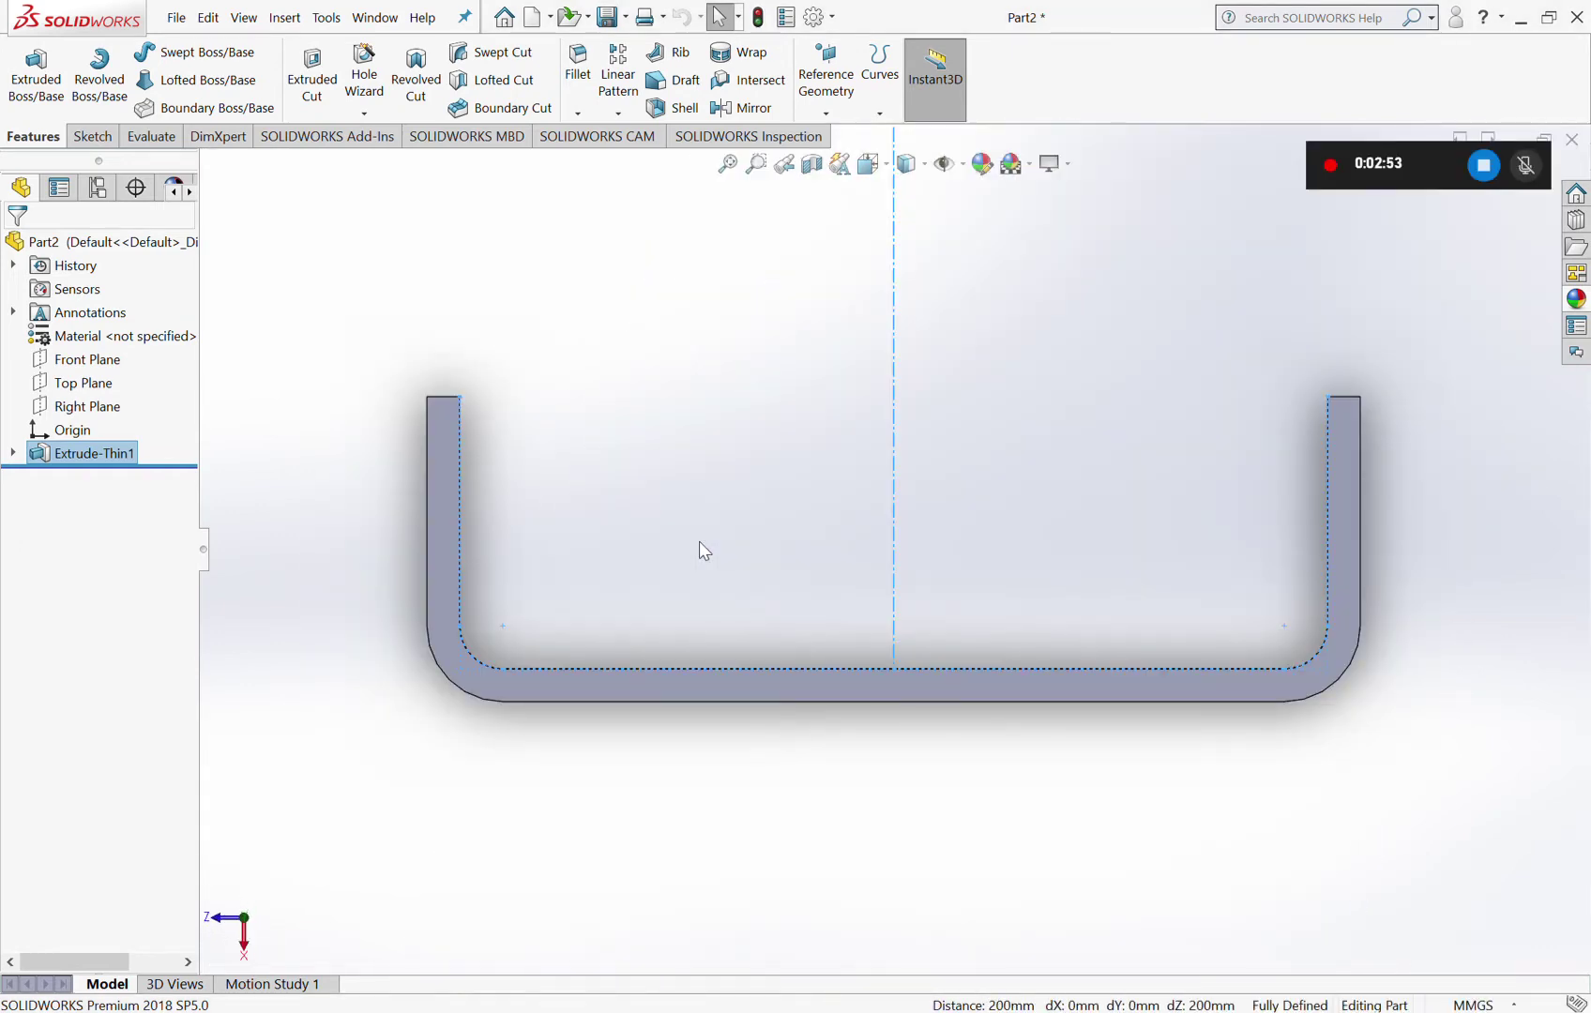
{"action": "key", "text": "ctrl+5"}
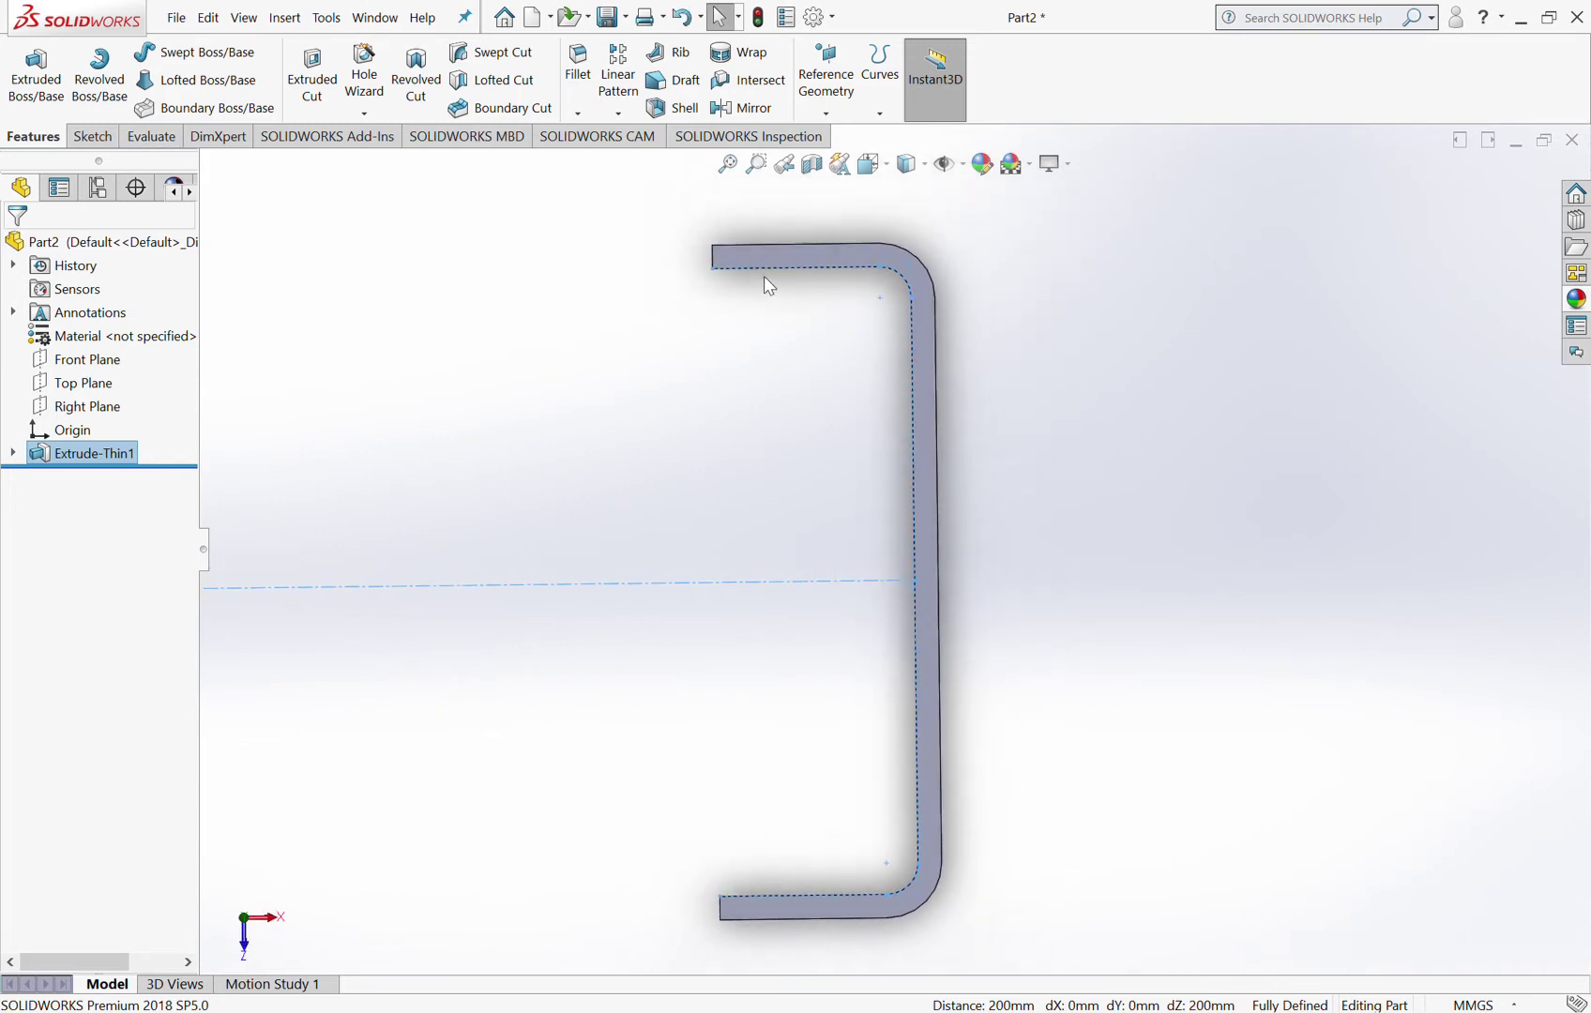
{"action": "double_click", "coordinate": [781, 255]}
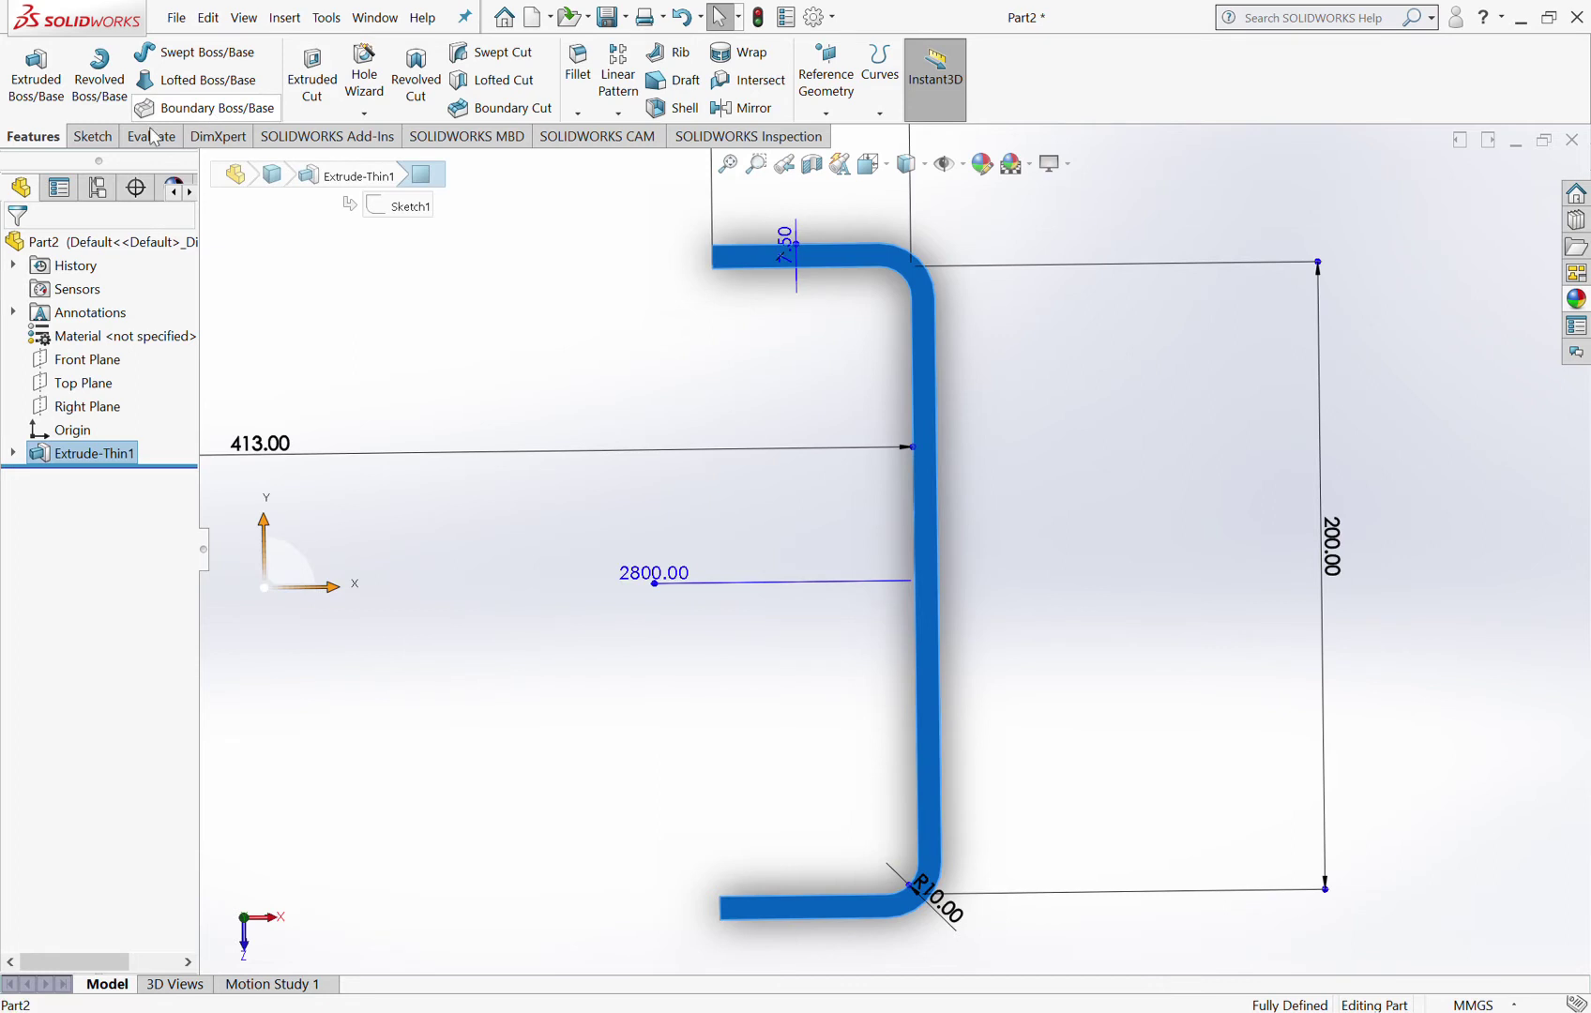
{"action": "left_click", "coordinate": [92, 137]}
{"action": "left_click", "coordinate": [34, 82]}
Step: Sketch a closed rectangle of lines, about 47 by 20 mm, outward from the web's outer edge at the upper corner fillet's end
{"action": "left_click", "coordinate": [131, 53]}
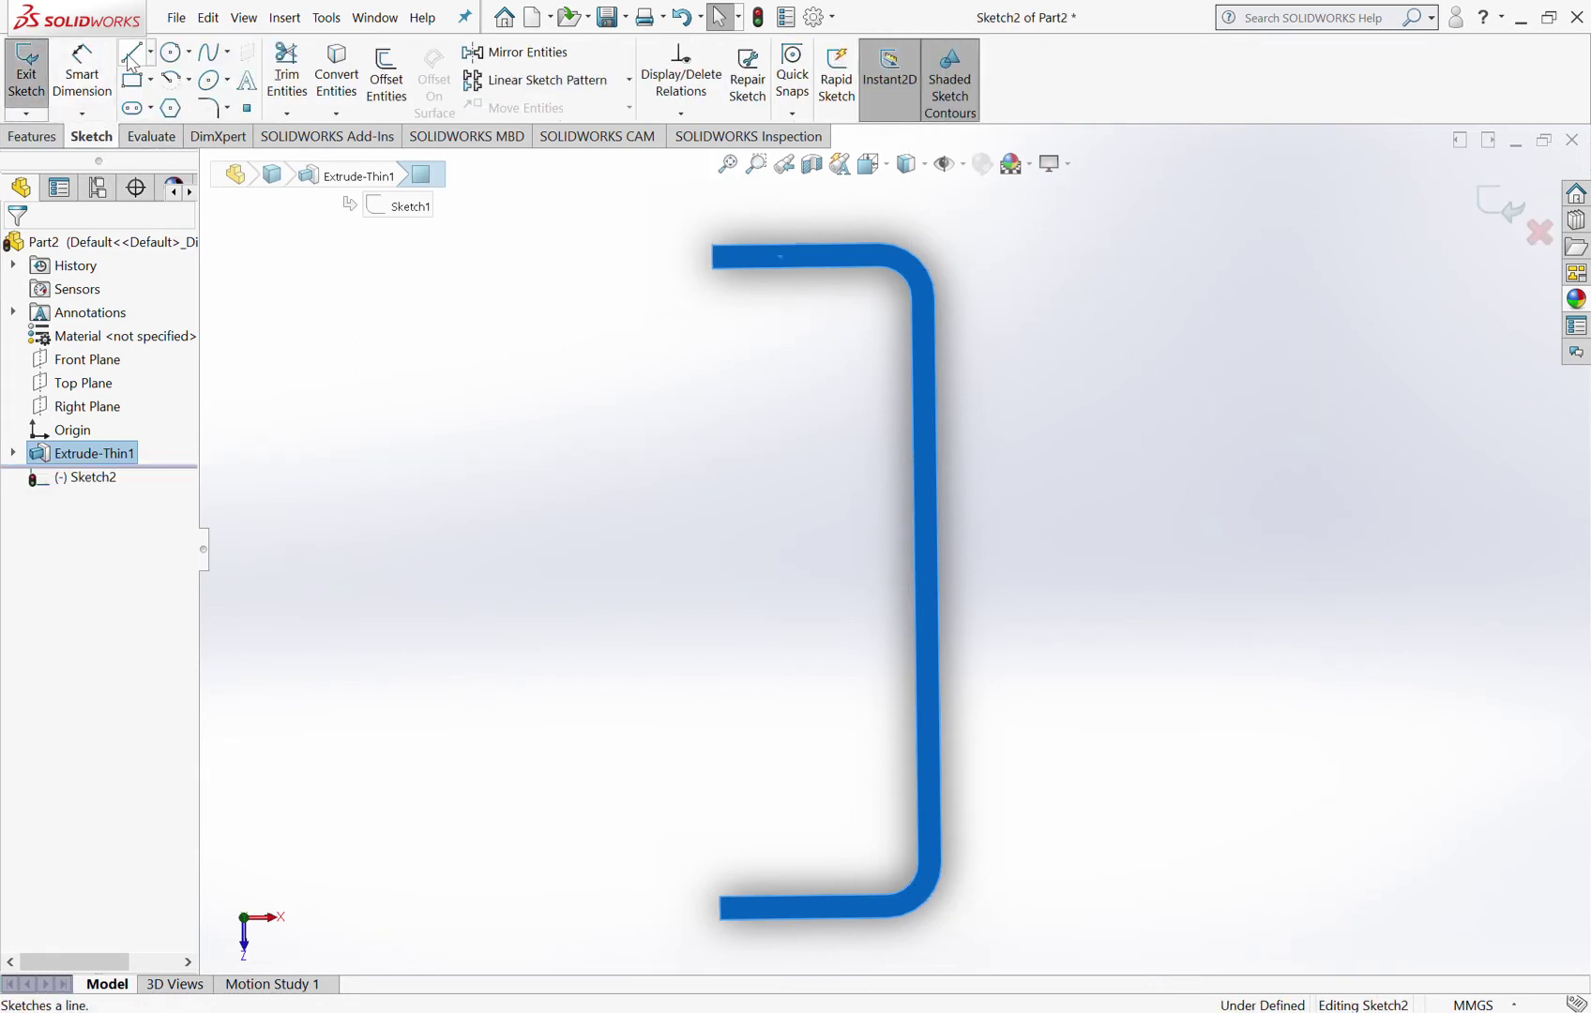
{"action": "left_click", "coordinate": [934, 299]}
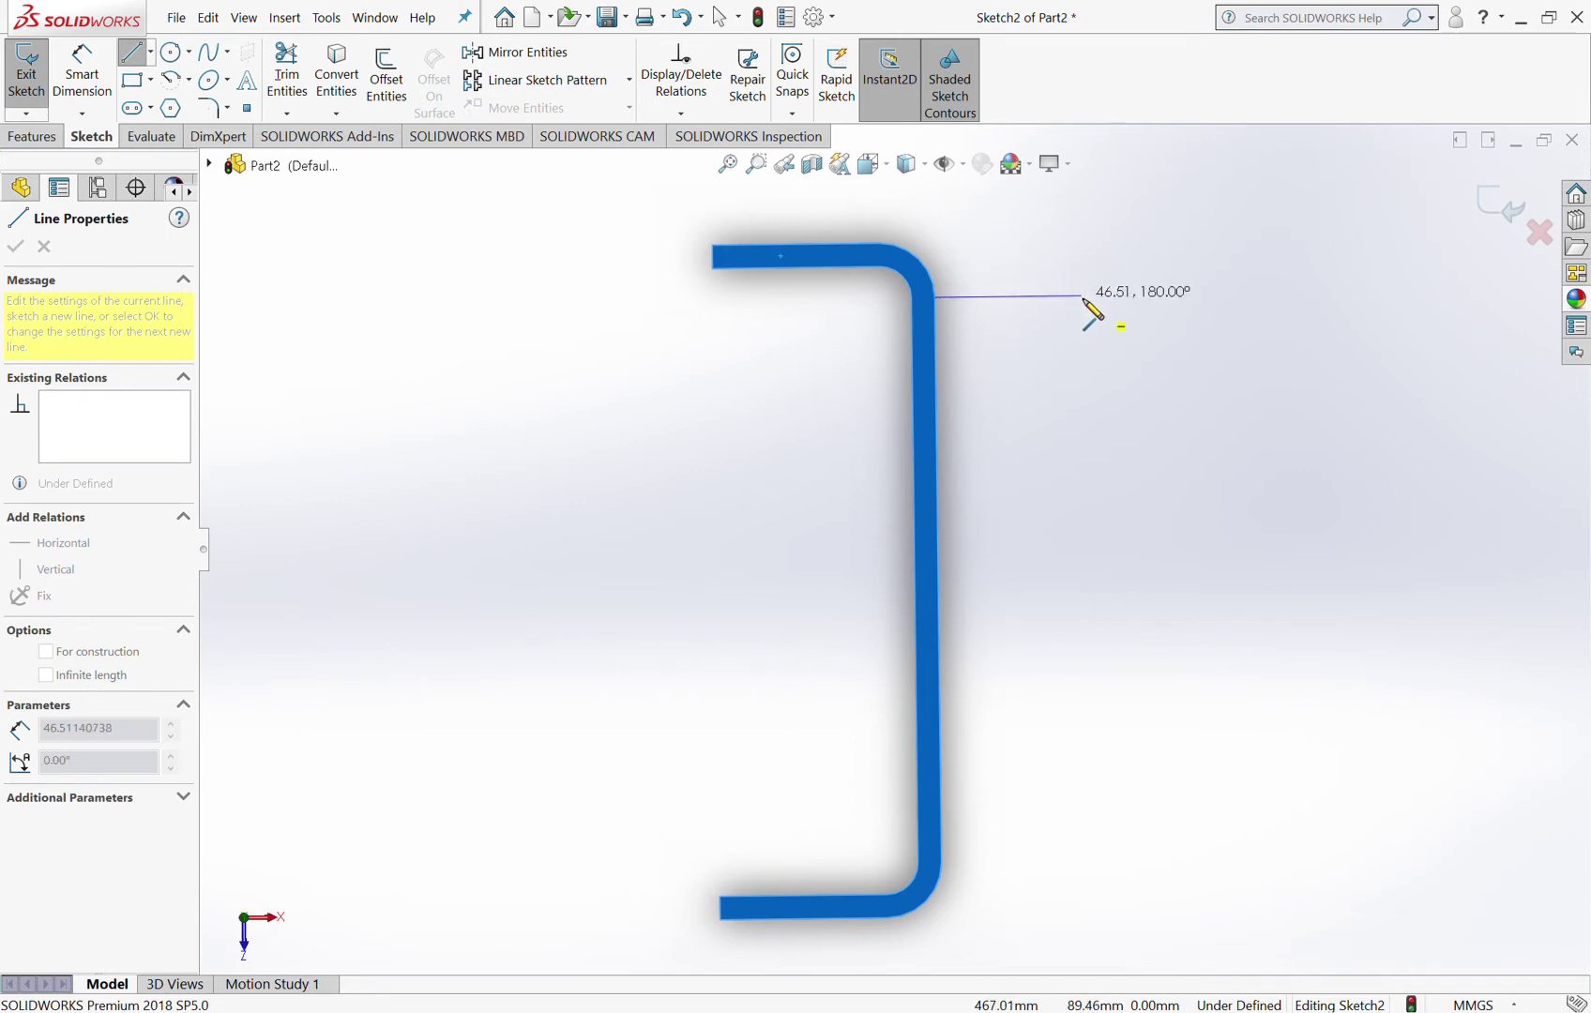
{"action": "left_click", "coordinate": [1081, 297]}
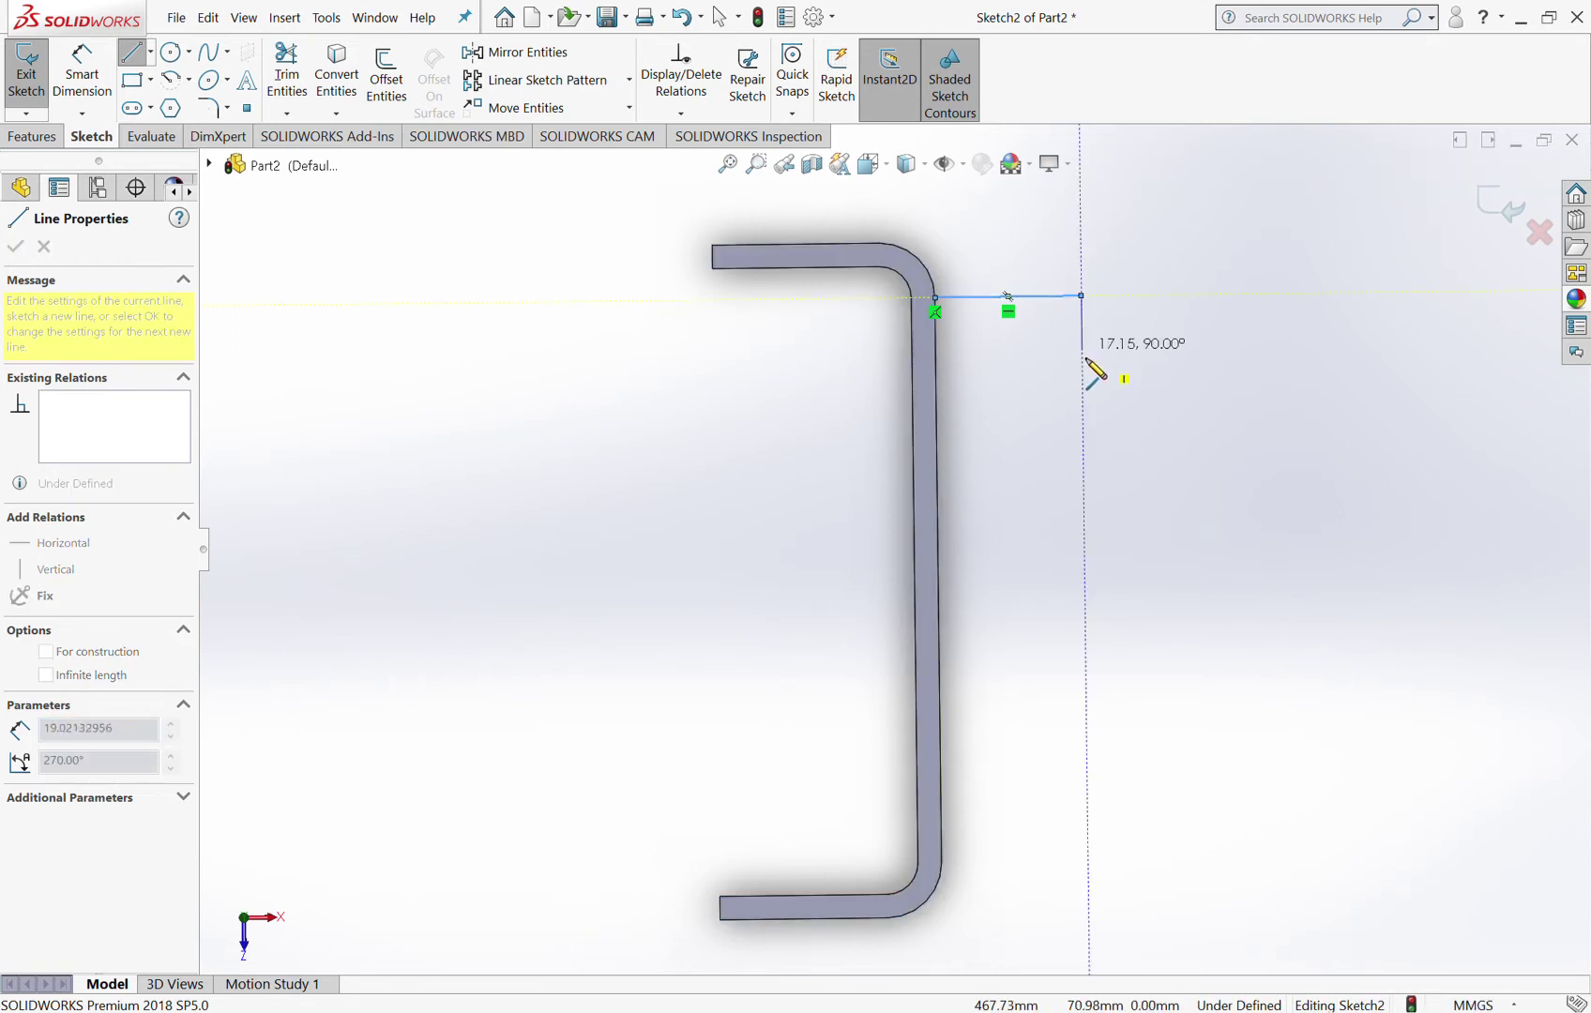
{"action": "left_click", "coordinate": [1083, 358]}
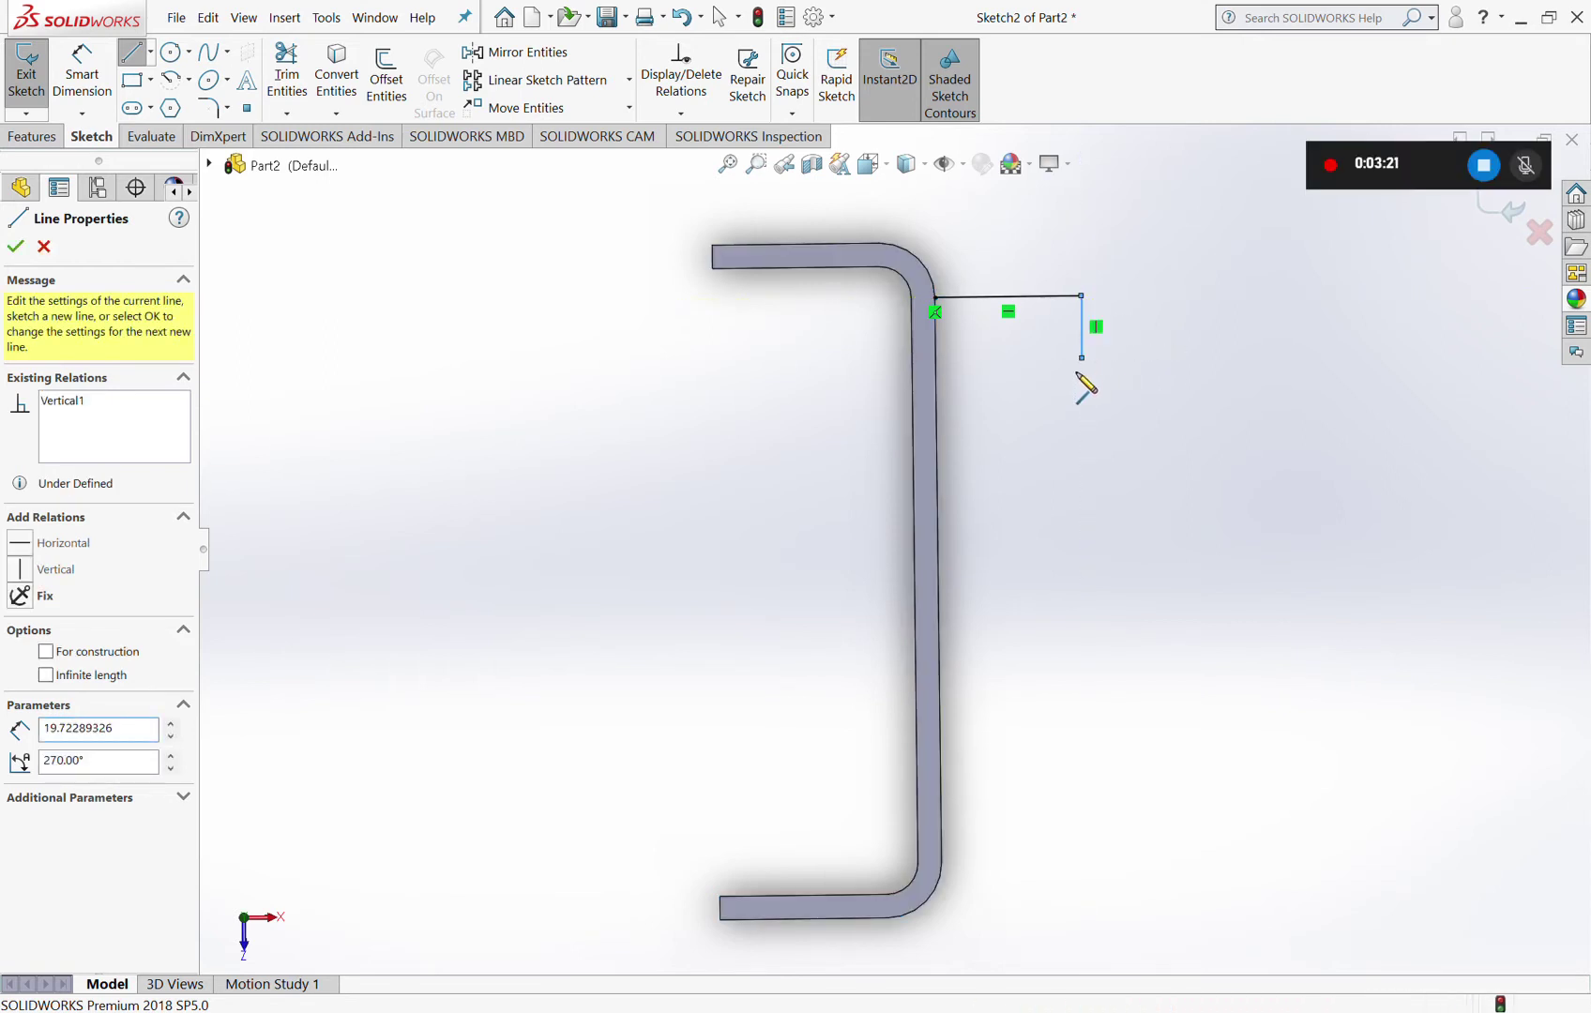
{"action": "left_click", "coordinate": [937, 359]}
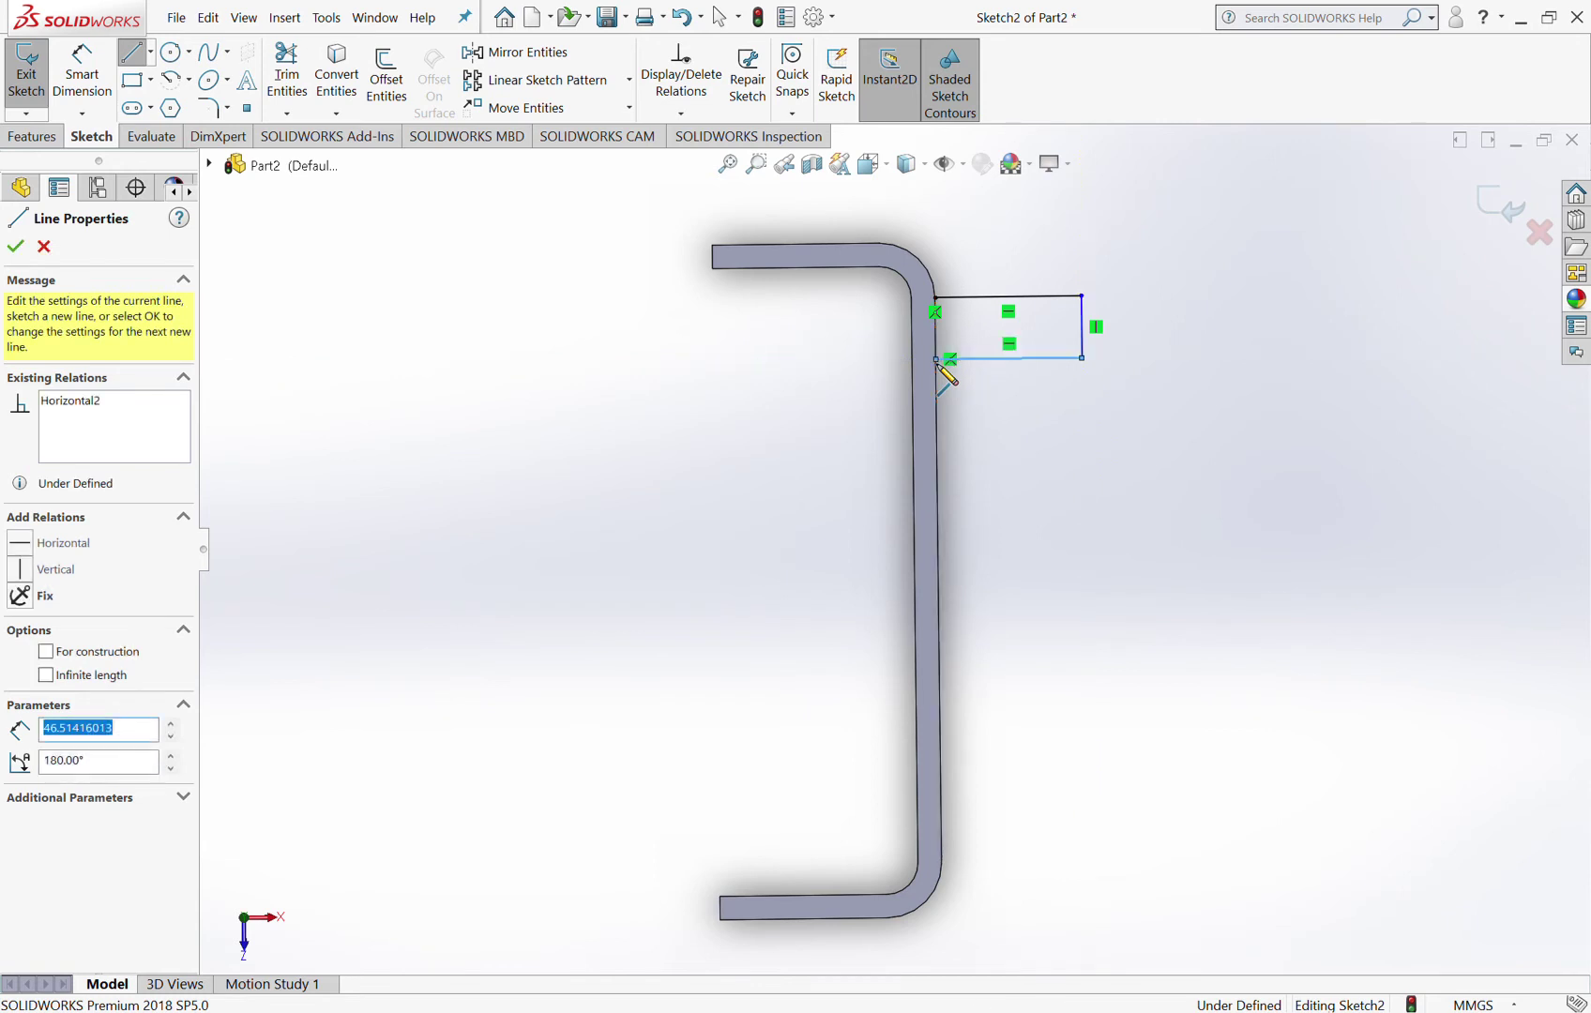
{"action": "left_click", "coordinate": [936, 296]}
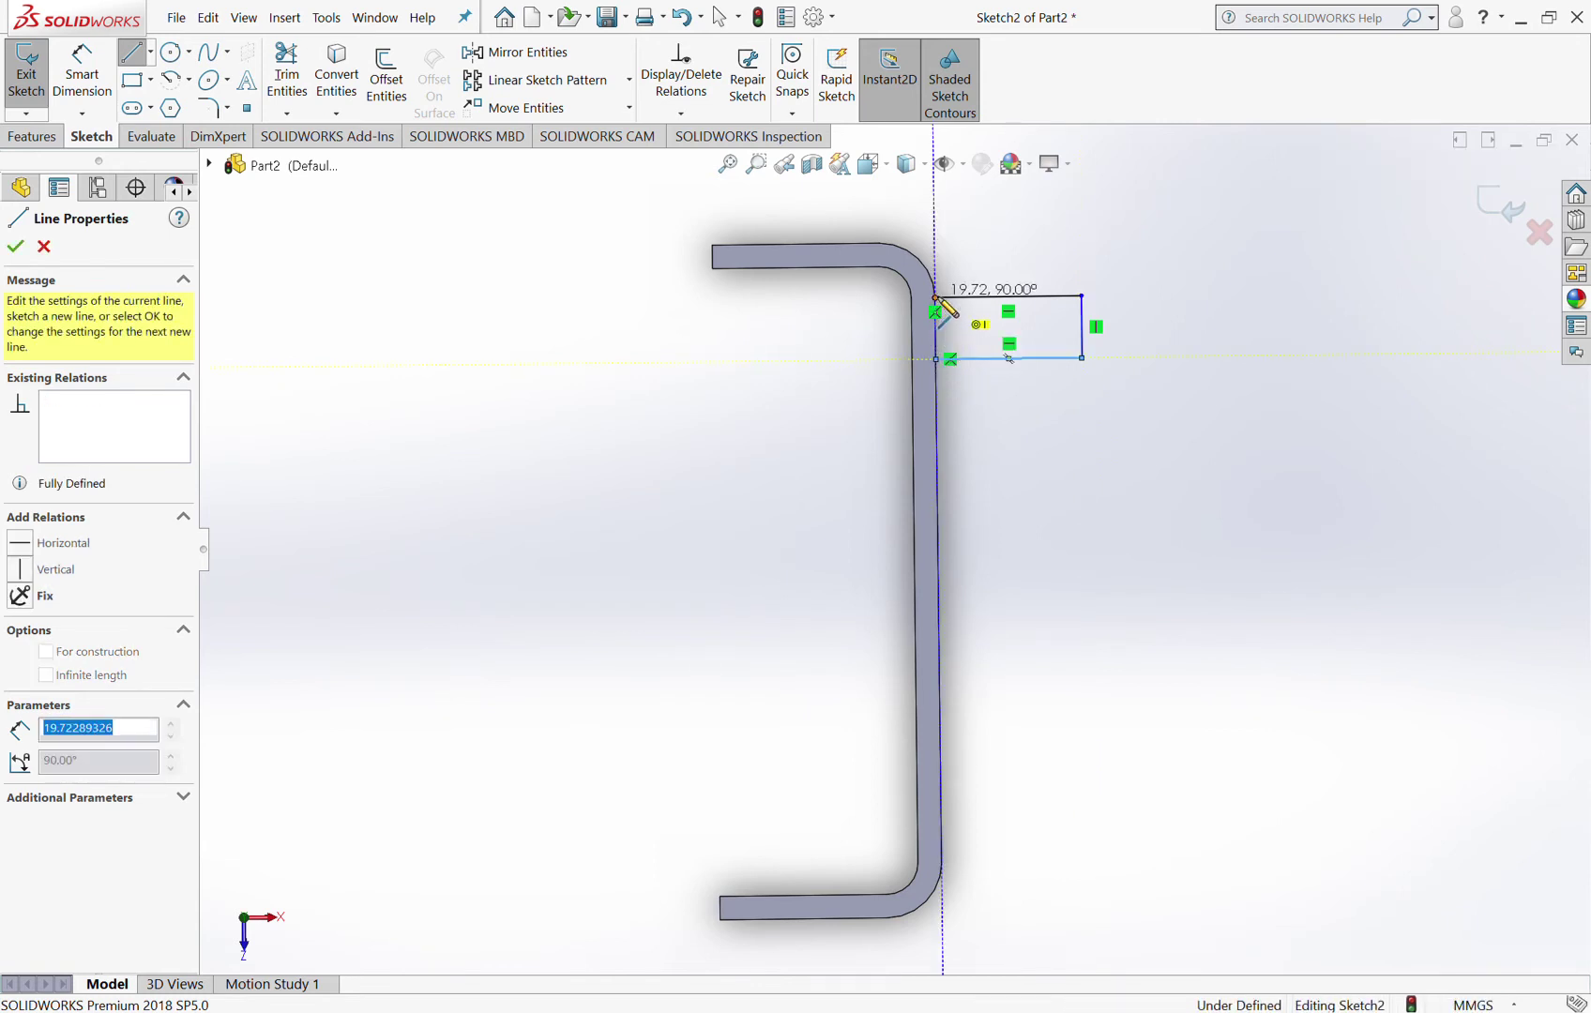
Step: Dimension the rectangle's lower horizontal line at 50 mm
{"action": "left_click", "coordinate": [83, 80]}
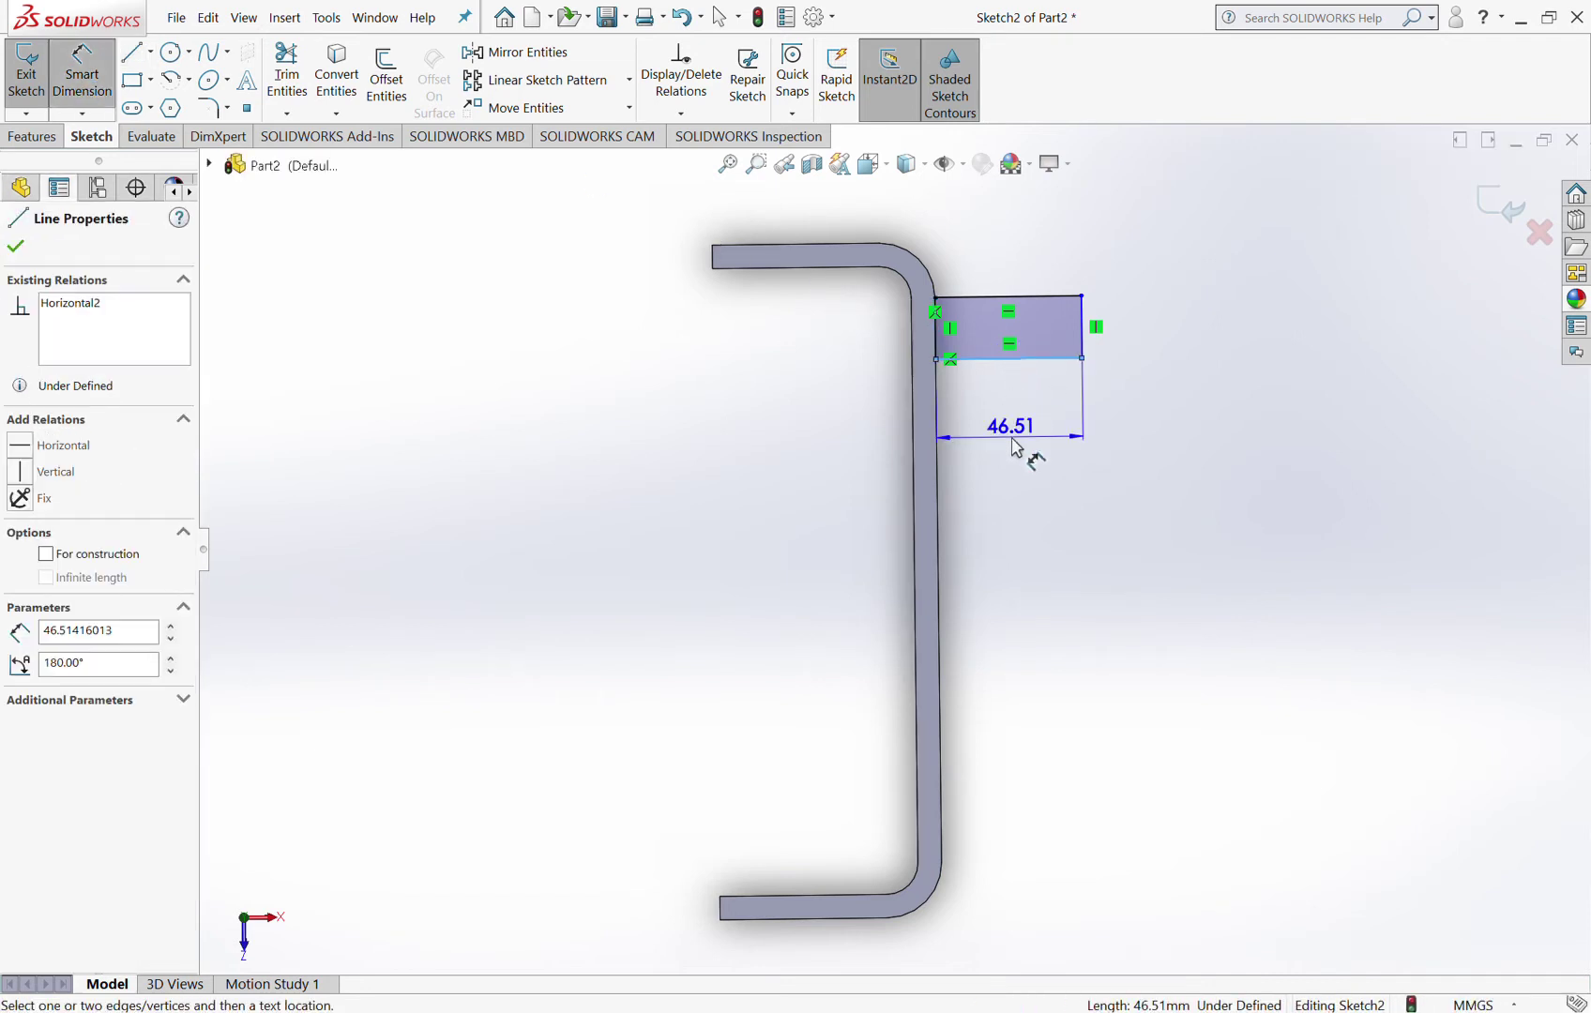
{"action": "left_click", "coordinate": [1011, 439]}
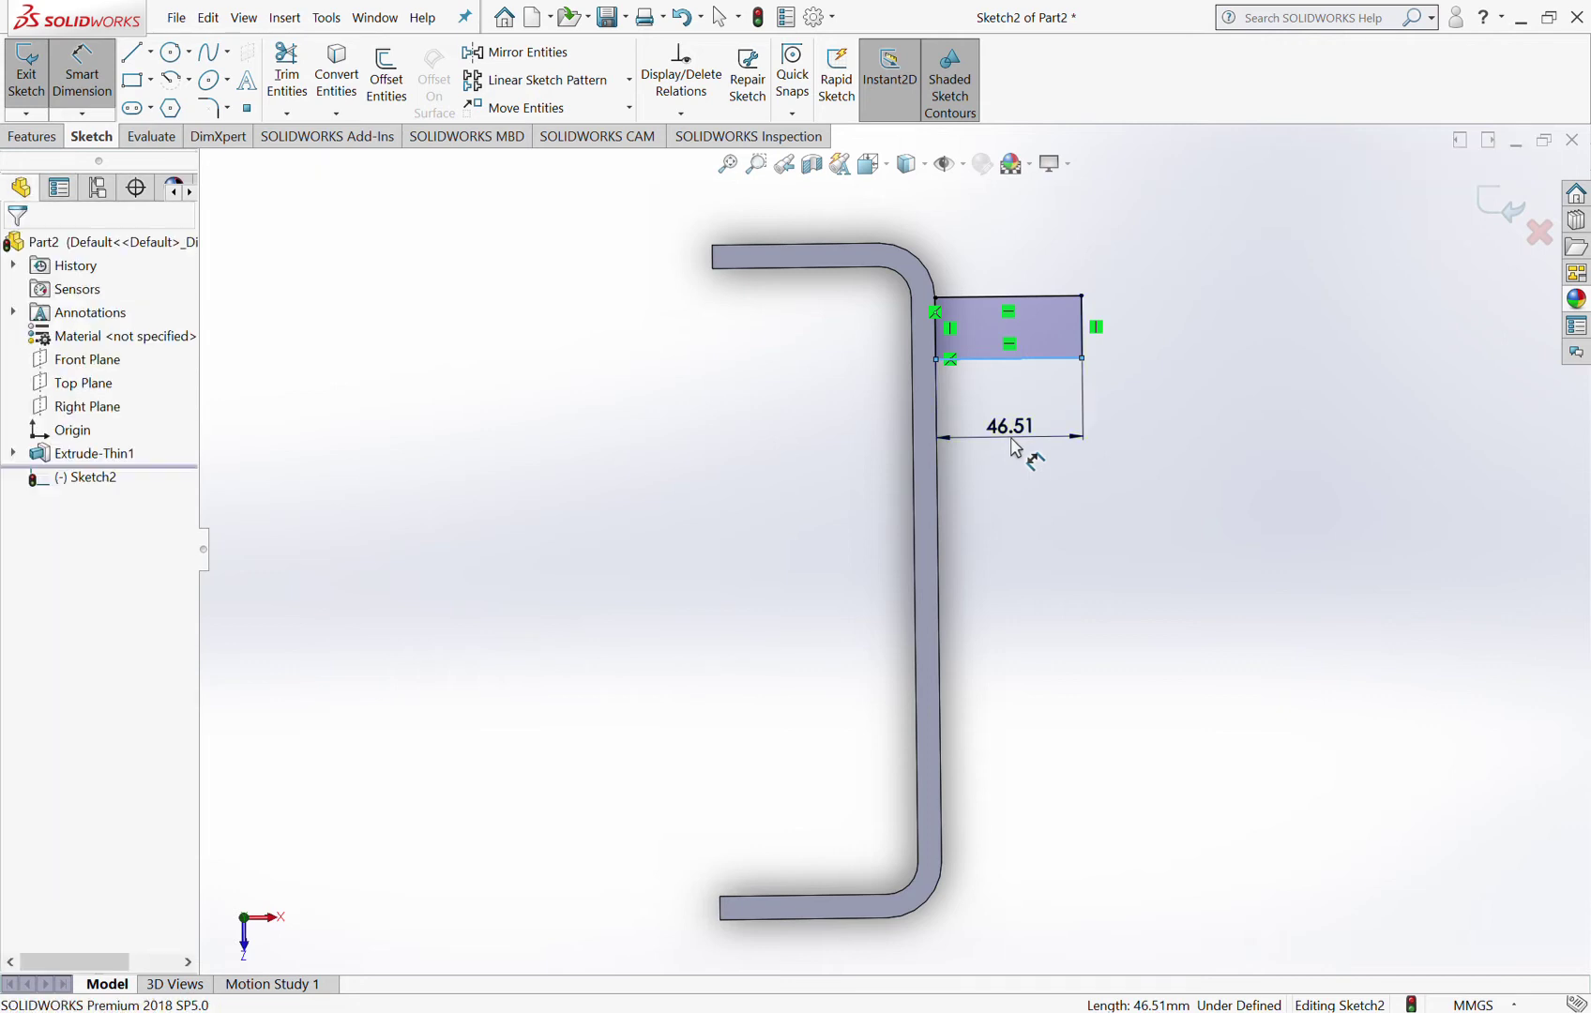
{"action": "left_click", "coordinate": [1015, 449]}
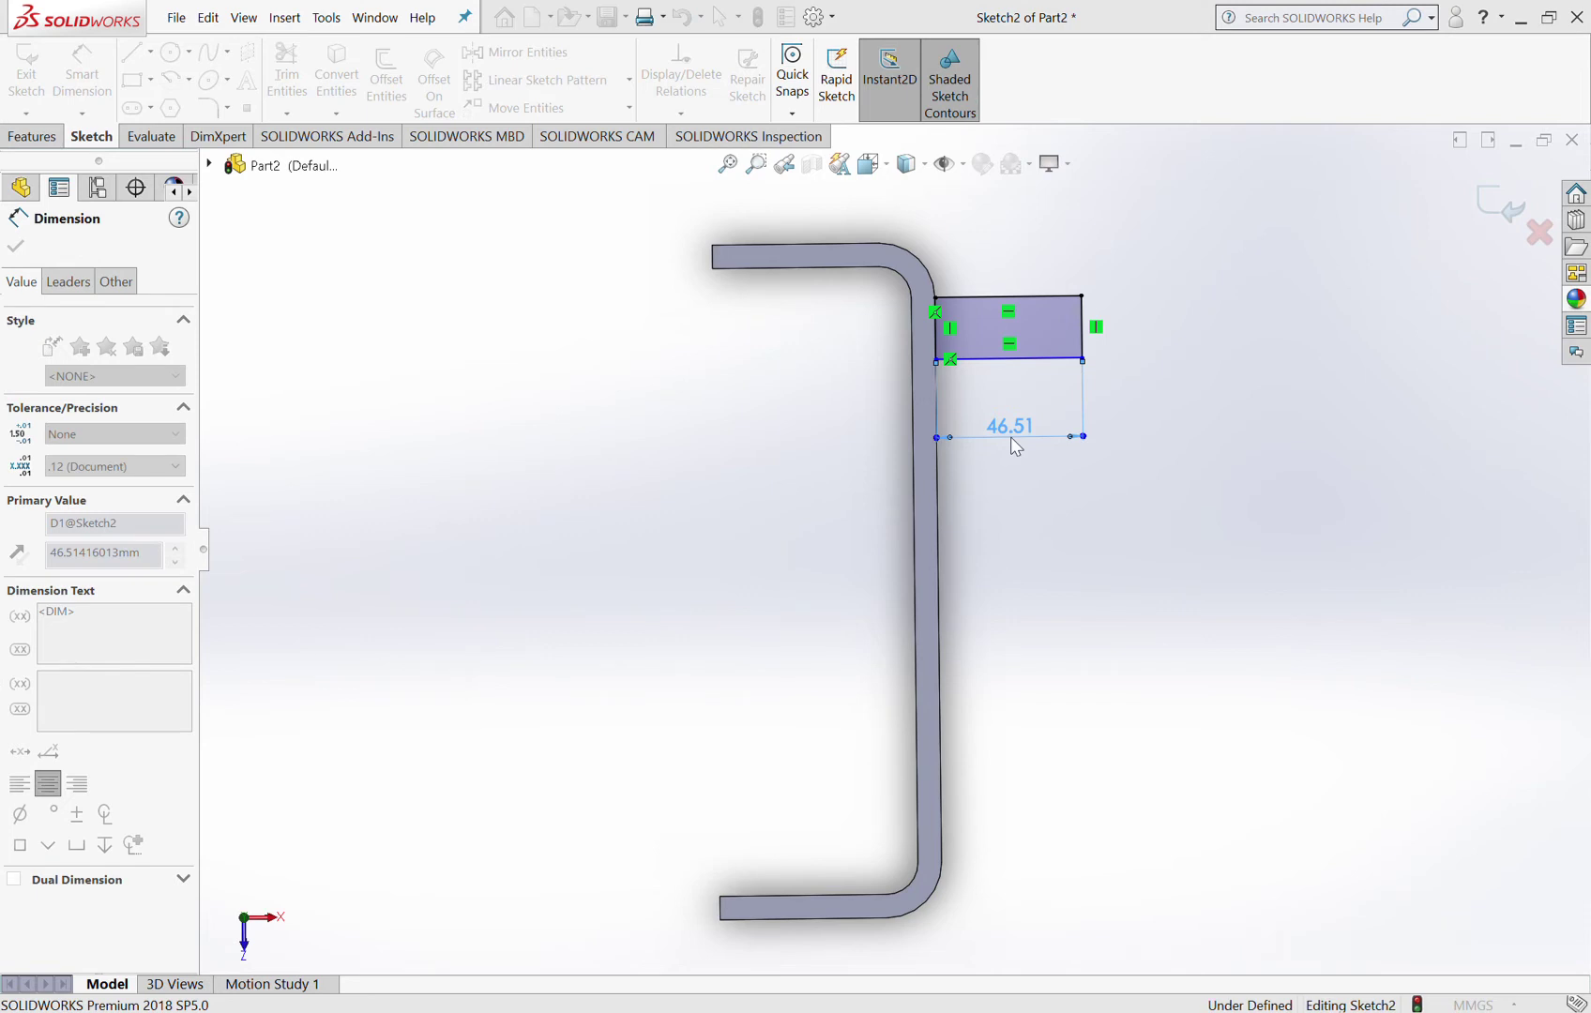
{"action": "type", "text": "50"}
{"action": "key", "text": "Return"}
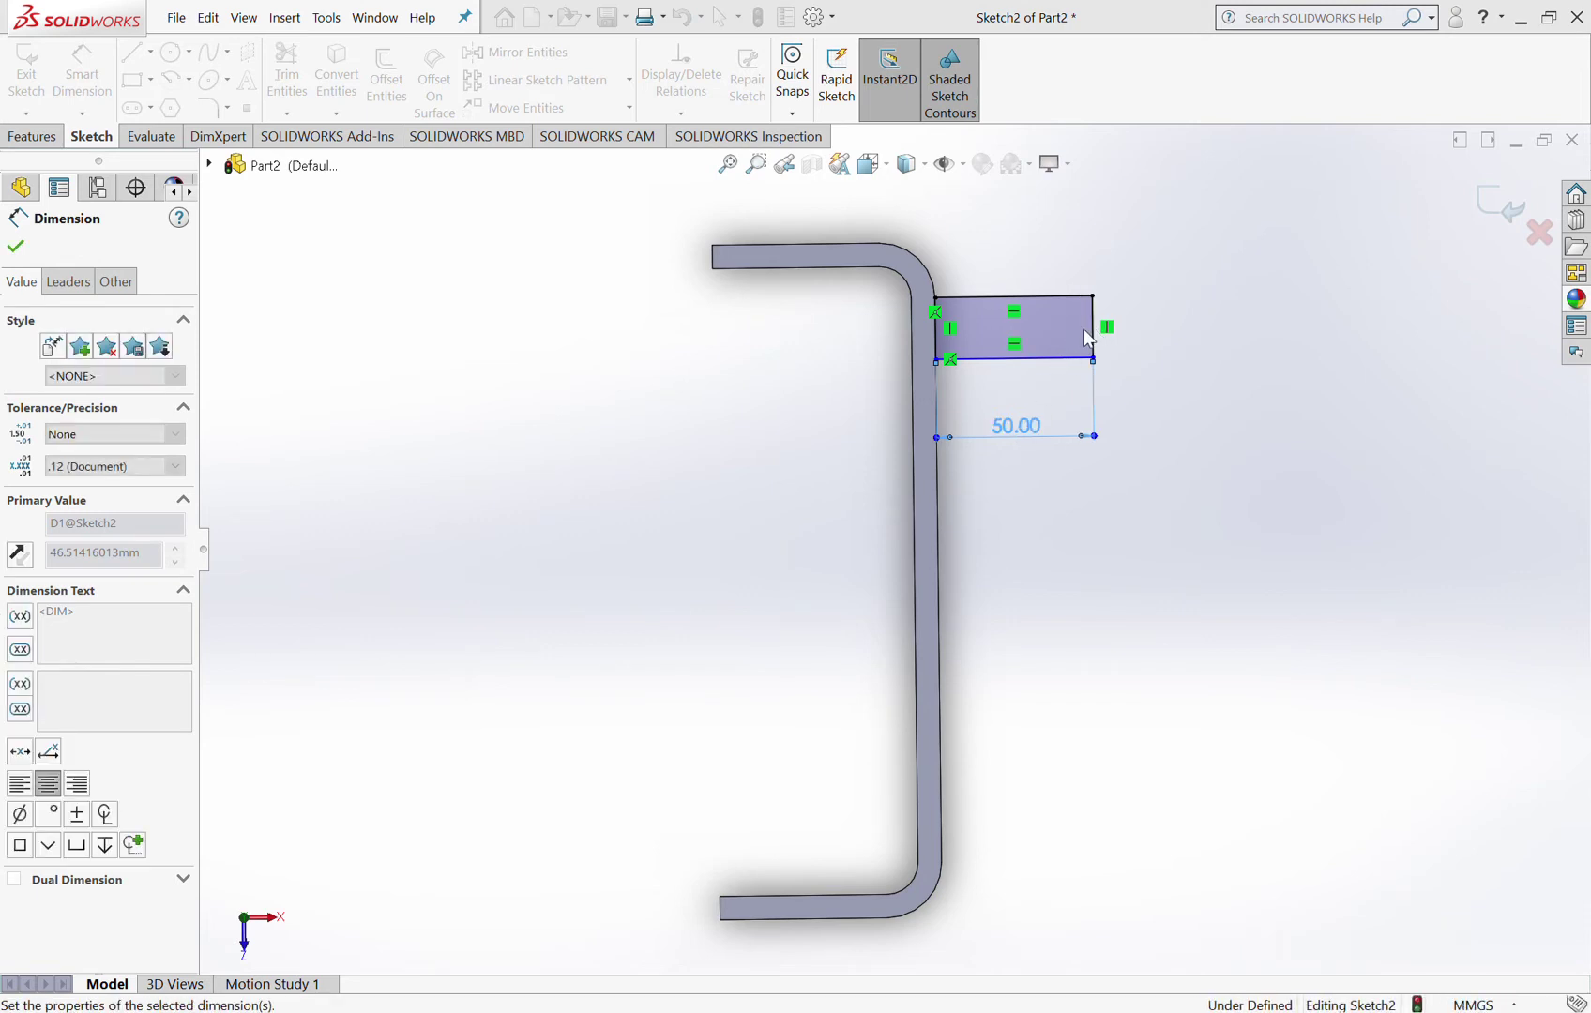
Step: Dimension the rectangle's outer vertical line at 12.5 mm
{"action": "left_click", "coordinate": [1093, 323]}
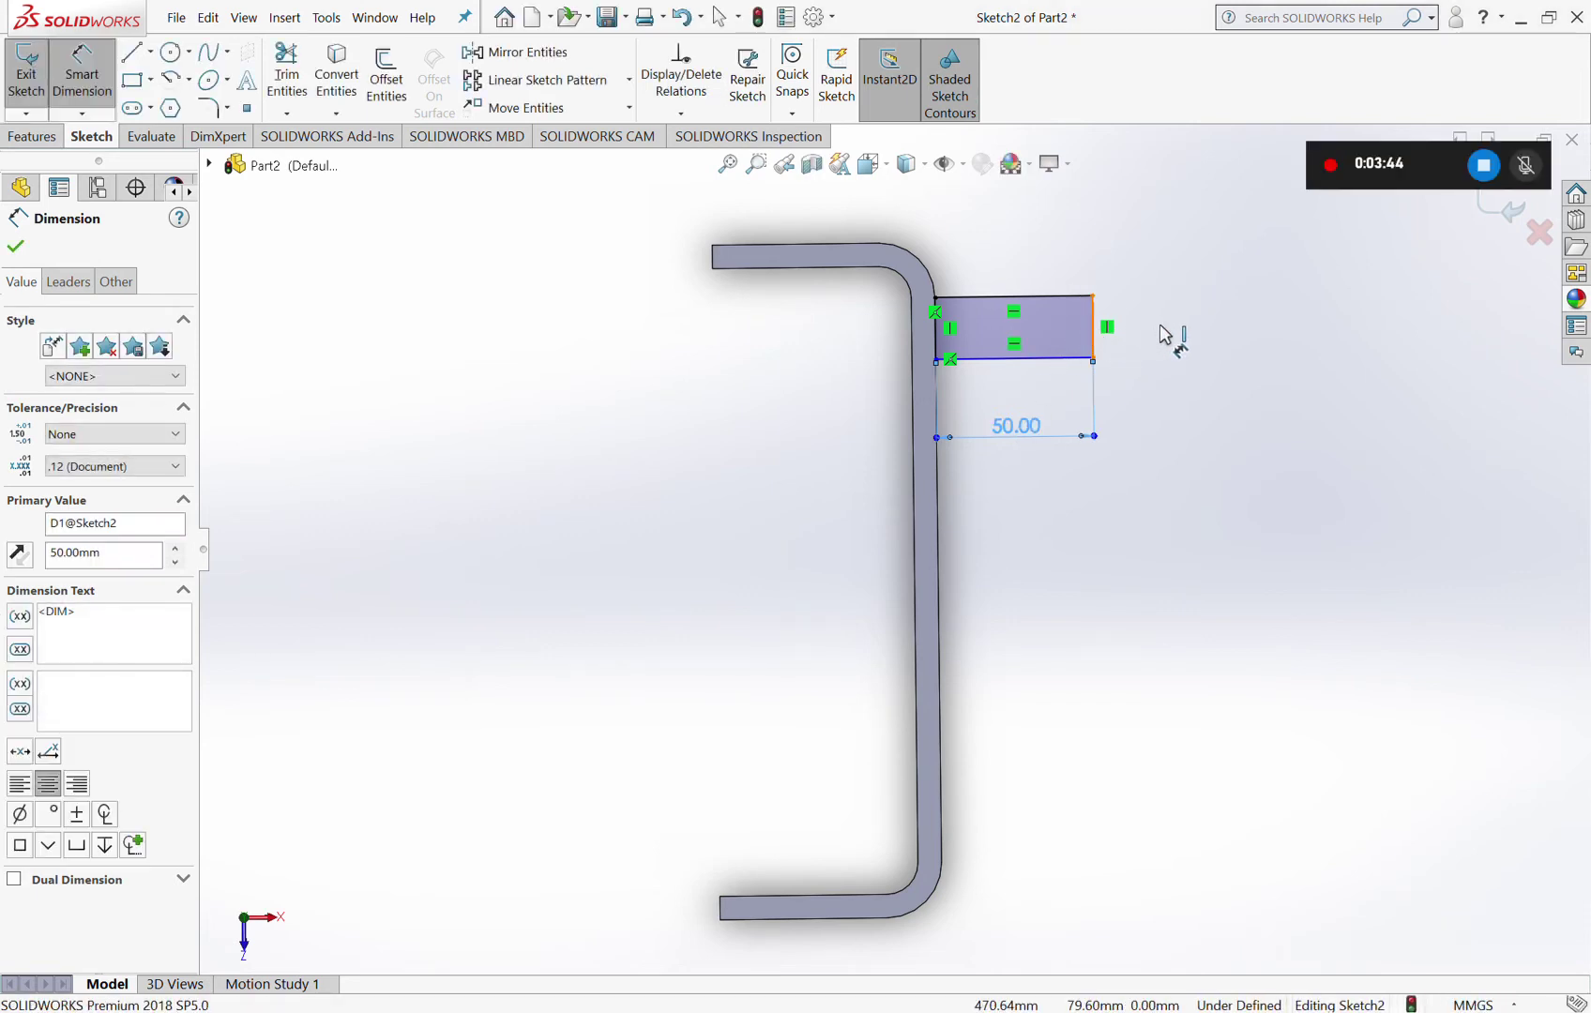
{"action": "left_click", "coordinate": [1093, 328]}
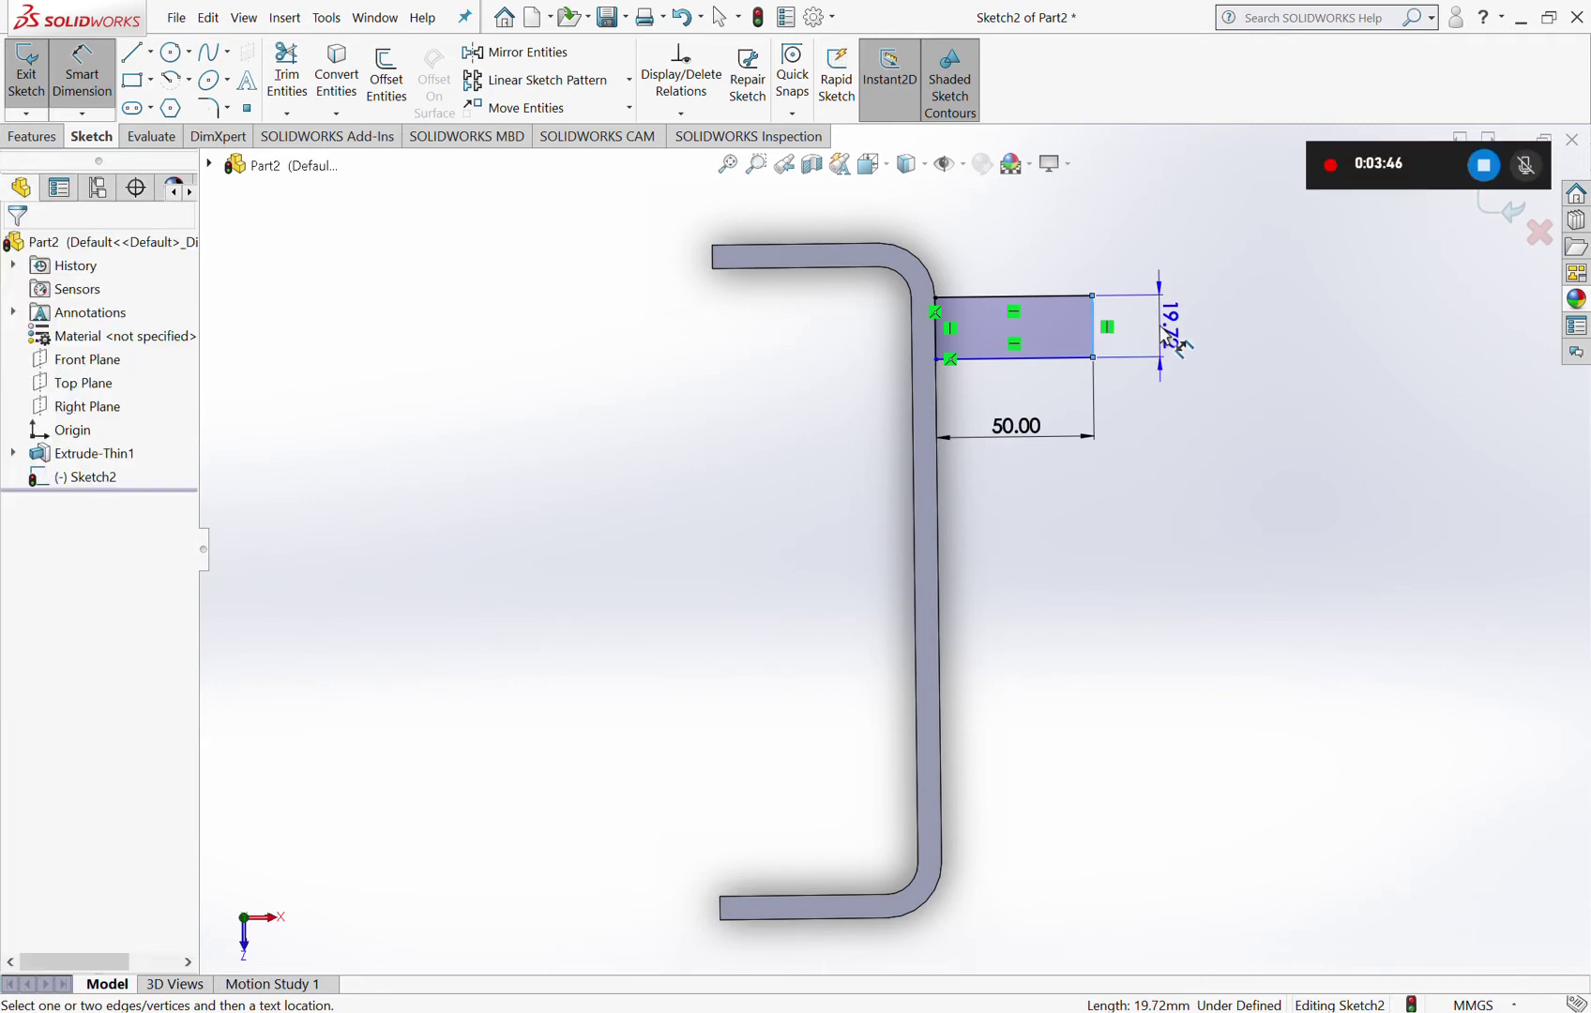
{"action": "left_click", "coordinate": [1178, 344]}
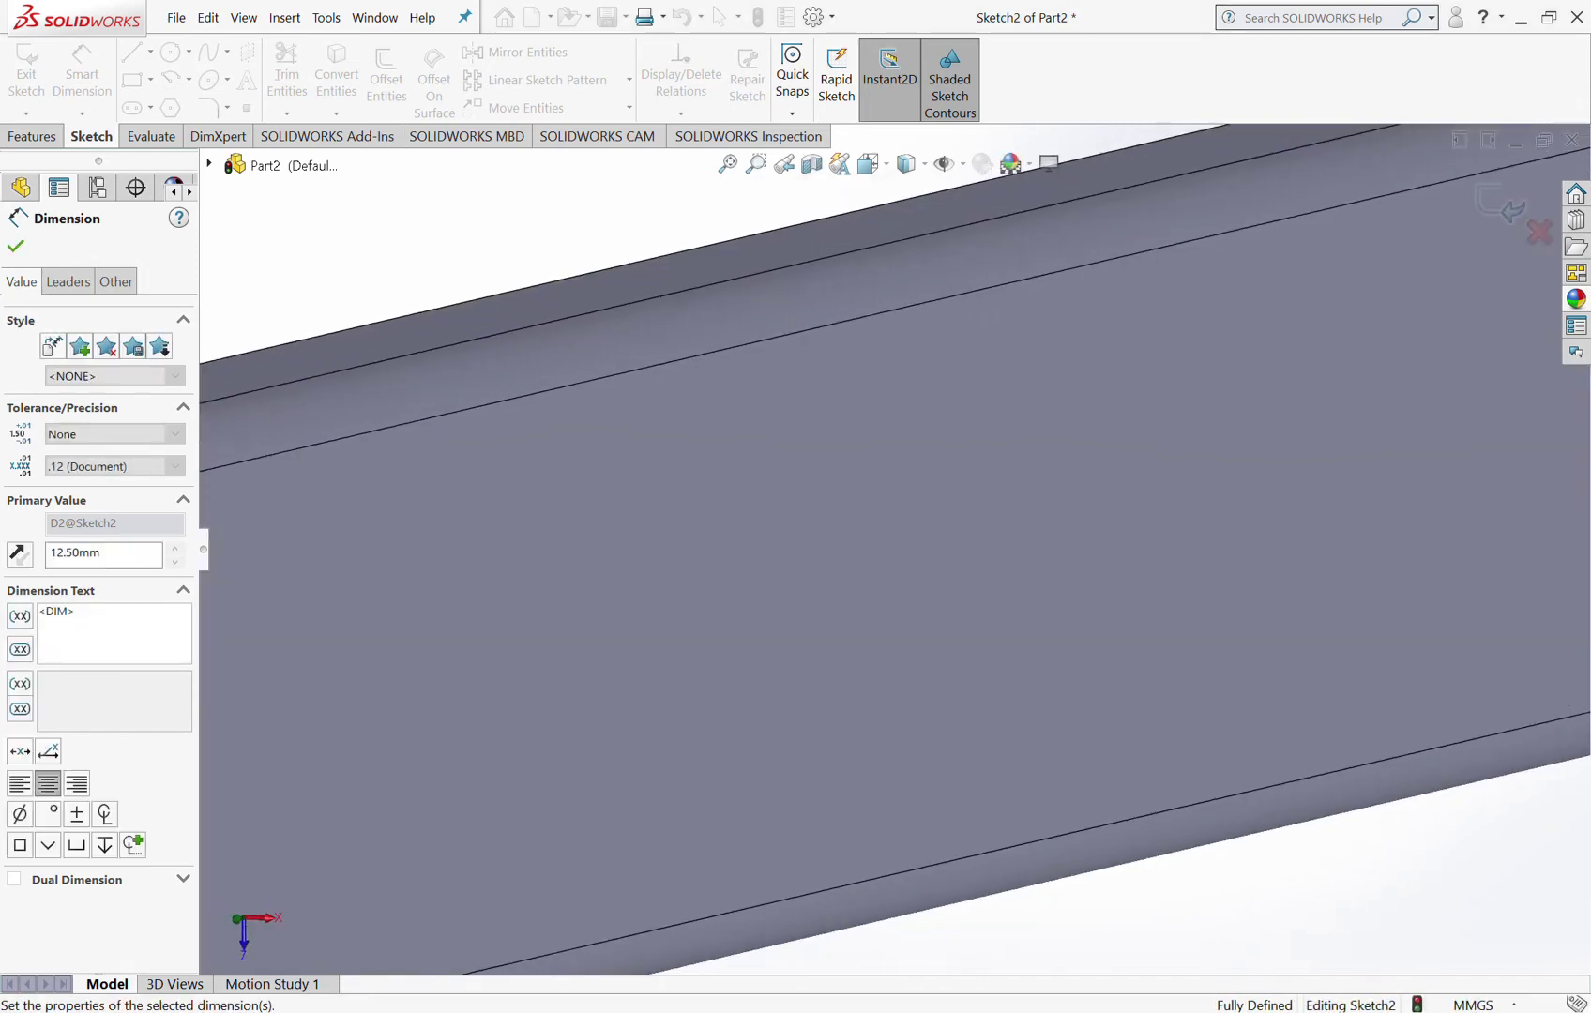
Step: Extrude the rectangle 1000 mm Blind in the reversed direction along the channel's web, merged with the channel
{"action": "mouse_move", "coordinate": [938, 526]}
{"action": "middle_mouse_down"}
{"action": "mouse_move", "coordinate": [1006, 523]}
{"action": "mouse_move", "coordinate": [931, 528]}
{"action": "middle_mouse_up"}
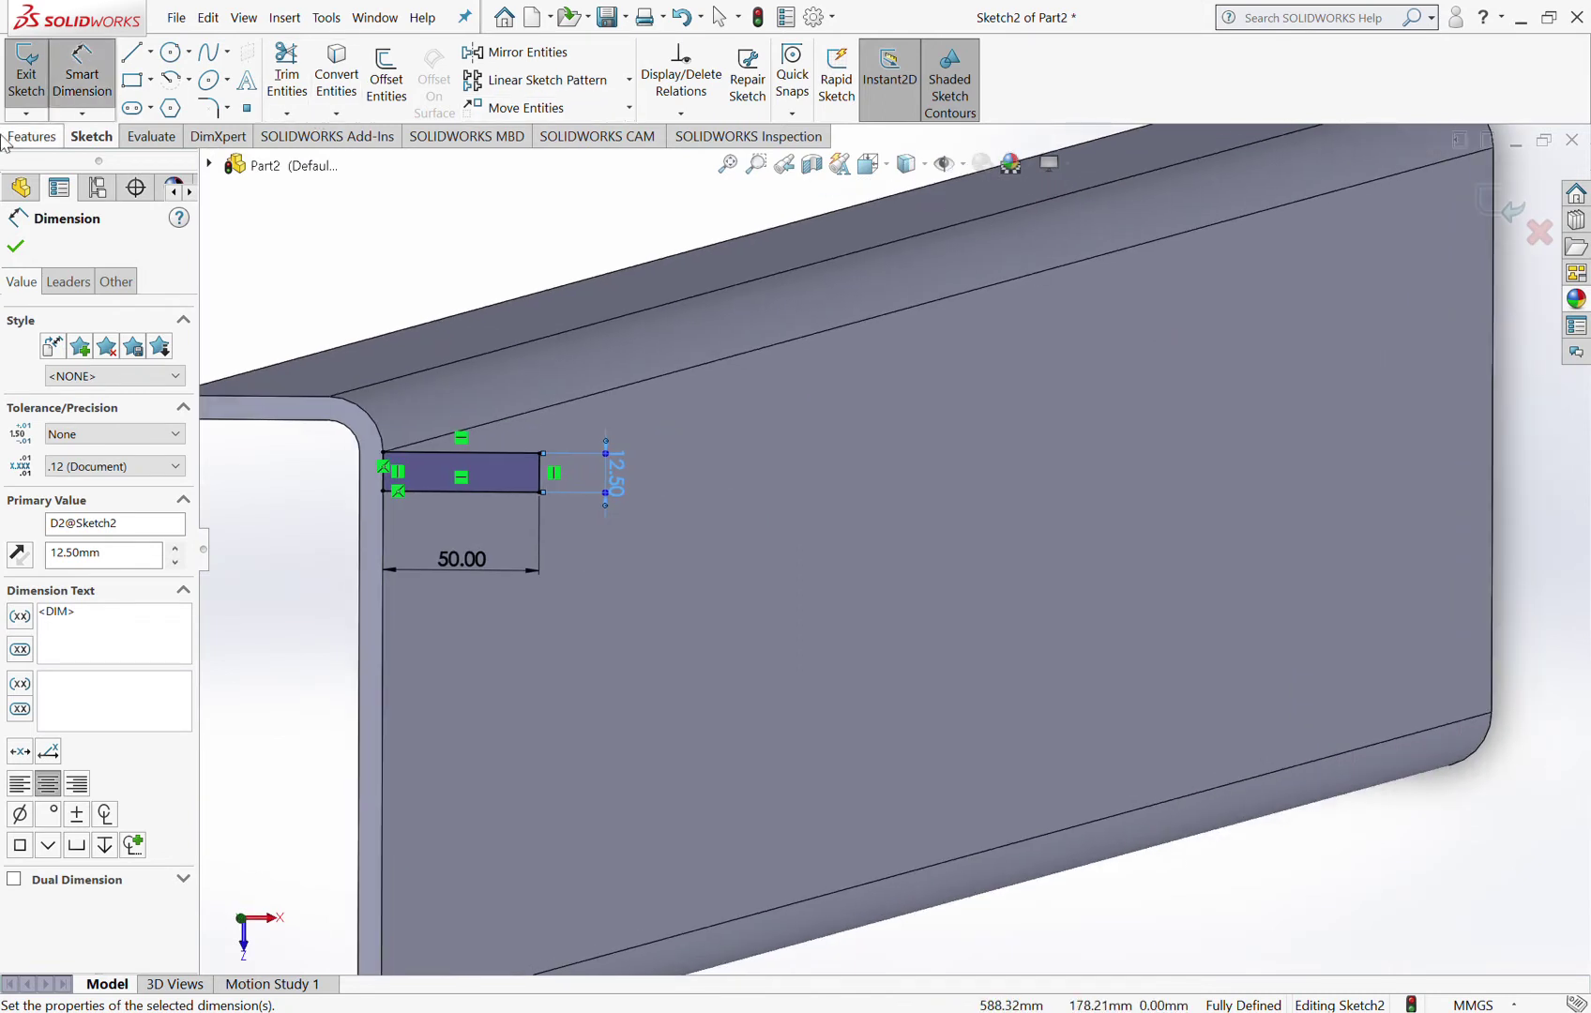
{"action": "left_click", "coordinate": [31, 137]}
{"action": "left_click", "coordinate": [36, 103]}
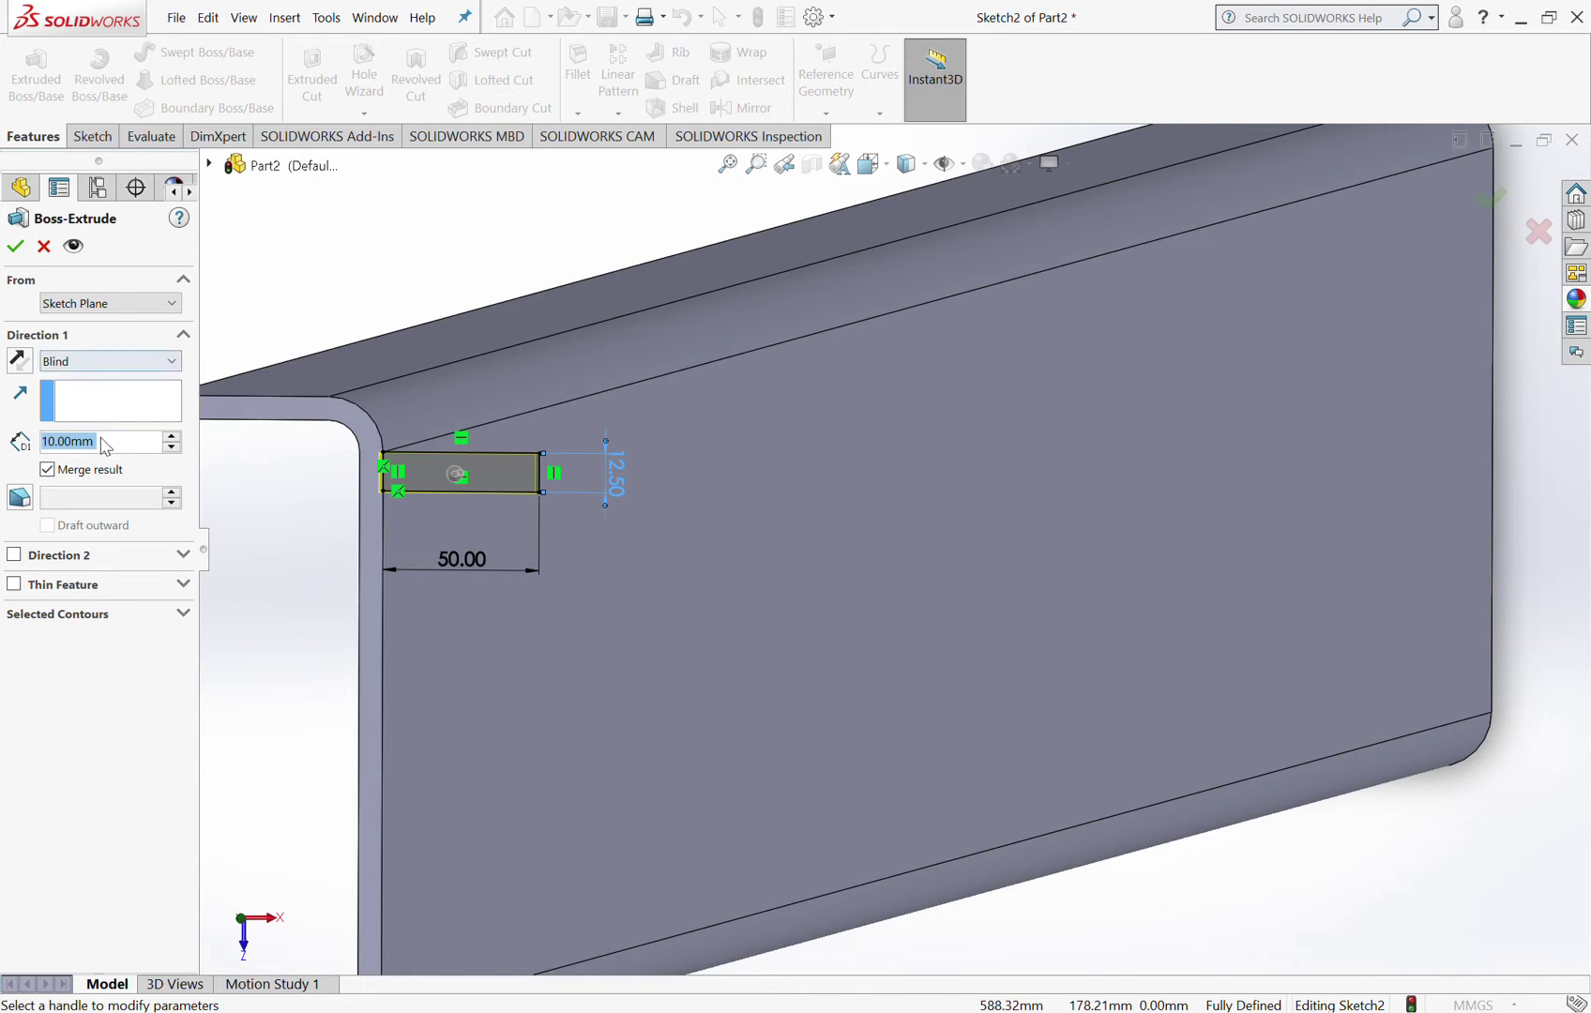
{"action": "type", "text": "000"}
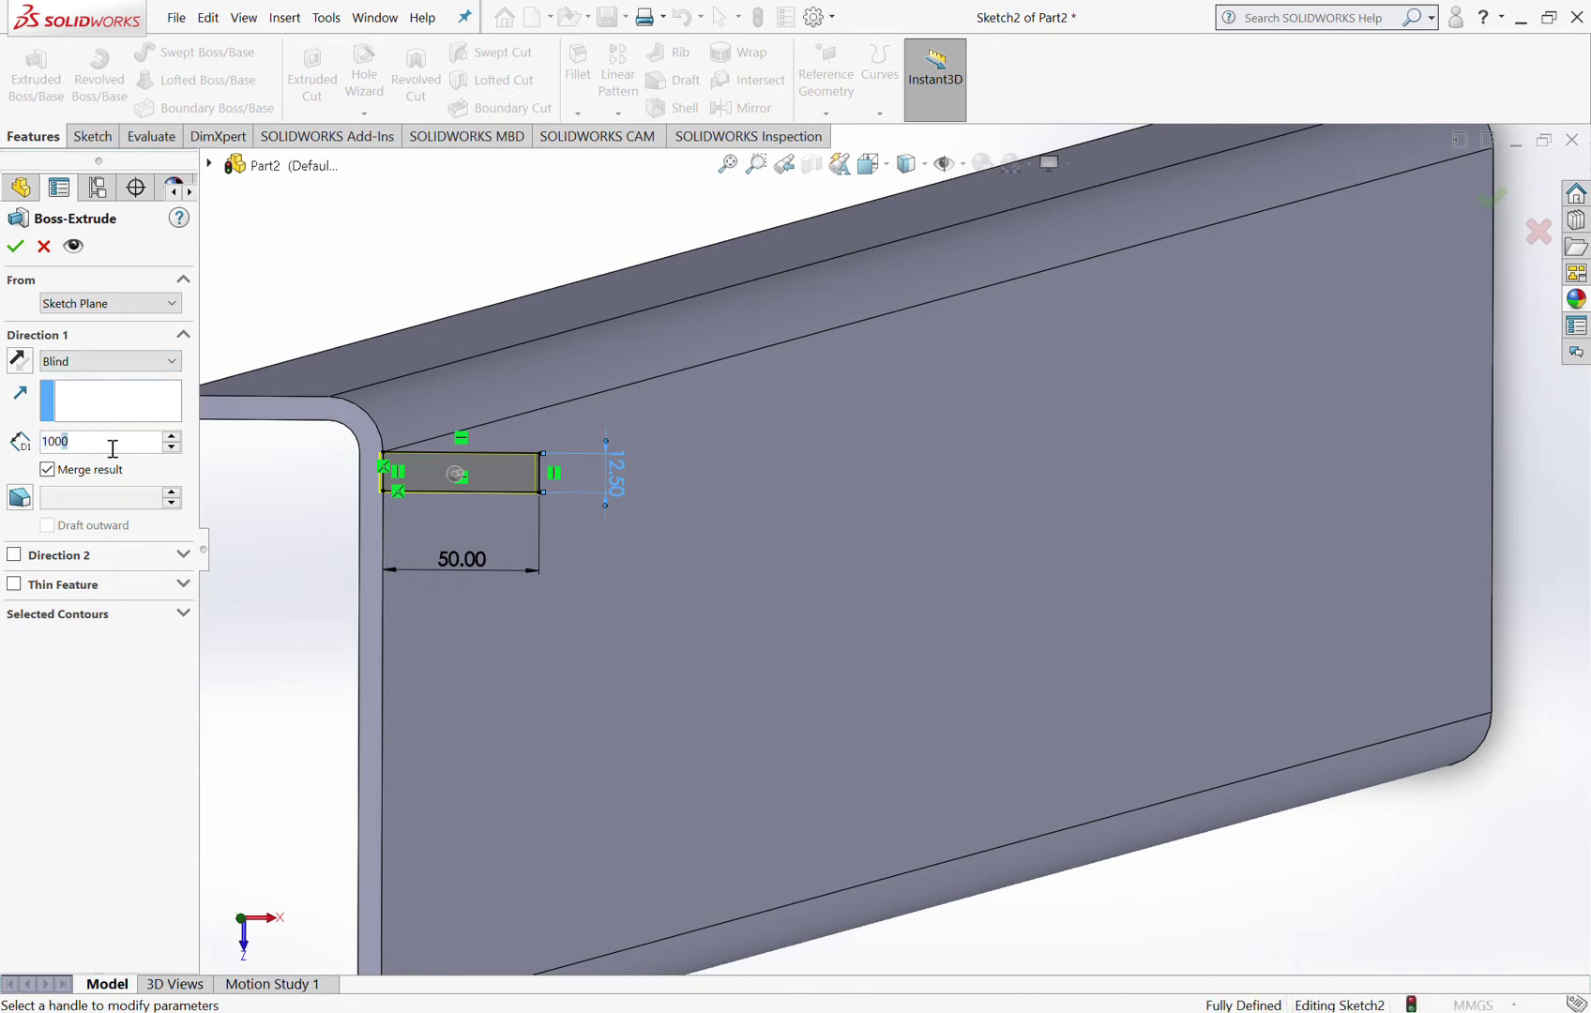
{"action": "key", "text": "Return"}
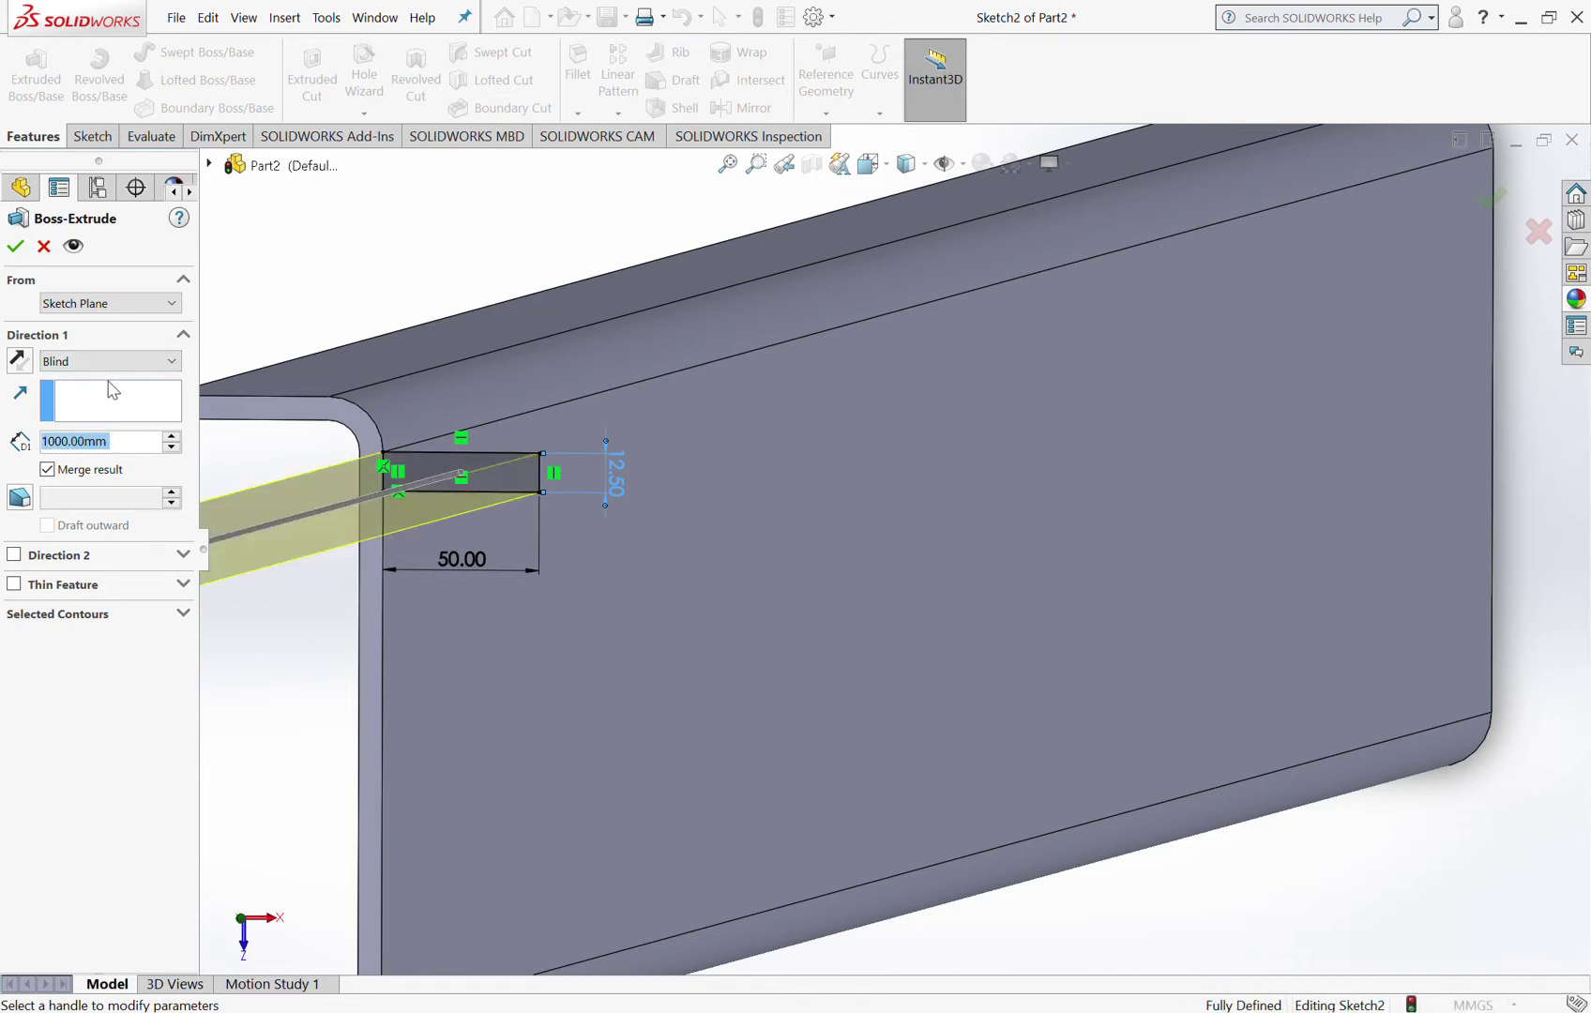
{"action": "left_click", "coordinate": [19, 362]}
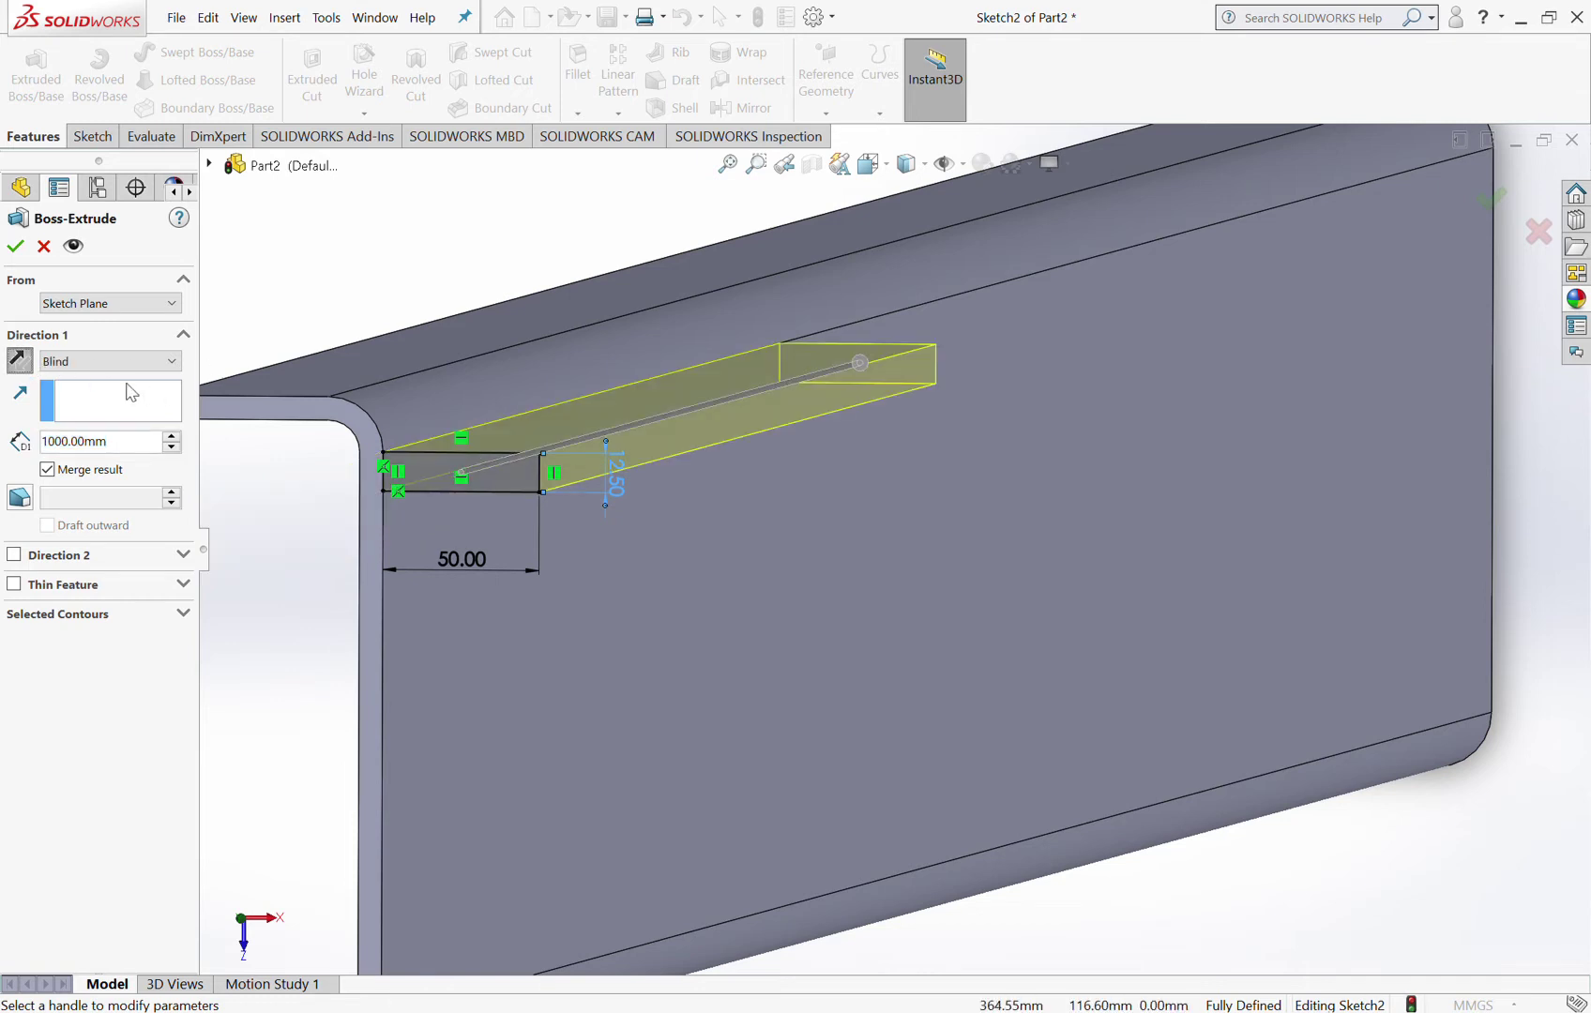
{"action": "left_click", "coordinate": [16, 248]}
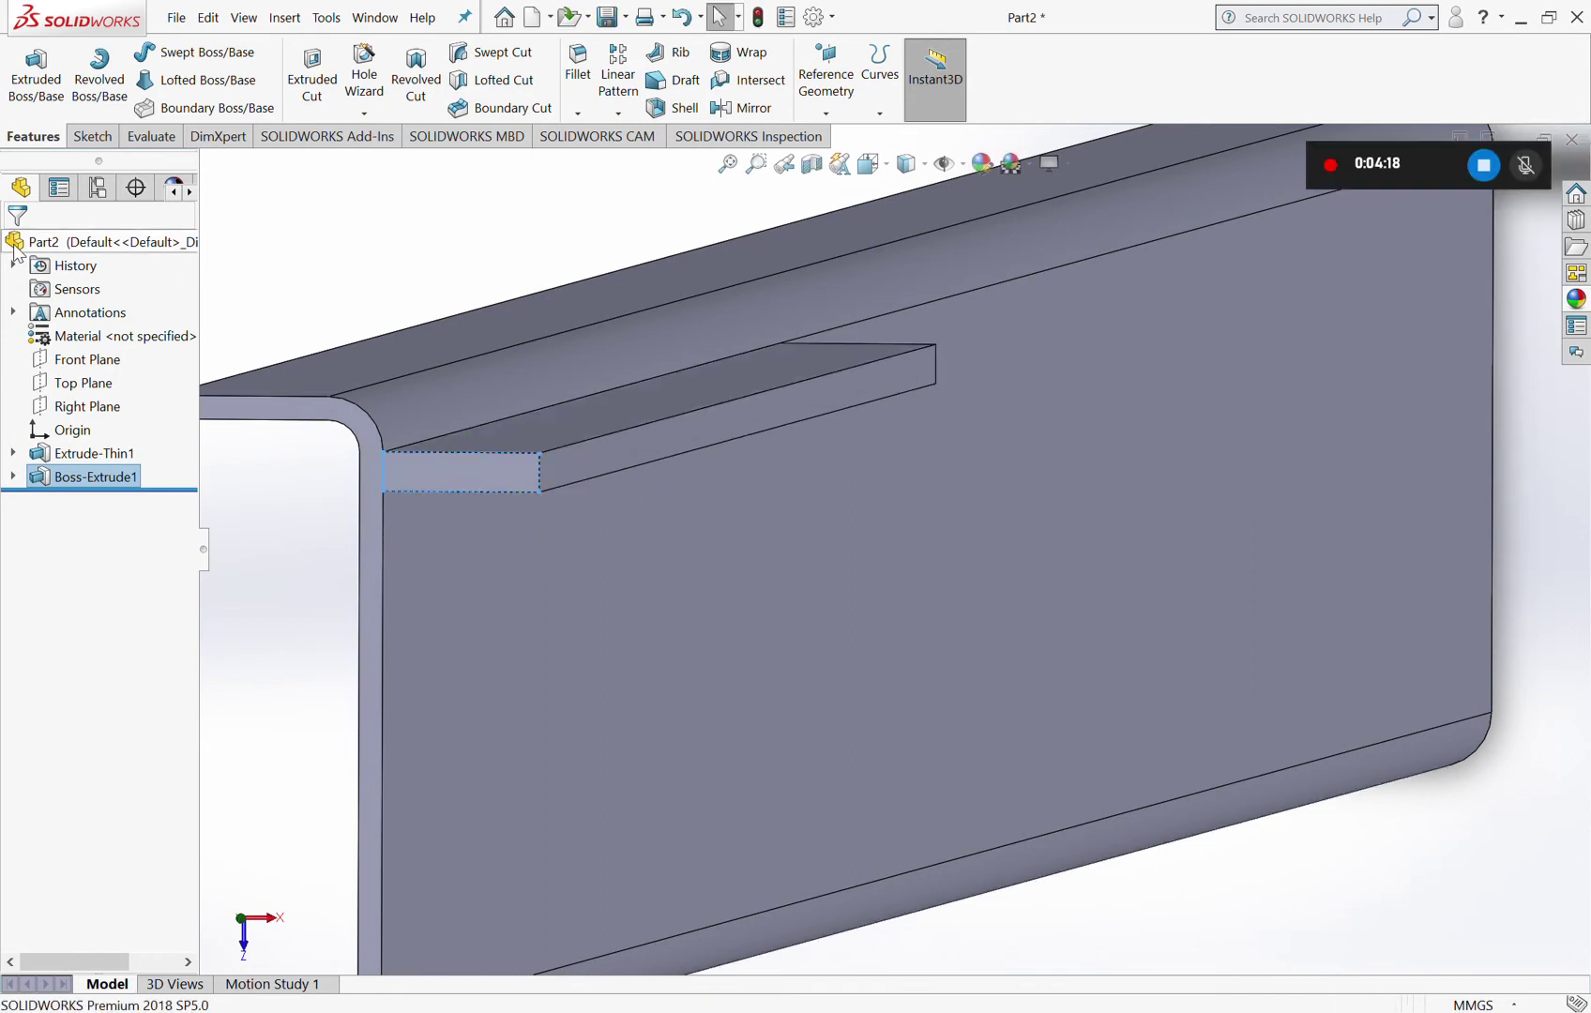
{"action": "left_click", "coordinate": [300, 532]}
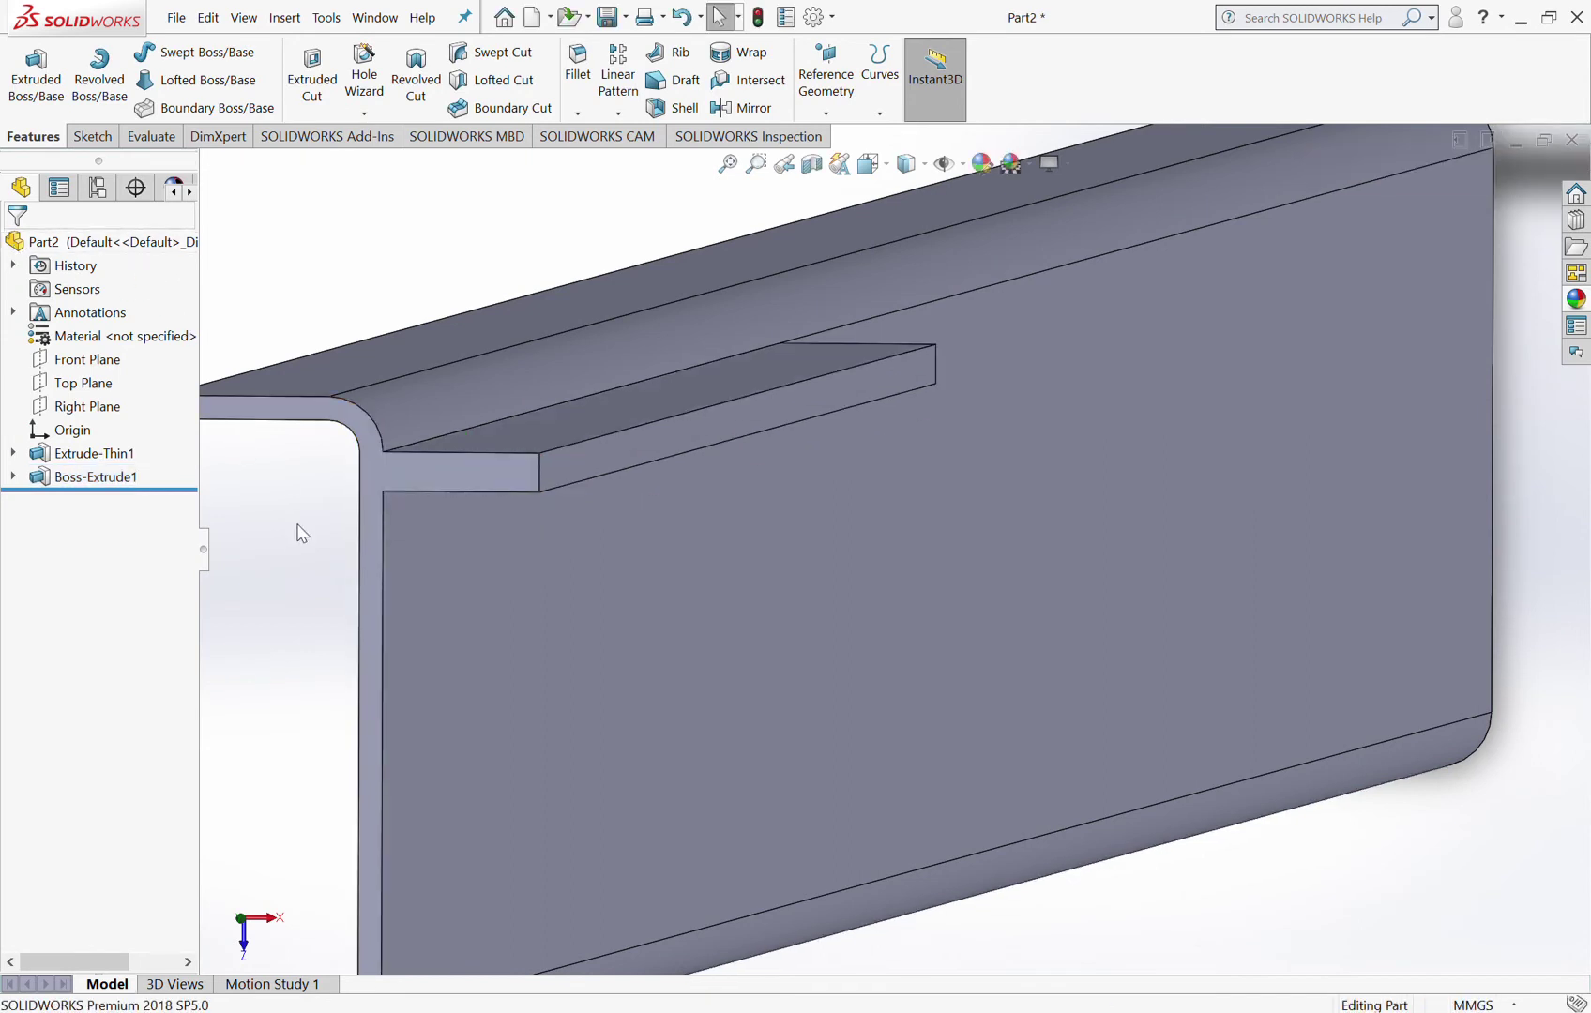
{"action": "key", "text": "space"}
{"action": "left_click", "coordinate": [849, 485]}
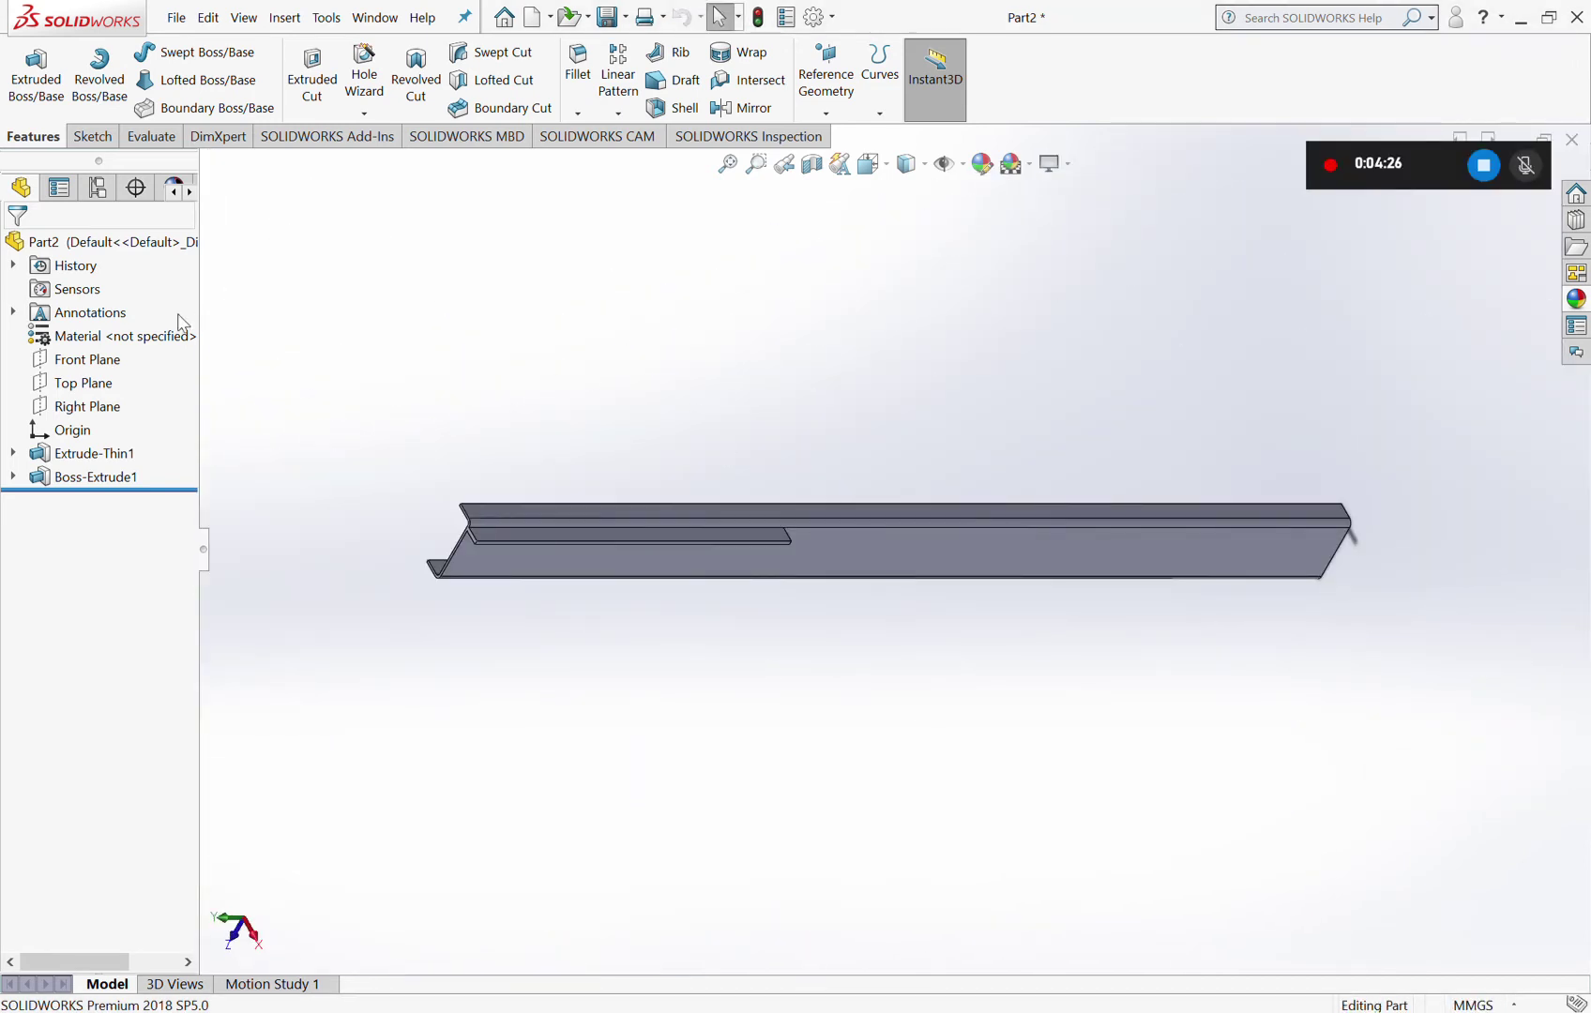
Step: Mirror the channel body with its bar about the Right Plane as a second body
{"action": "left_click", "coordinate": [94, 409]}
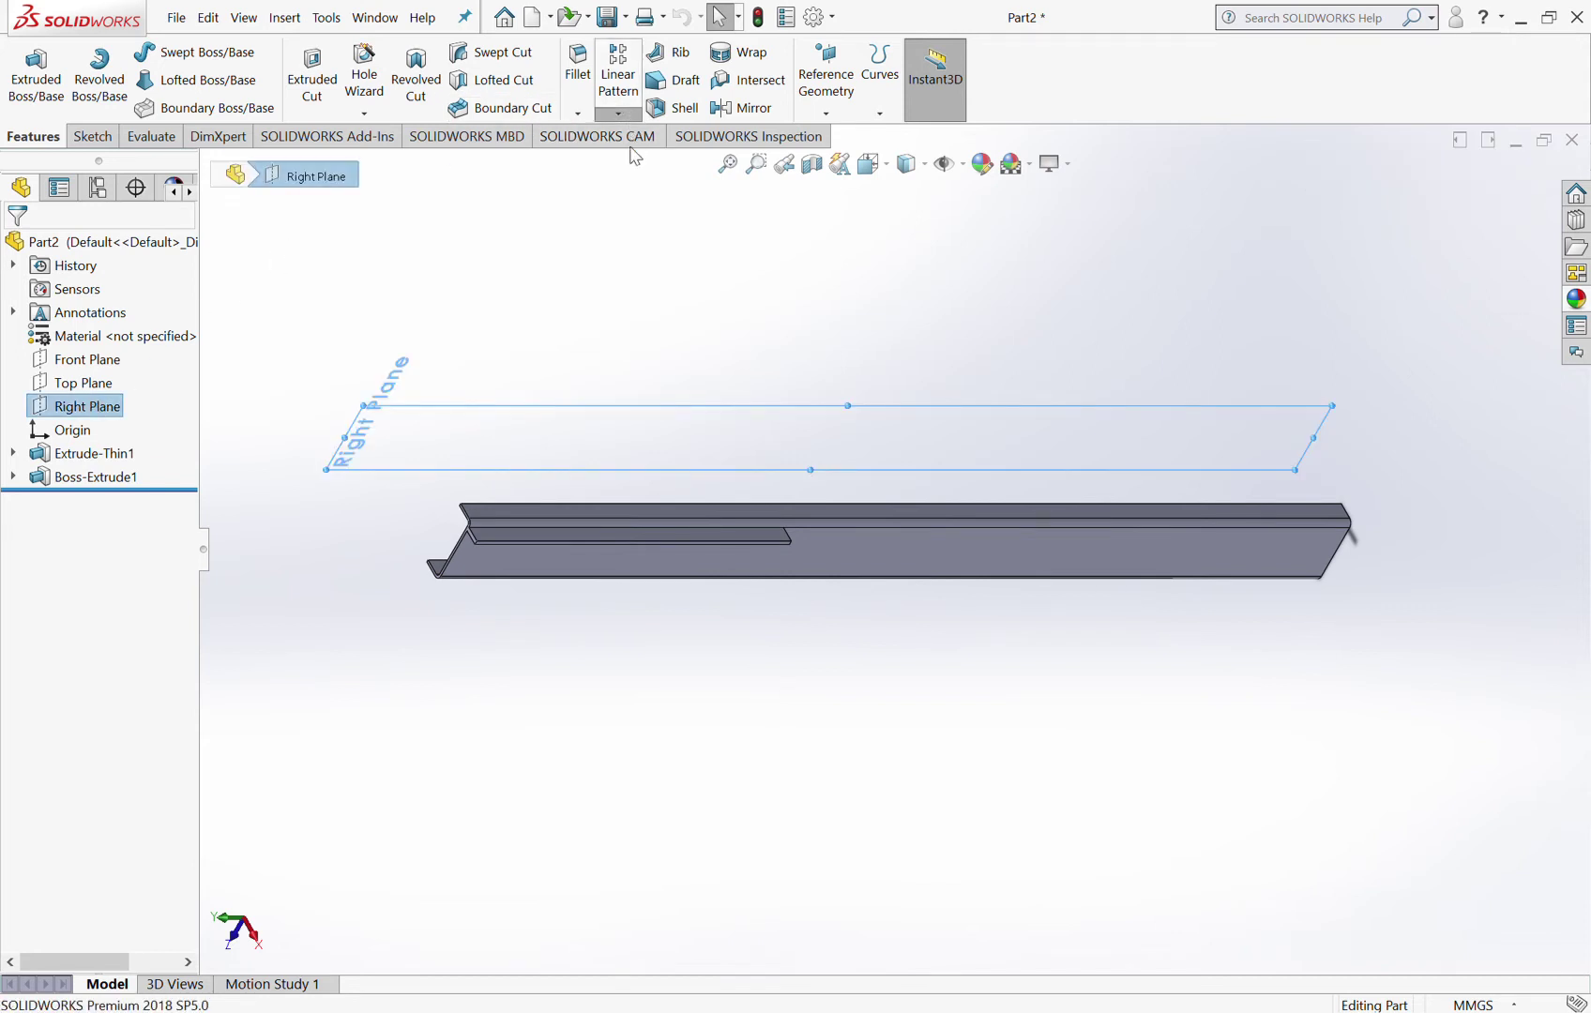
{"action": "left_click", "coordinate": [636, 188]}
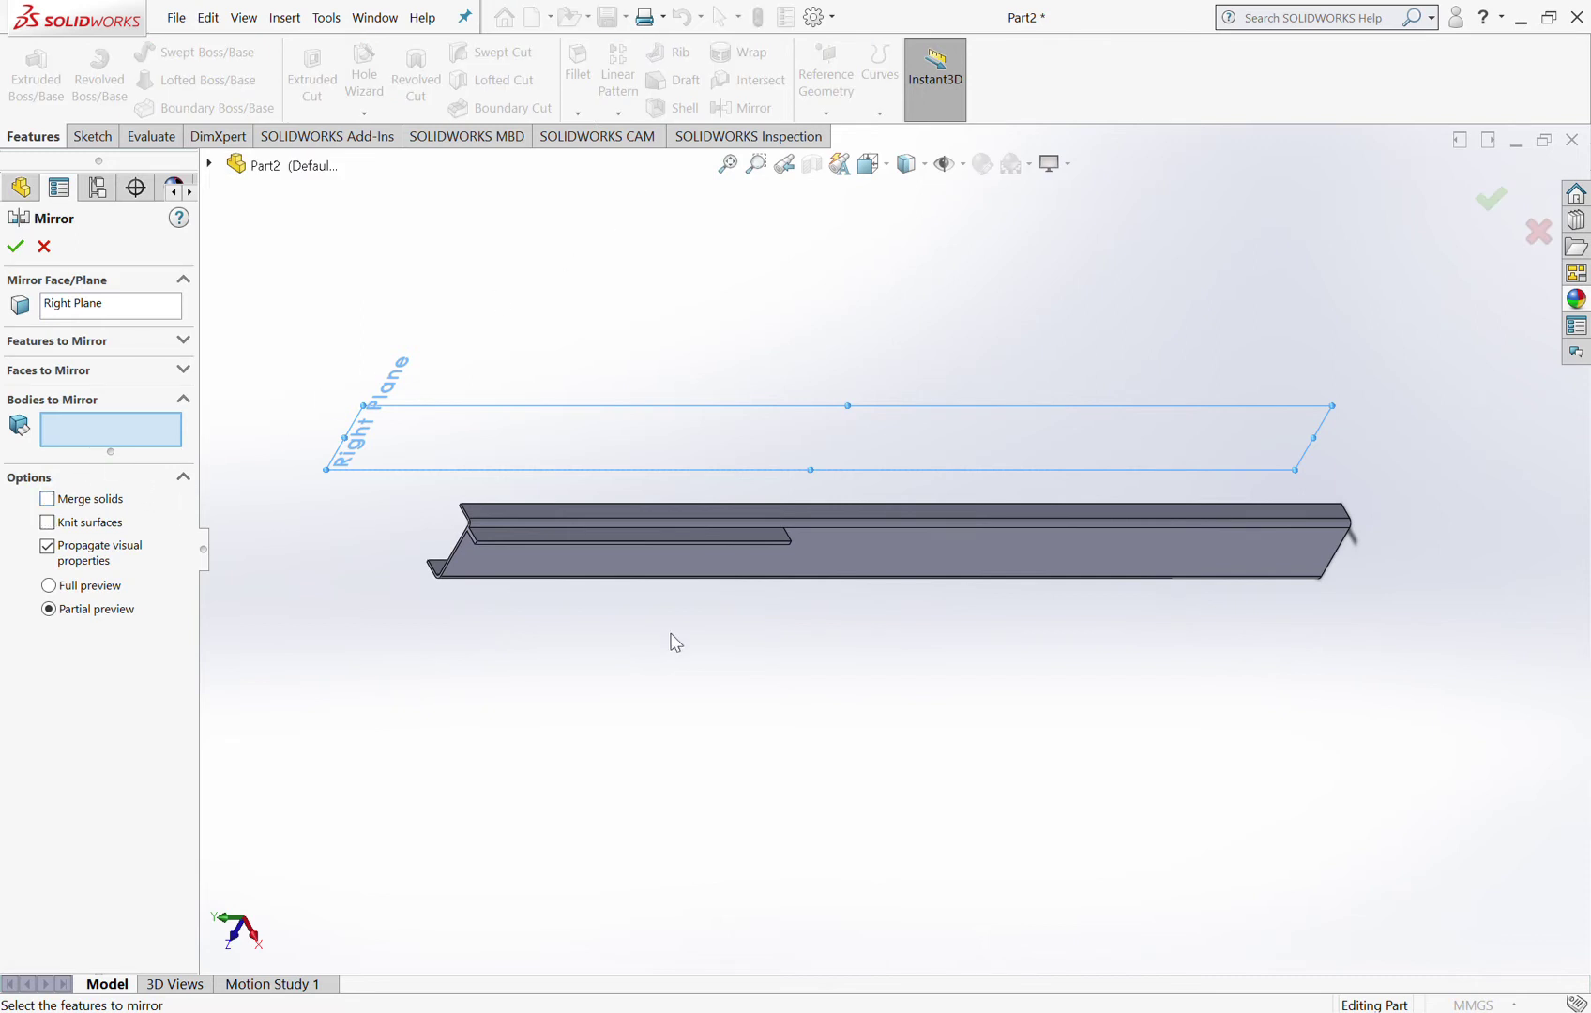
{"action": "left_click", "coordinate": [771, 566]}
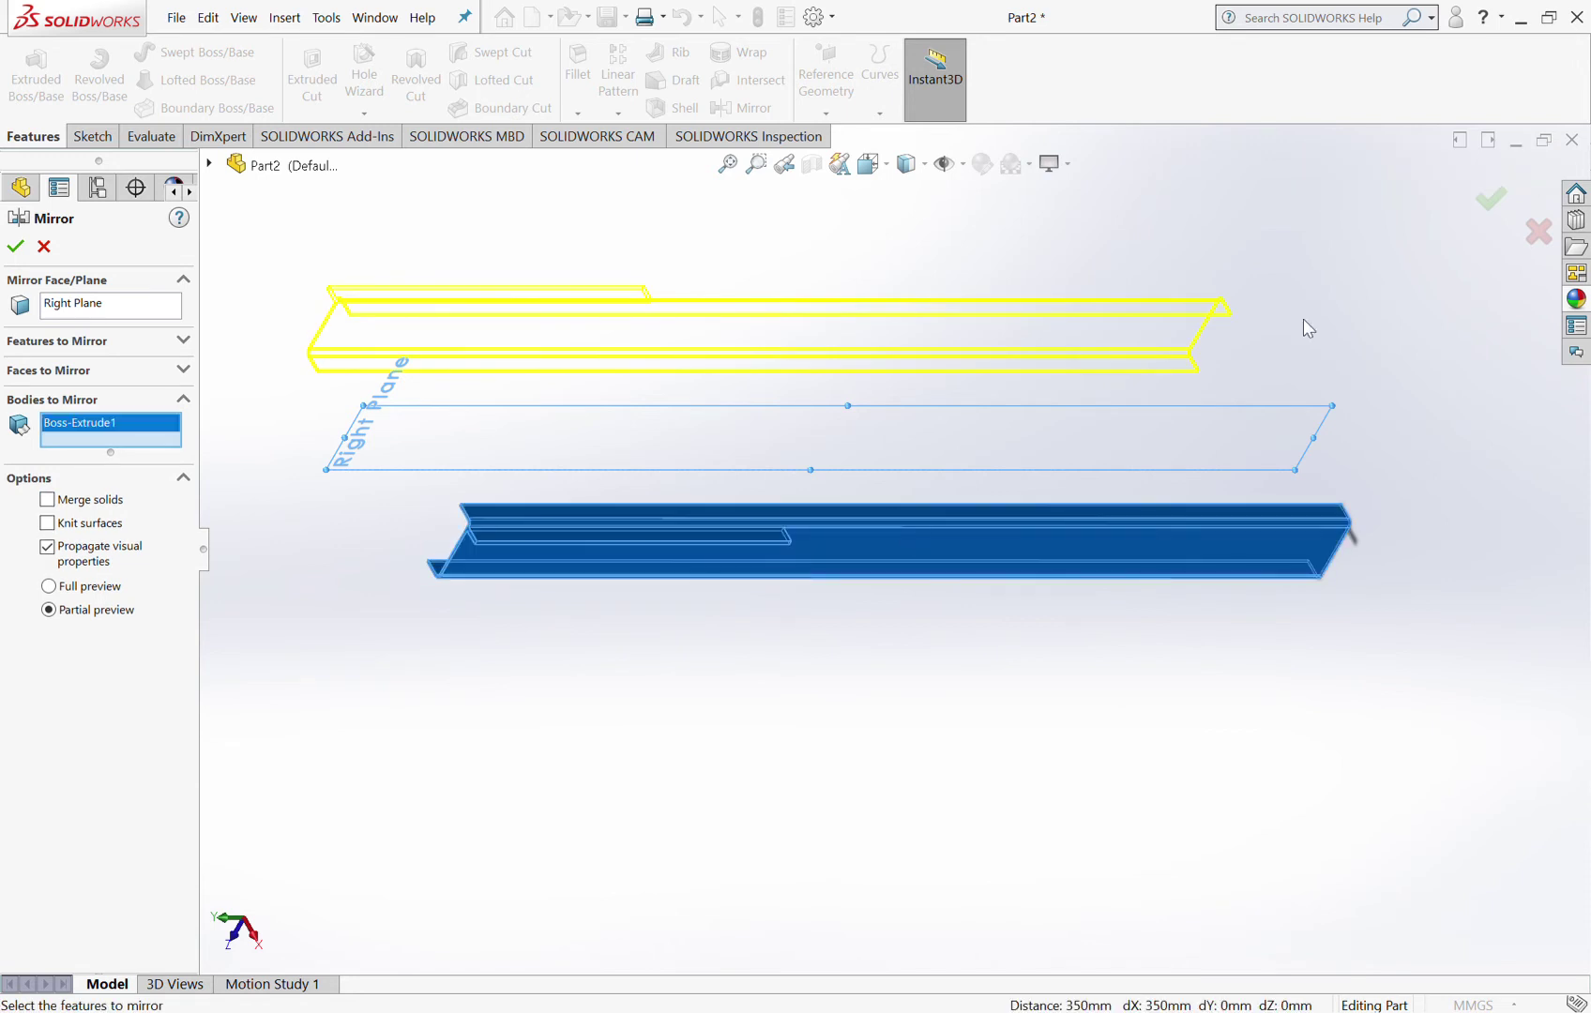
{"action": "left_click", "coordinate": [1488, 206]}
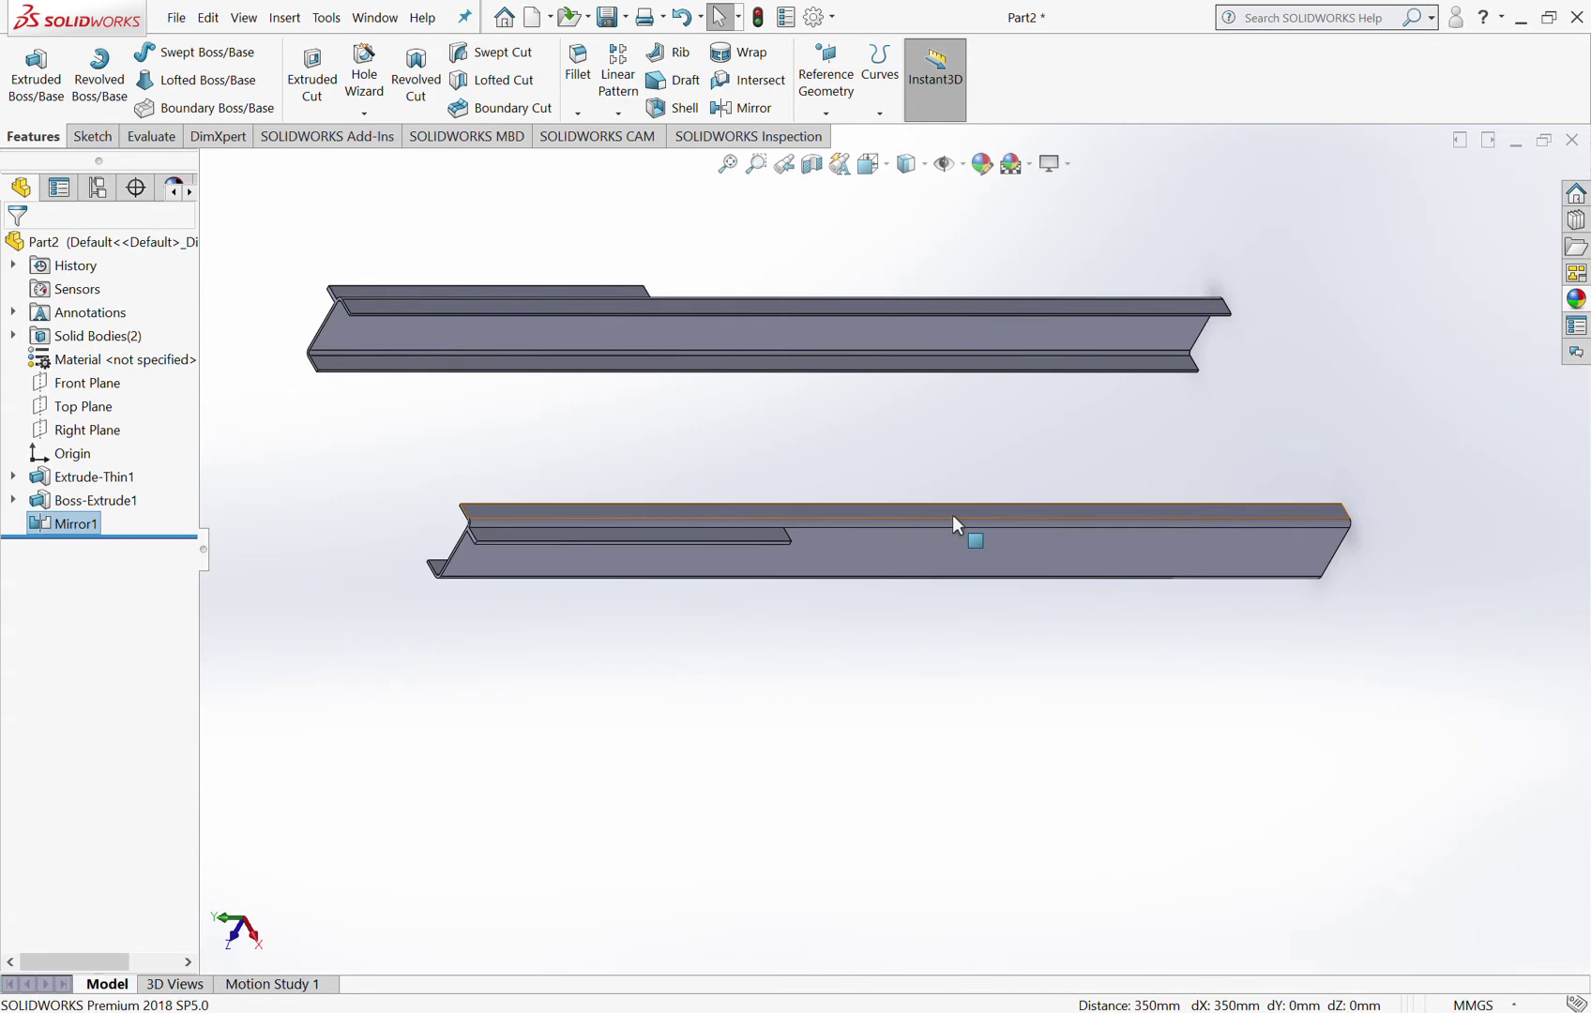
Step: Sketch a corner rectangle about 801 by 41 mm on the mirrored channel's top end face, starting at its outer flange fillet's end and spanning to the other channel
{"action": "key", "text": "space"}
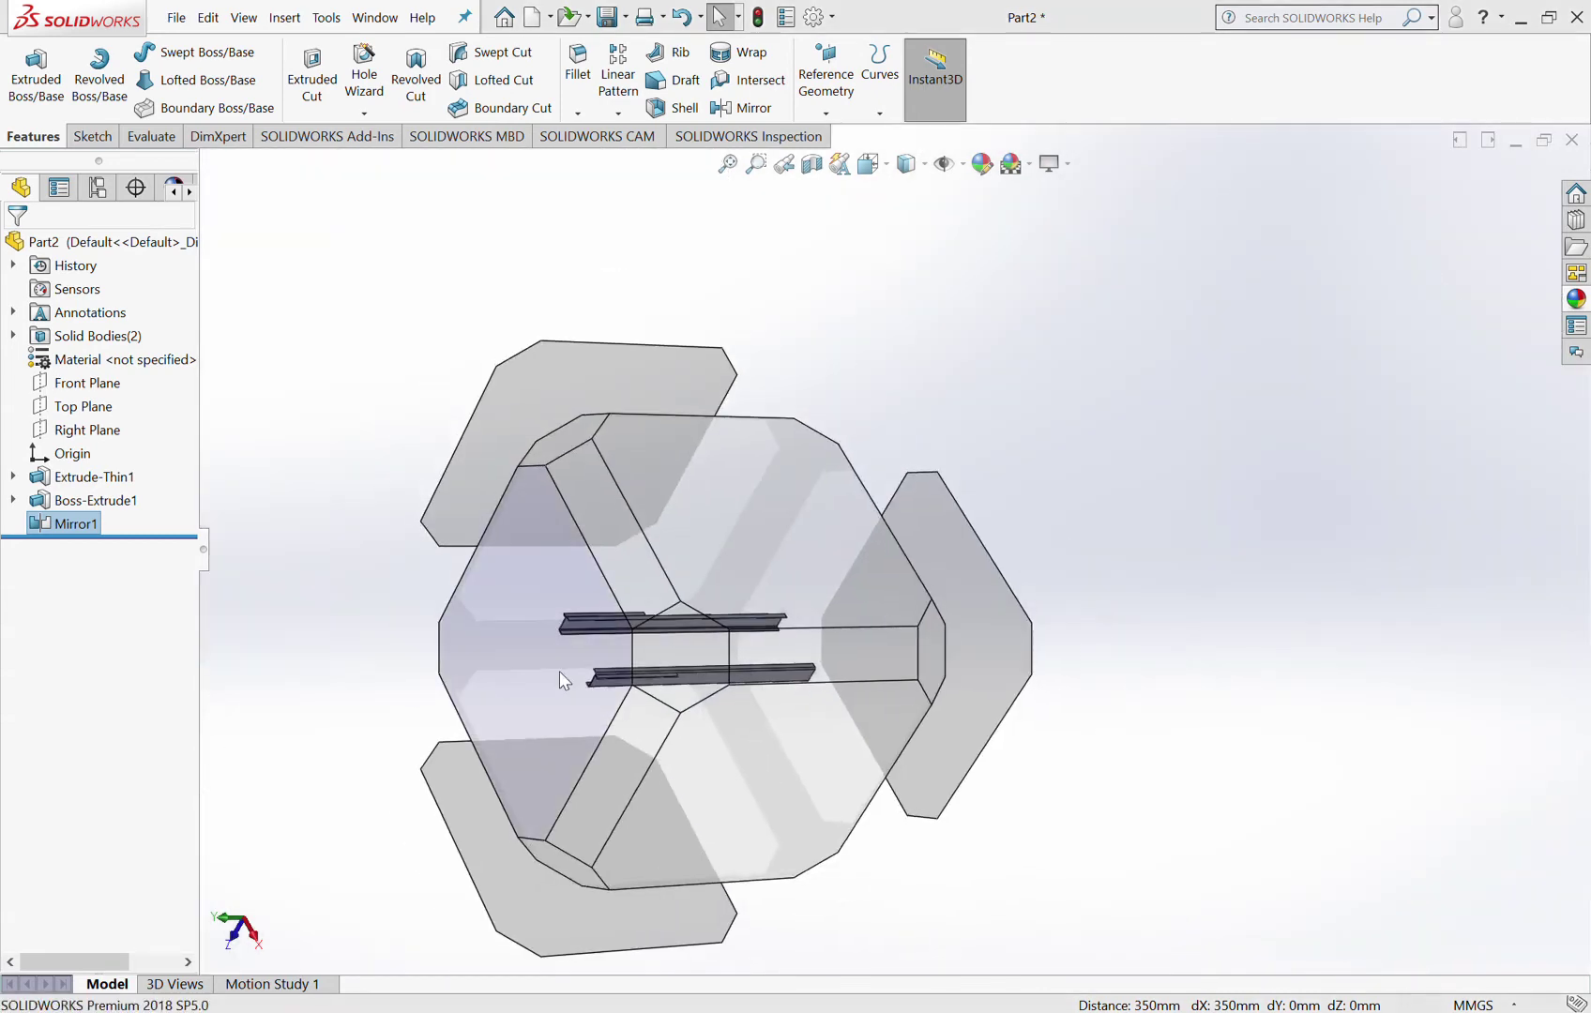
{"action": "left_click", "coordinate": [559, 672]}
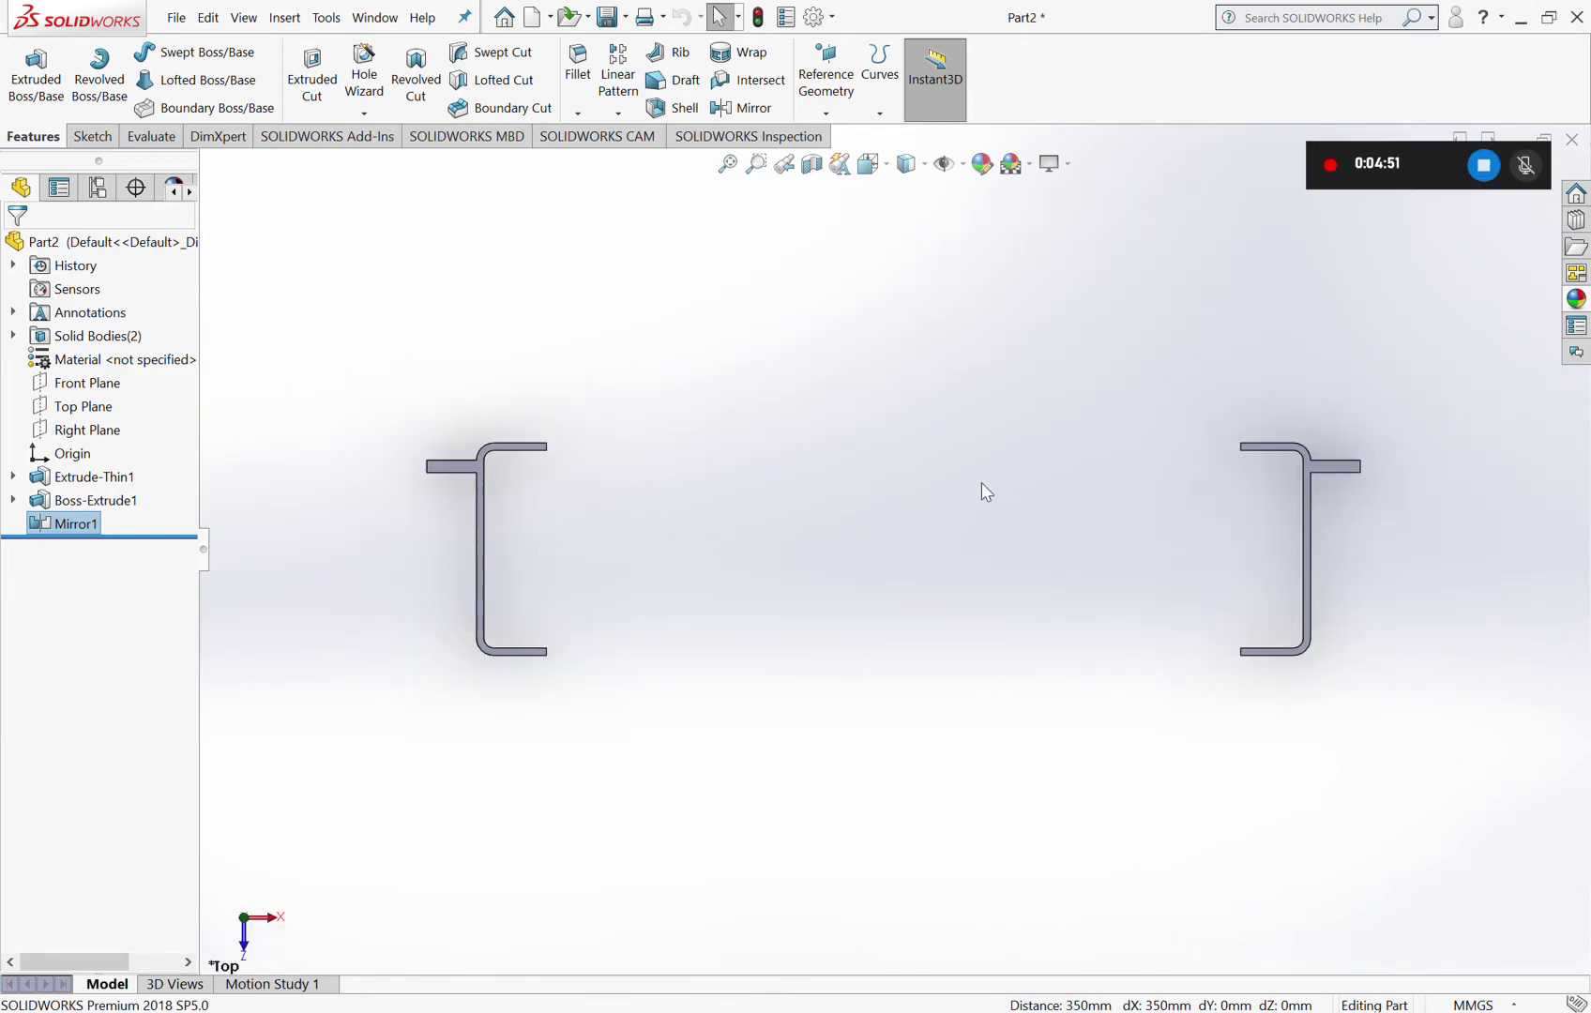
{"action": "scroll", "coordinate": [981, 484], "scroll_direction": "down", "scroll_amount": 2}
{"action": "scroll", "coordinate": [889, 542], "scroll_direction": "down", "scroll_amount": 2}
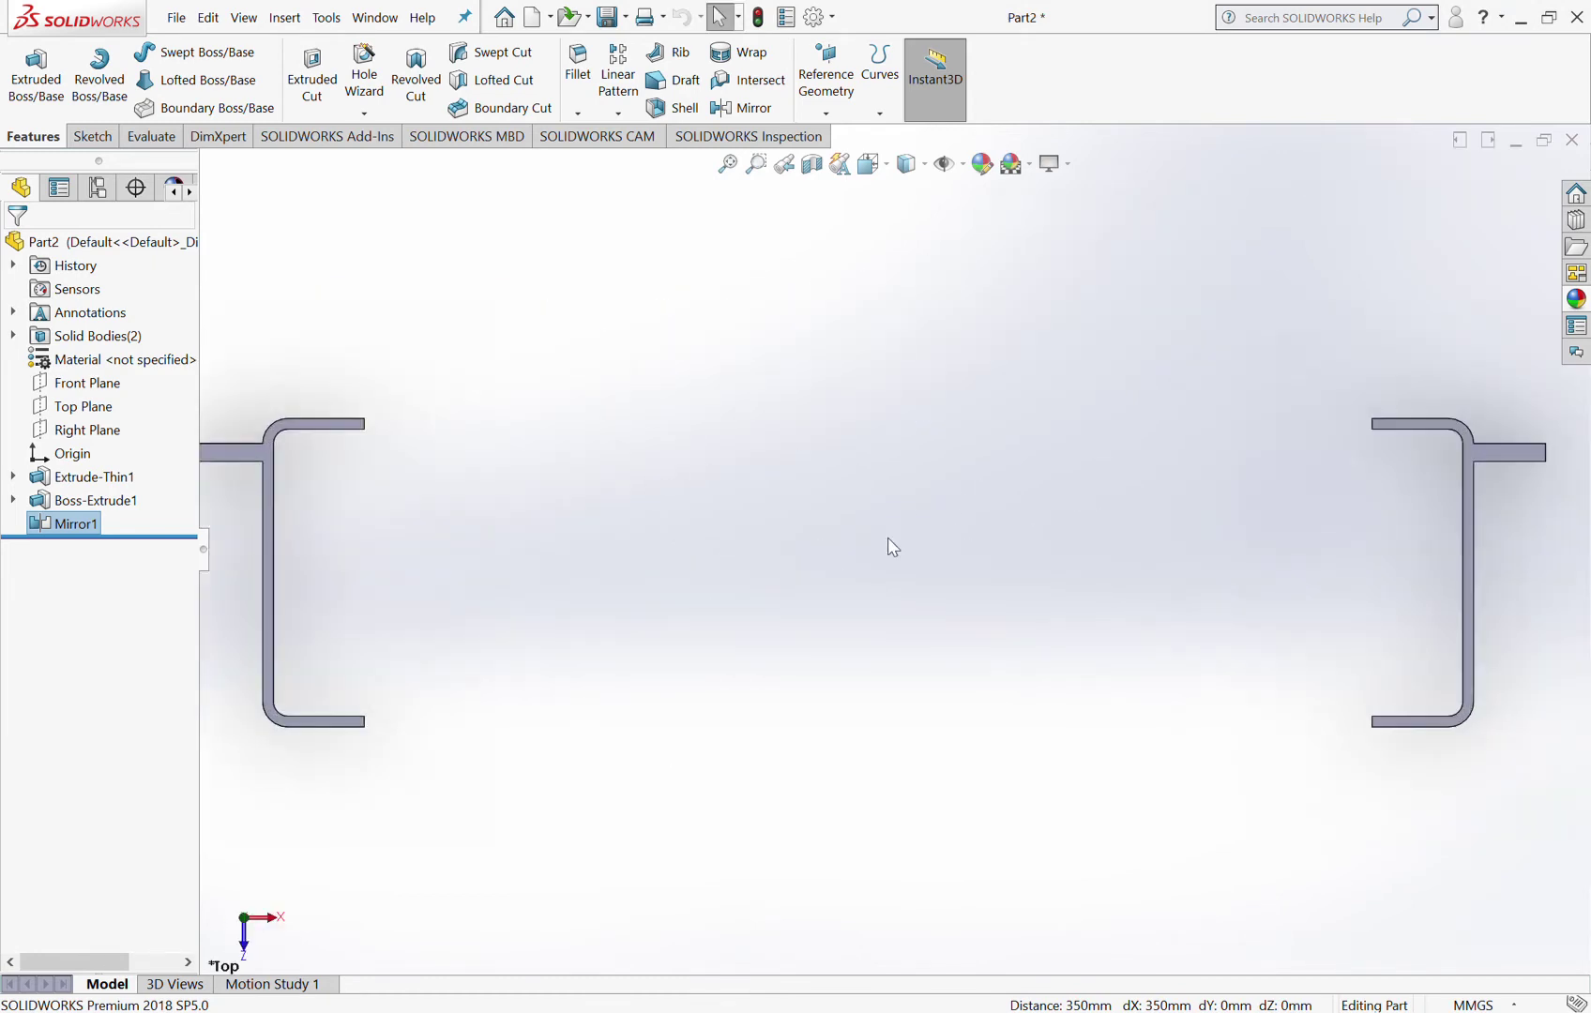
{"action": "left_click", "coordinate": [299, 433]}
{"action": "left_click", "coordinate": [93, 137]}
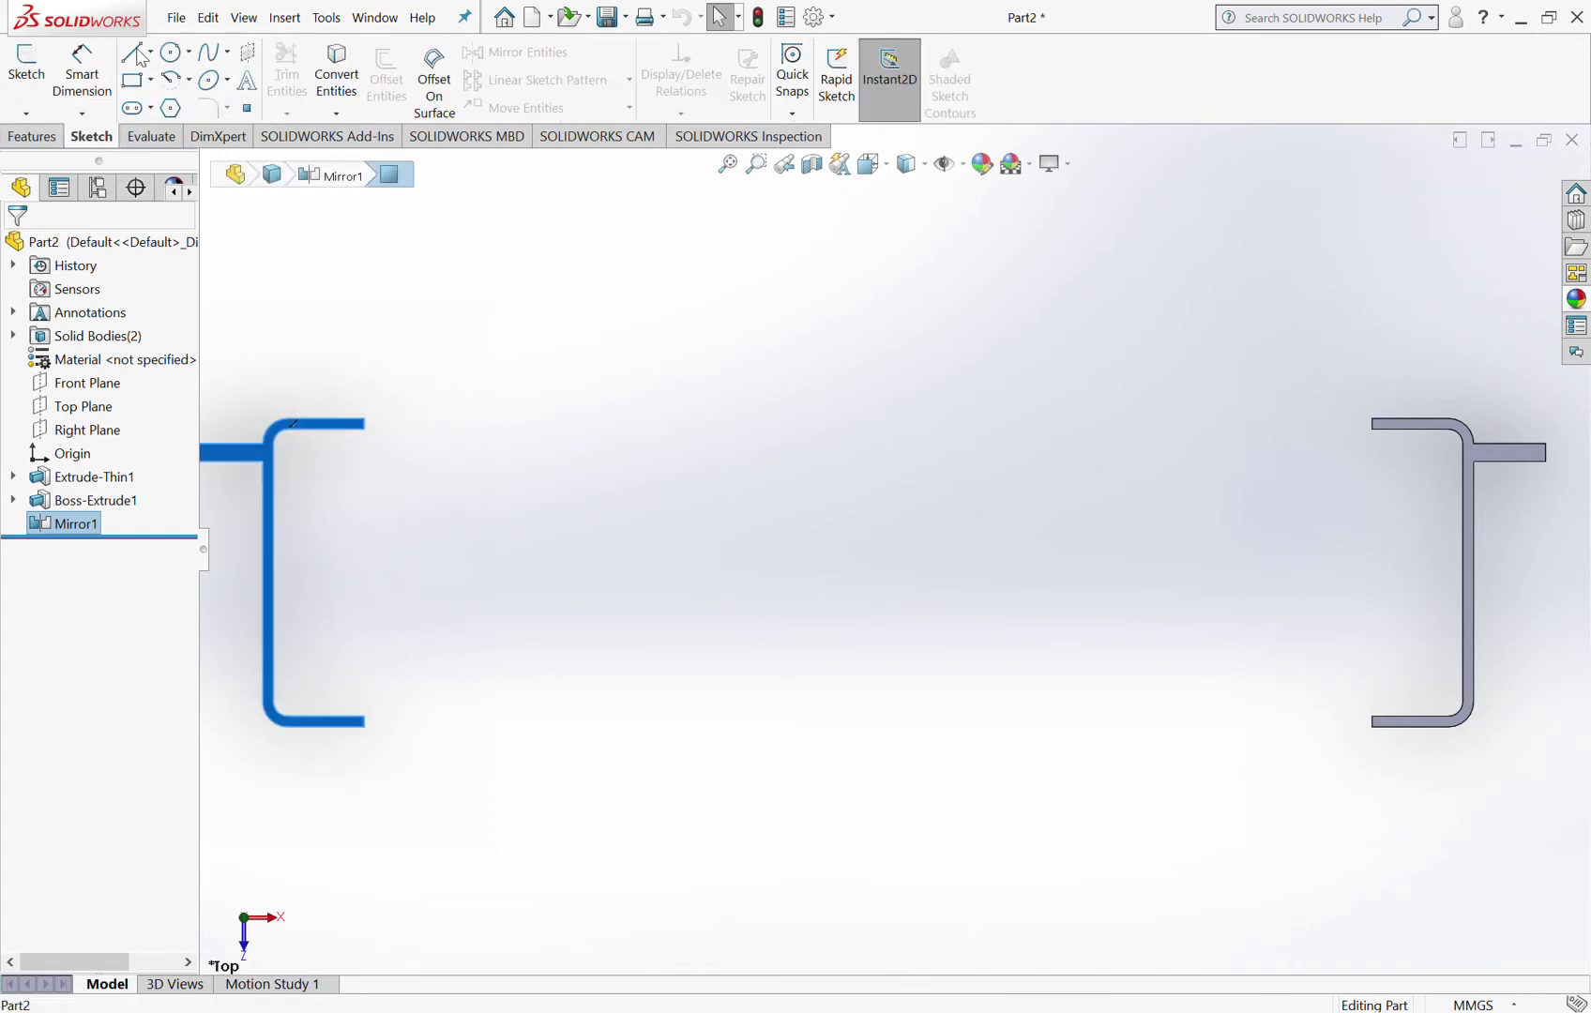
{"action": "left_click", "coordinate": [138, 82]}
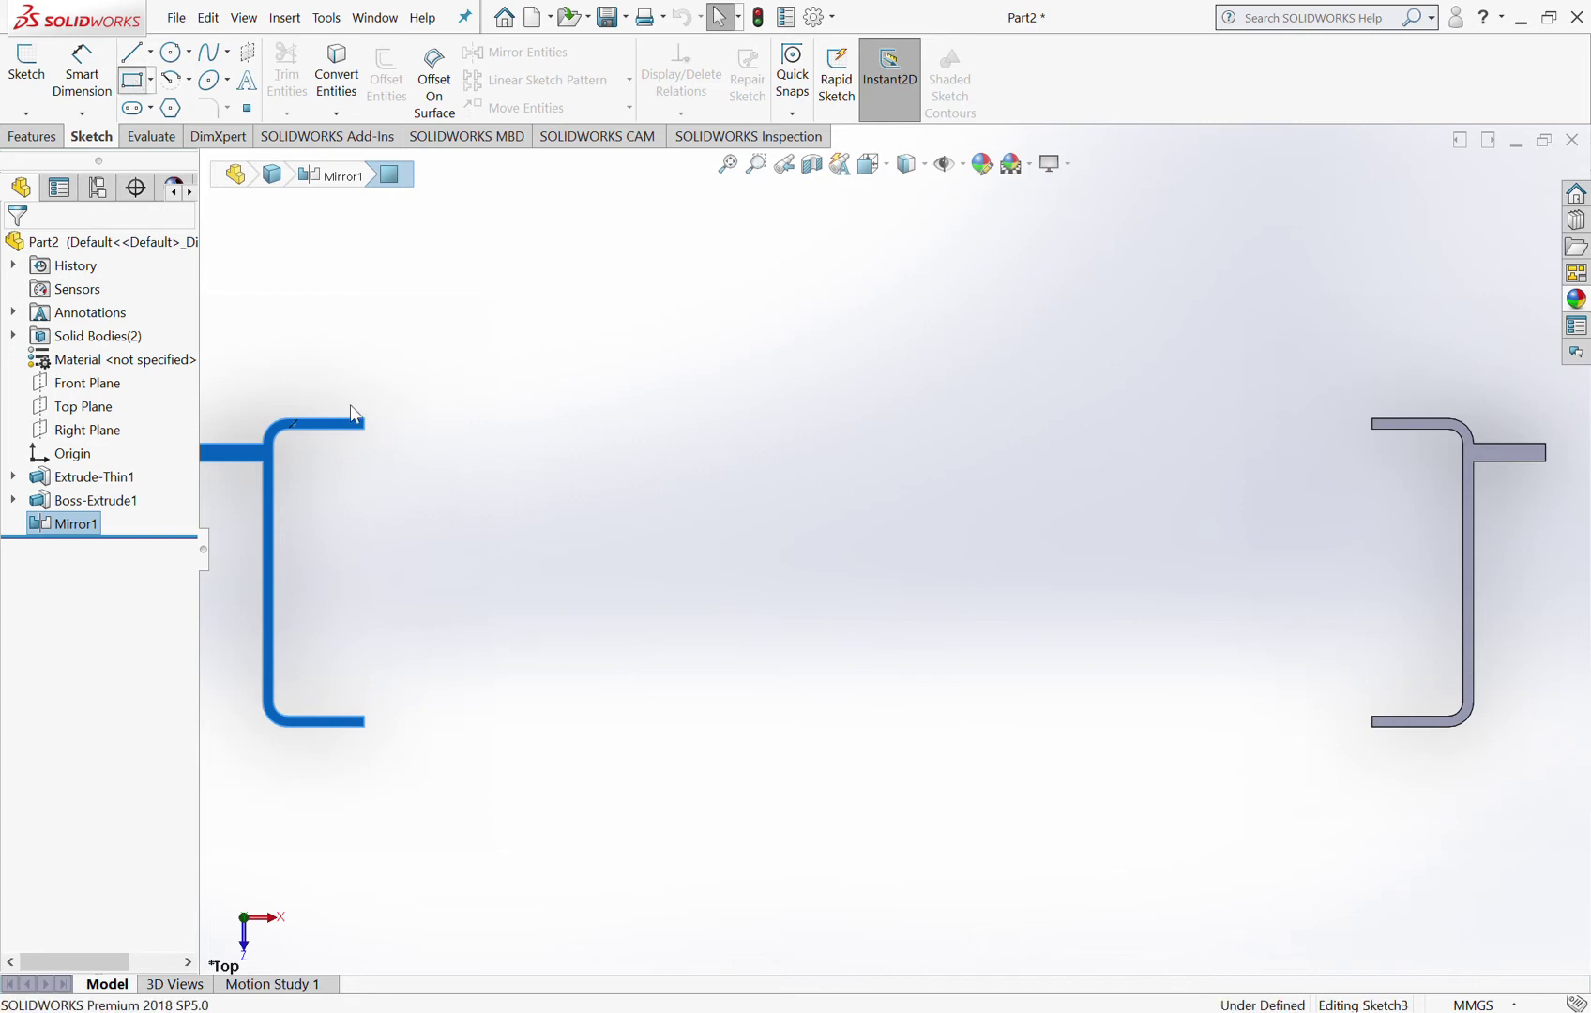
{"action": "left_click", "coordinate": [288, 419]}
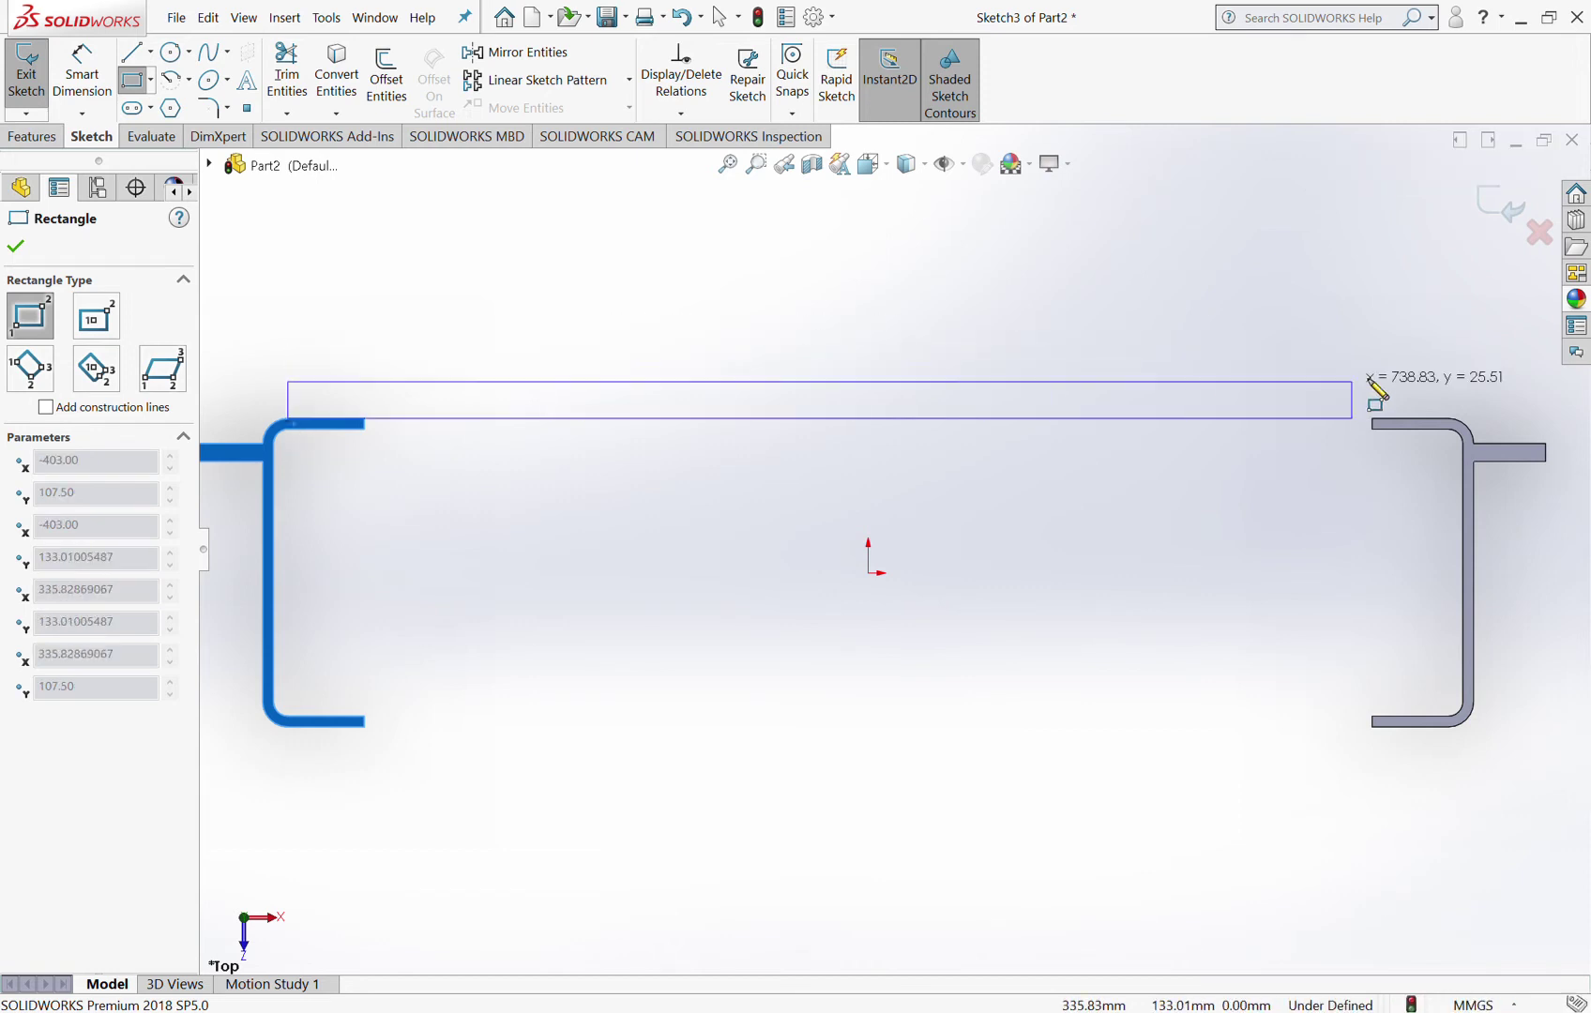
{"action": "left_click", "coordinate": [1443, 361]}
{"action": "key", "text": "Escape"}
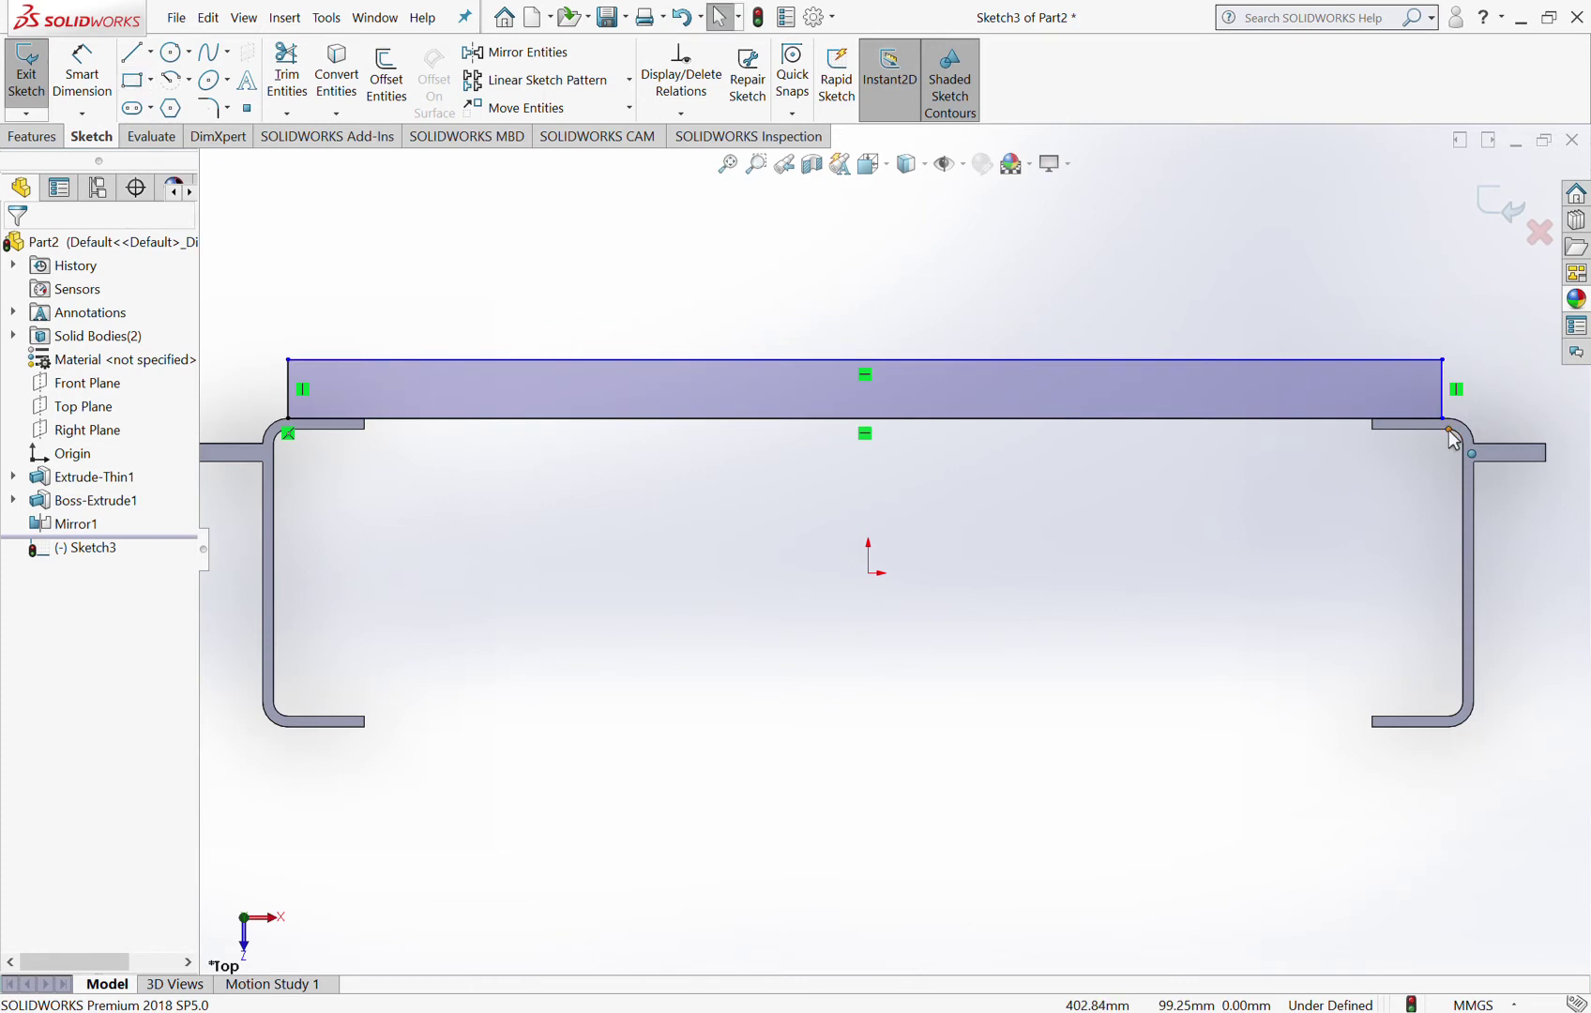
Step: Make the rectangle's free lower corner coincident with the end vertex of the original channel's outer flange fillet
{"action": "scroll", "coordinate": [1452, 438], "scroll_direction": "down", "scroll_amount": 5}
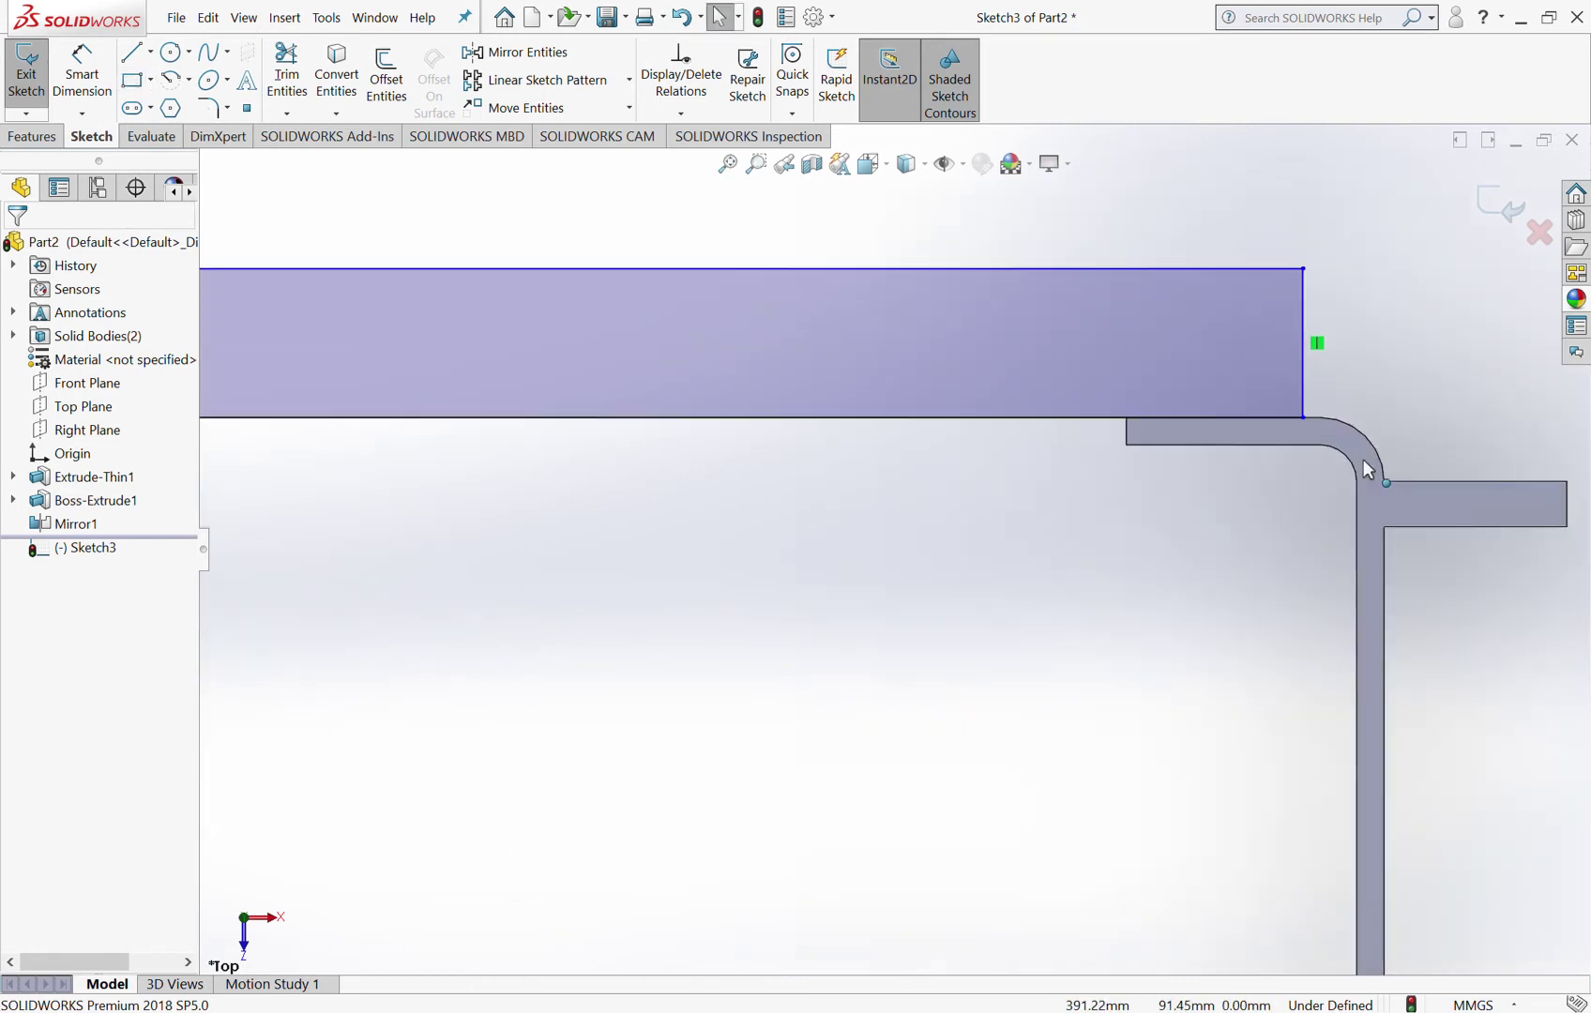
{"action": "scroll", "coordinate": [1364, 459], "scroll_direction": "down", "scroll_amount": 5}
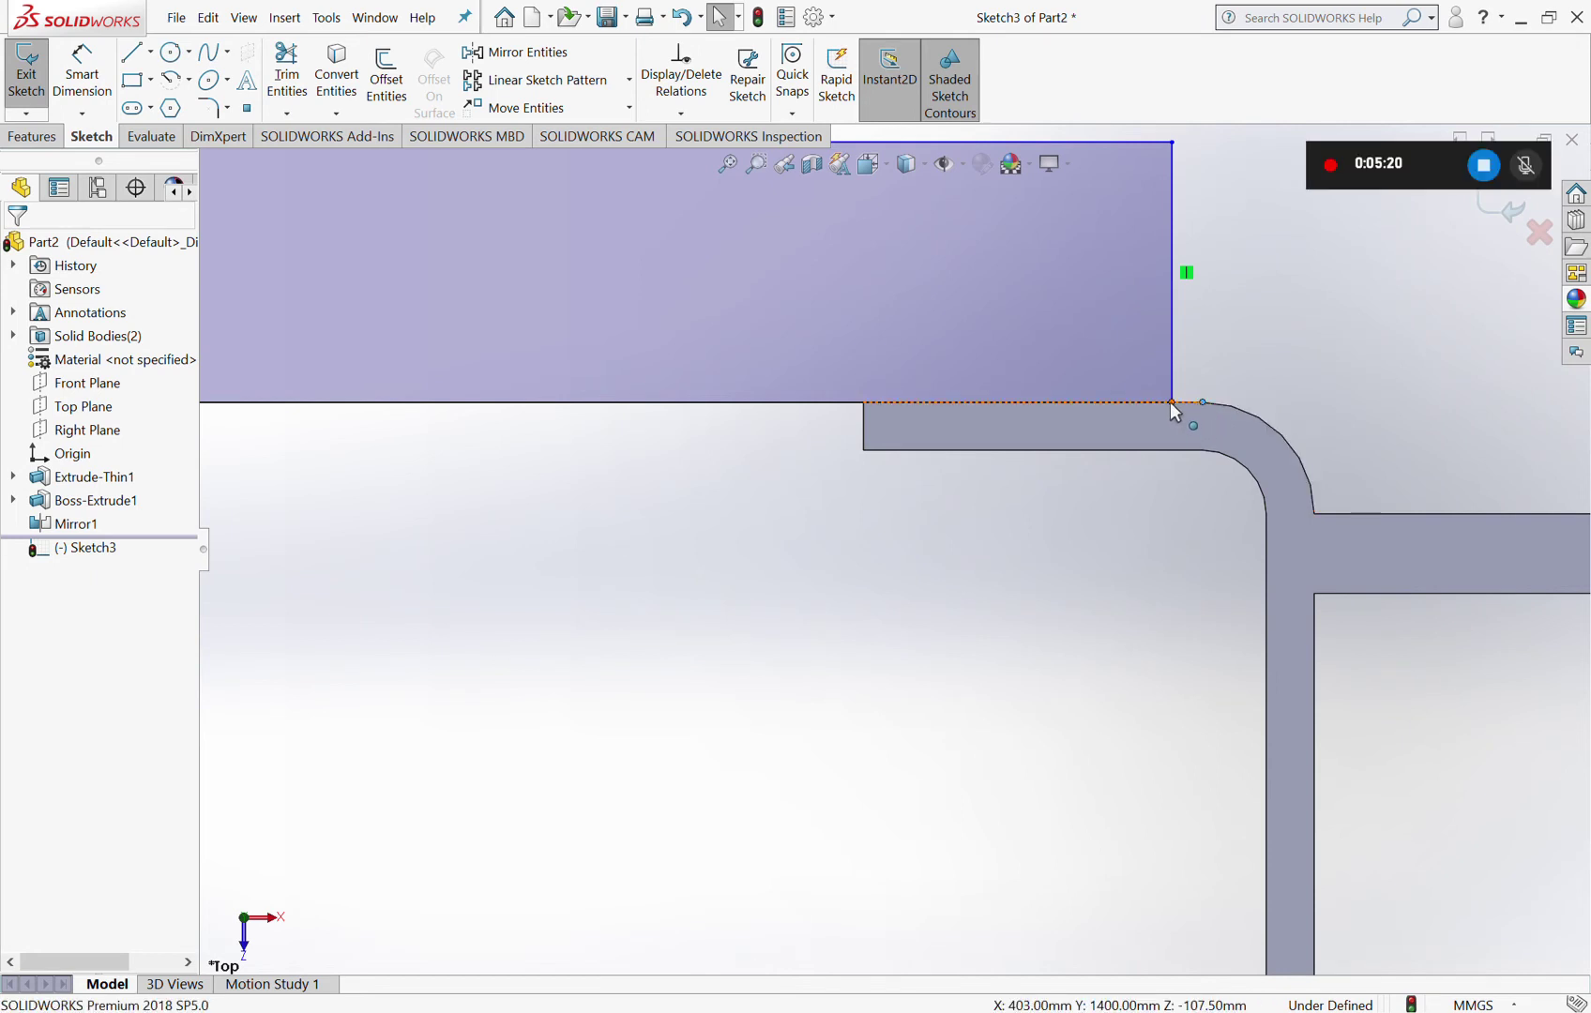
{"action": "left_click", "coordinate": [1171, 402]}
{"action": "left_click", "coordinate": [1204, 401], "text": "ctrl"}
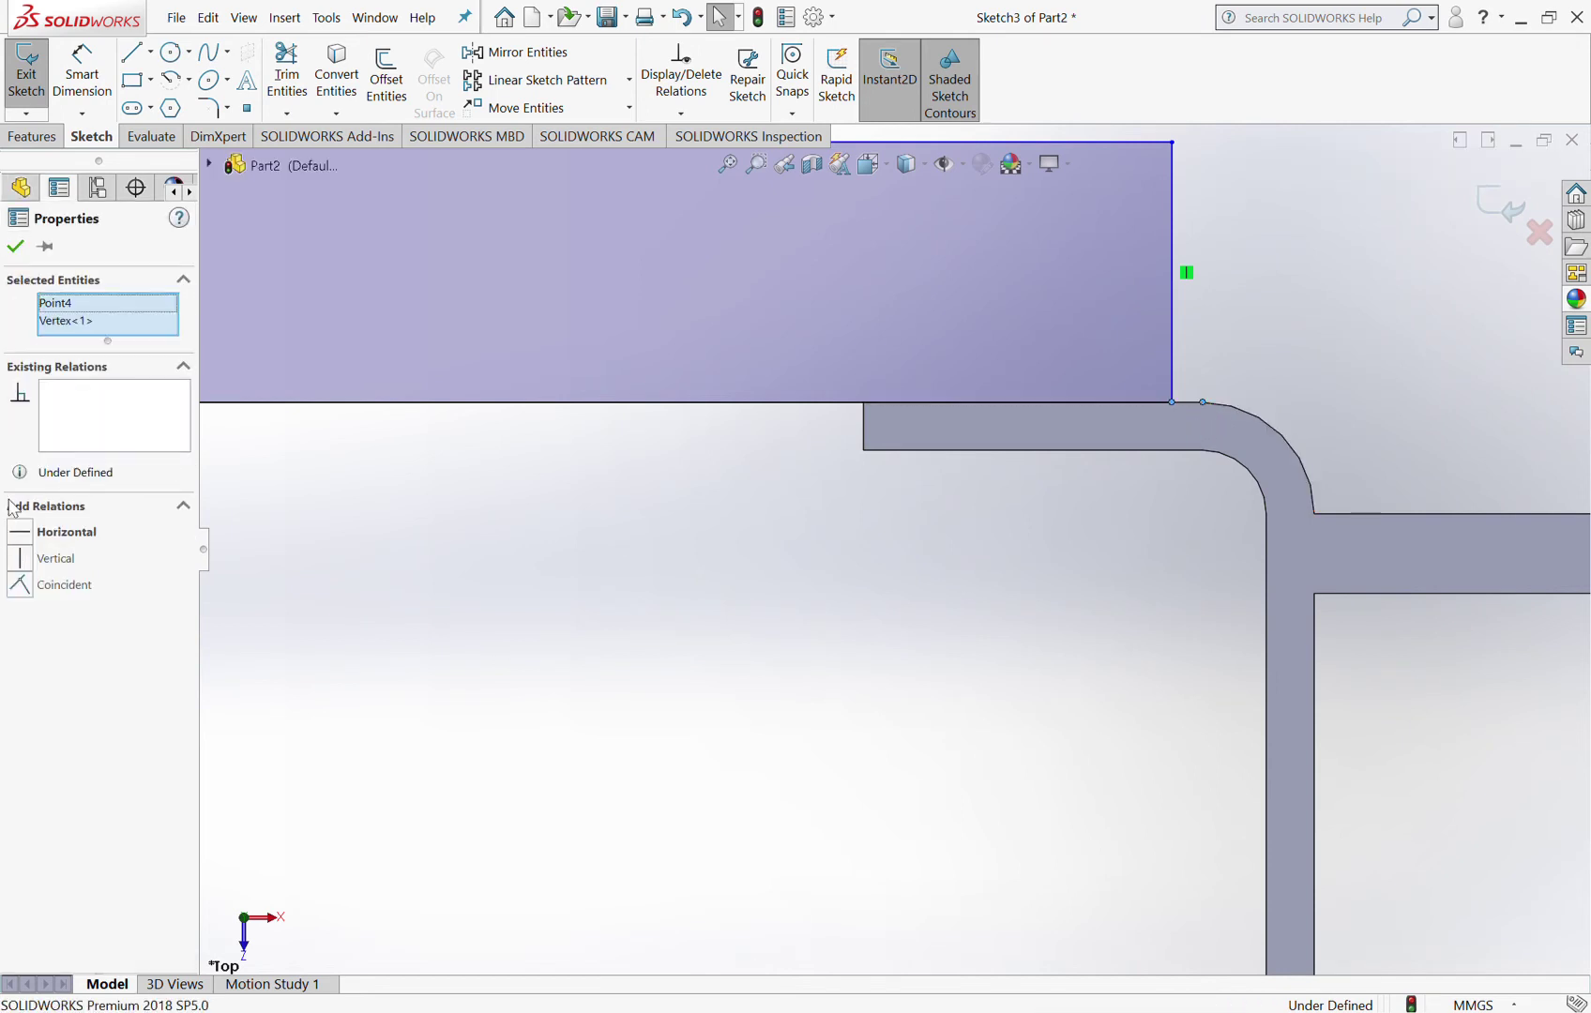
{"action": "left_click", "coordinate": [22, 588]}
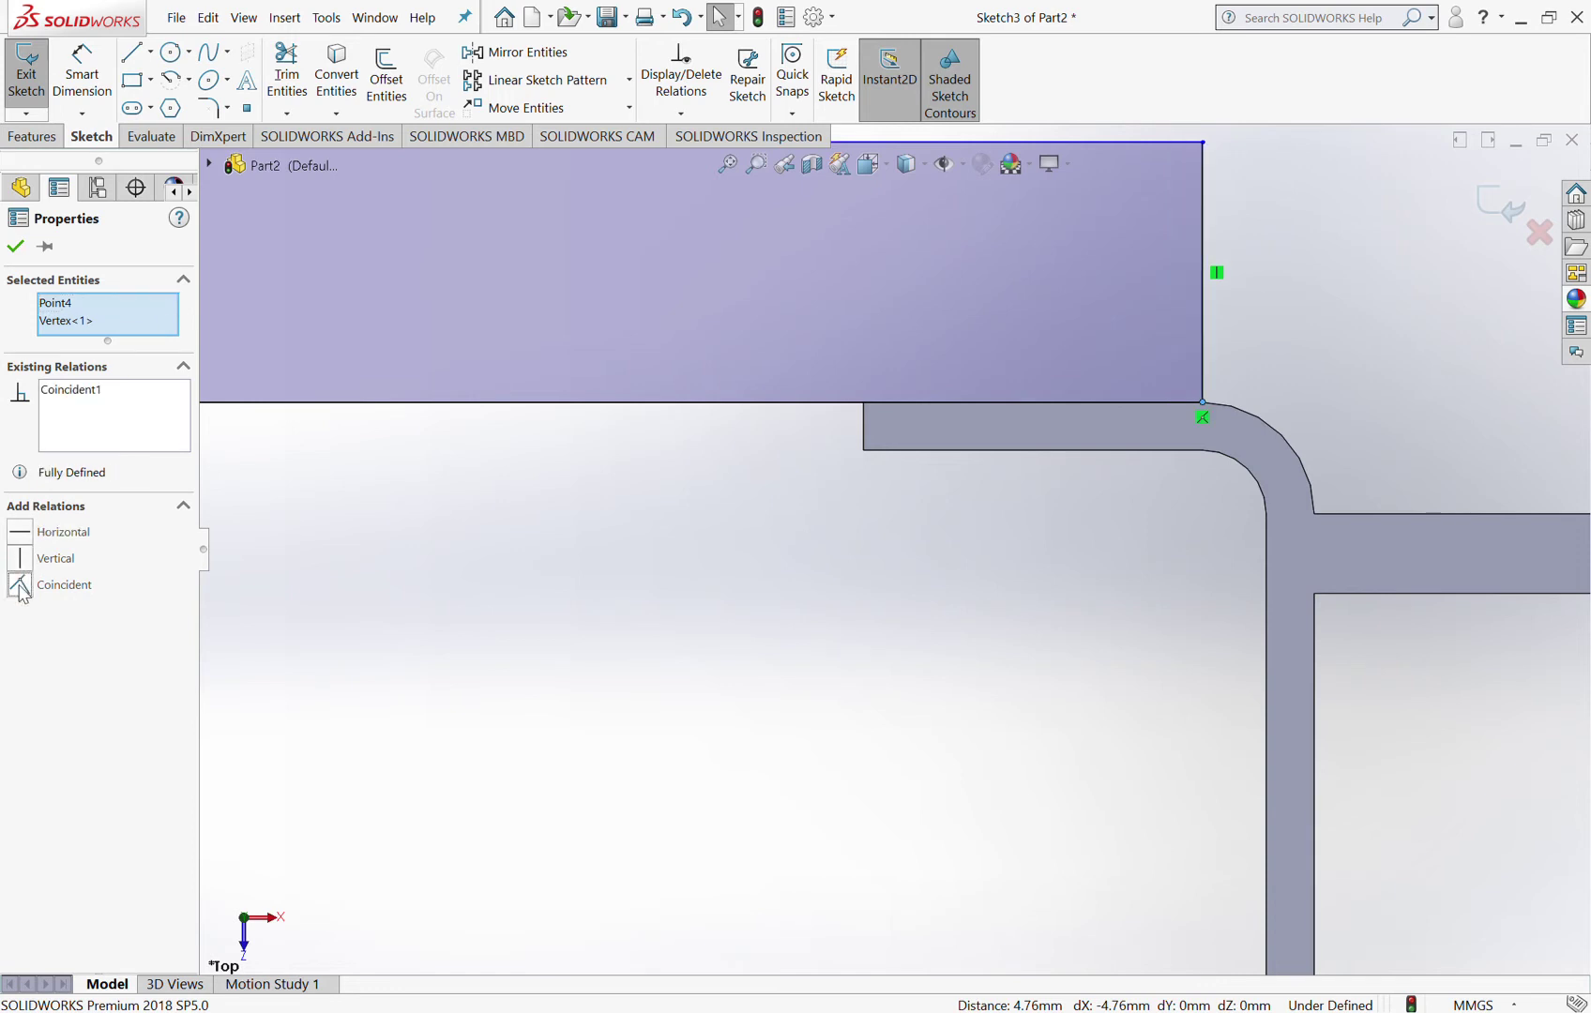
{"action": "left_click", "coordinate": [619, 753]}
Step: Dimension the rectangle's vertical side at 150 mm
{"action": "key", "text": "space"}
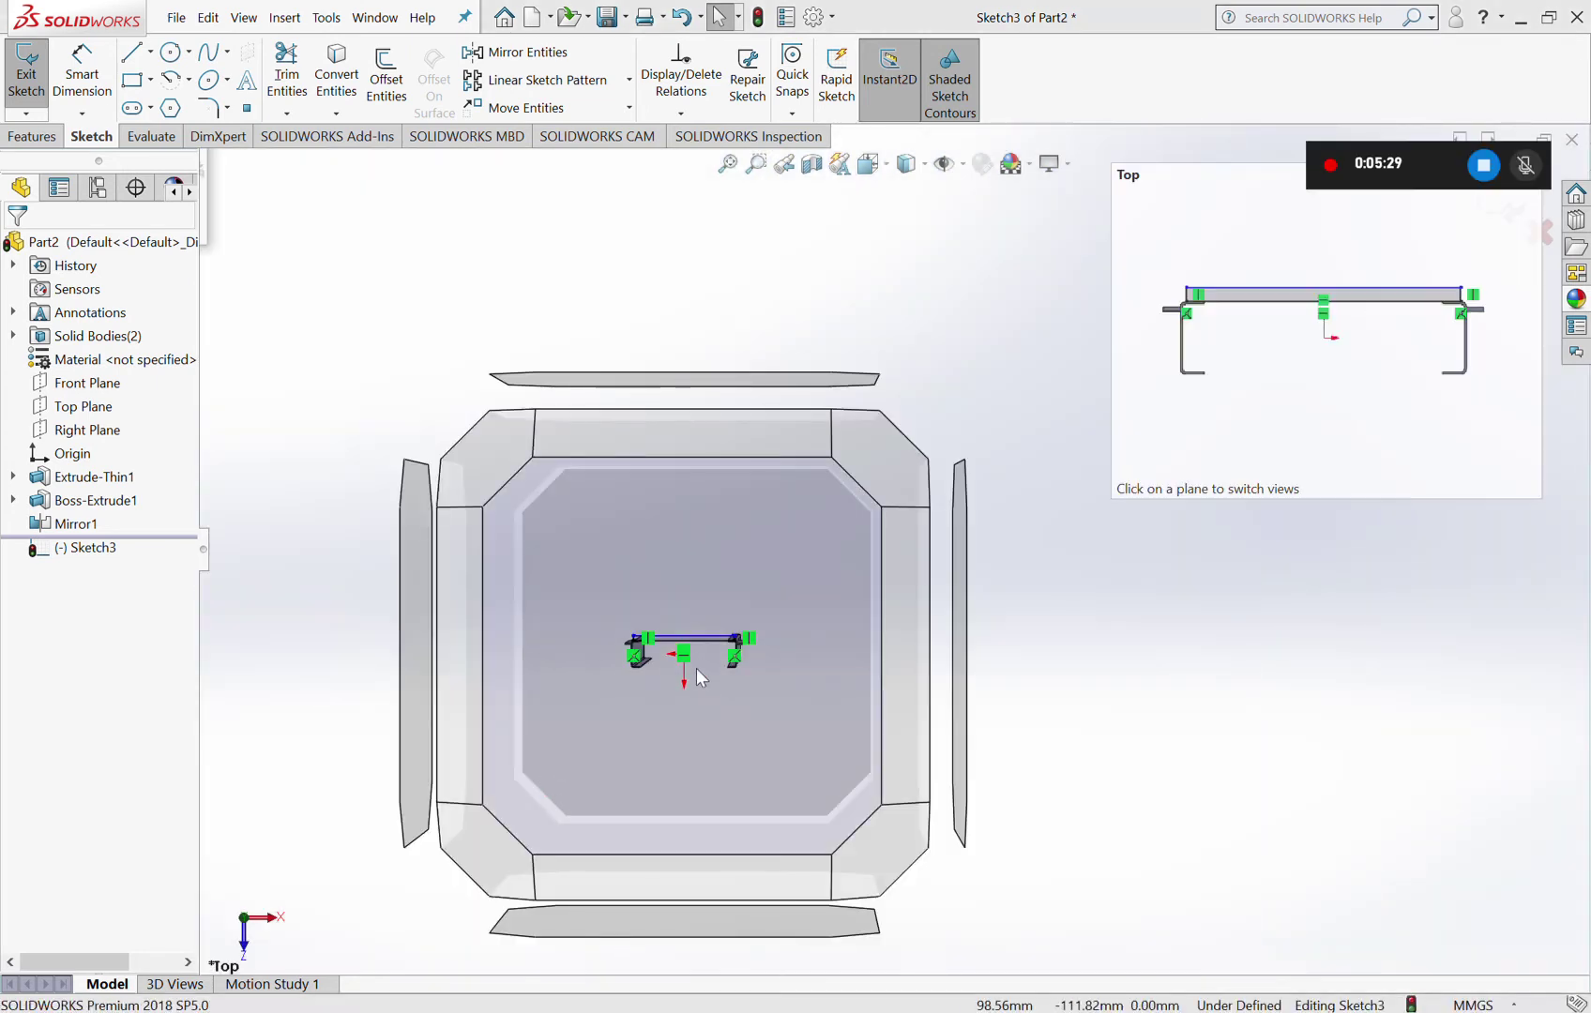
{"action": "left_click", "coordinate": [696, 668]}
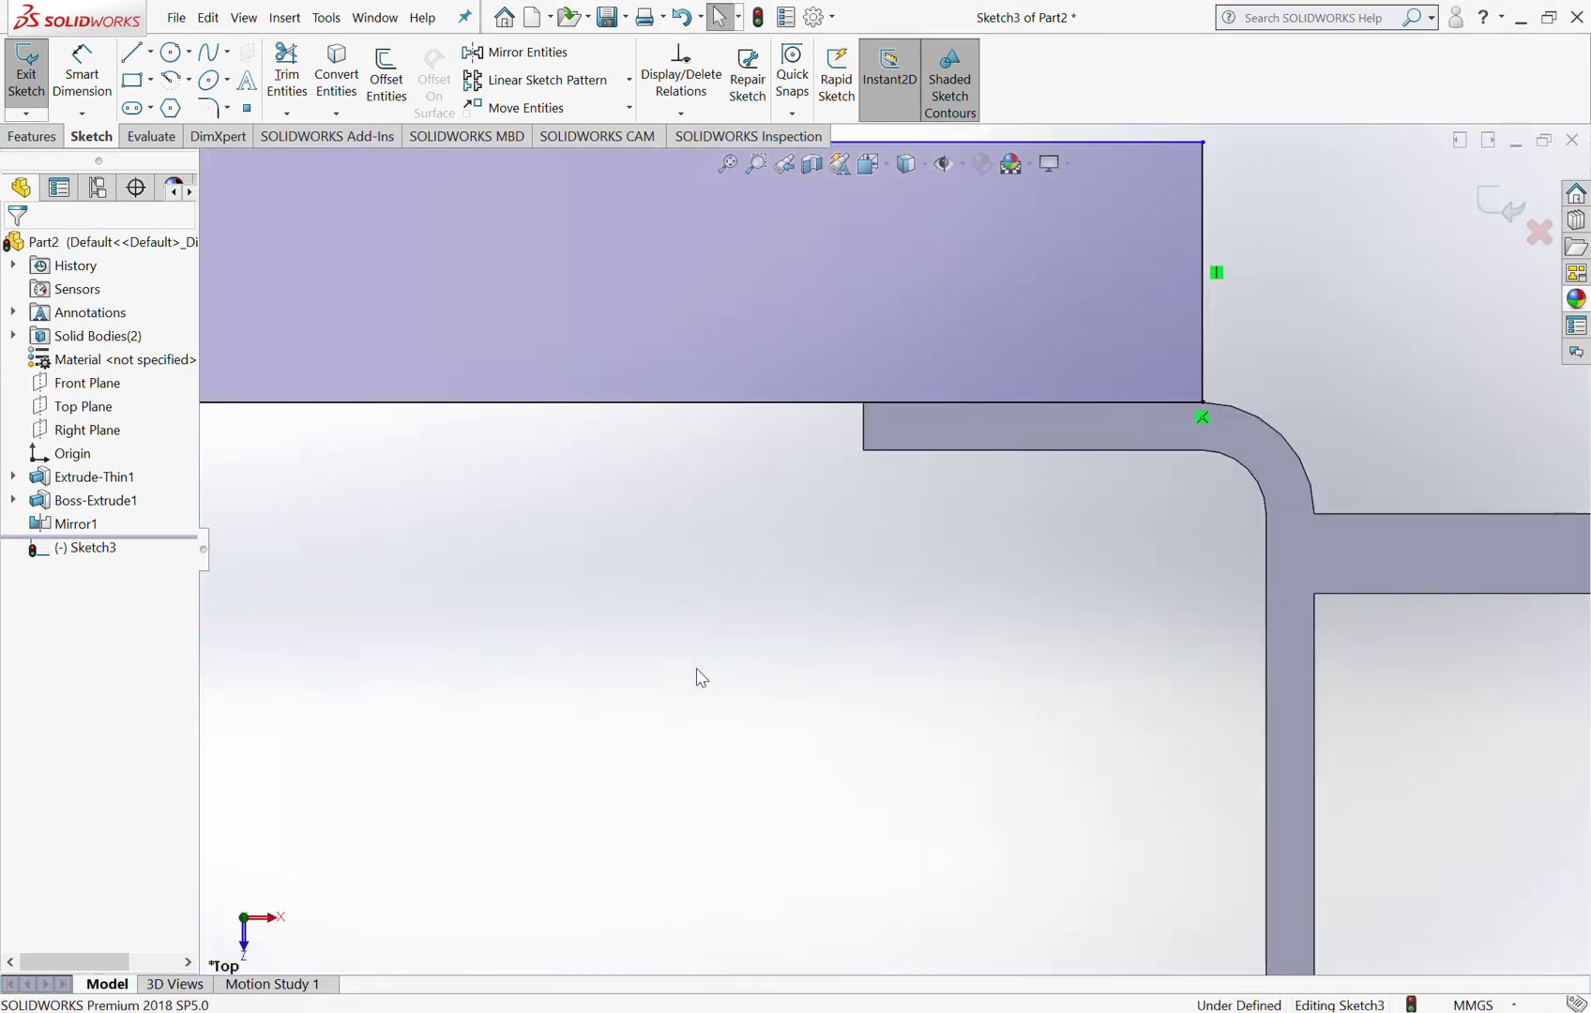
{"action": "left_click", "coordinate": [82, 68]}
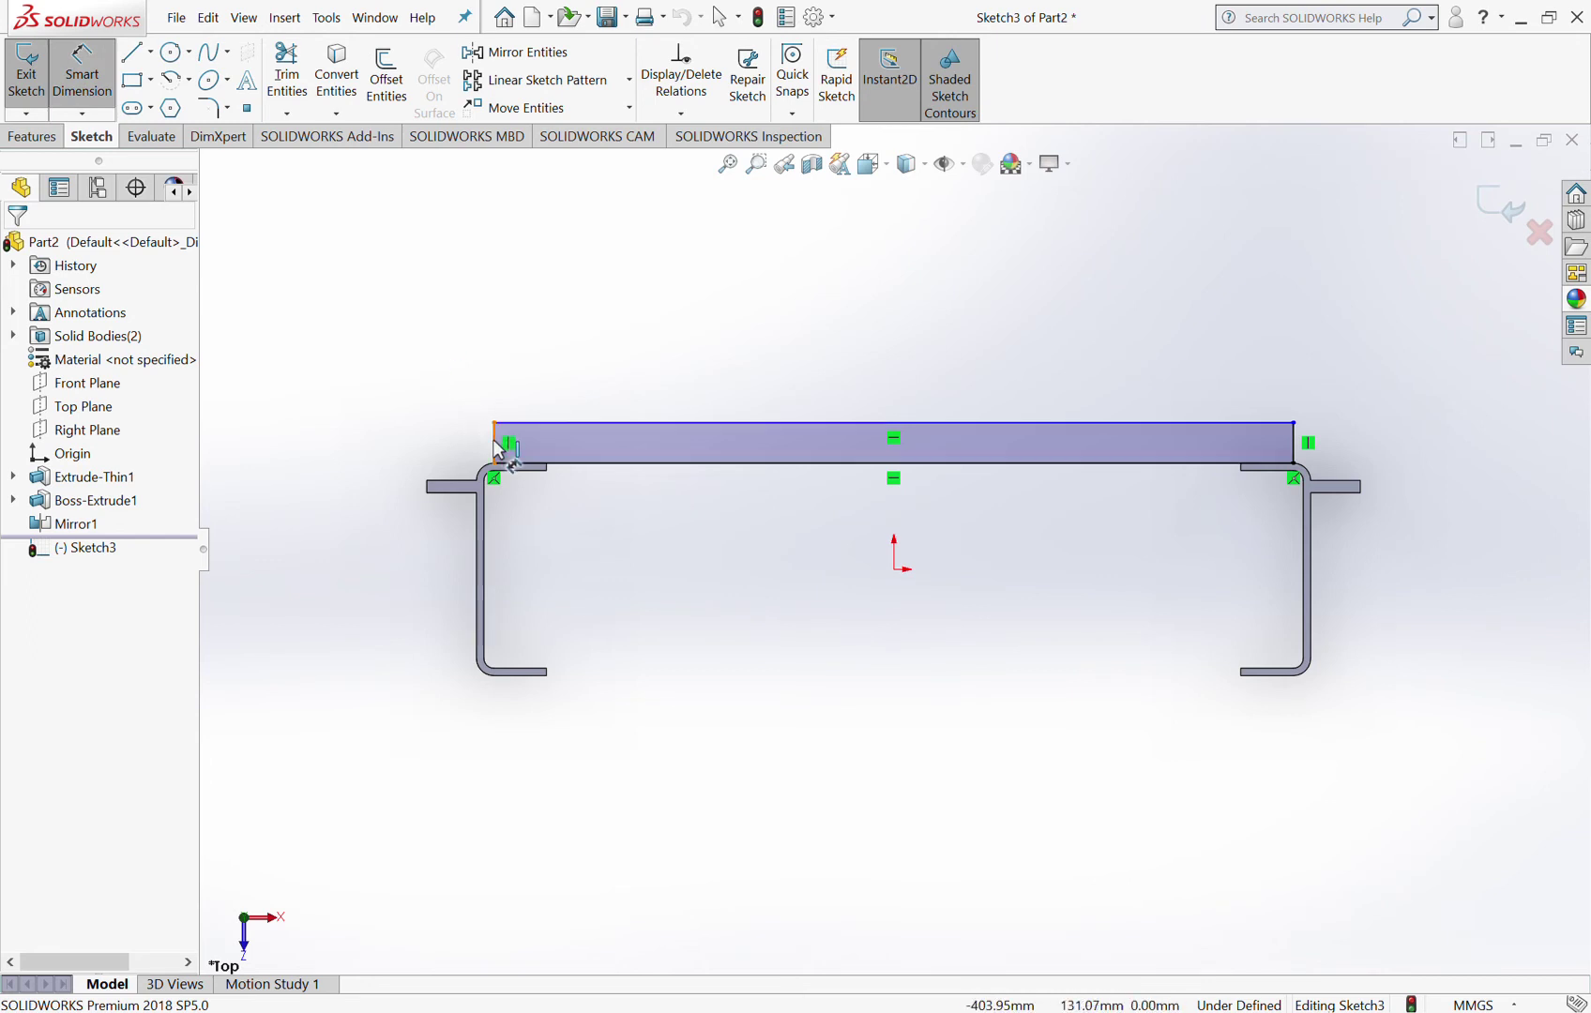
{"action": "left_click", "coordinate": [436, 450]}
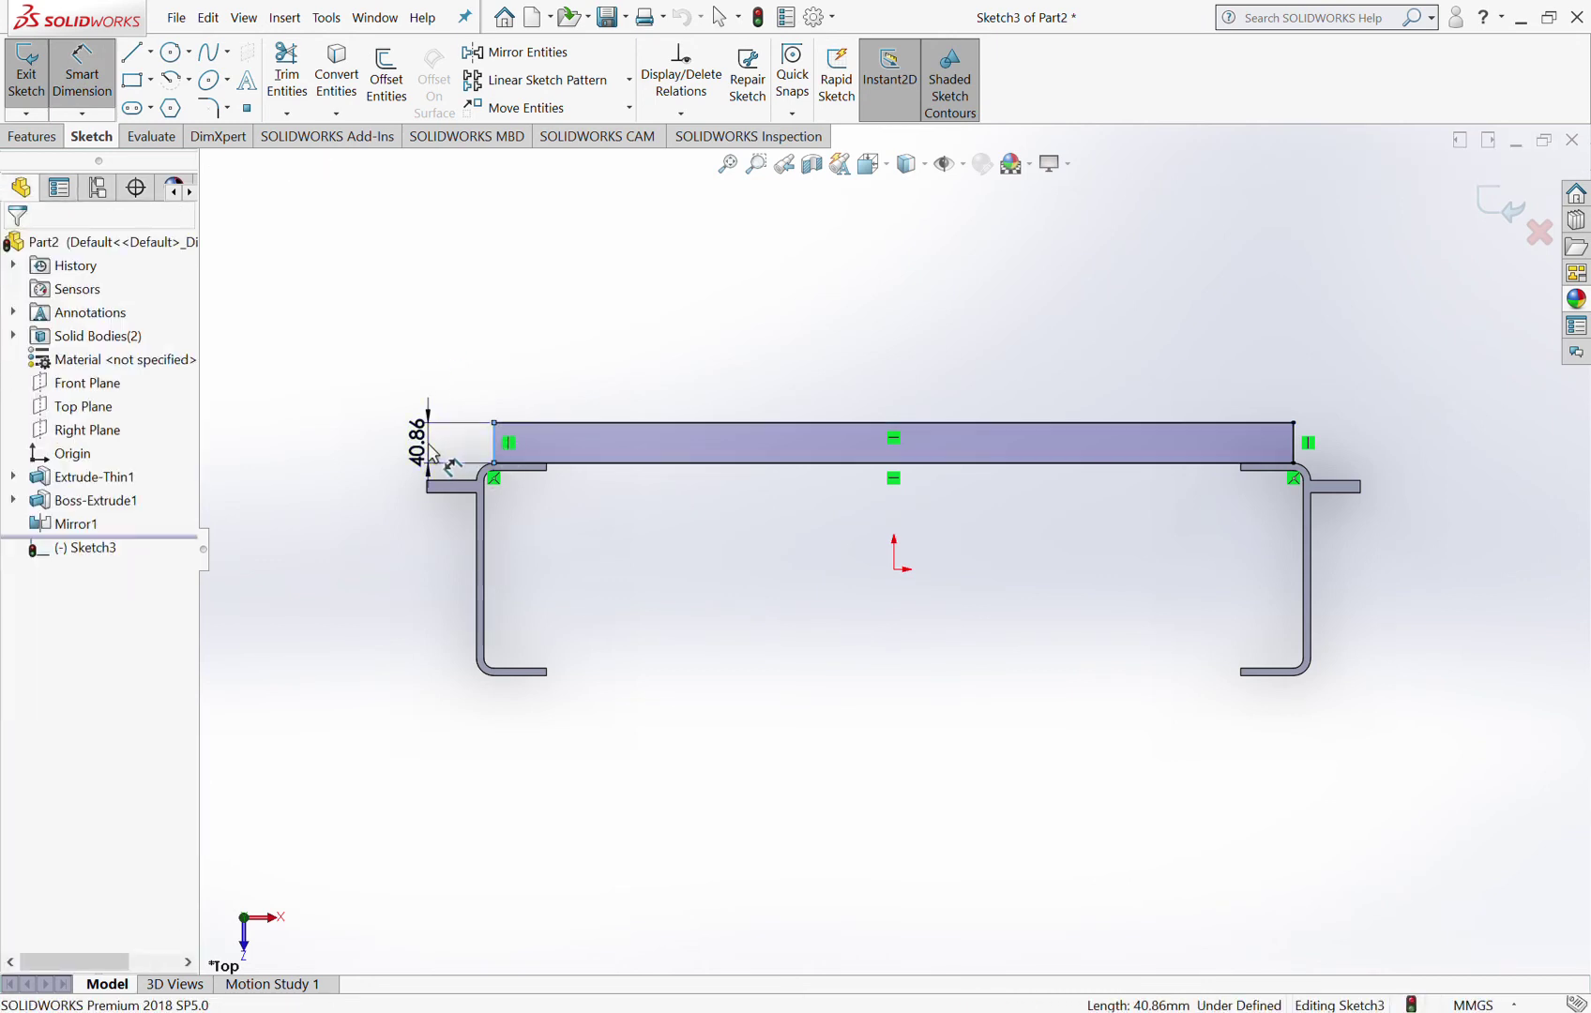
{"action": "left_click", "coordinate": [432, 450]}
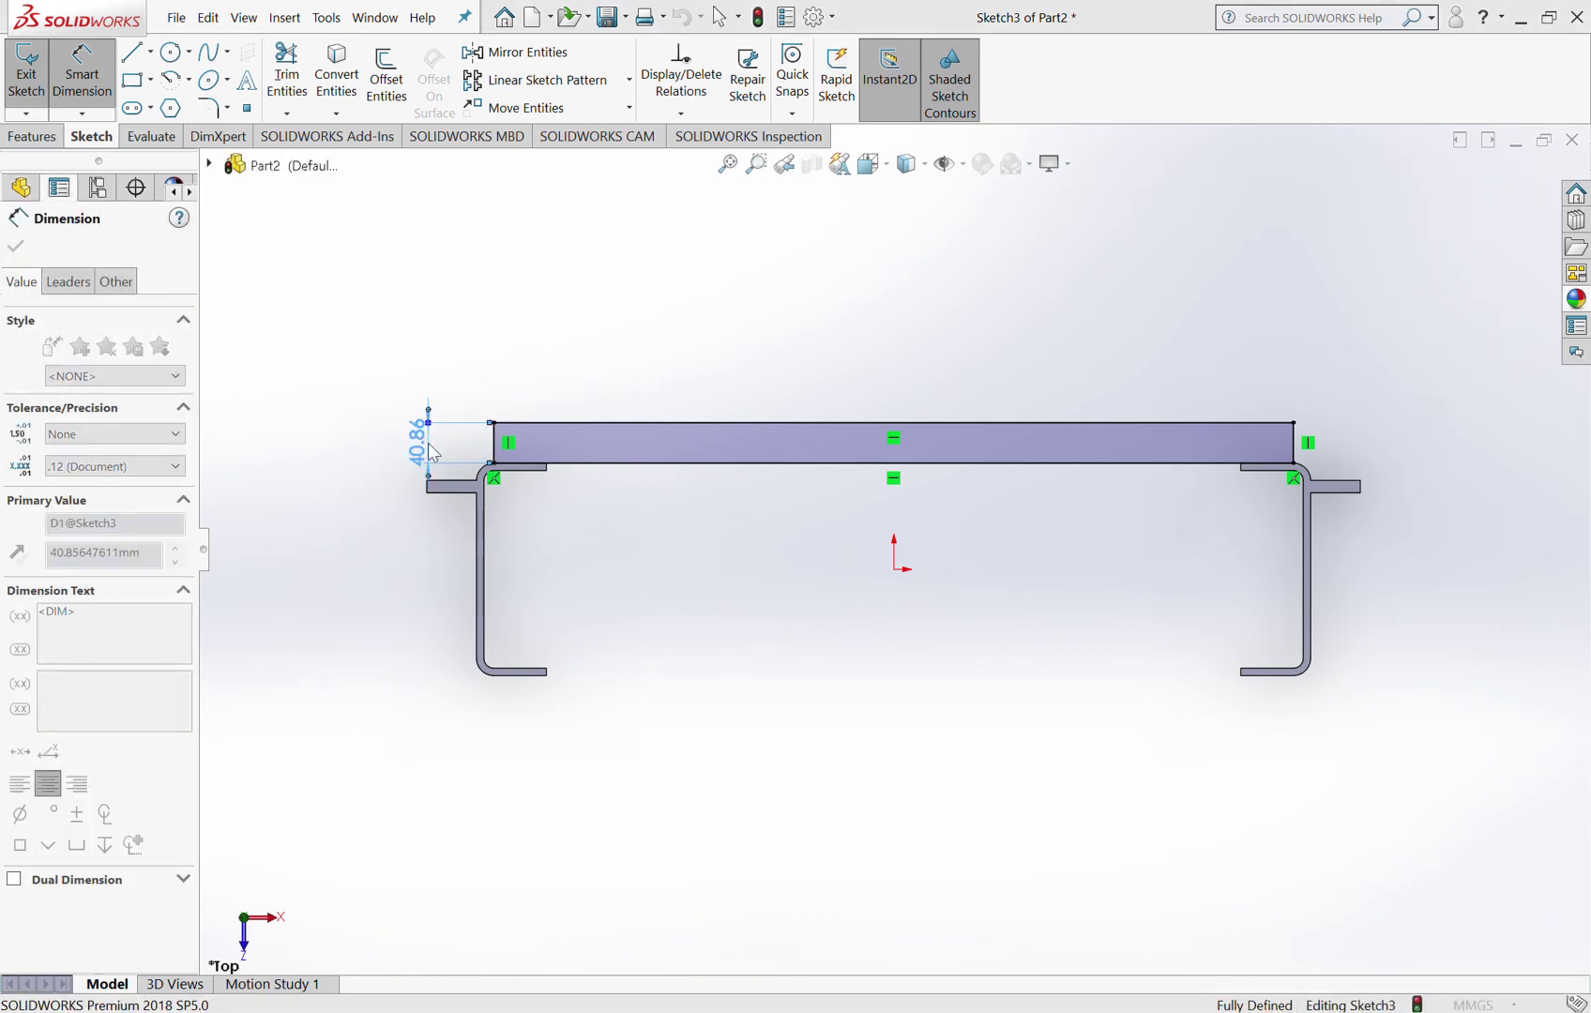
{"action": "double_click", "coordinate": [418, 441]}
{"action": "type", "text": "150"}
{"action": "key", "text": "Return"}
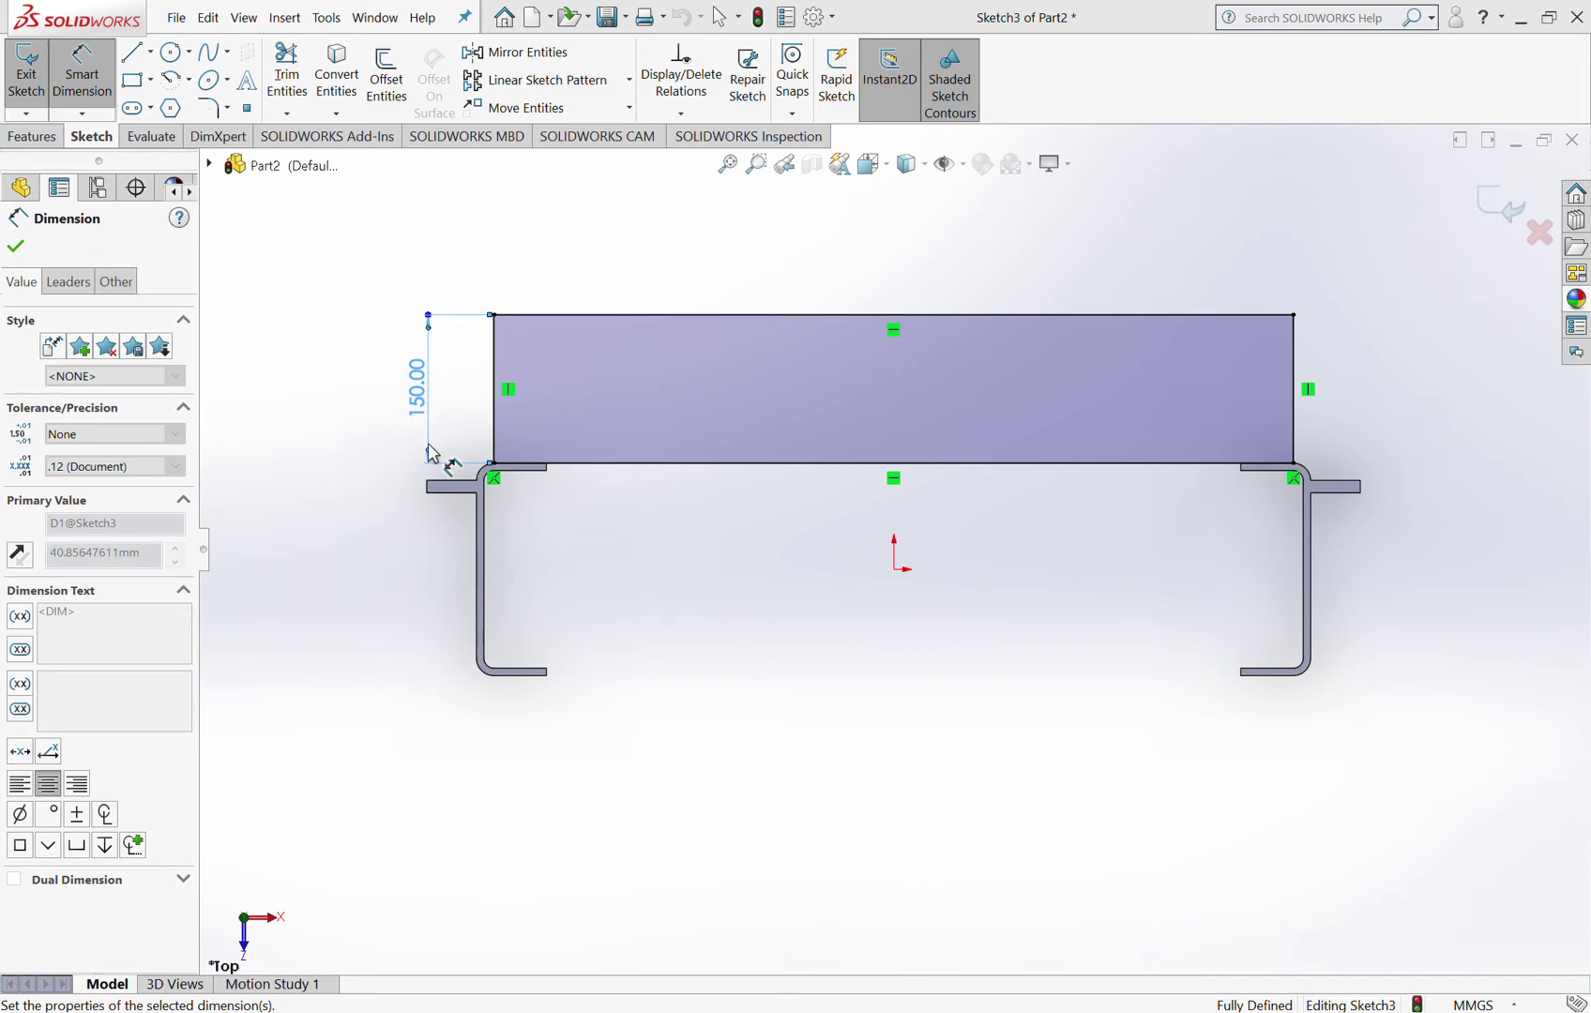
Step: Round the rectangle's two outer corners with 50 mm sketch fillets
{"action": "left_click", "coordinate": [208, 109]}
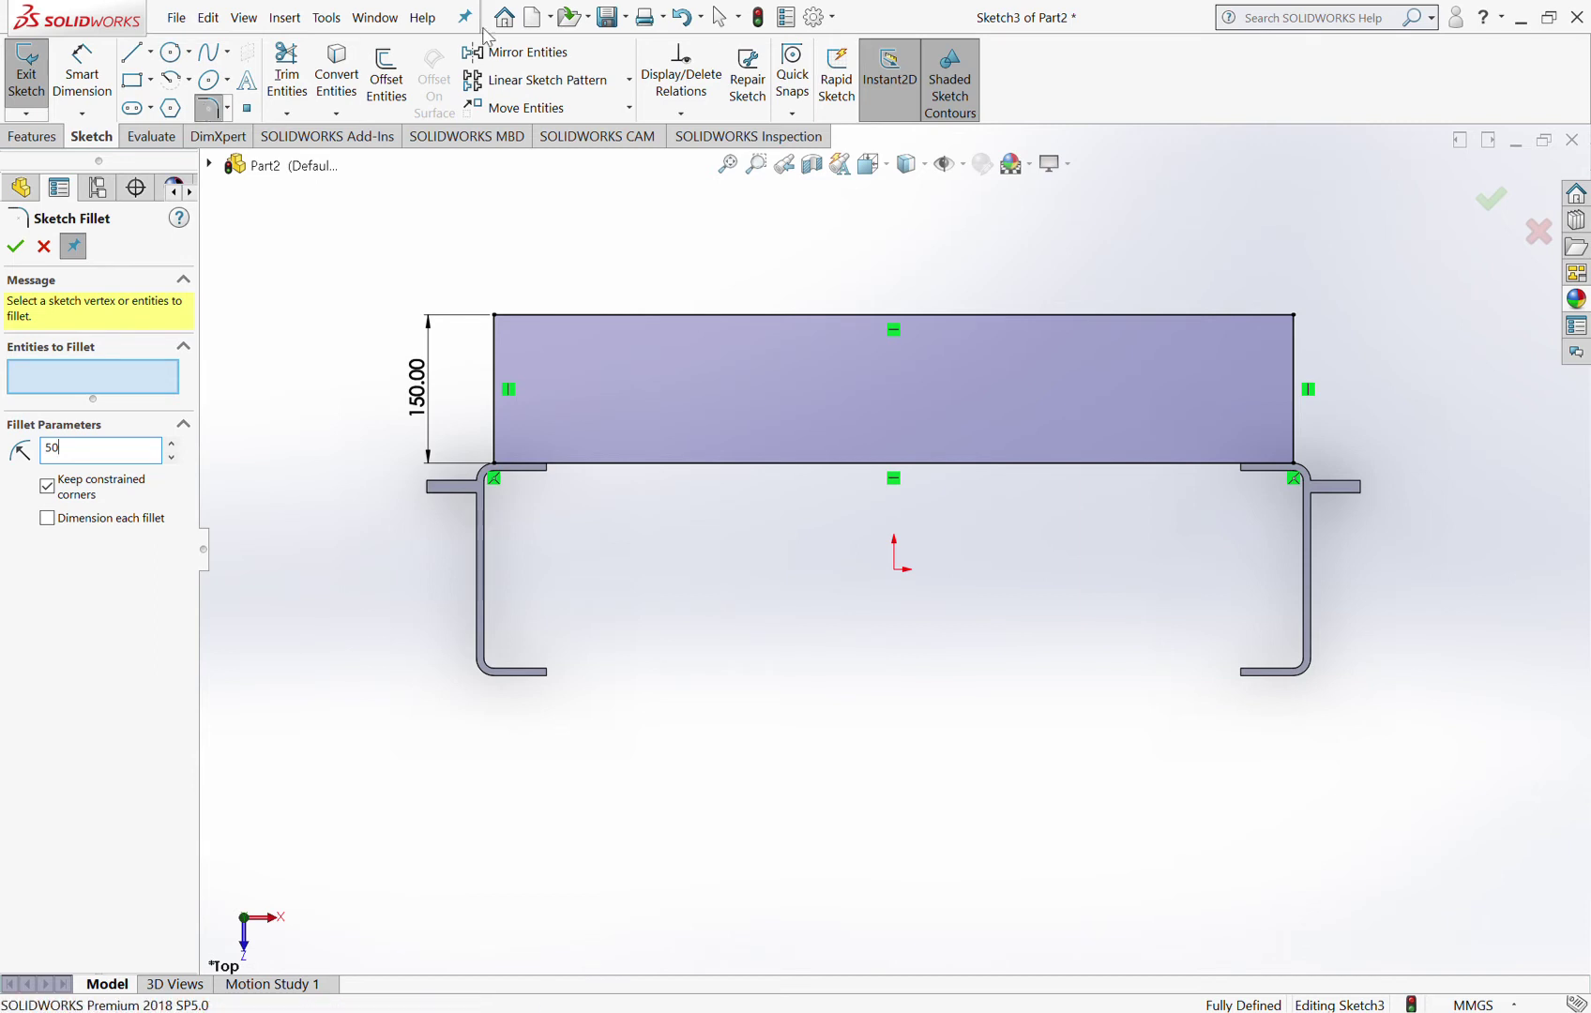
{"action": "type", "text": "50"}
{"action": "left_click", "coordinate": [495, 316]}
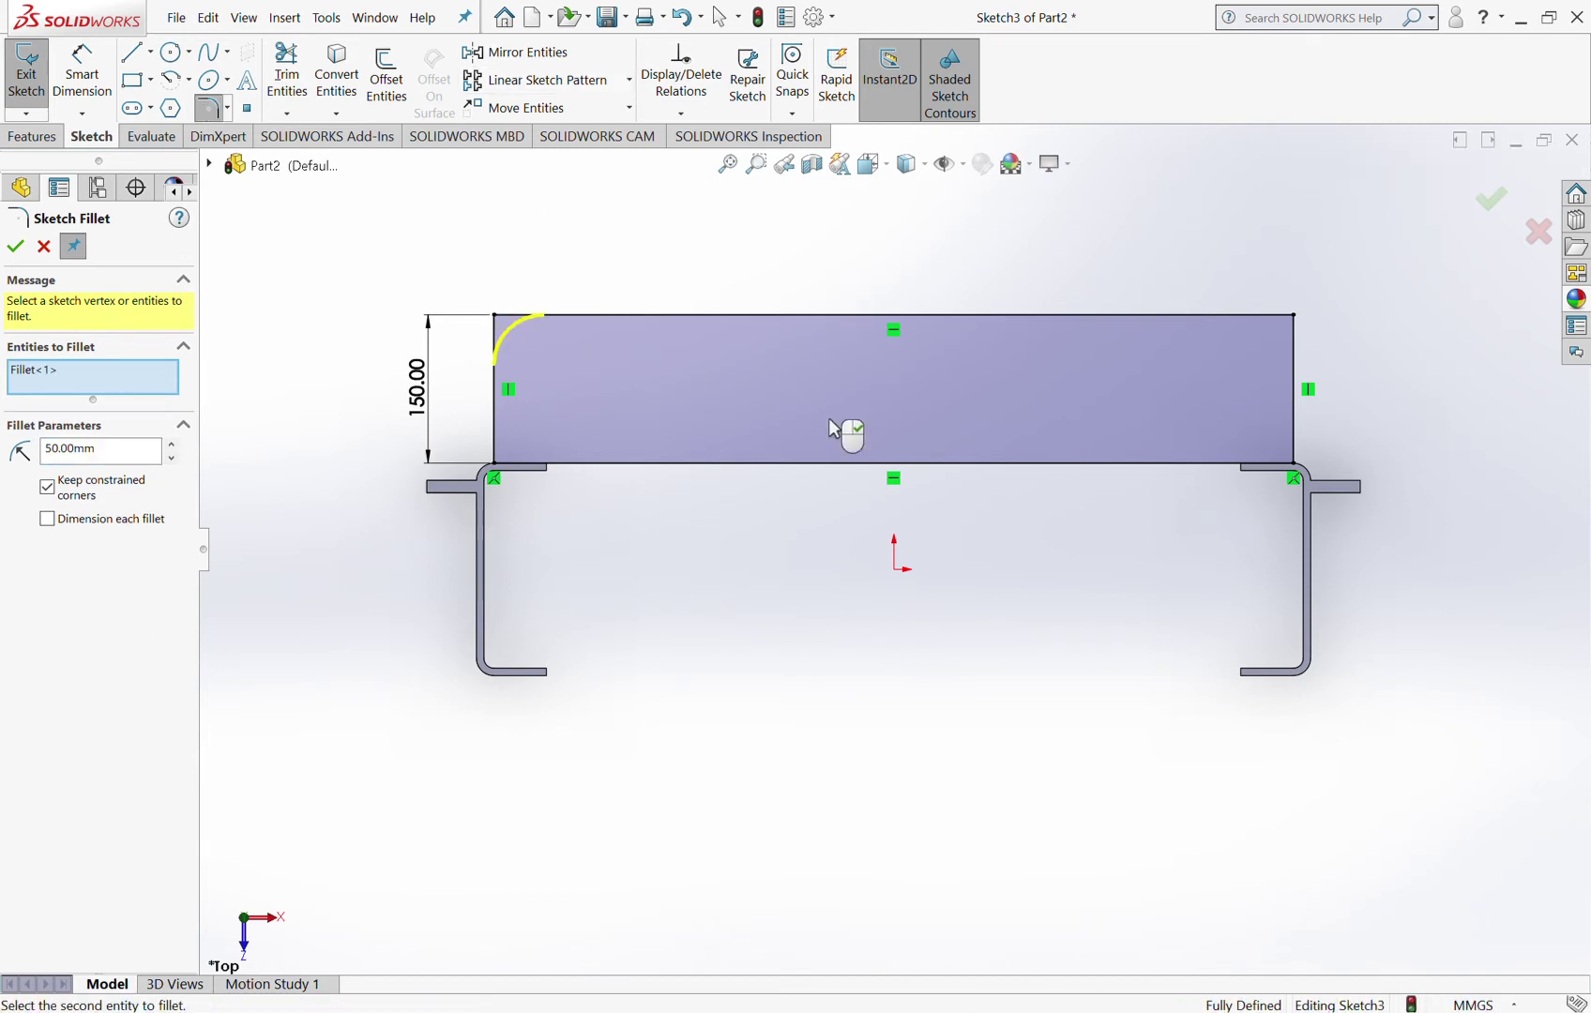
{"action": "left_click", "coordinate": [1293, 315]}
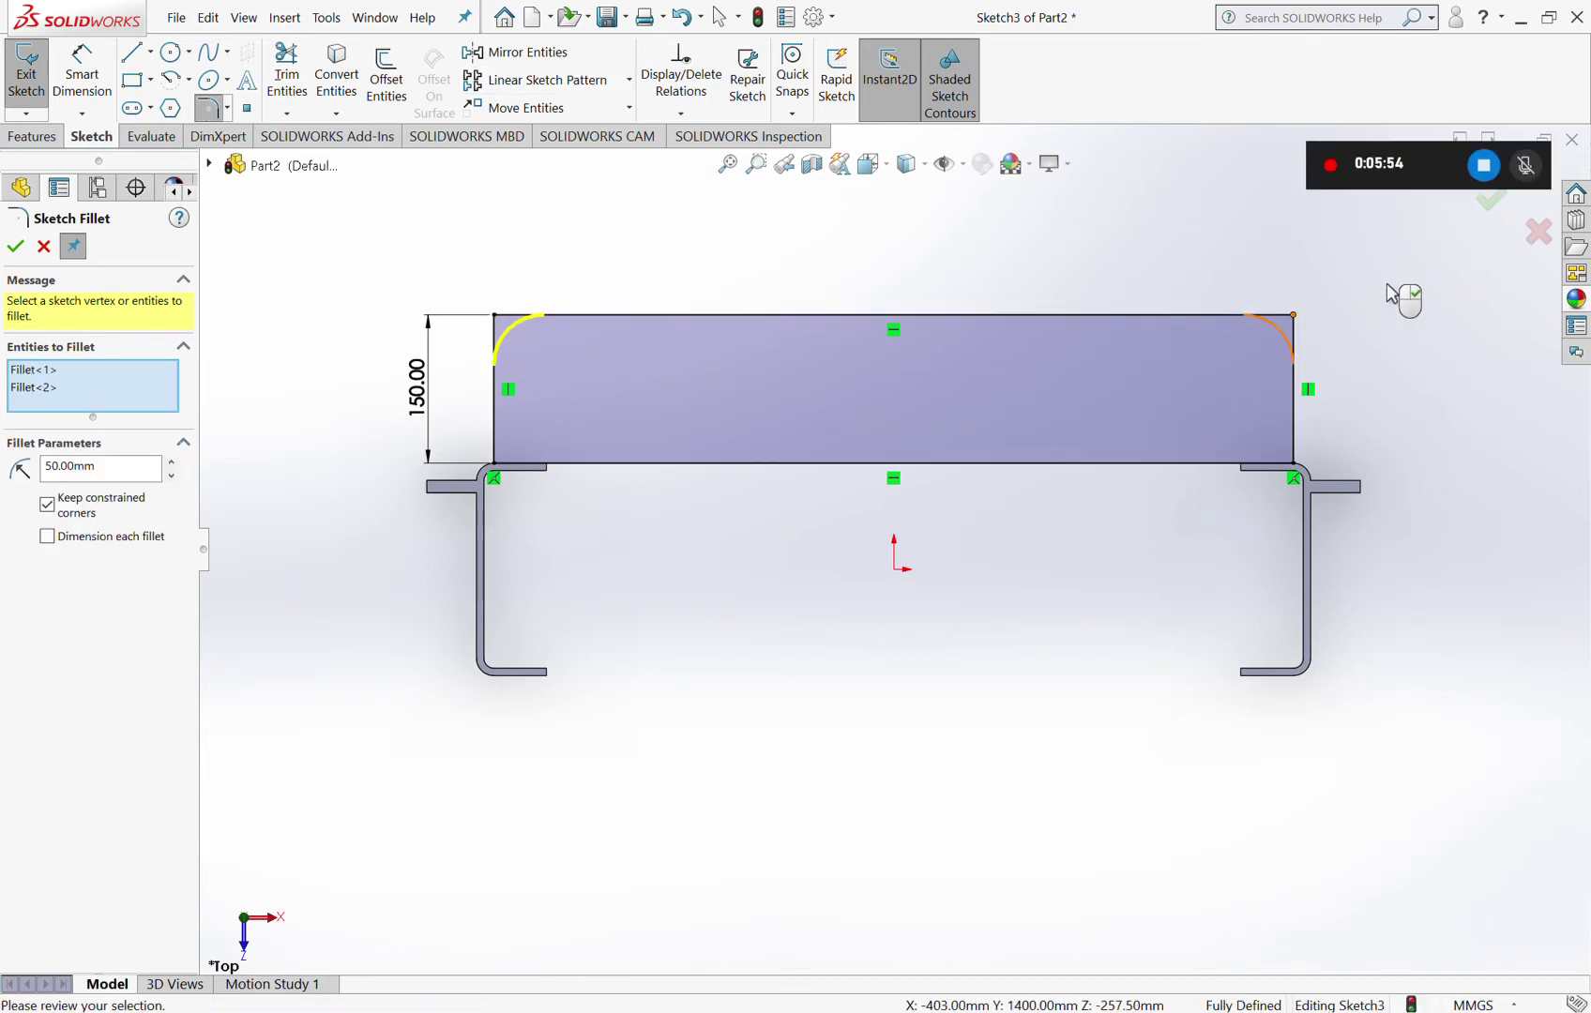
{"action": "left_click", "coordinate": [16, 248]}
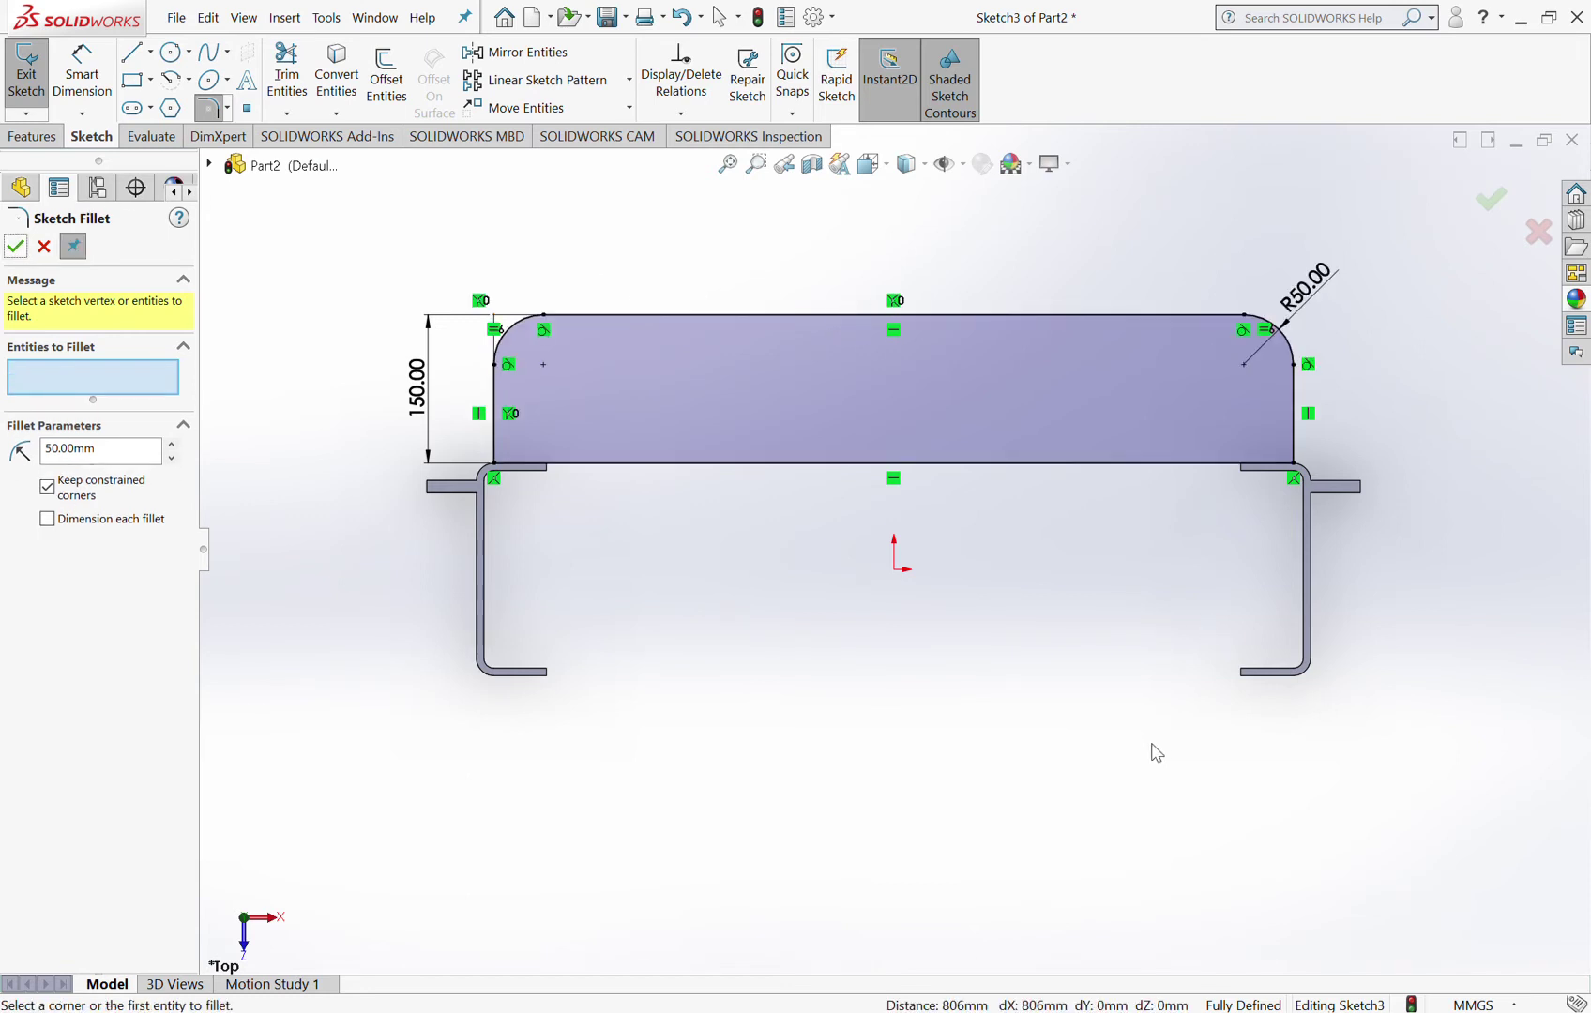
{"action": "mouse_move", "coordinate": [845, 562]}
{"action": "middle_mouse_down"}
{"action": "mouse_move", "coordinate": [751, 630]}
{"action": "mouse_move", "coordinate": [756, 658]}
{"action": "mouse_move", "coordinate": [810, 670]}
{"action": "middle_mouse_up"}
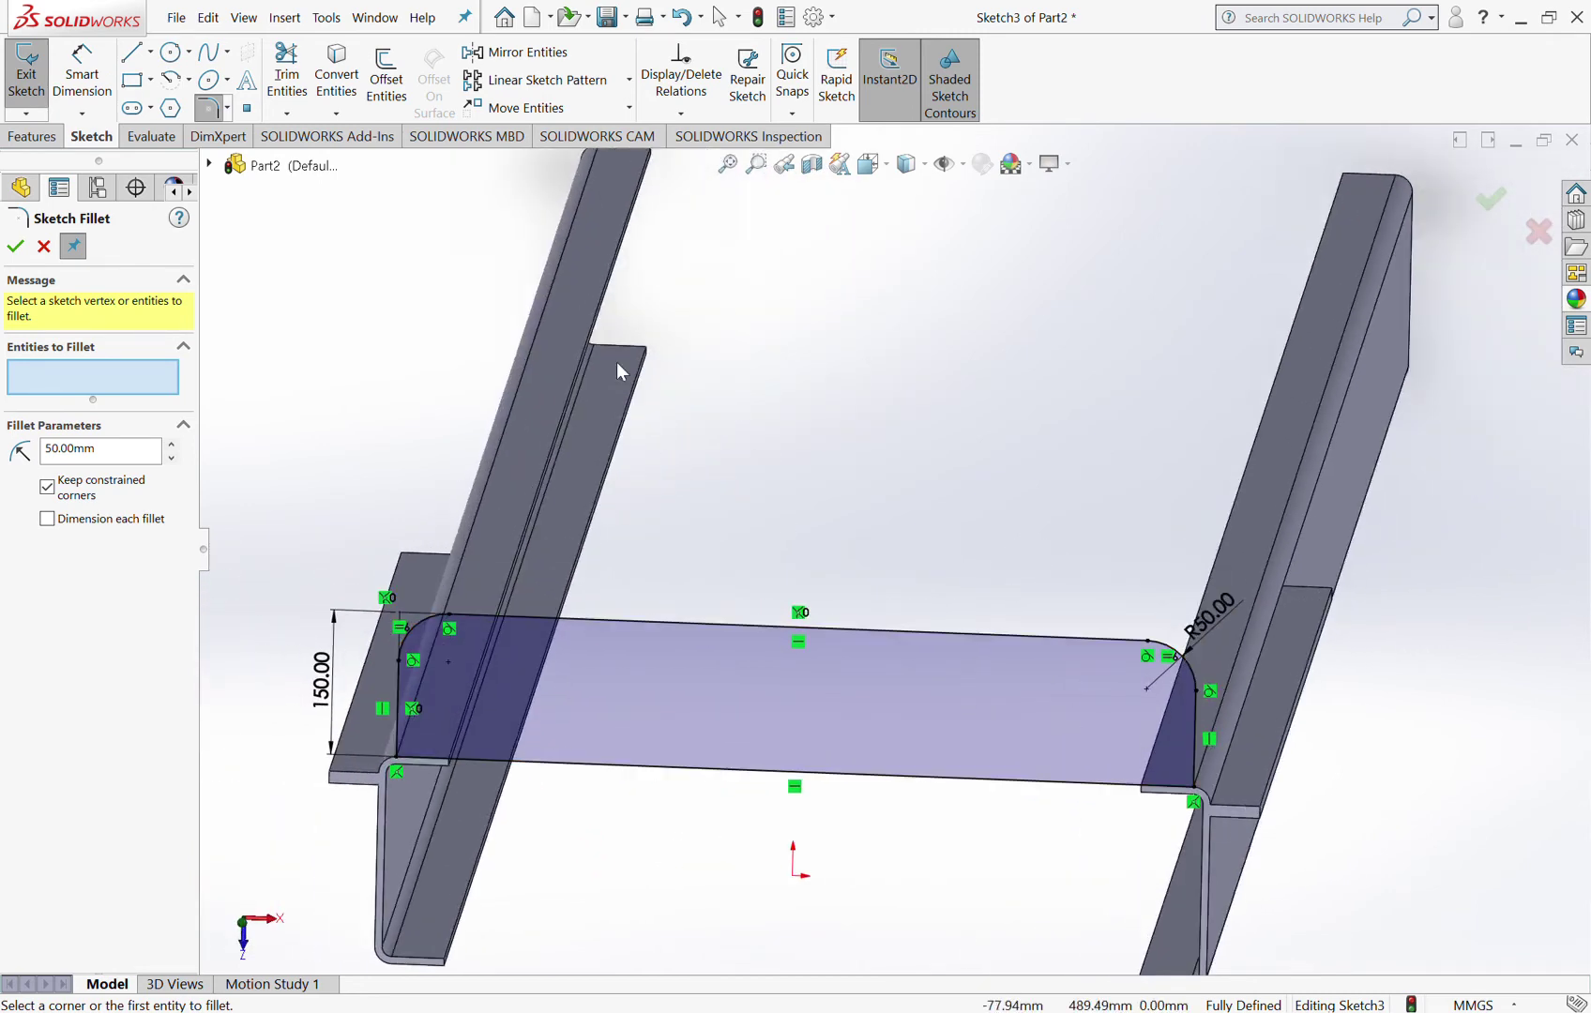
{"action": "left_click", "coordinate": [42, 137]}
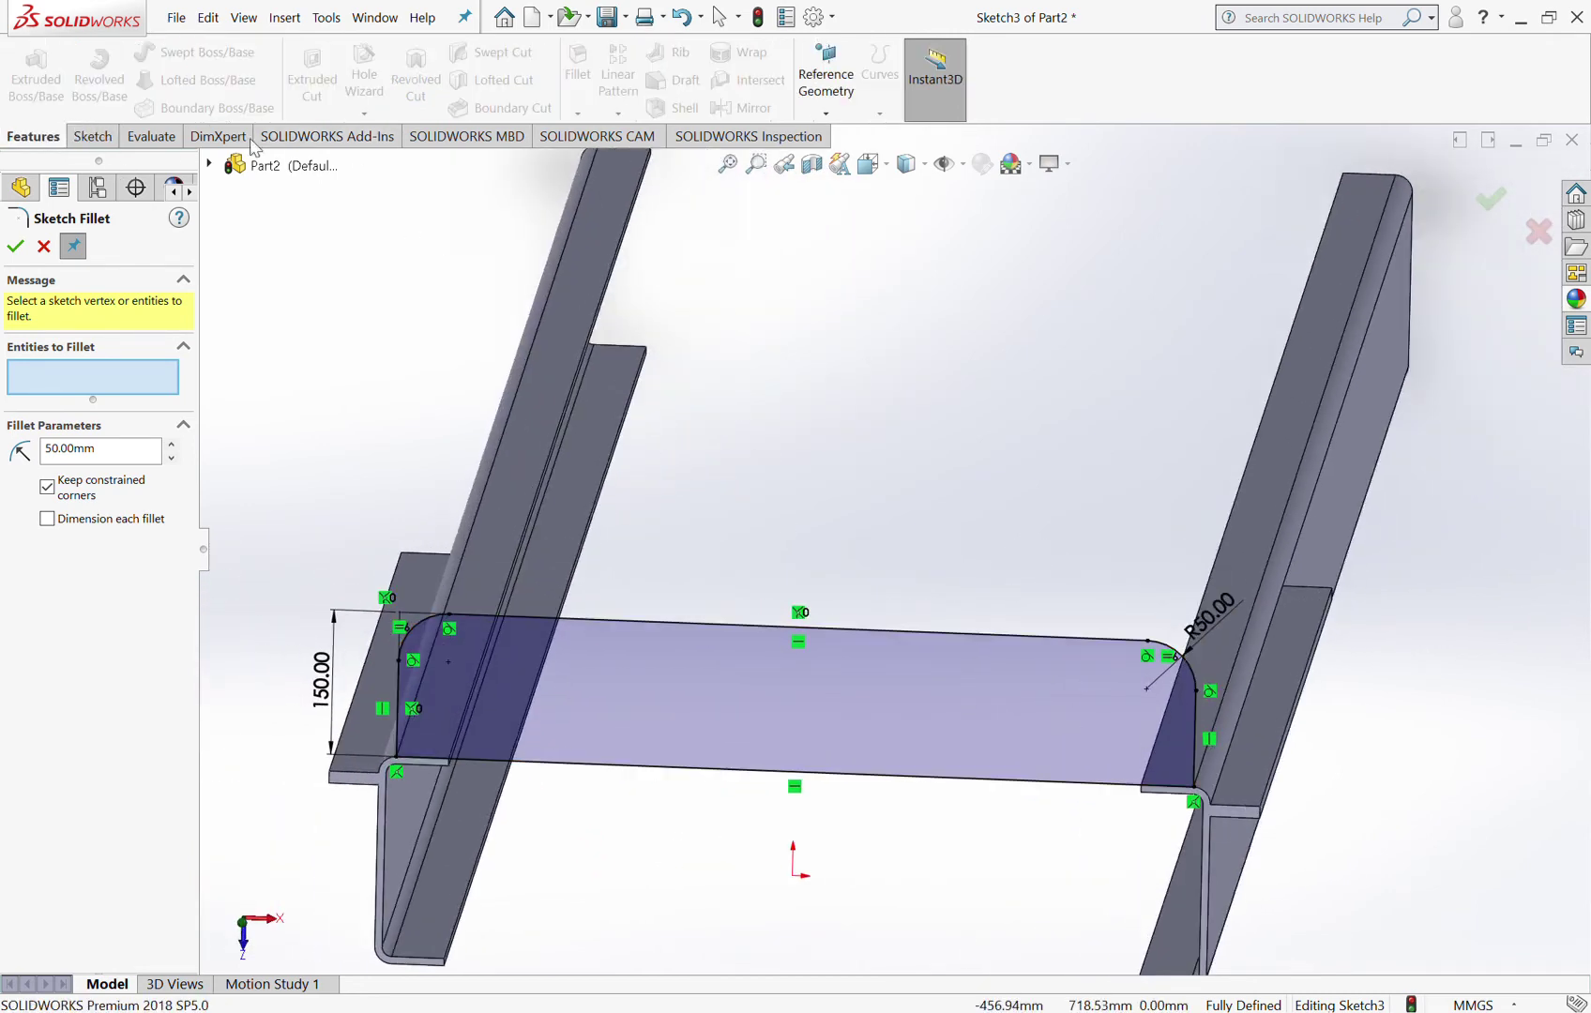
{"action": "left_click", "coordinate": [1492, 199]}
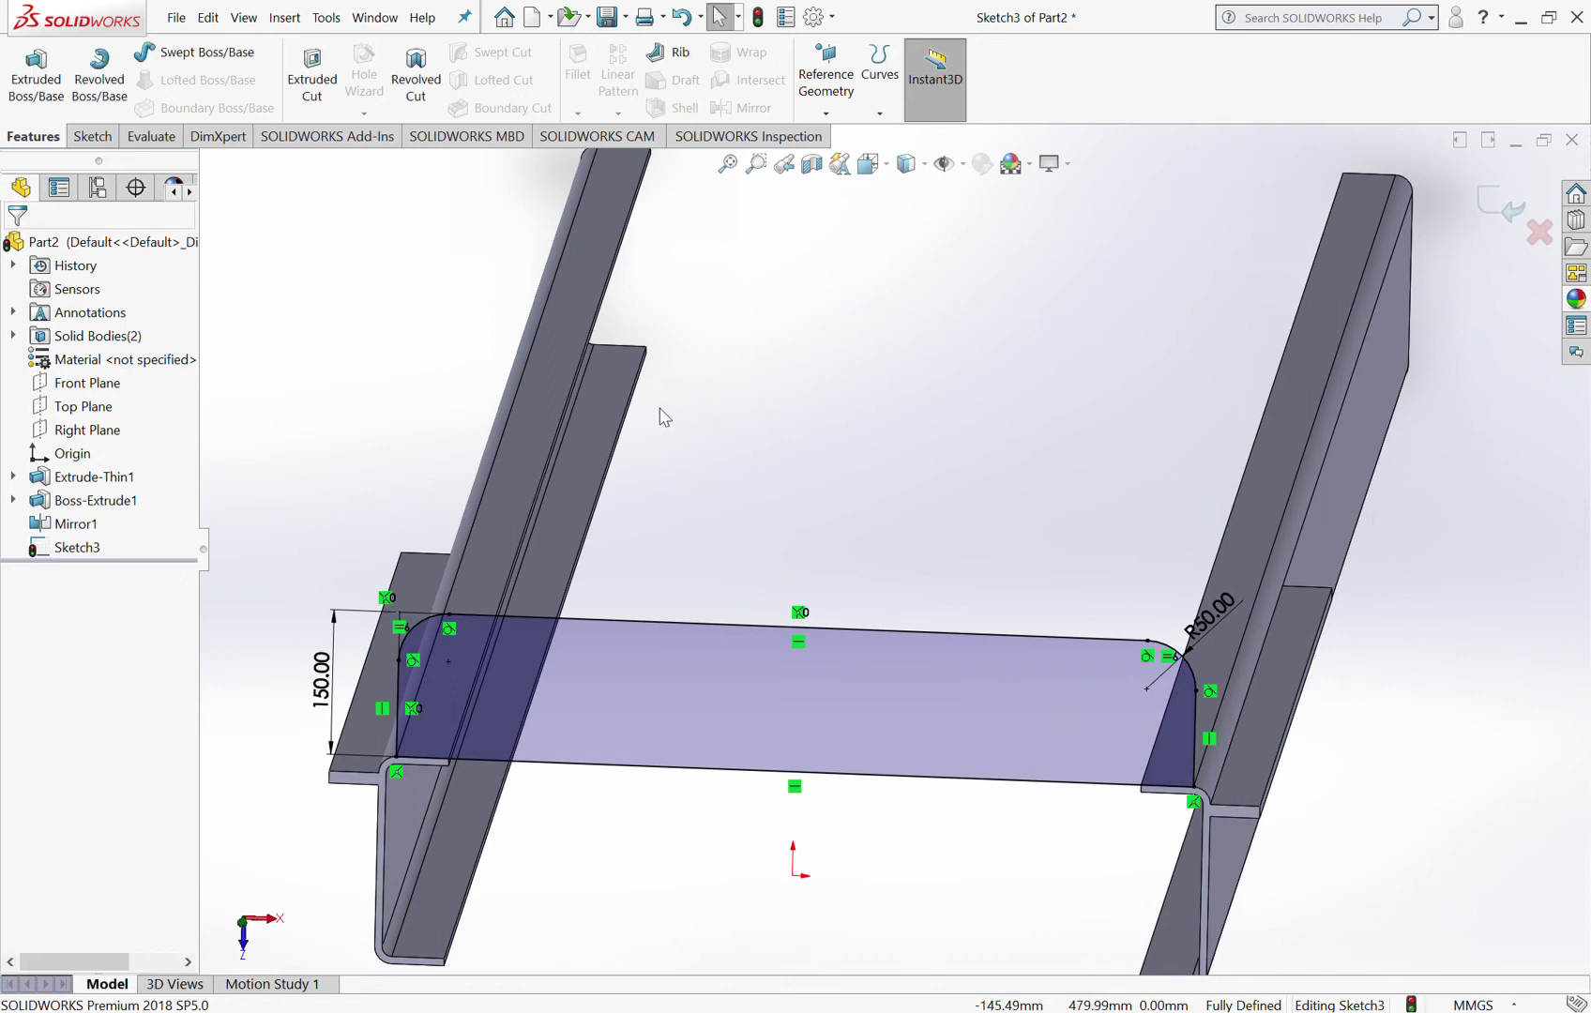
Step: Extrude the rounded rectangle 38 mm Blind in the reversed direction, merged with both channels
{"action": "left_click", "coordinate": [37, 93]}
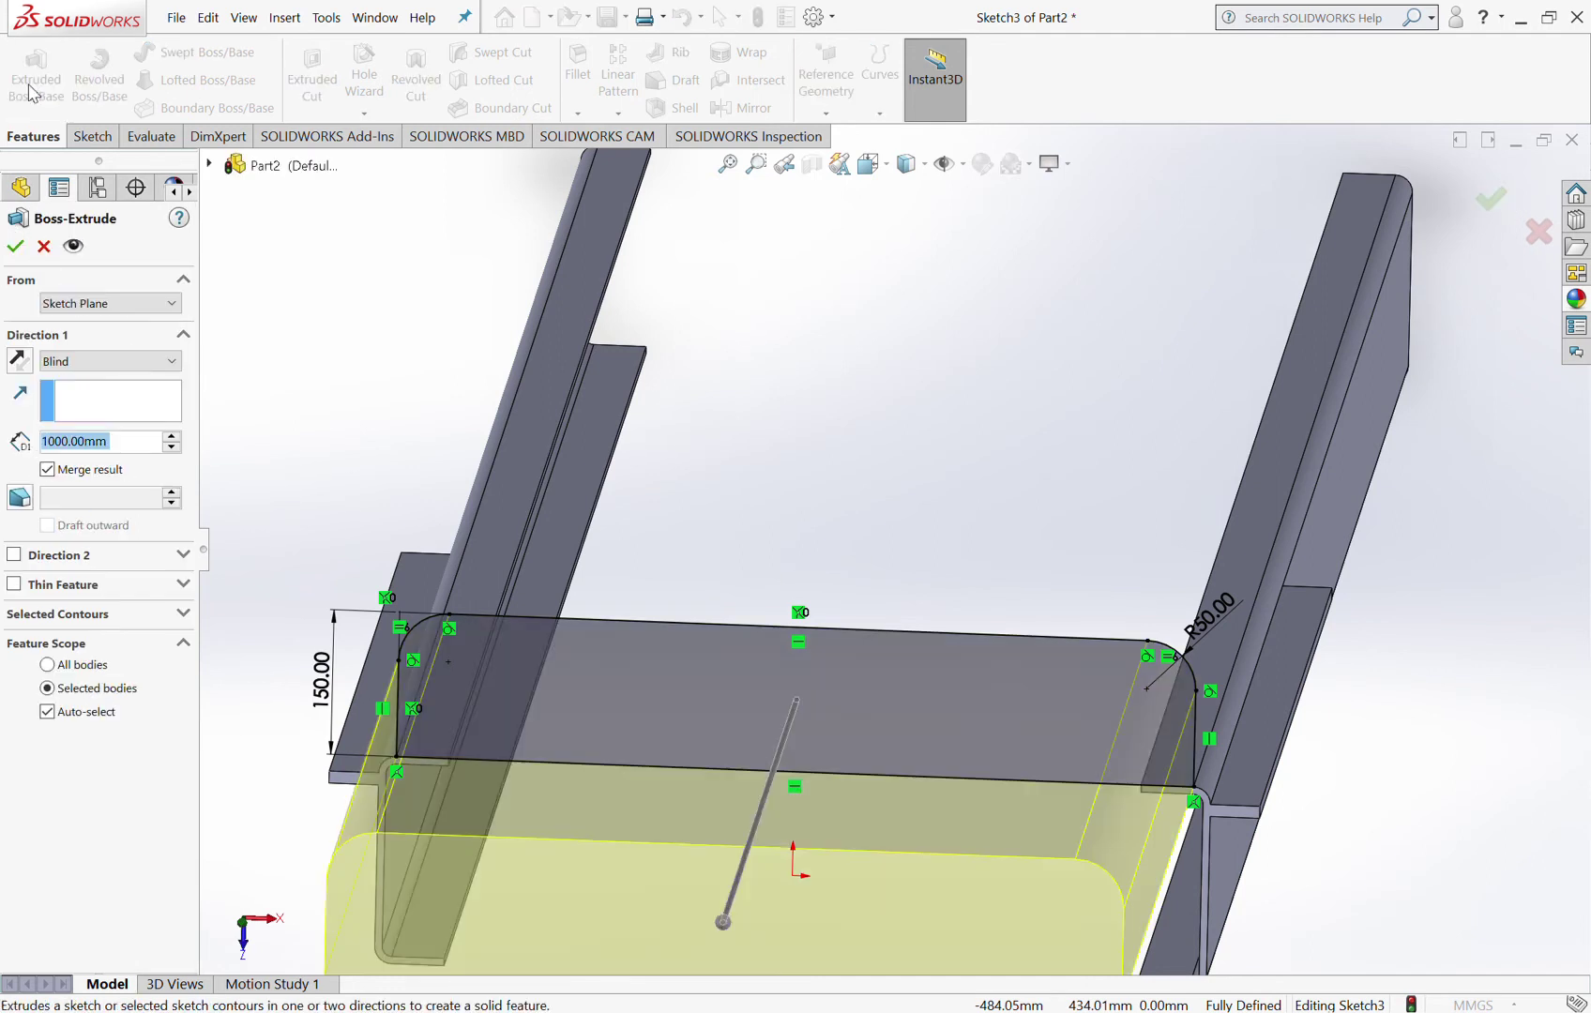
{"action": "type", "text": "38"}
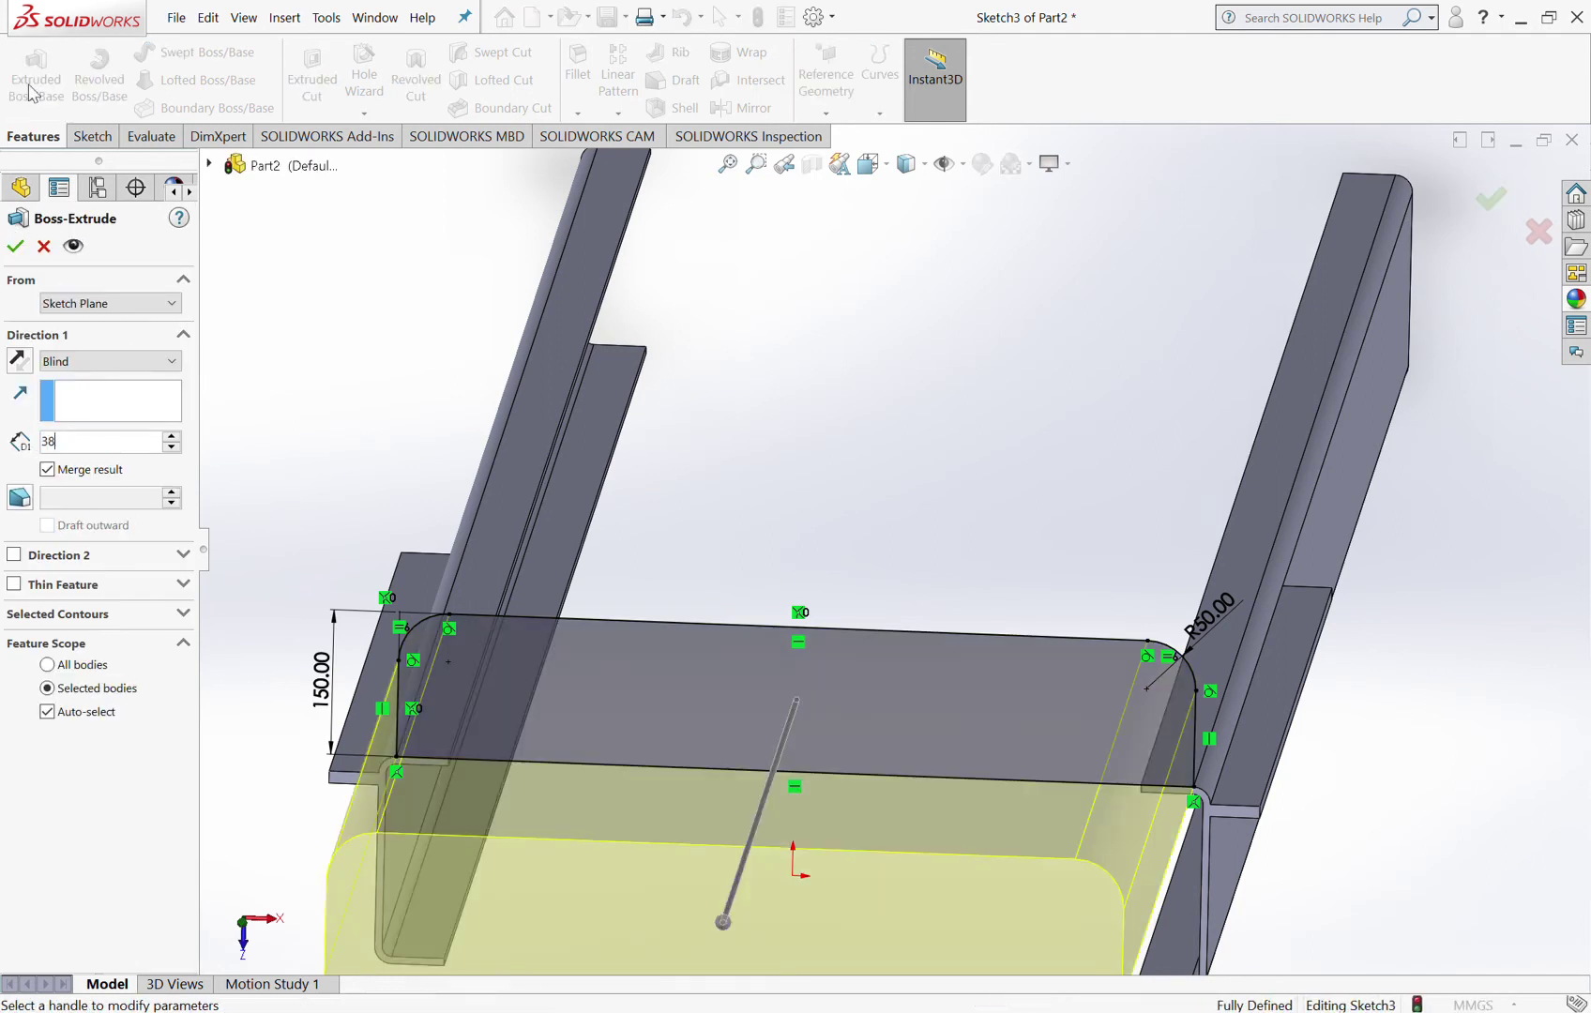
{"action": "key", "text": "Return"}
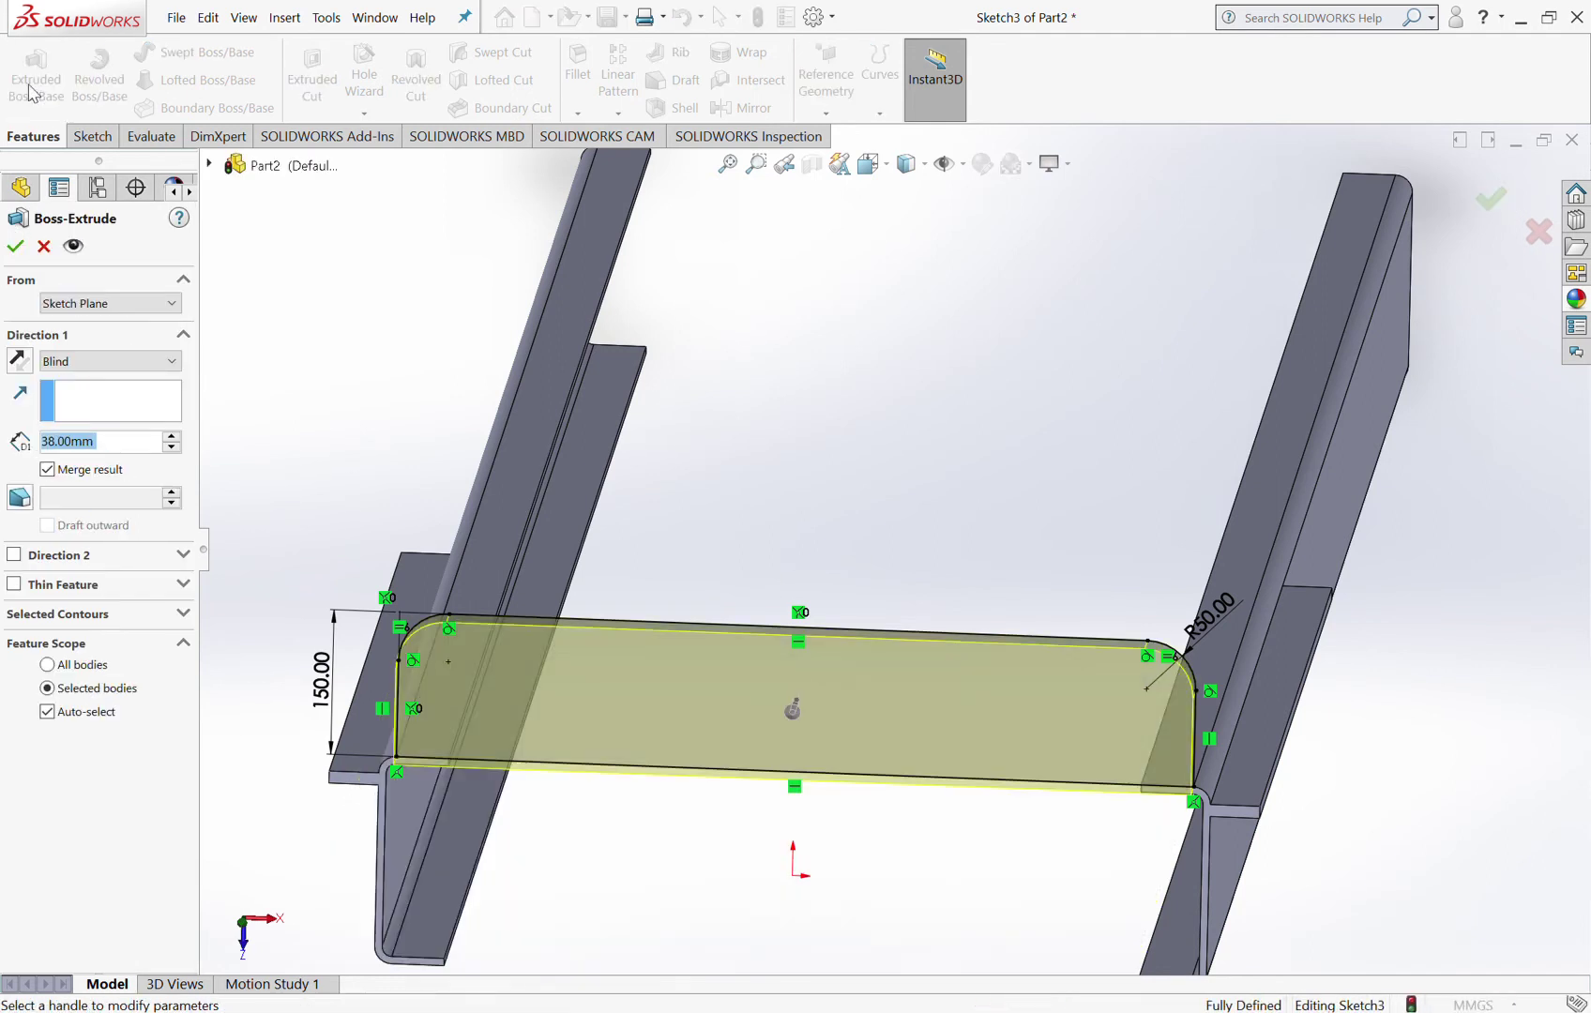
{"action": "left_click", "coordinate": [22, 364]}
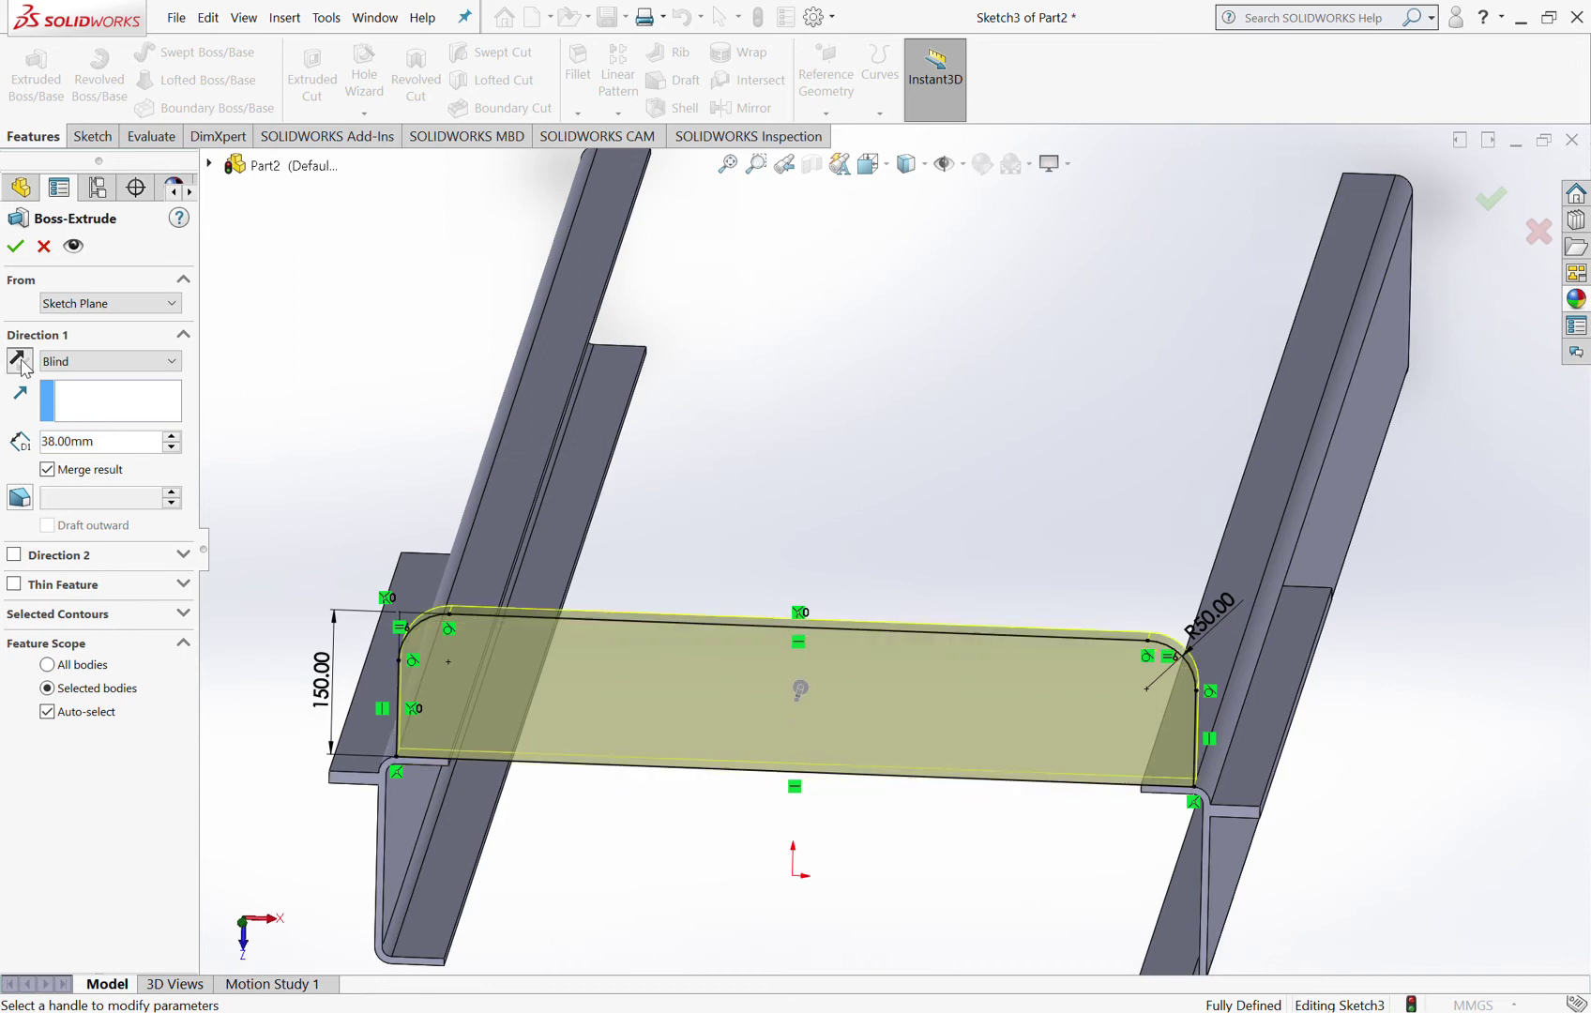
{"action": "left_click", "coordinate": [1496, 209]}
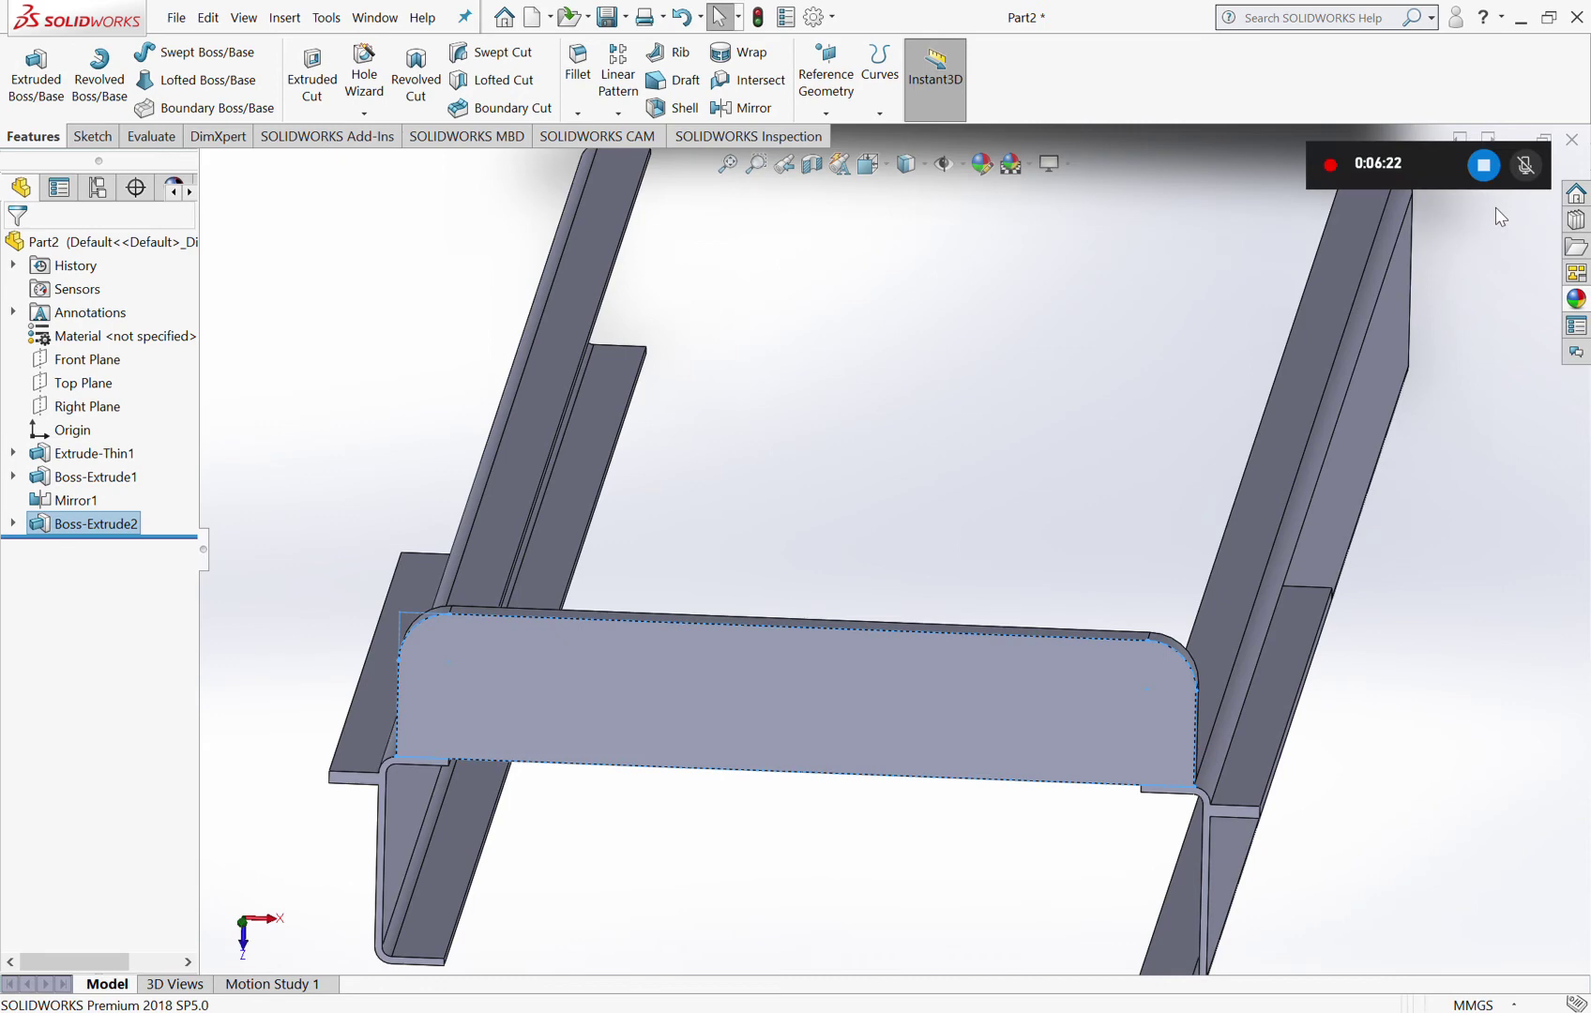
Step: Examine the top plate and both columns from several sides, finishing in the Back view
{"action": "scroll", "coordinate": [905, 495], "scroll_direction": "down", "scroll_amount": 3}
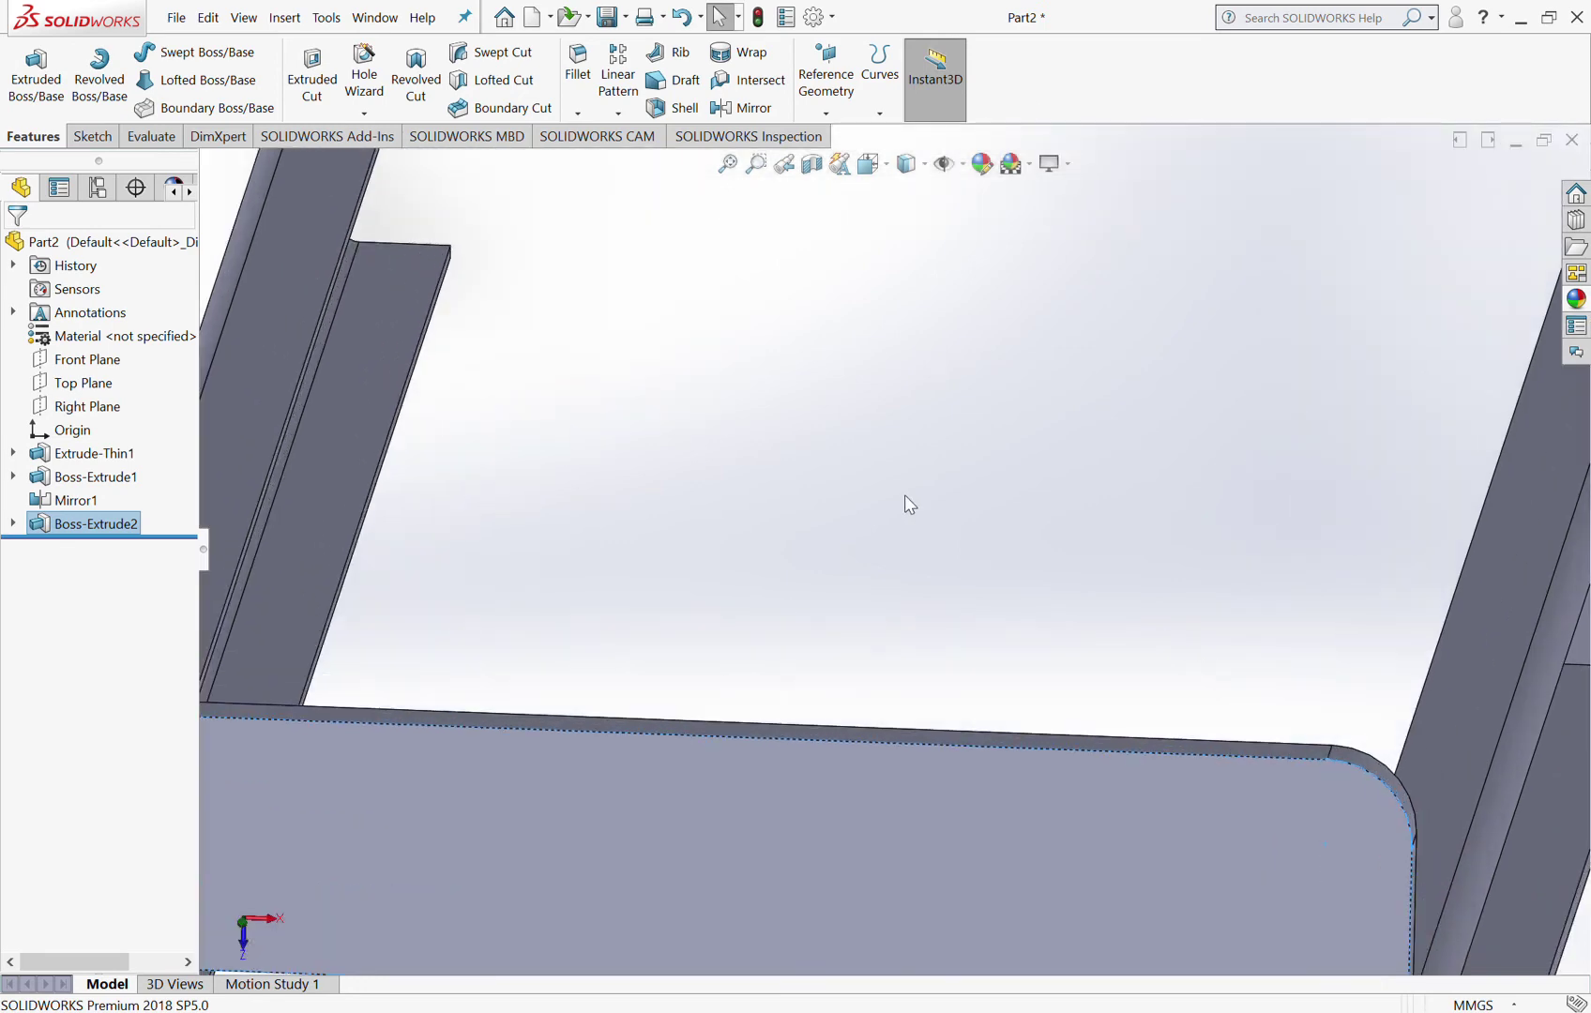
{"action": "scroll", "coordinate": [905, 497], "scroll_direction": "up", "scroll_amount": 5}
{"action": "left_click", "coordinate": [906, 494]}
{"action": "middle_click_drag", "start_coordinate": [905, 494], "coordinate": [724, 699]}
{"action": "middle_click_drag", "start_coordinate": [985, 563], "coordinate": [1010, 480]}
{"action": "key", "text": "space"}
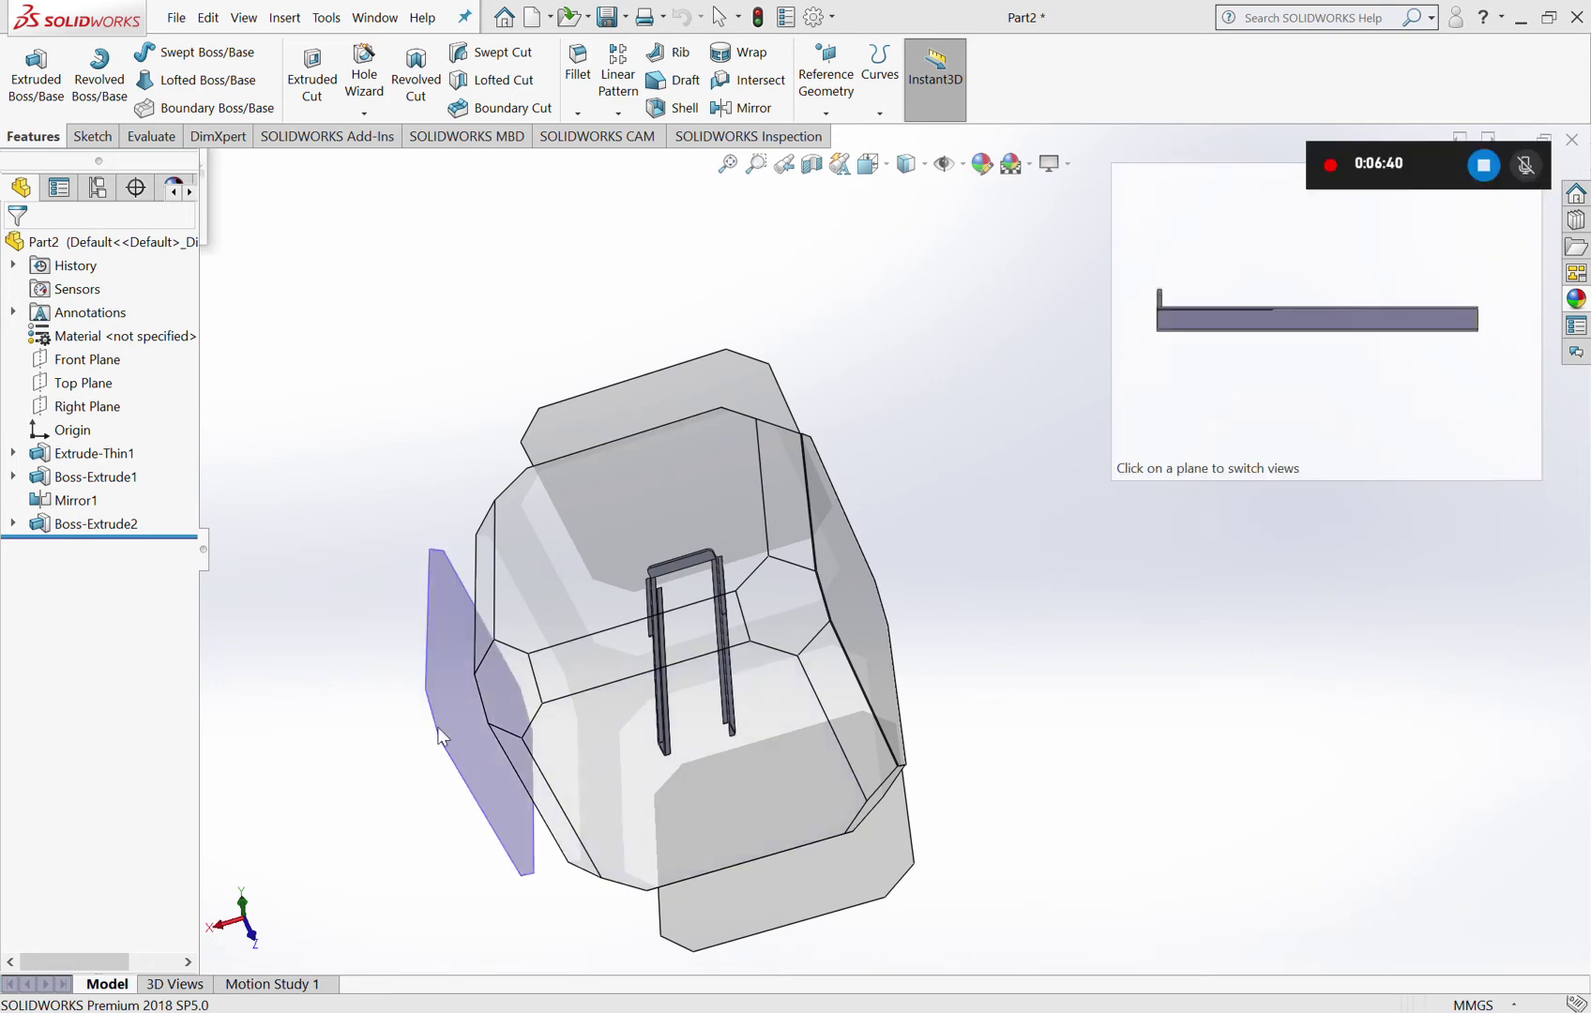
{"action": "left_click", "coordinate": [673, 572]}
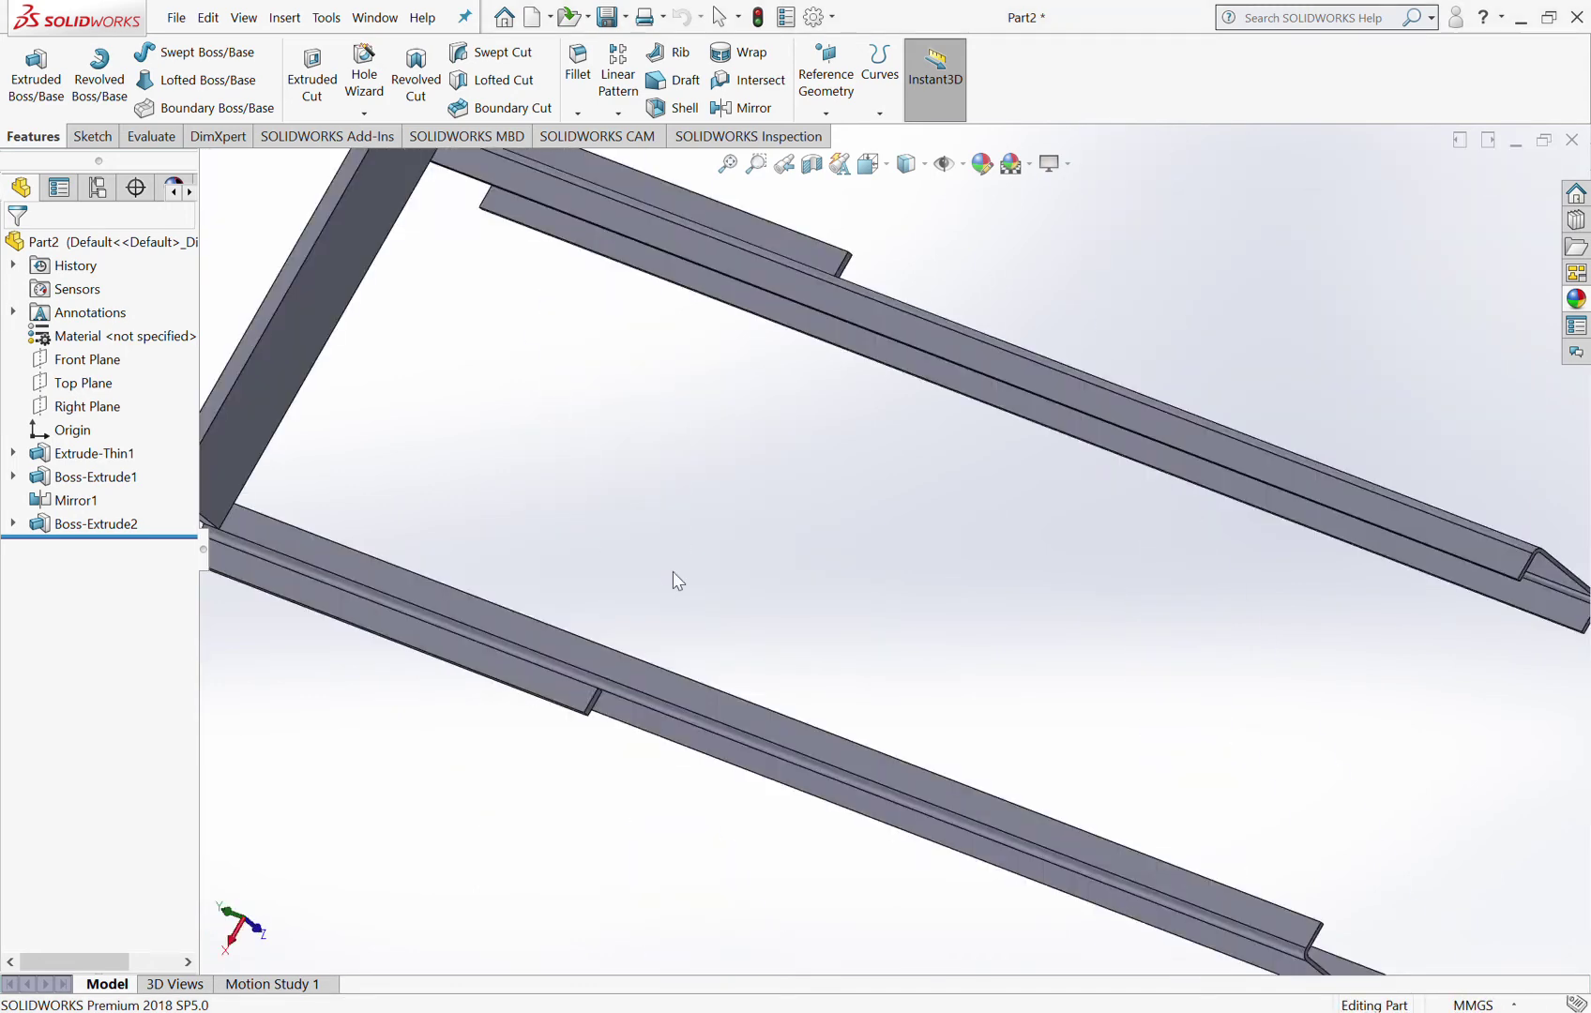
{"action": "key", "text": "ctrl+7"}
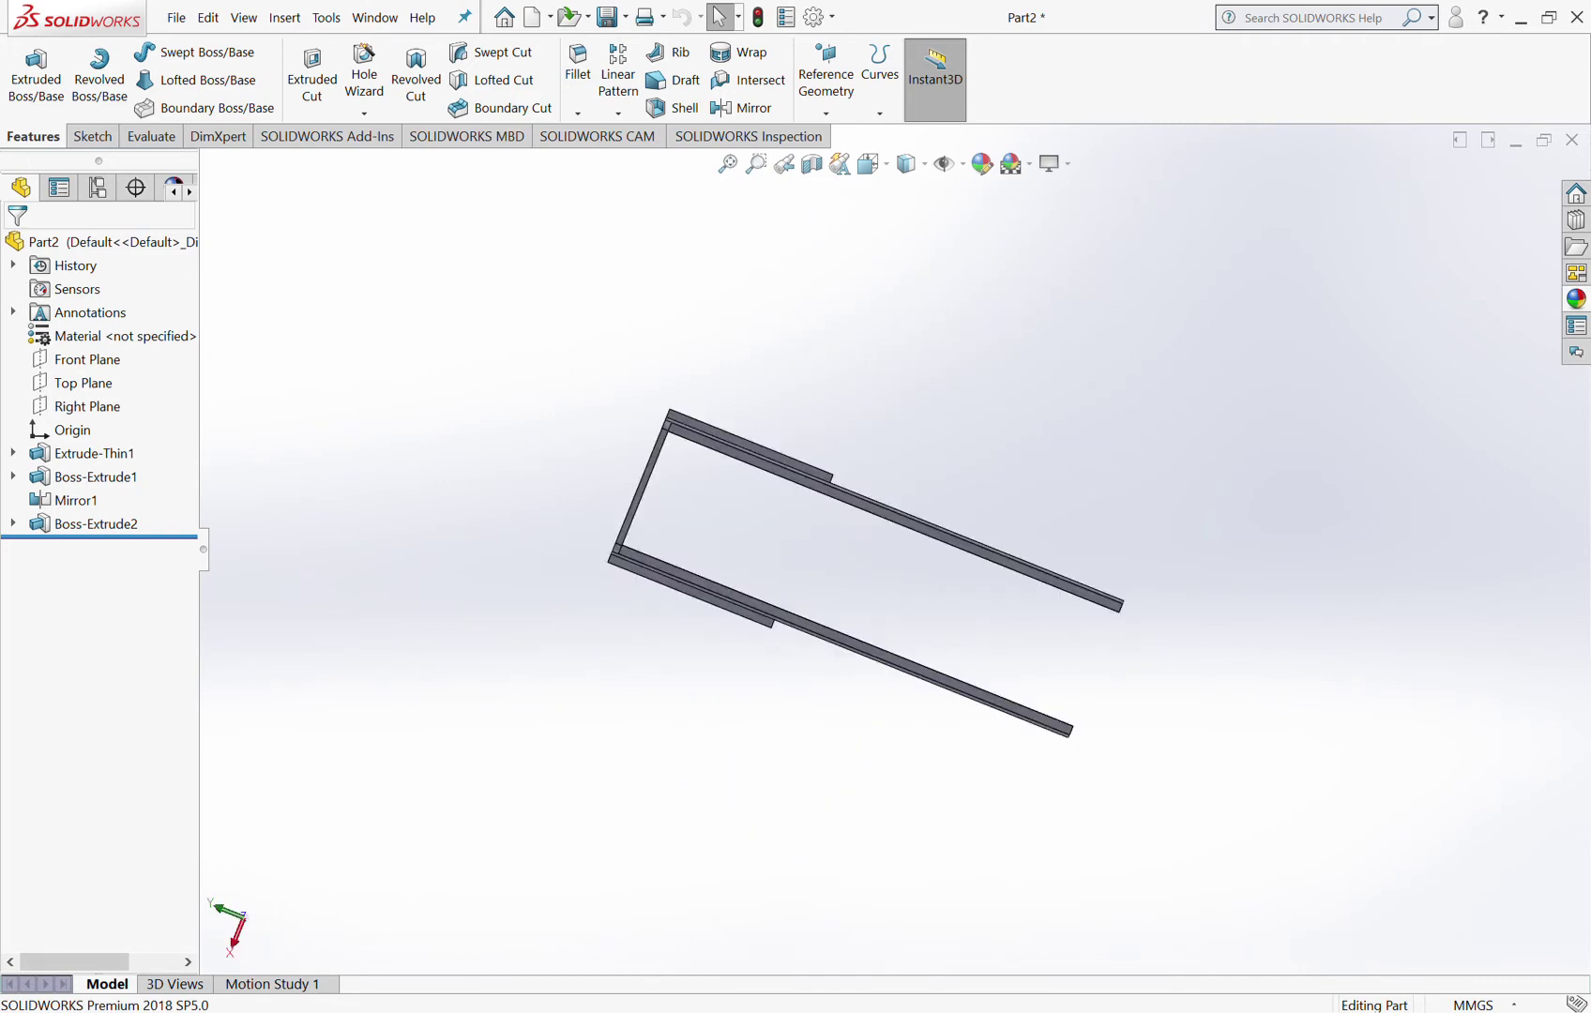
{"action": "middle_click_drag", "start_coordinate": [901, 563], "coordinate": [821, 543]}
{"action": "key", "text": "space"}
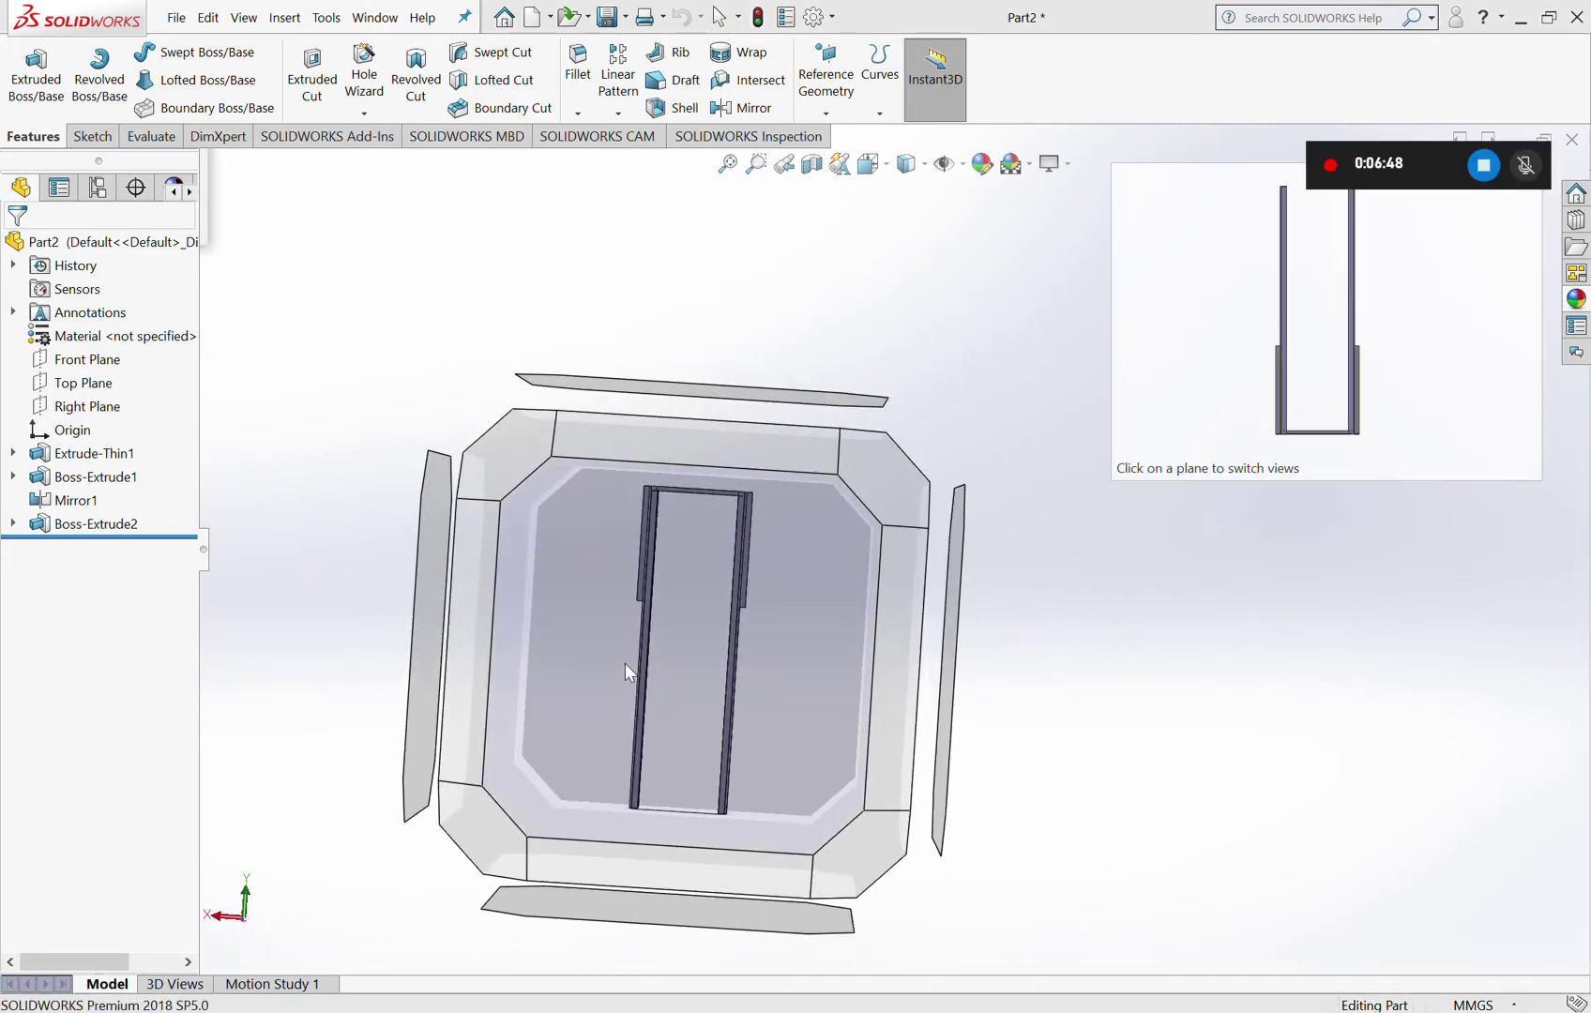
{"action": "left_click", "coordinate": [625, 664]}
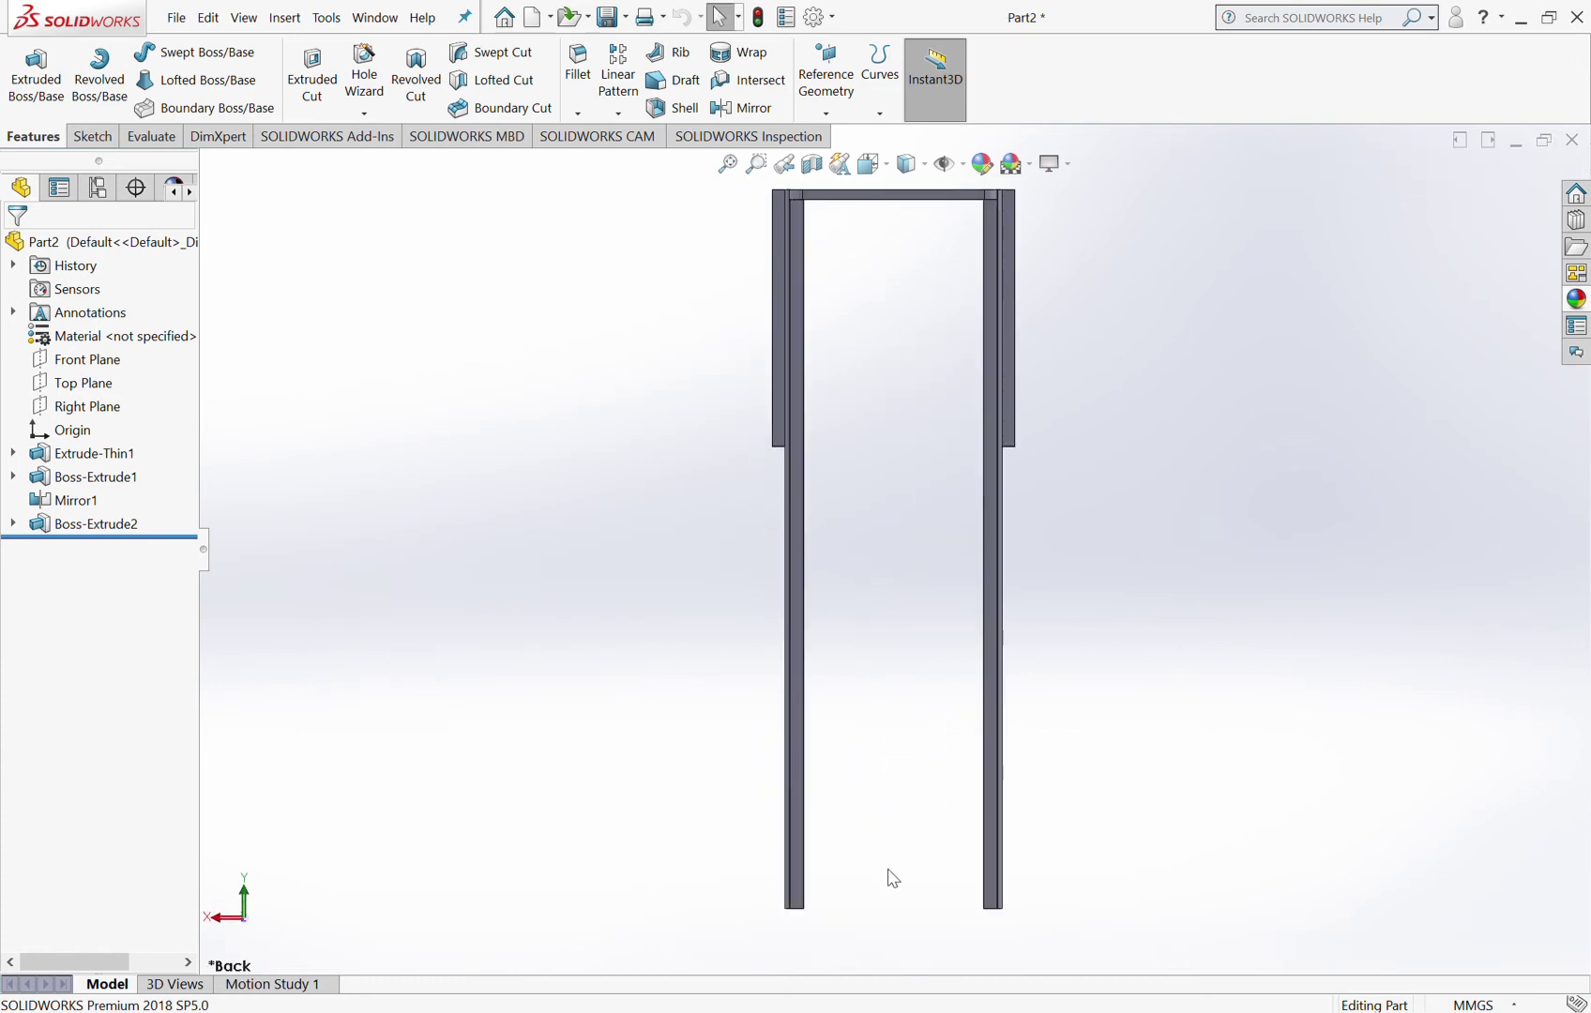
Step: Sketch a corner rectangle about 806 by 115 mm on the columns' rear flange face, spanning both channels near their lower ends
{"action": "key", "text": "z"}
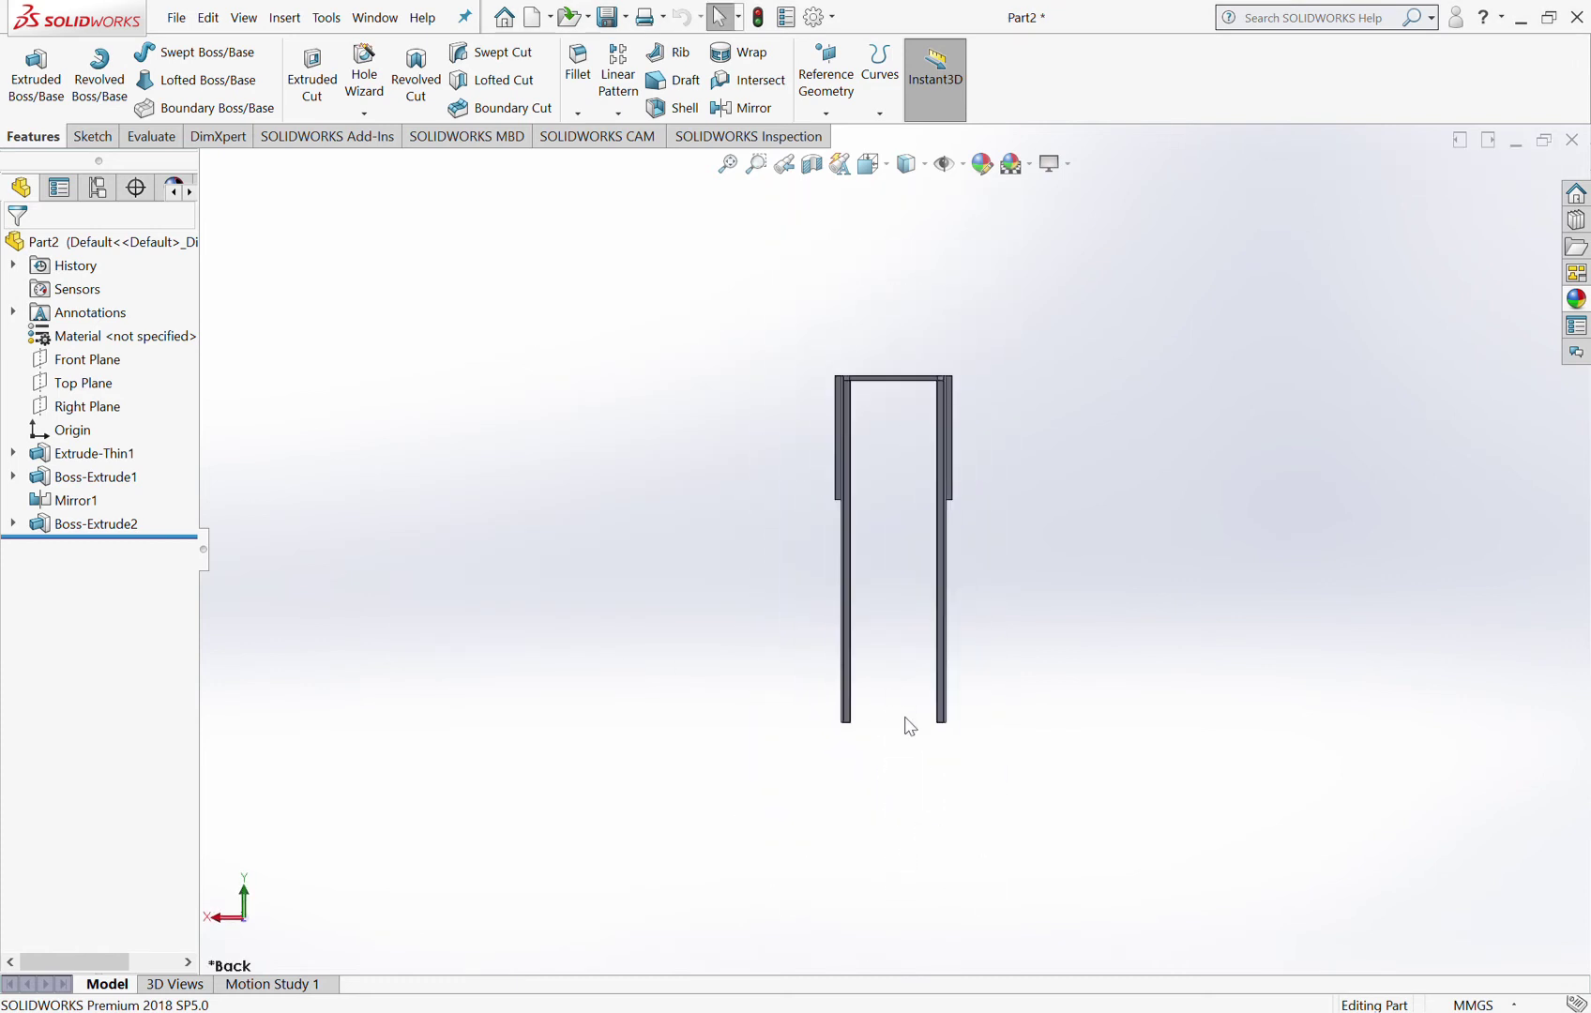
{"action": "scroll", "coordinate": [909, 729], "scroll_direction": "down", "scroll_amount": 6}
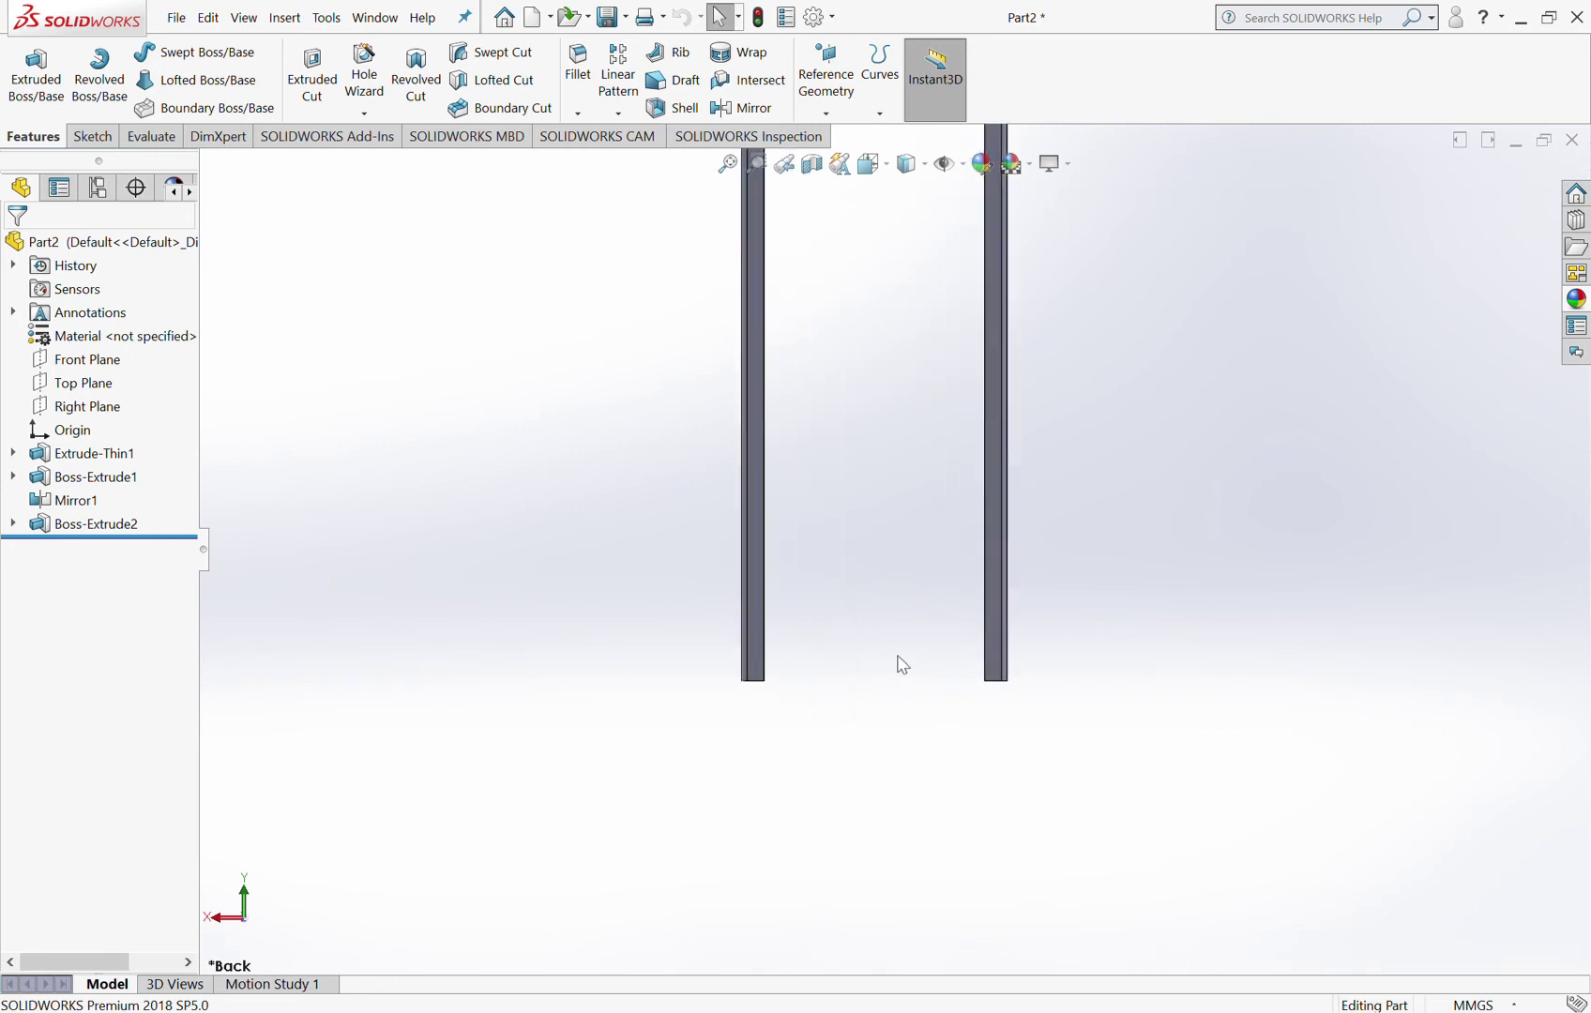
{"action": "scroll", "coordinate": [902, 664], "scroll_direction": "down", "scroll_amount": 4}
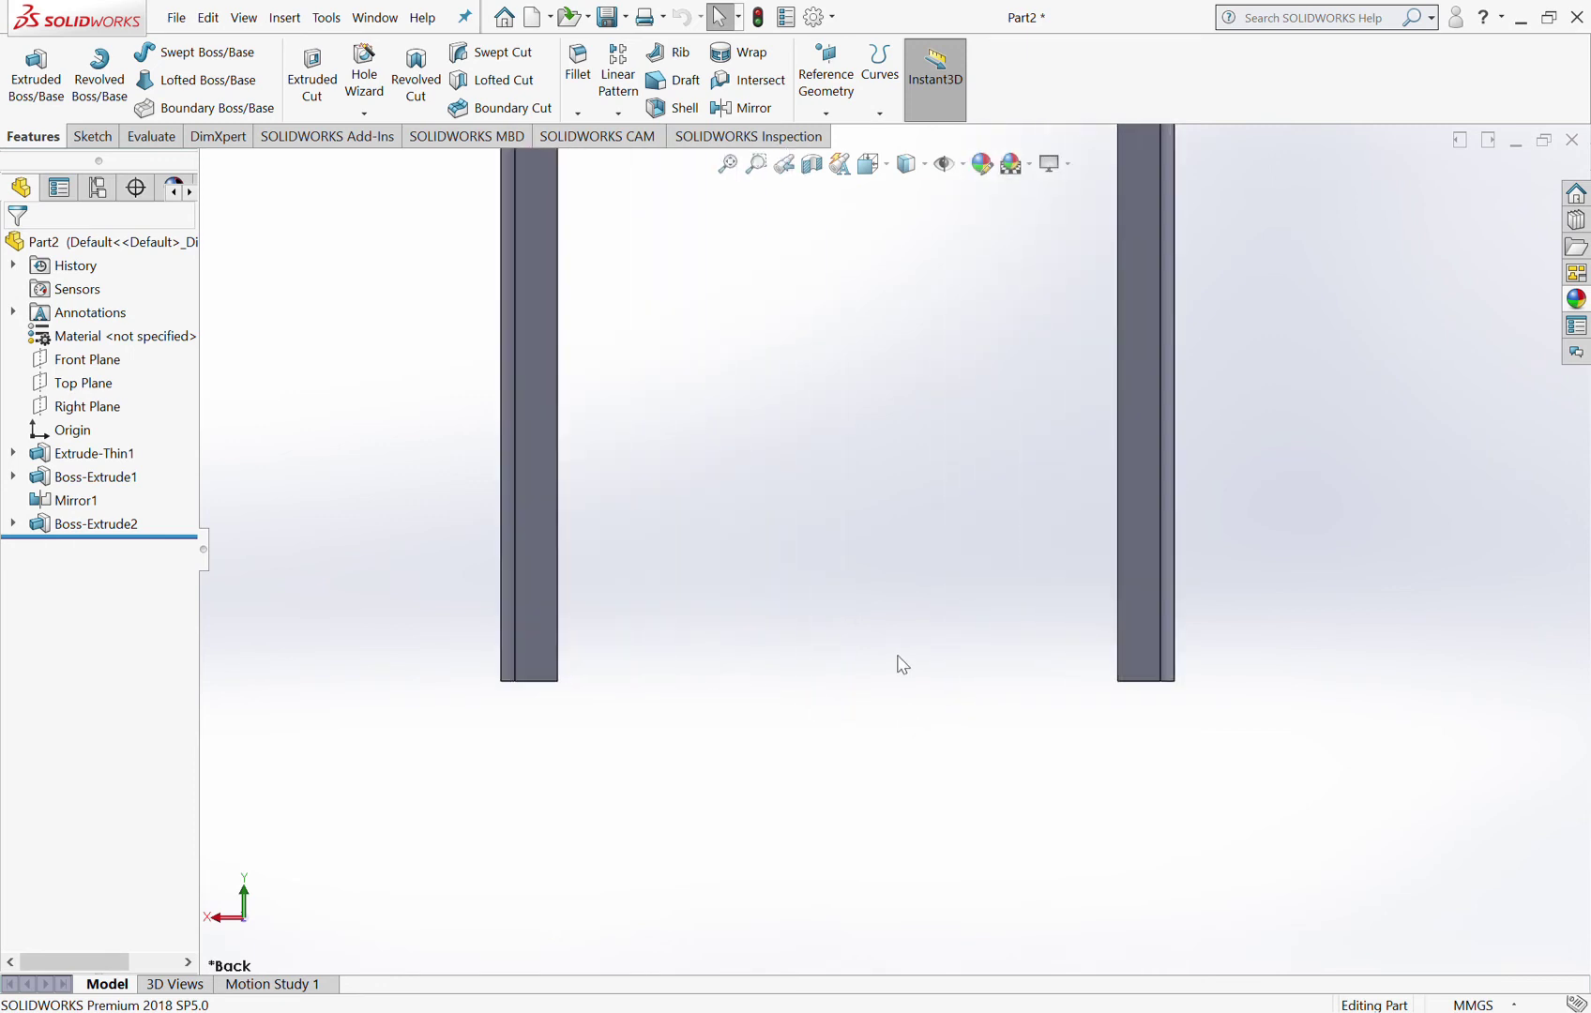
{"action": "scroll", "coordinate": [901, 664], "scroll_direction": "down", "scroll_amount": 2}
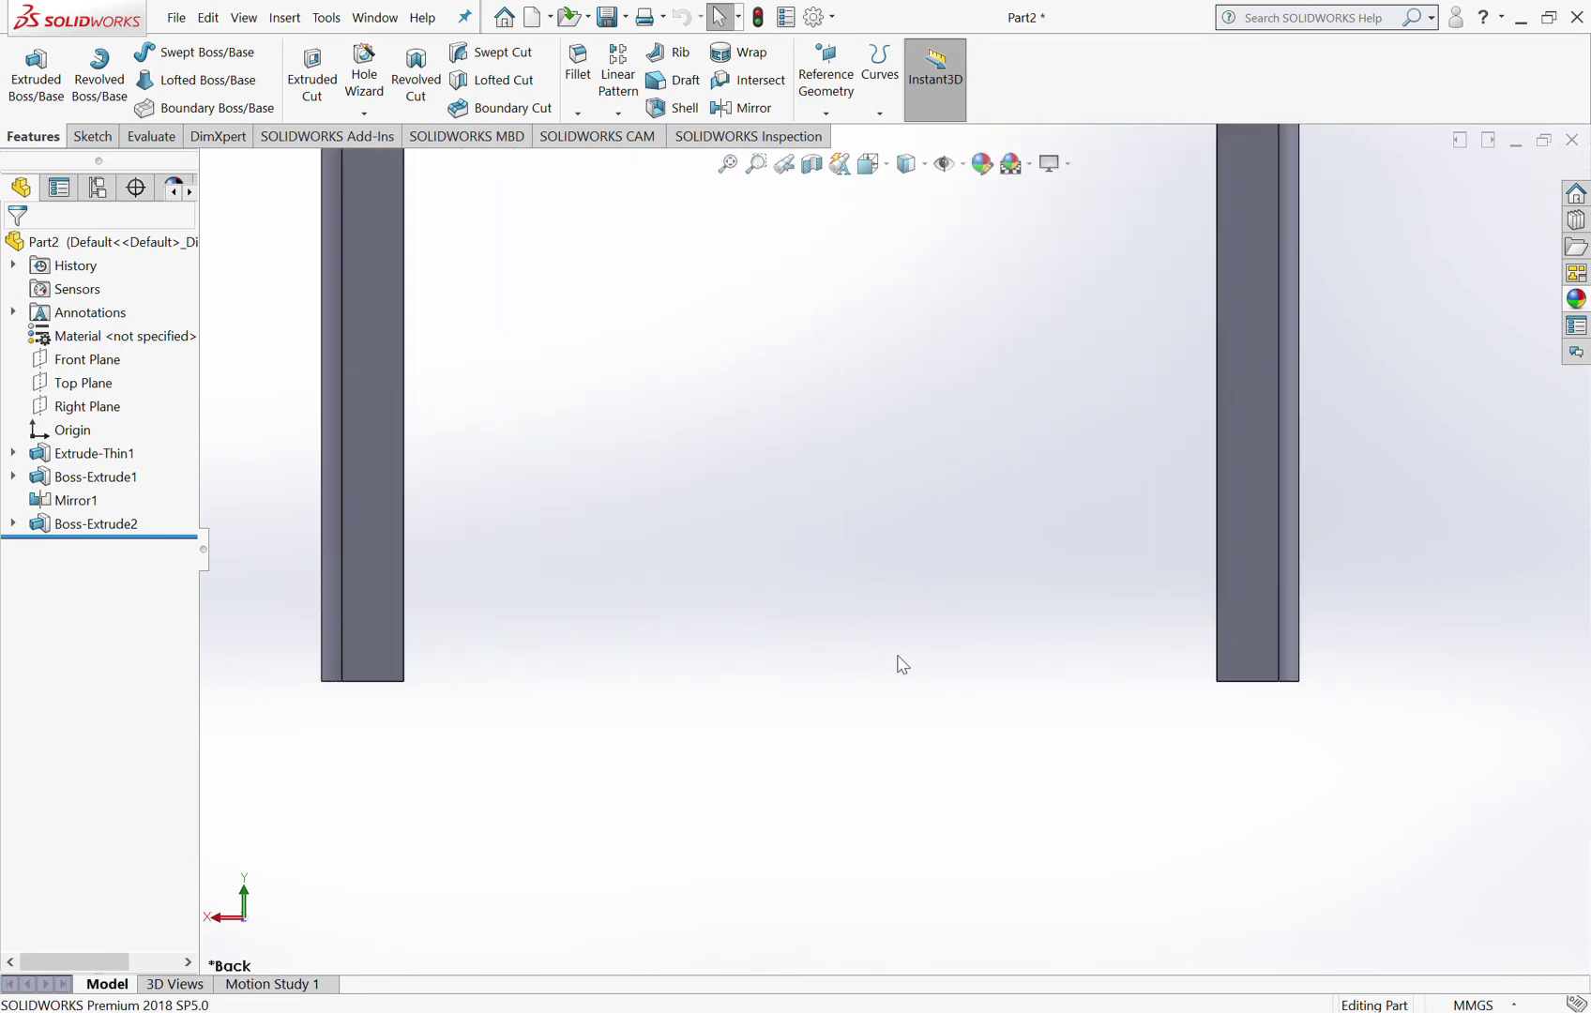
{"action": "left_click", "coordinate": [386, 529]}
{"action": "left_click", "coordinate": [92, 138]}
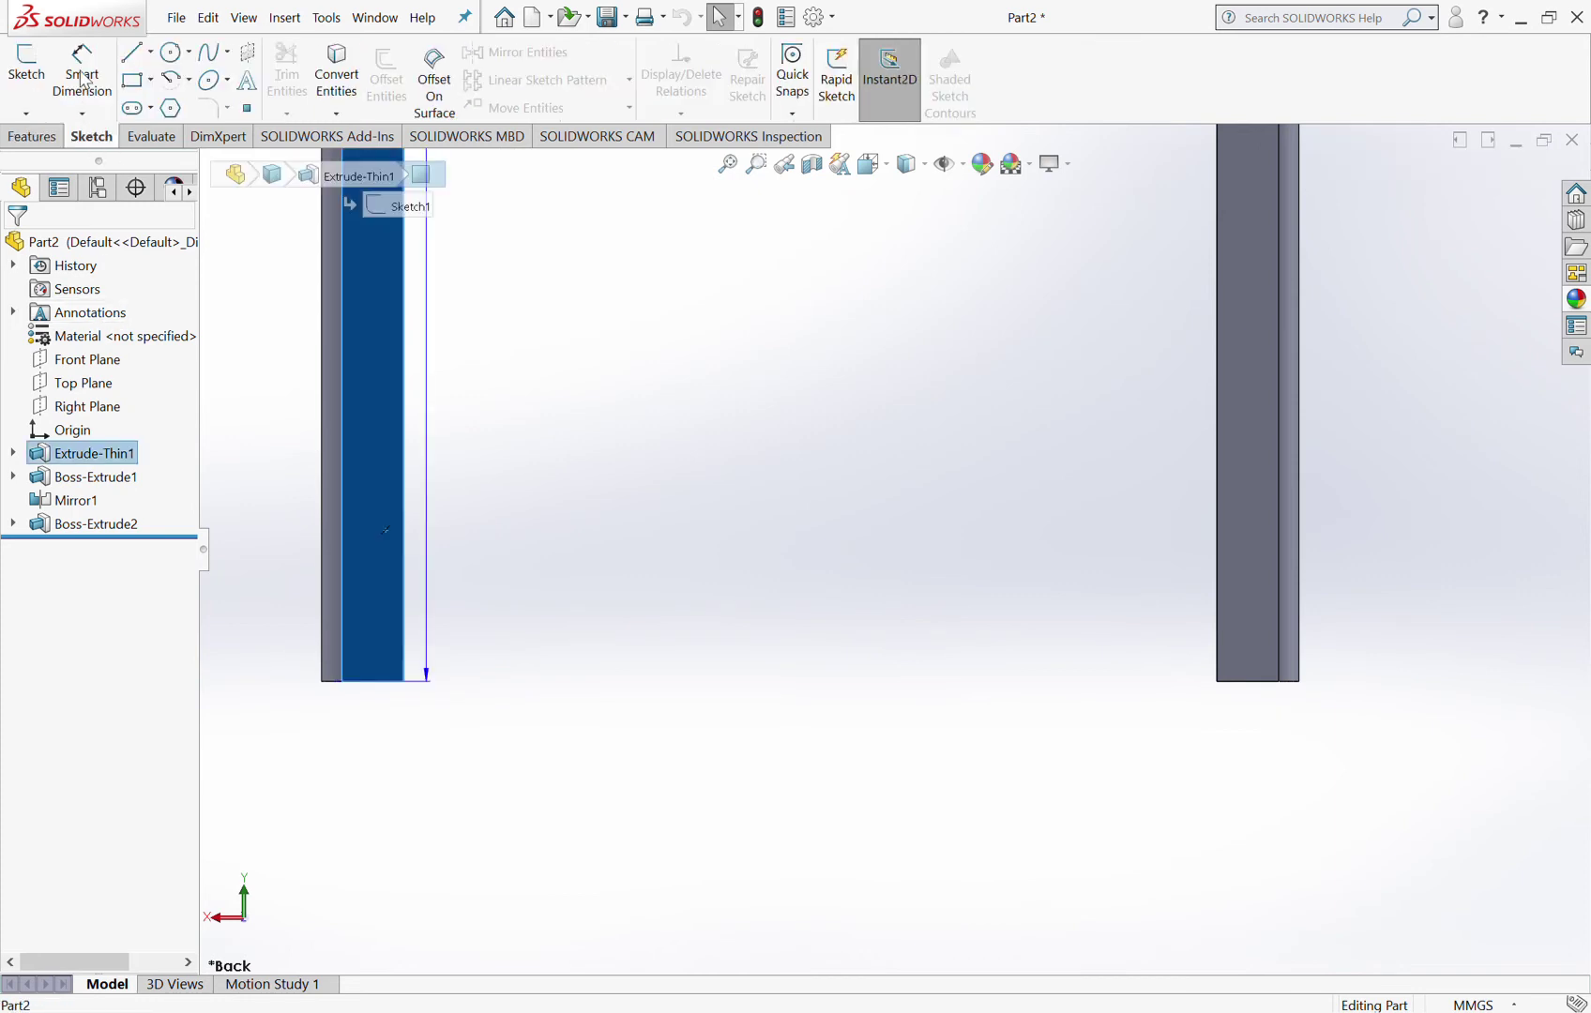
{"action": "left_click", "coordinate": [132, 89]}
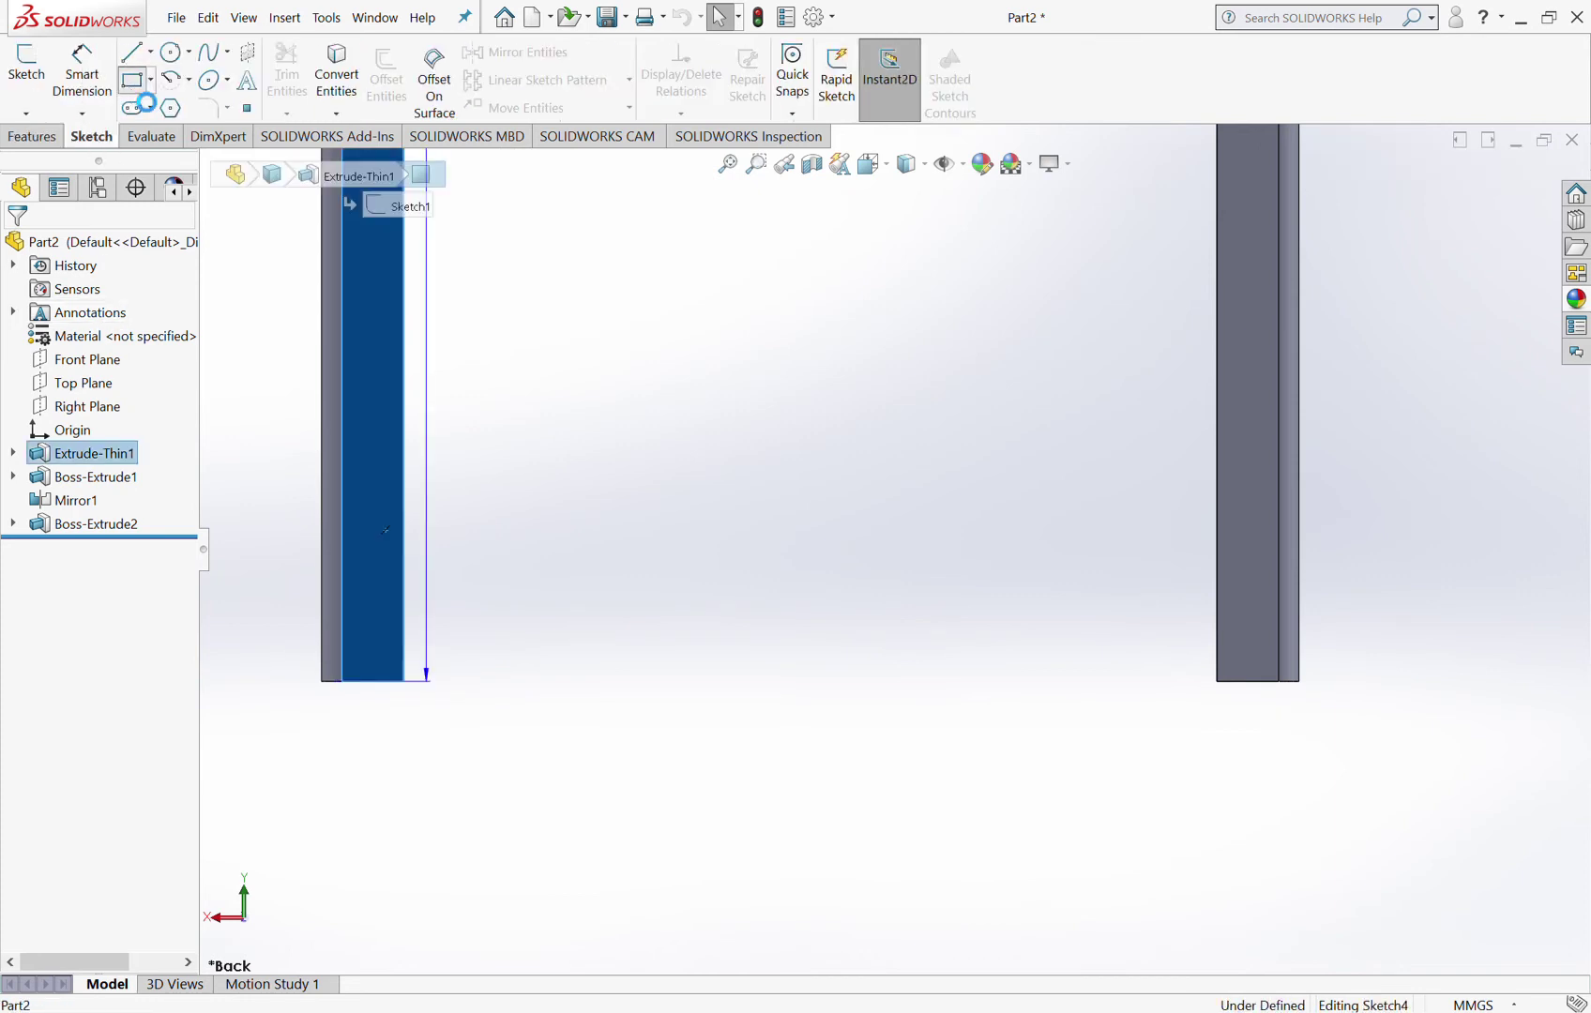
{"action": "left_click", "coordinate": [343, 659]}
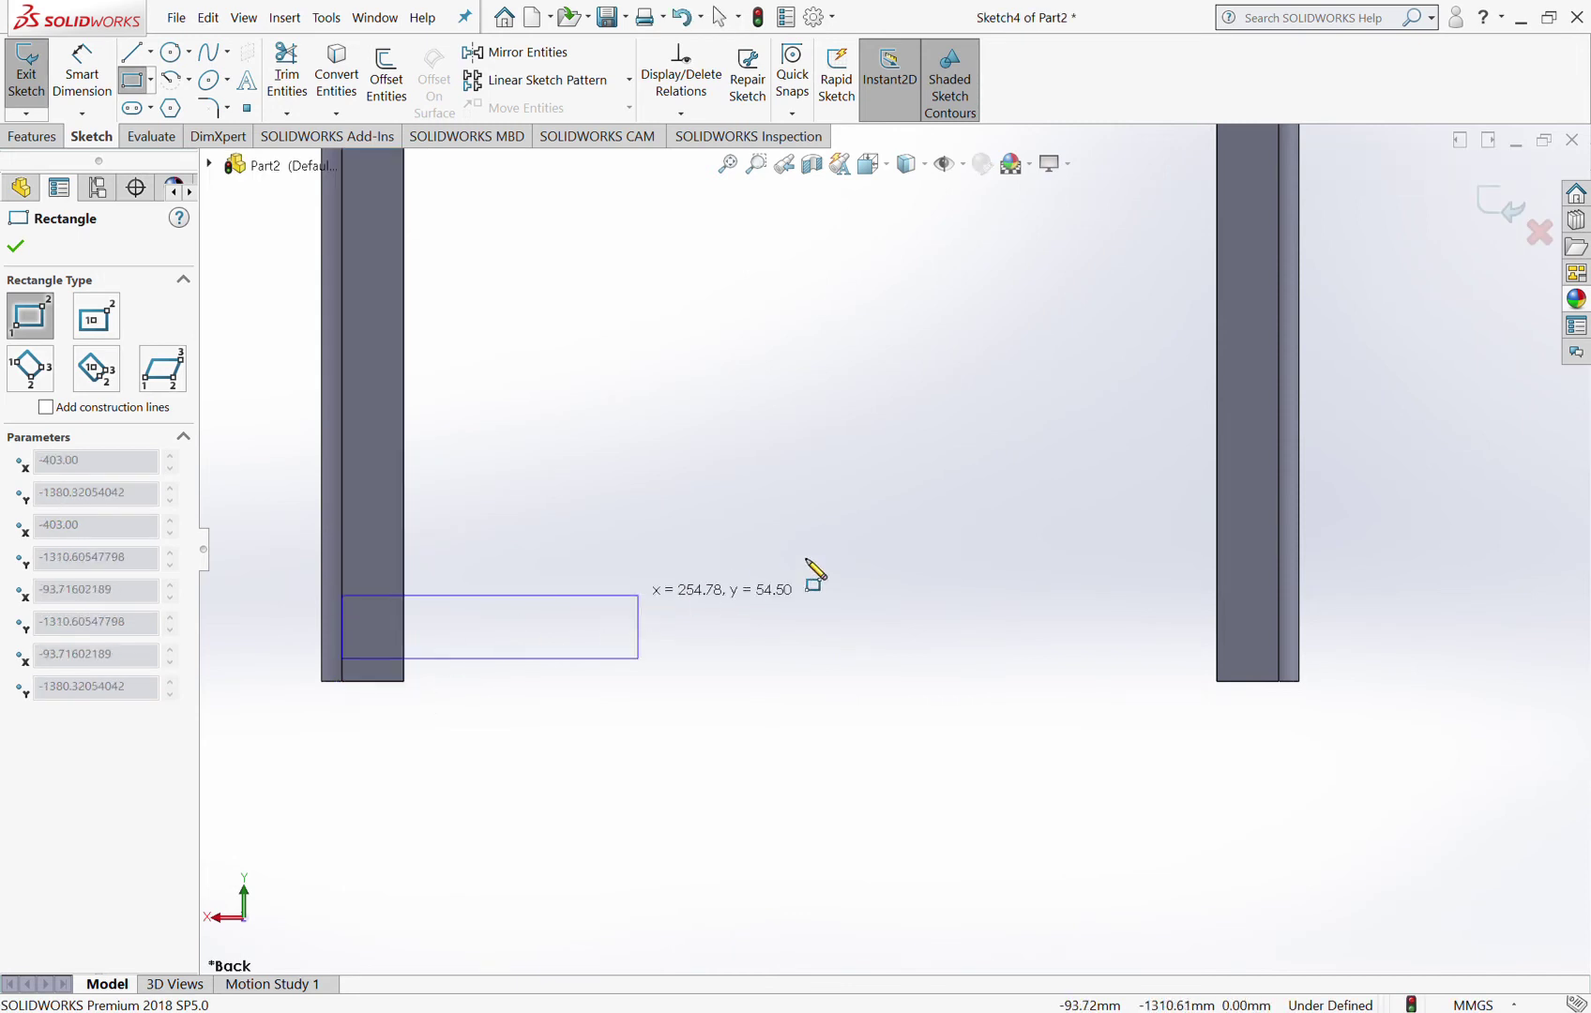
{"action": "left_click", "coordinate": [1281, 530]}
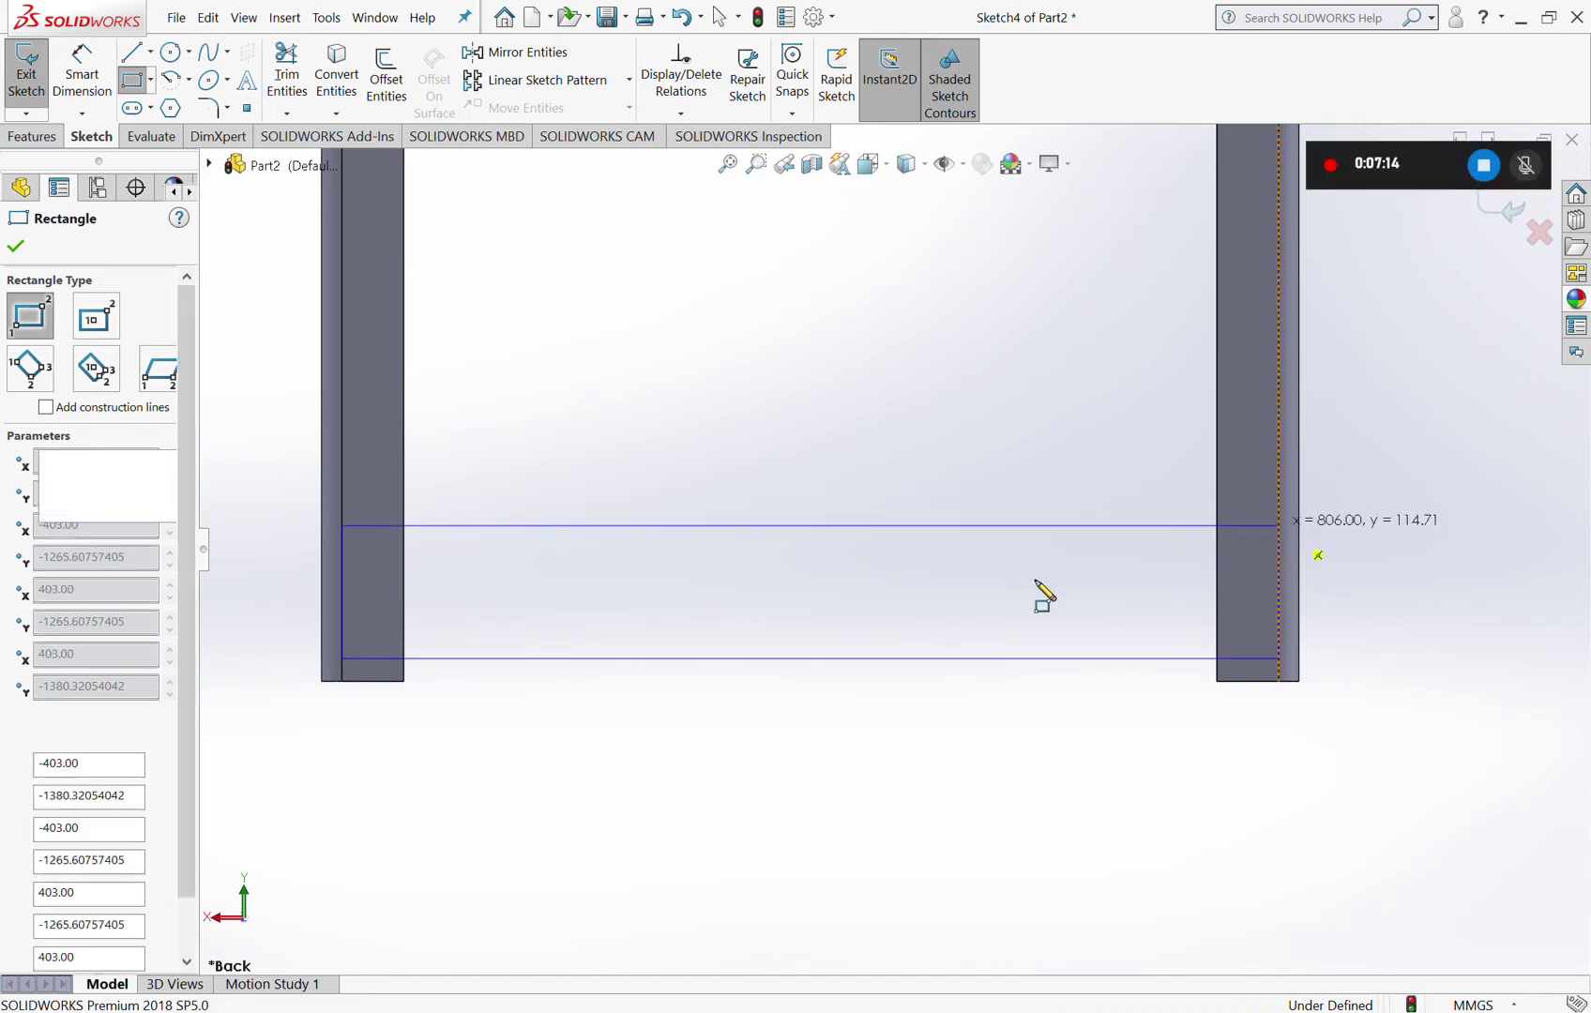
{"action": "key", "text": "Escape"}
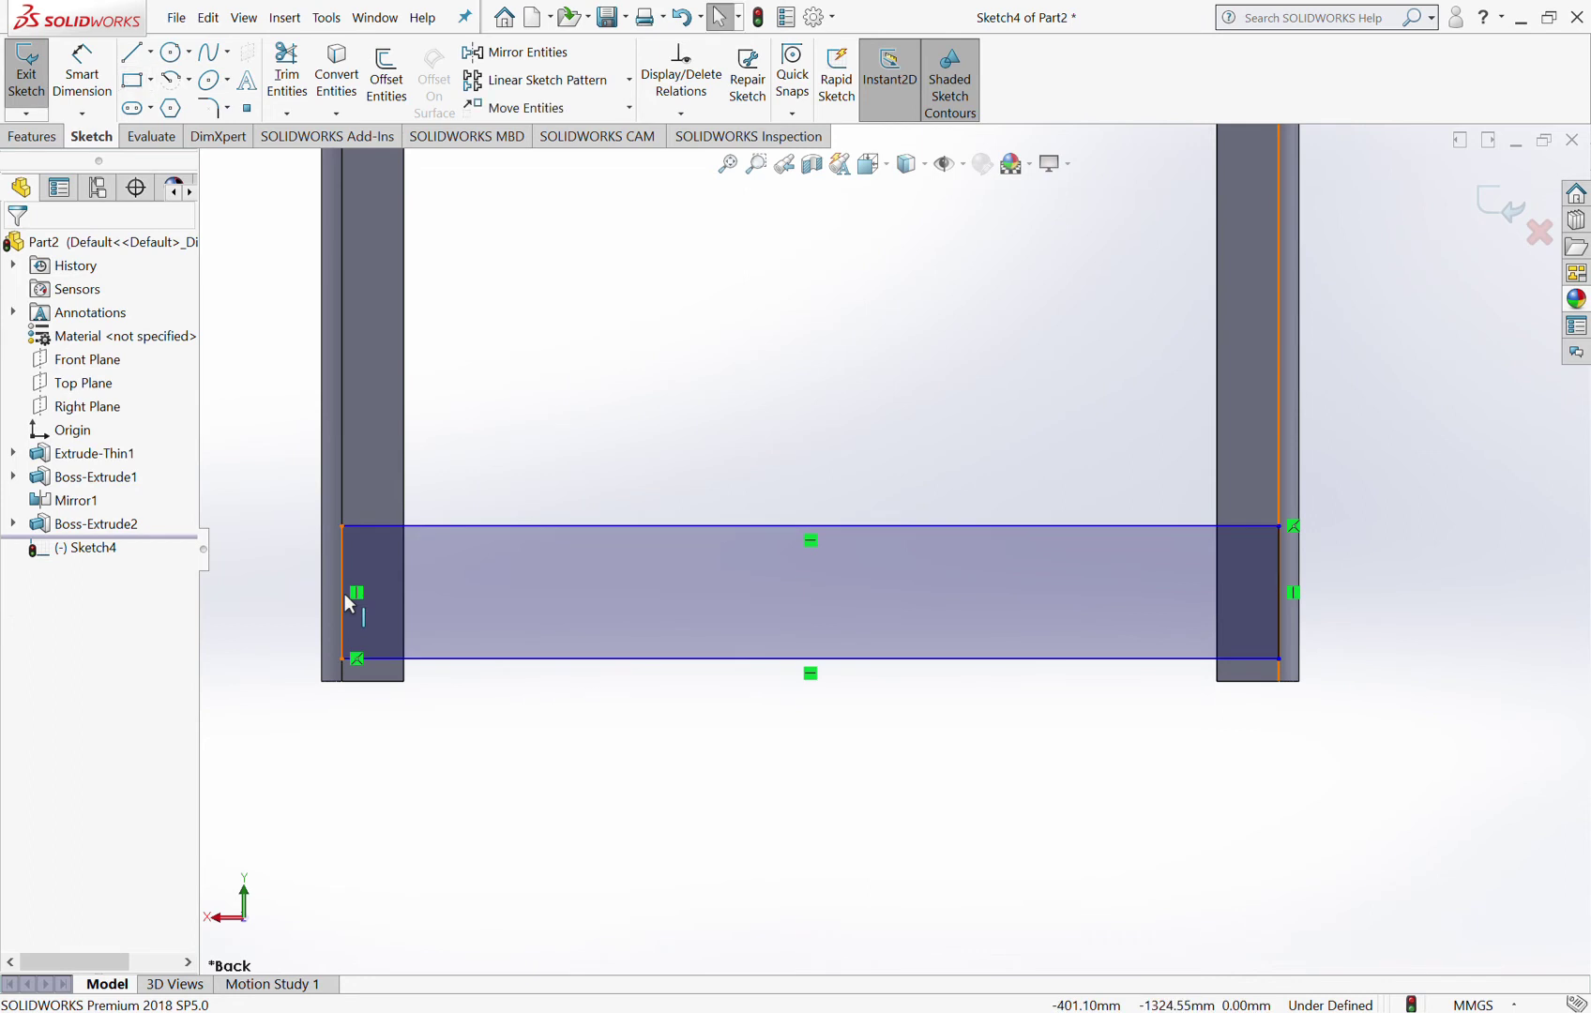
Step: Make the midpoint of the rectangle's vertical side coincident with the adjoining channel flange edge
{"action": "left_click", "coordinate": [342, 593]}
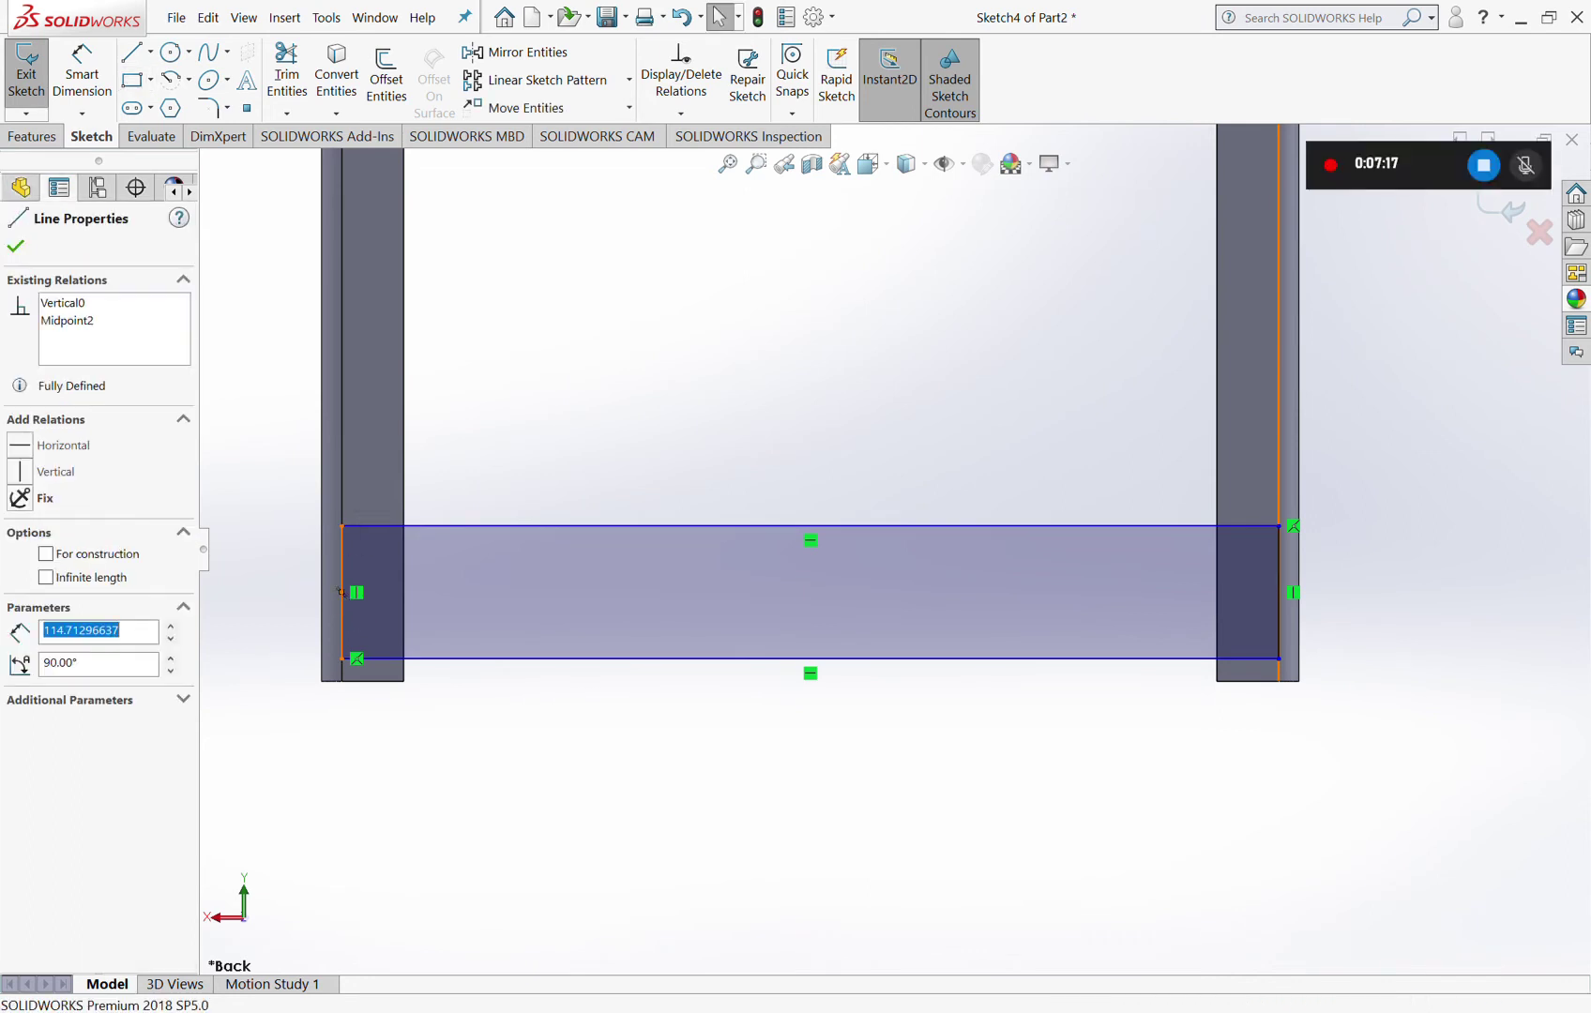
{"action": "left_click", "coordinate": [342, 486], "text": "ctrl"}
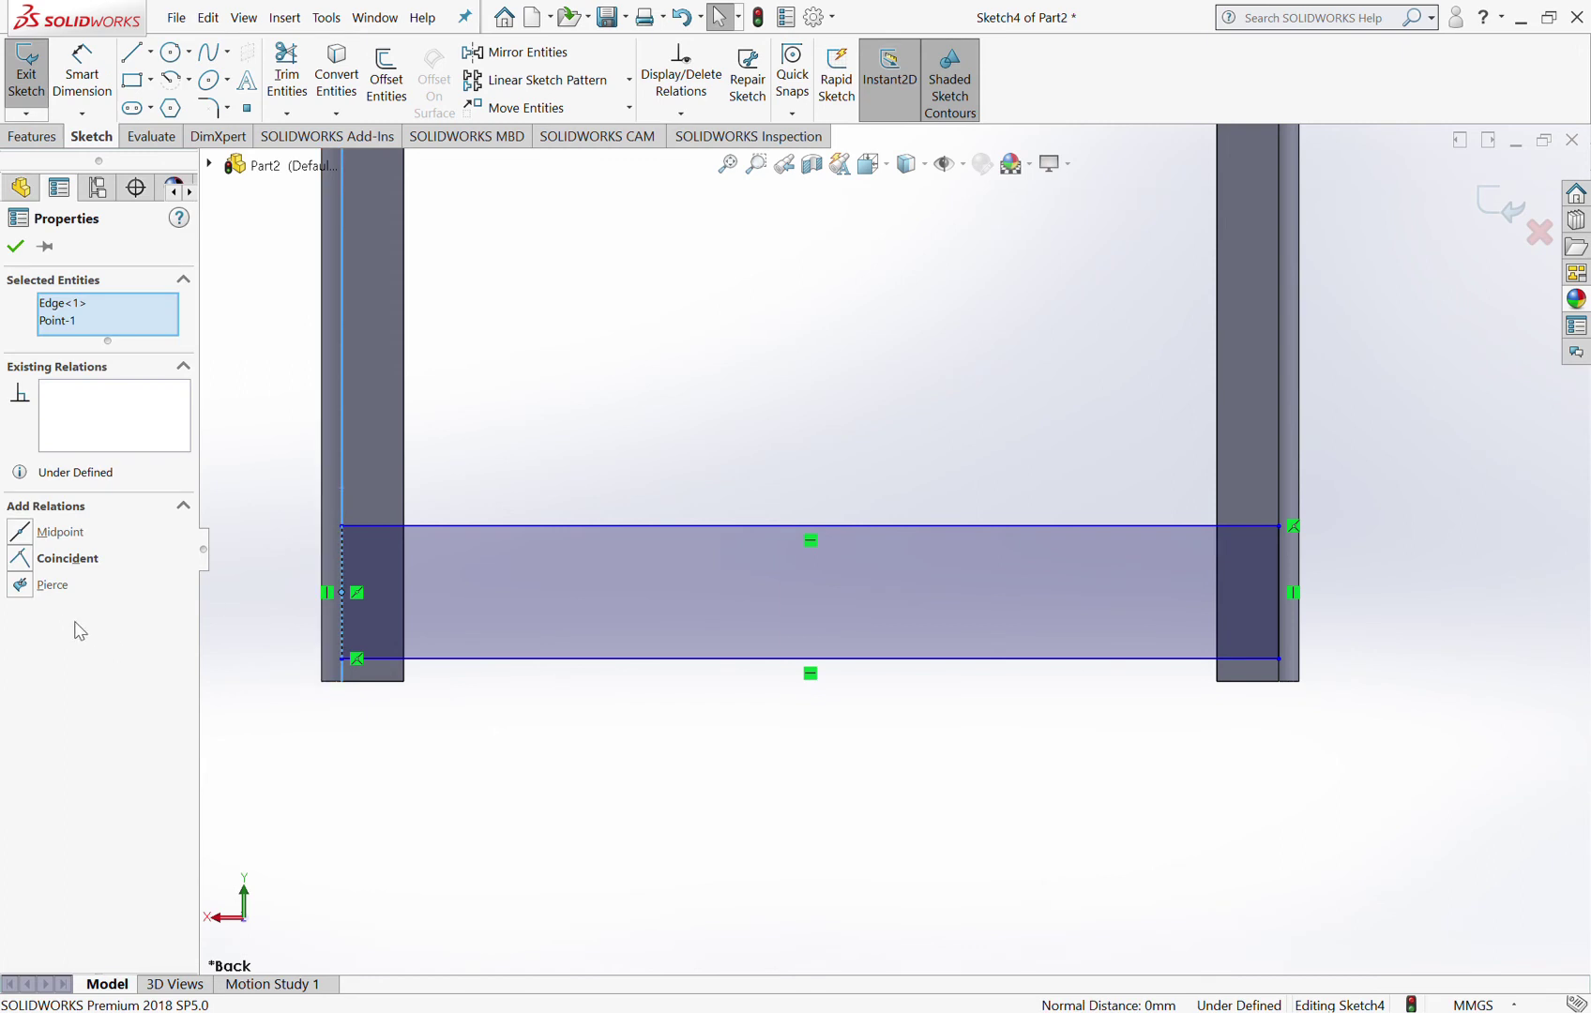
{"action": "left_click", "coordinate": [27, 560]}
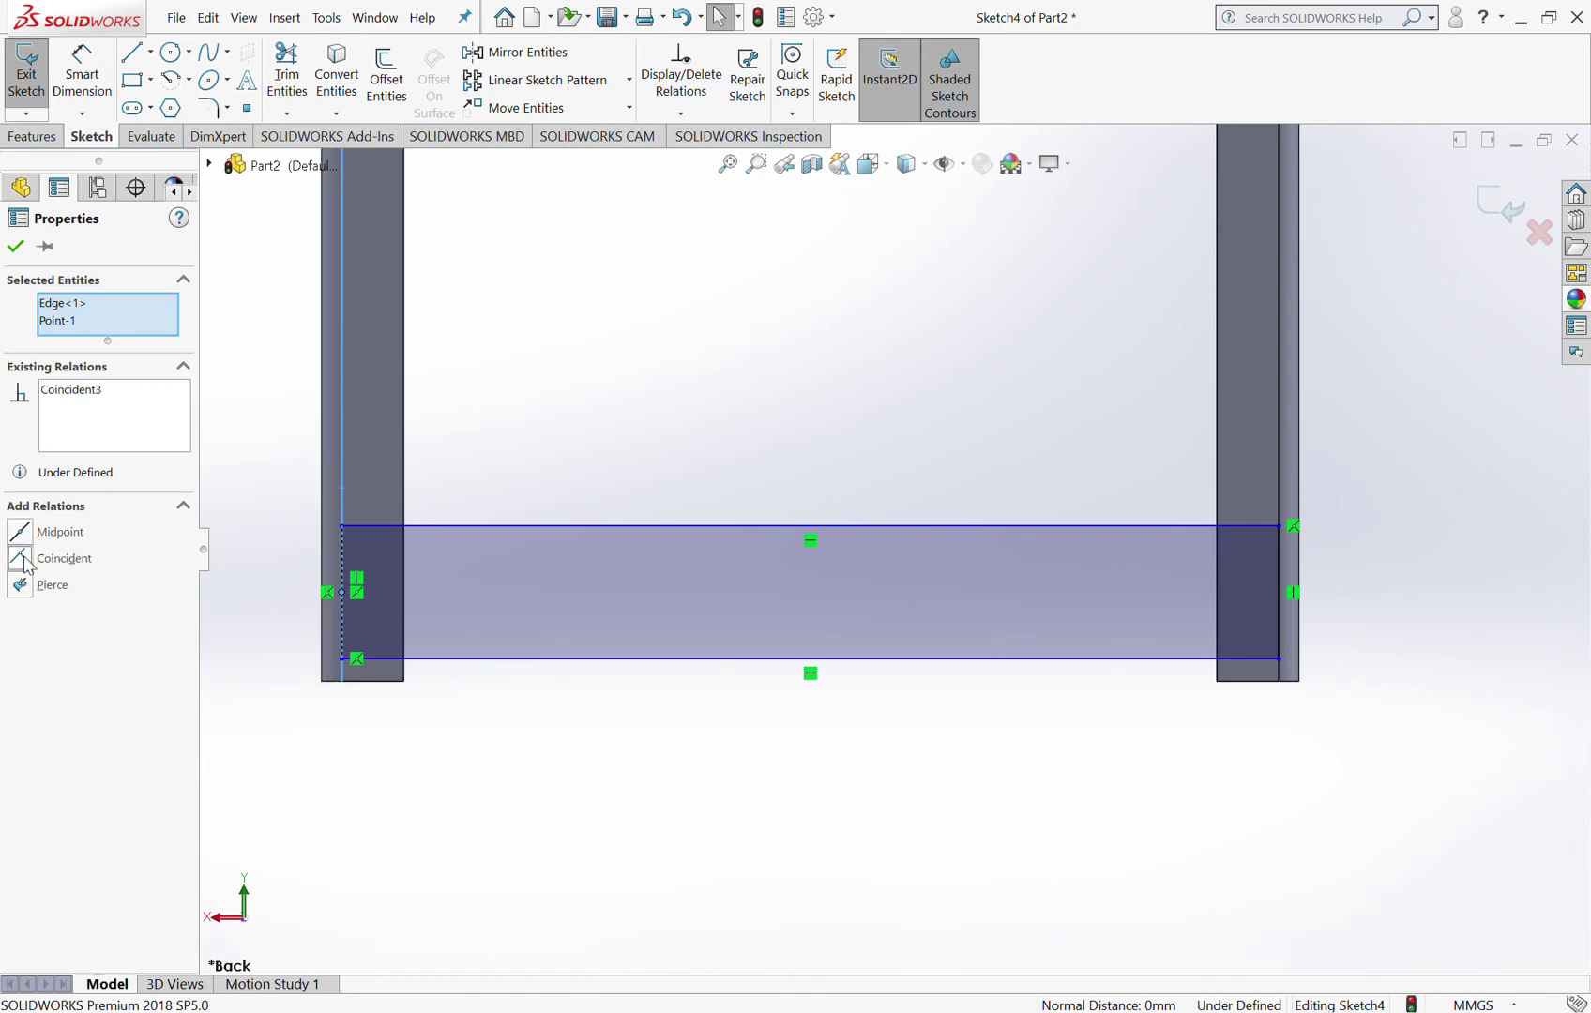
{"action": "left_click", "coordinate": [771, 782]}
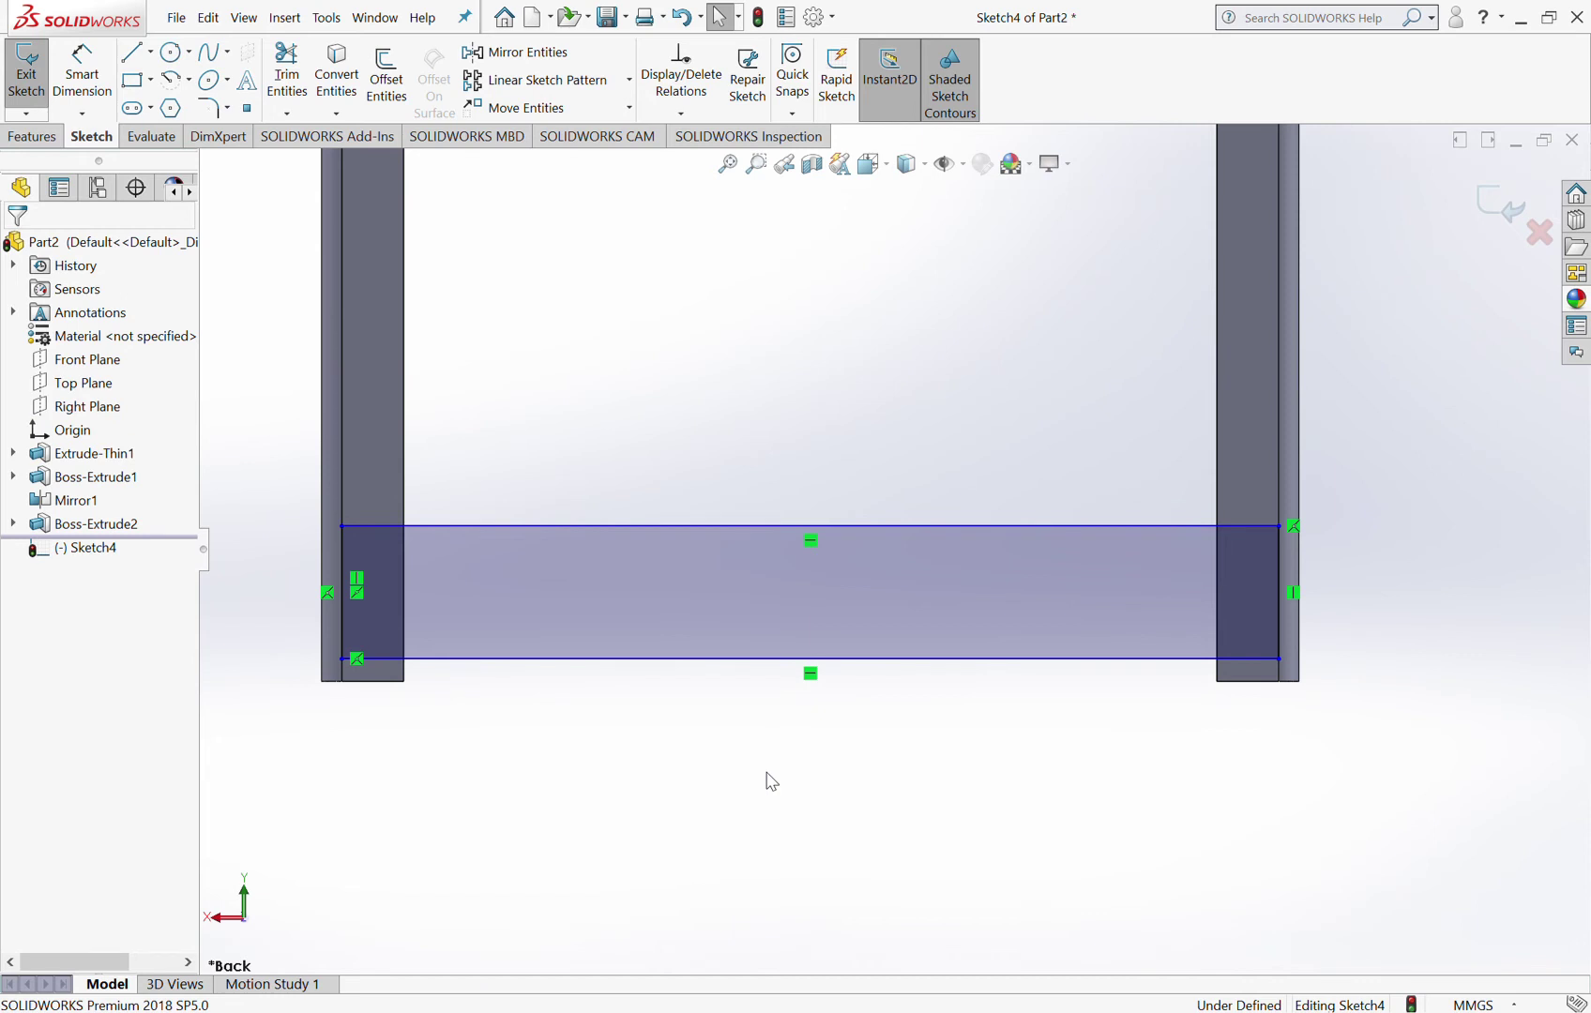
Step: Dimension the rectangle's lower side 12.5 mm above the lower end edge of the channel
{"action": "left_click", "coordinate": [83, 64]}
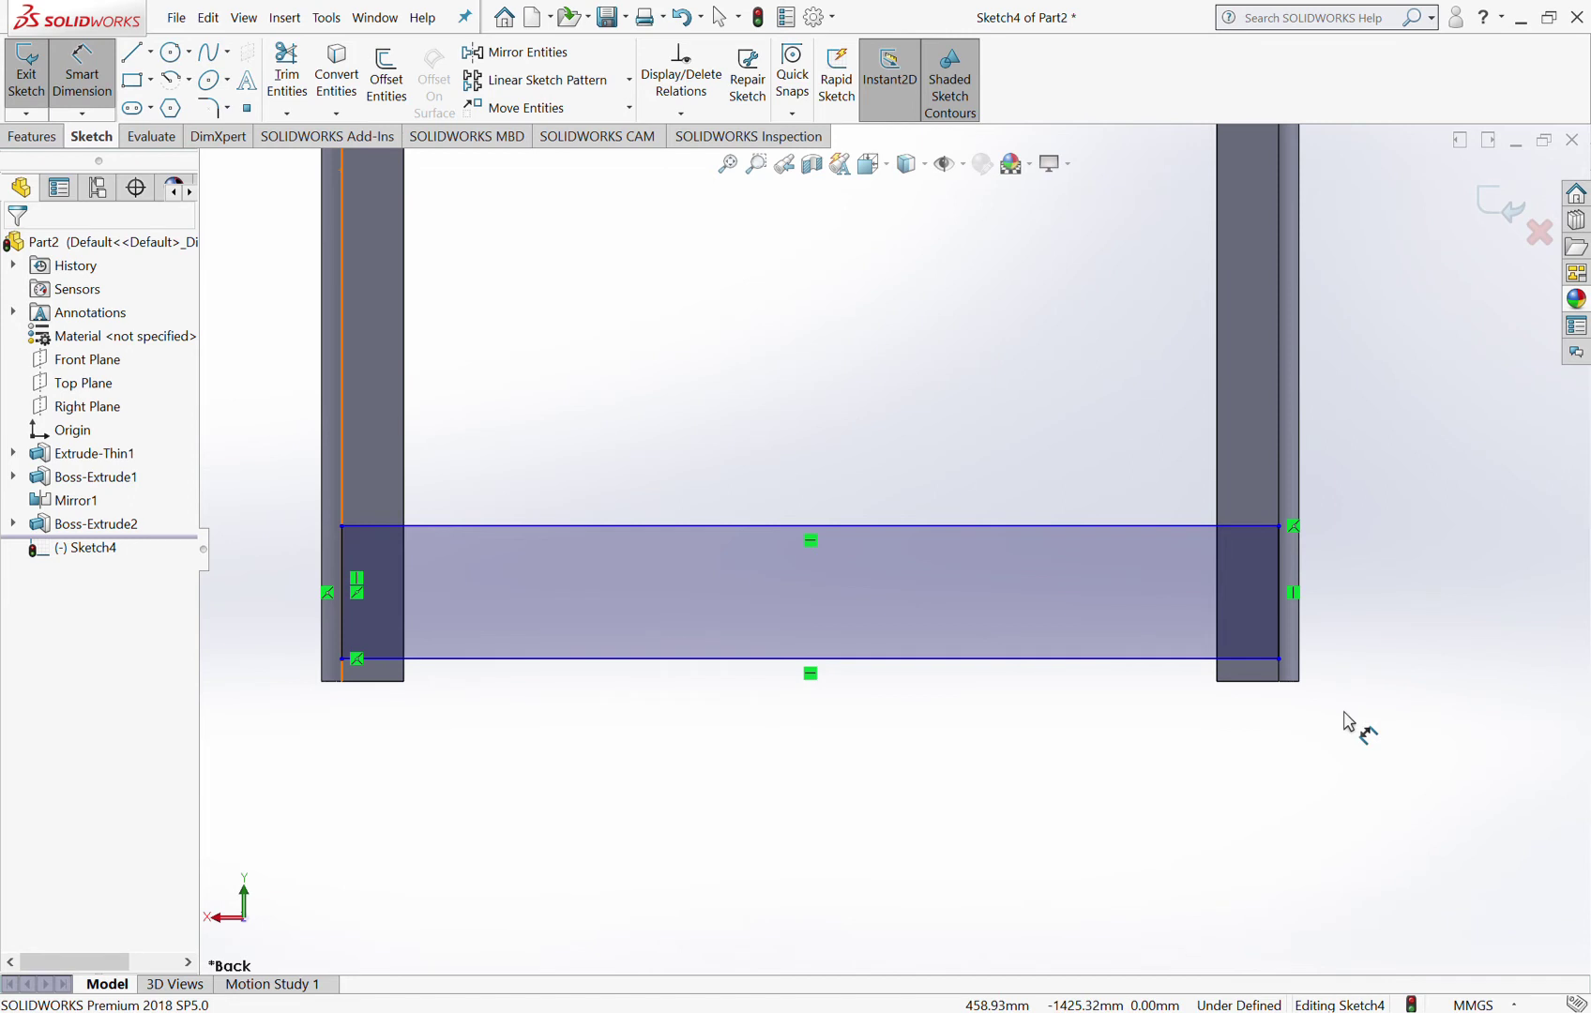
{"action": "left_click", "coordinate": [1266, 688]}
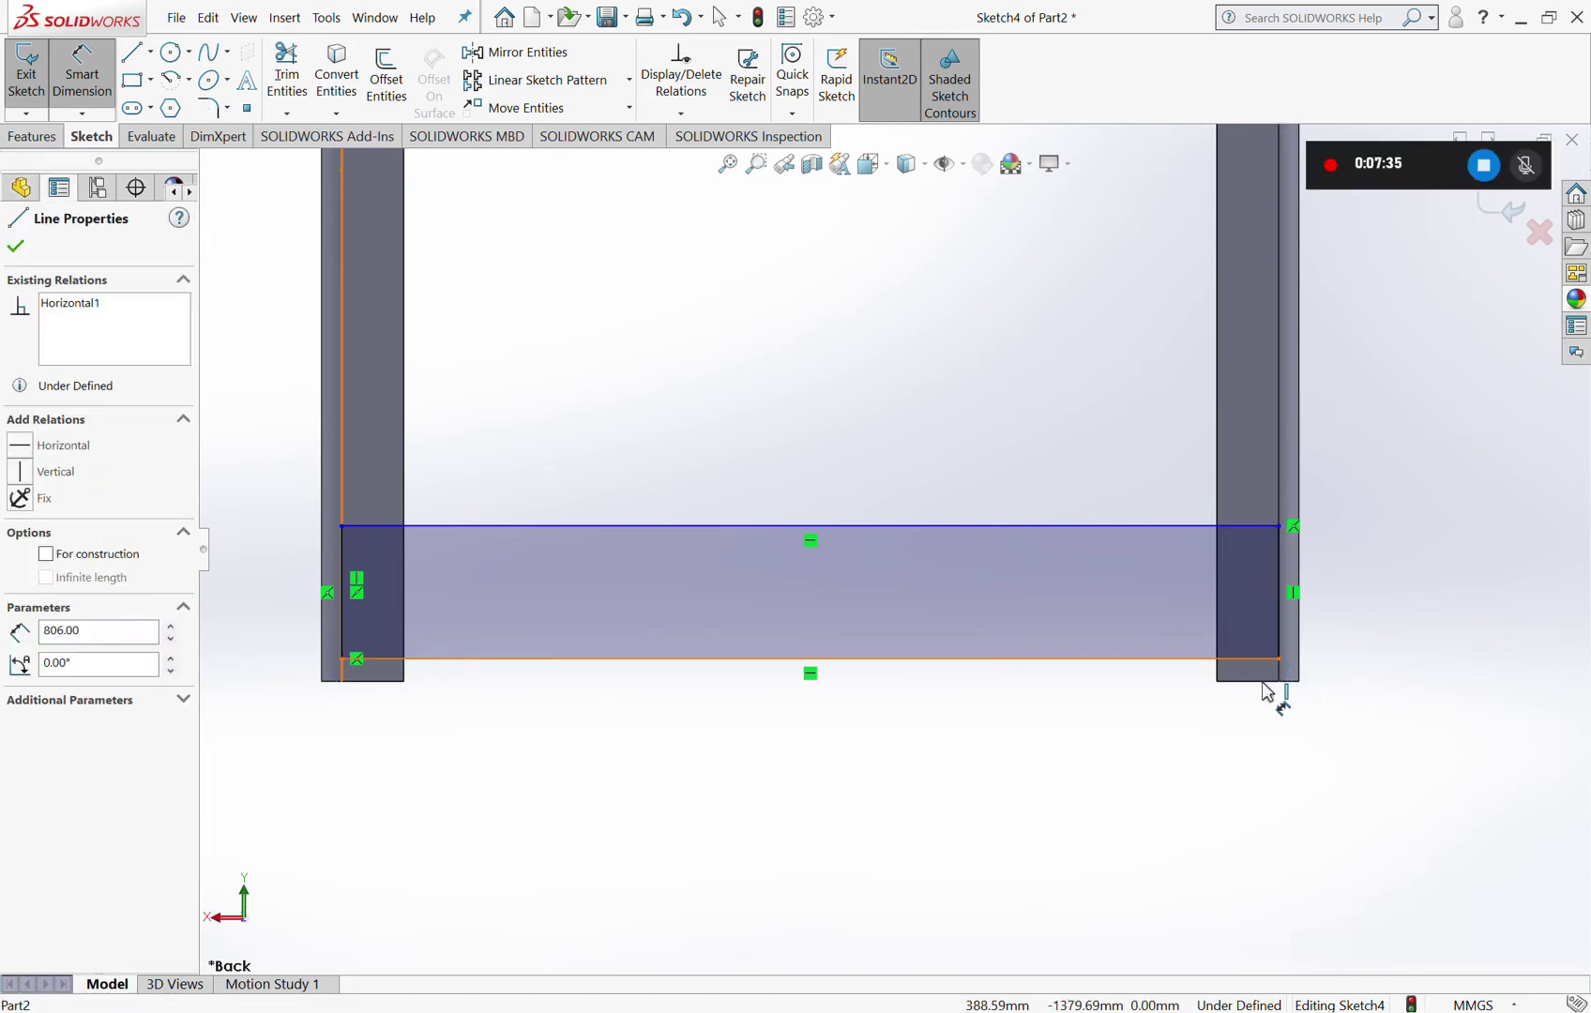
{"action": "left_click", "coordinate": [1267, 688]}
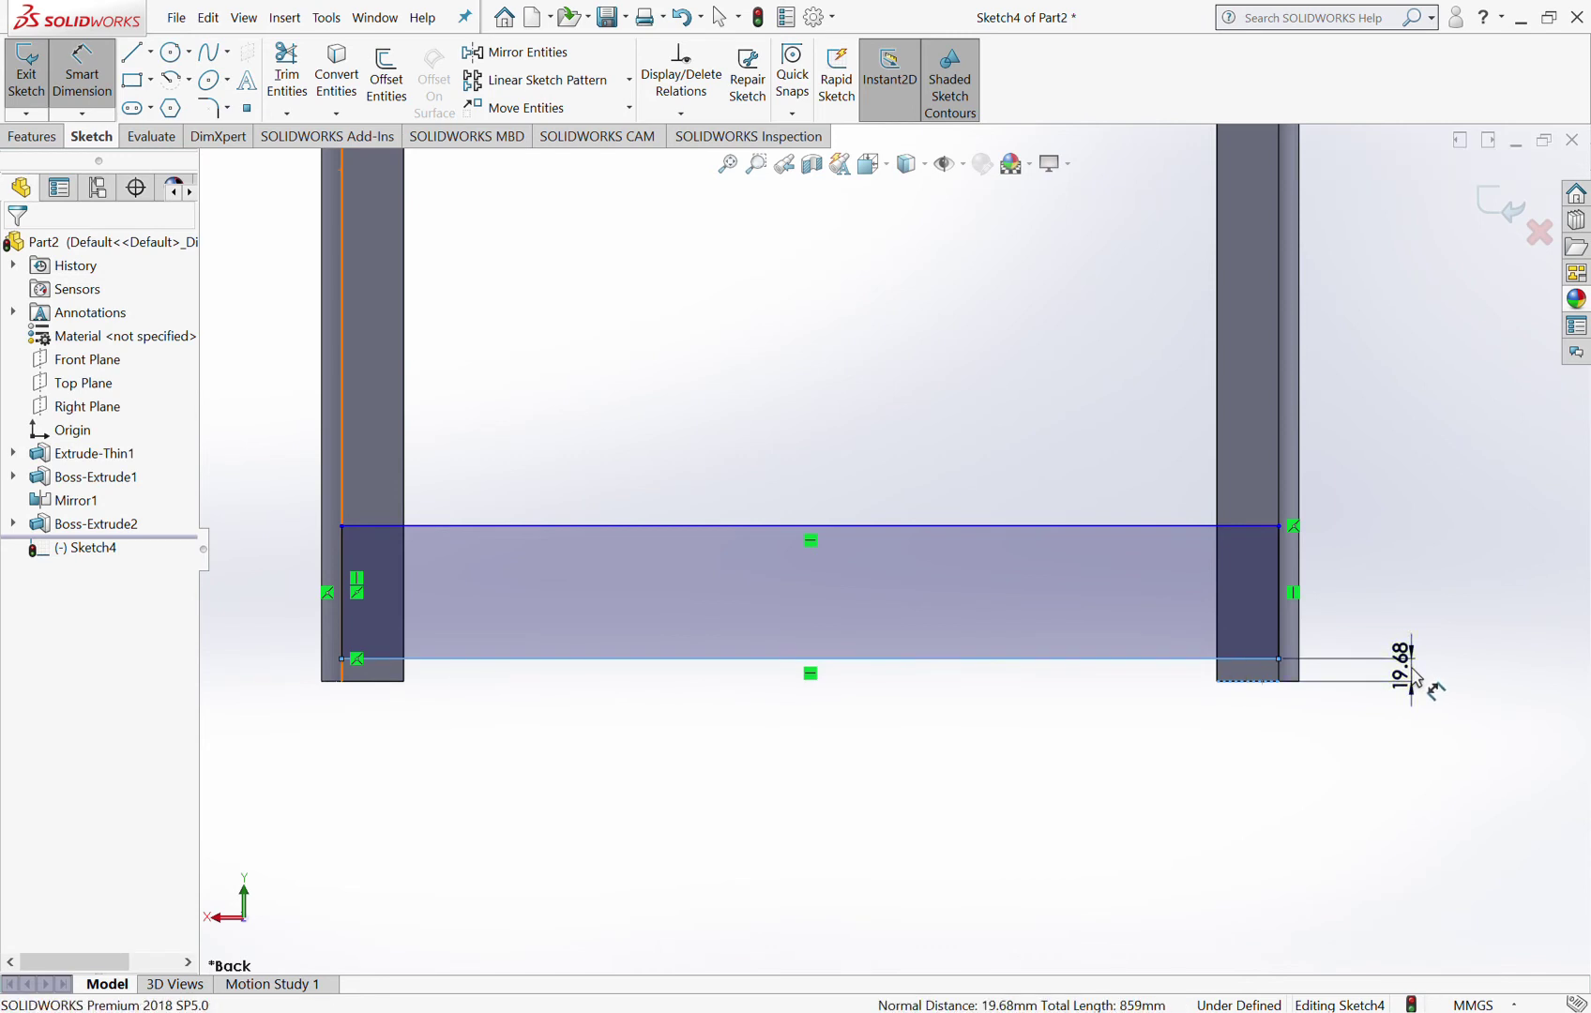
{"action": "left_click", "coordinate": [1412, 680]}
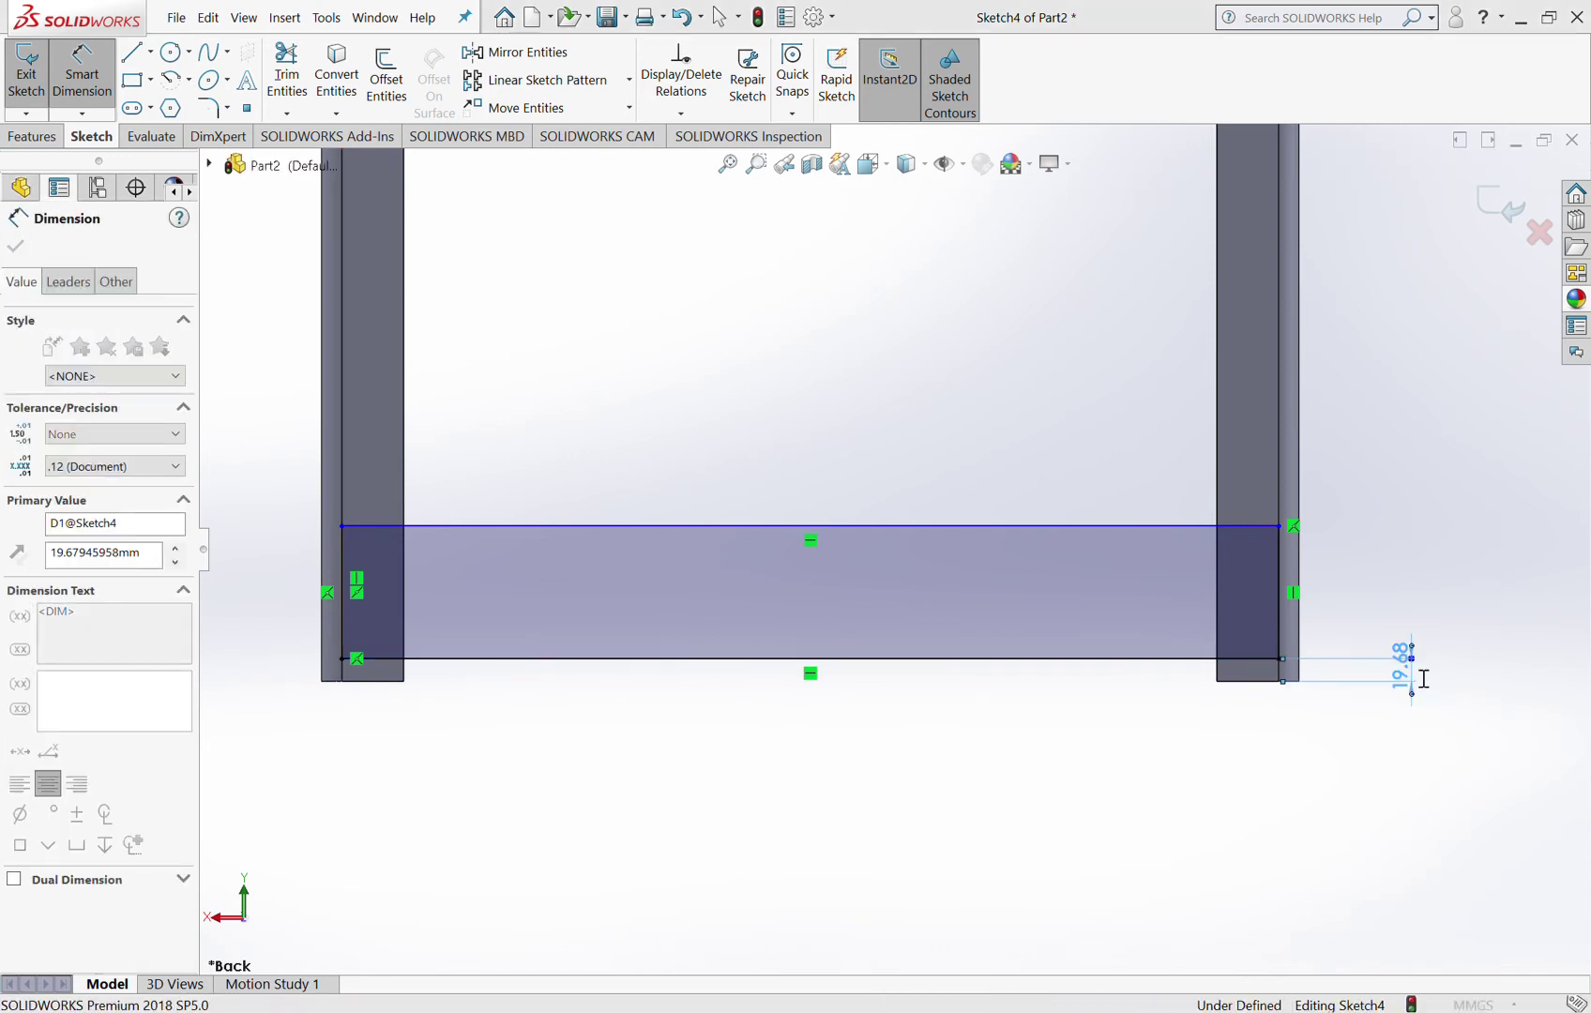
{"action": "type", "text": "12.5"}
{"action": "key", "text": "Return"}
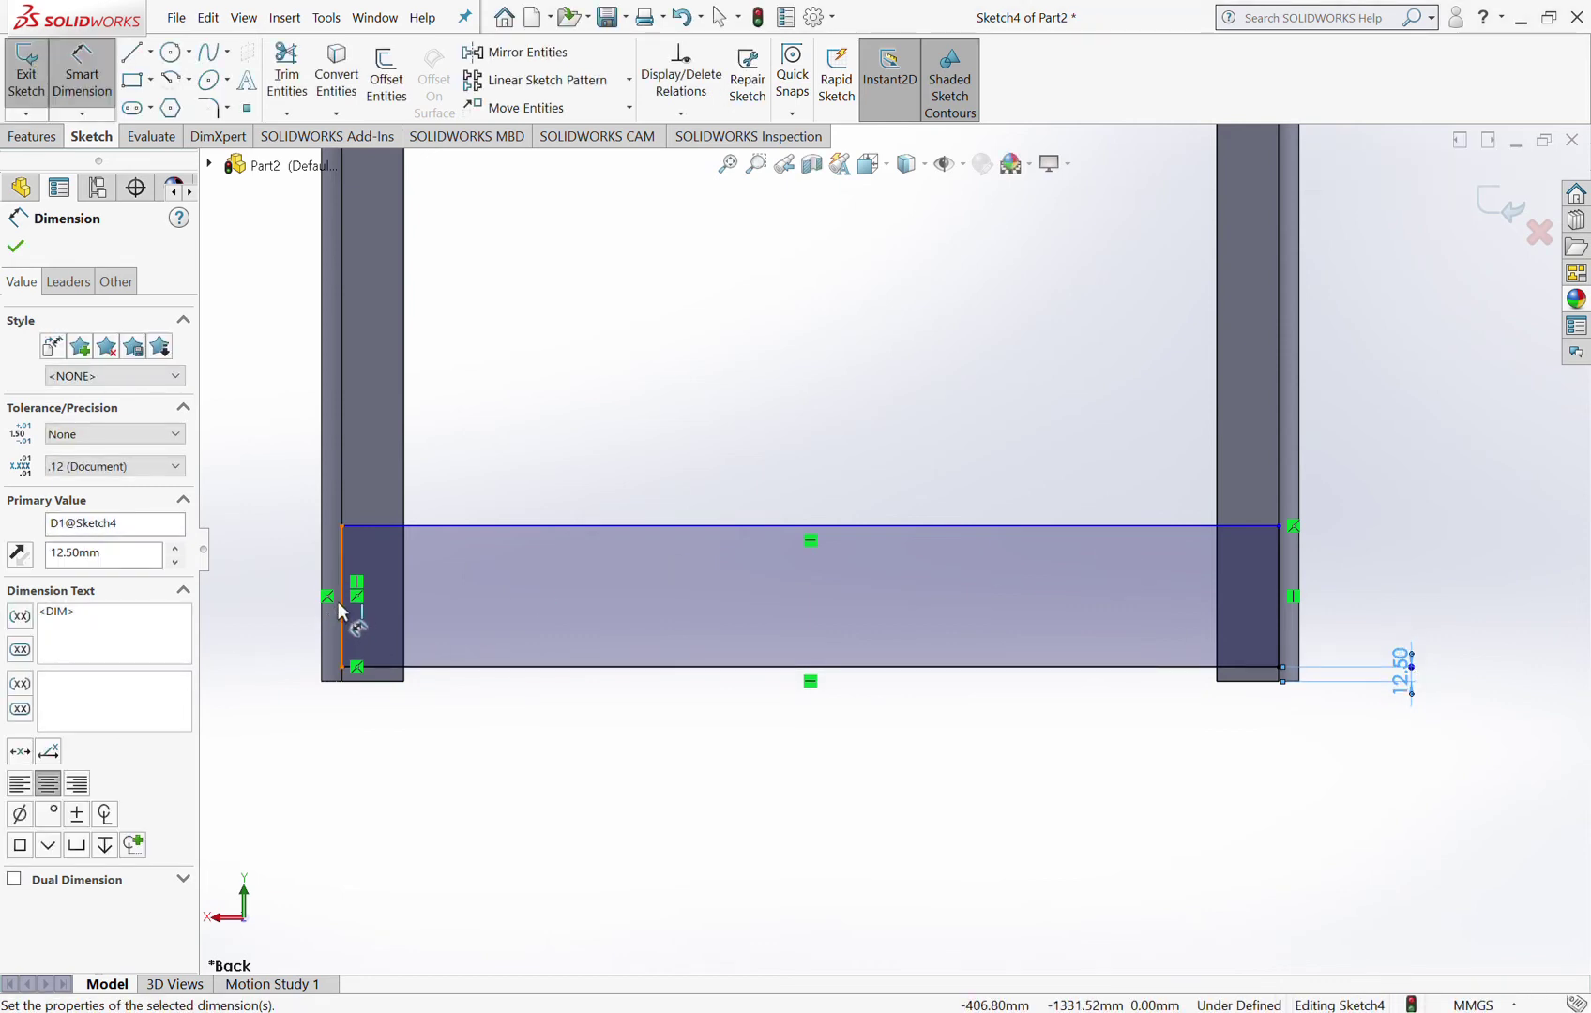
Step: Dimension the rectangle's vertical side at 150 mm
{"action": "left_click", "coordinate": [278, 597]}
{"action": "left_click", "coordinate": [278, 601]}
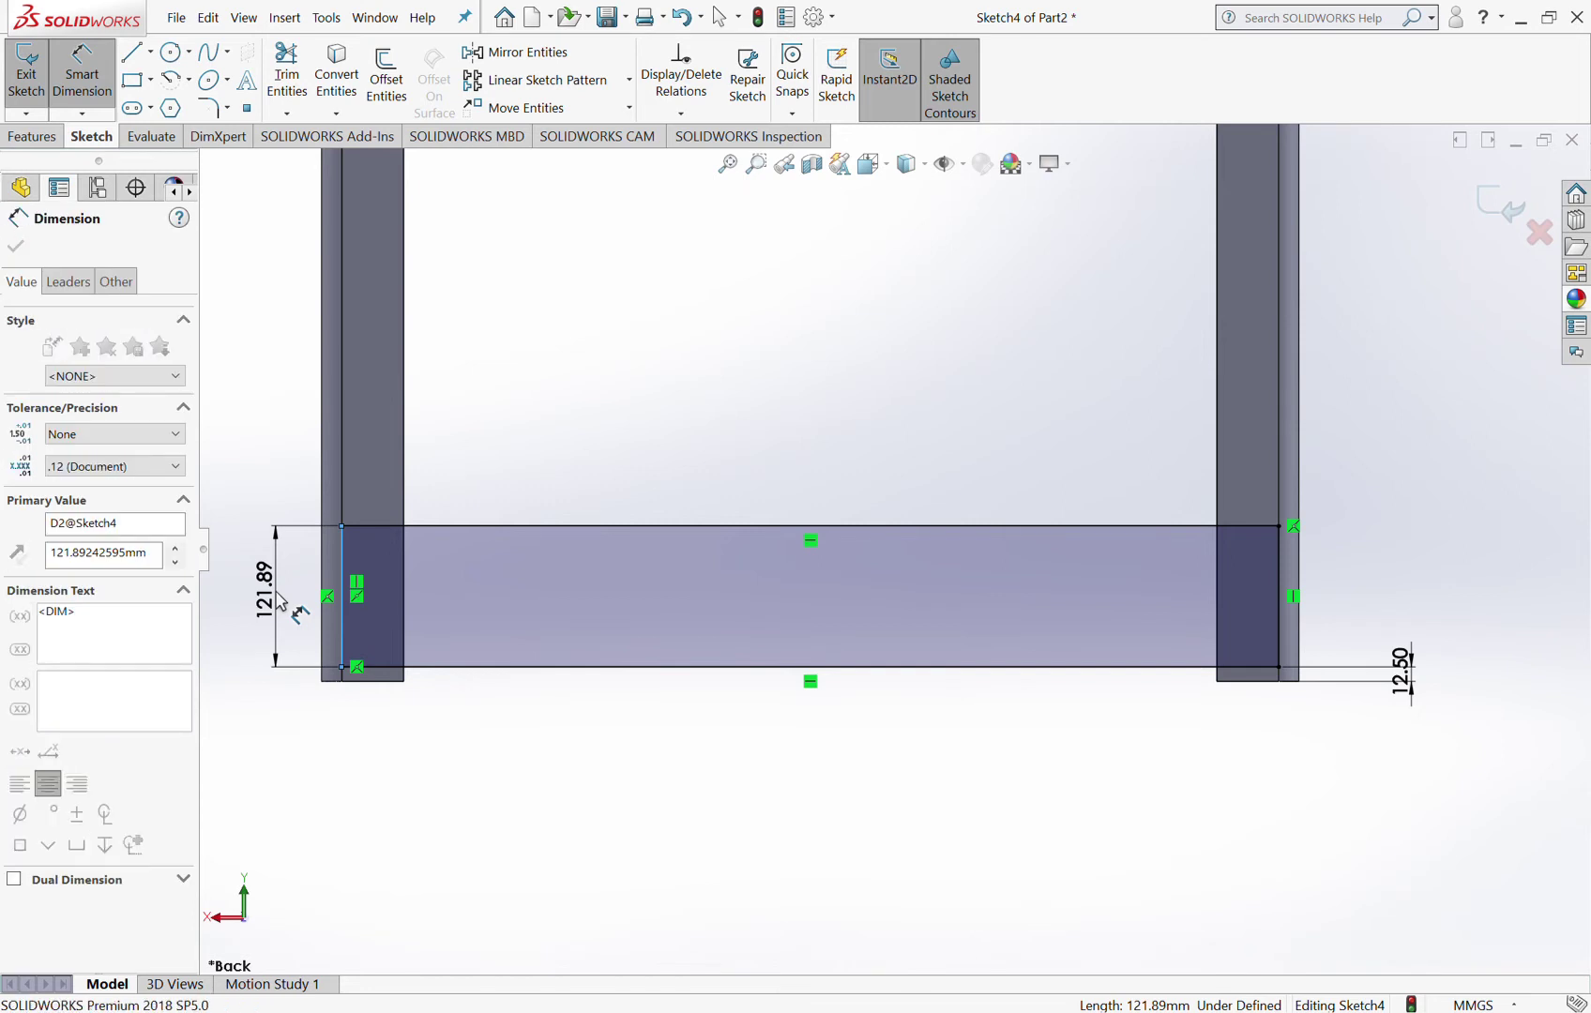
{"action": "double_click", "coordinate": [288, 603]}
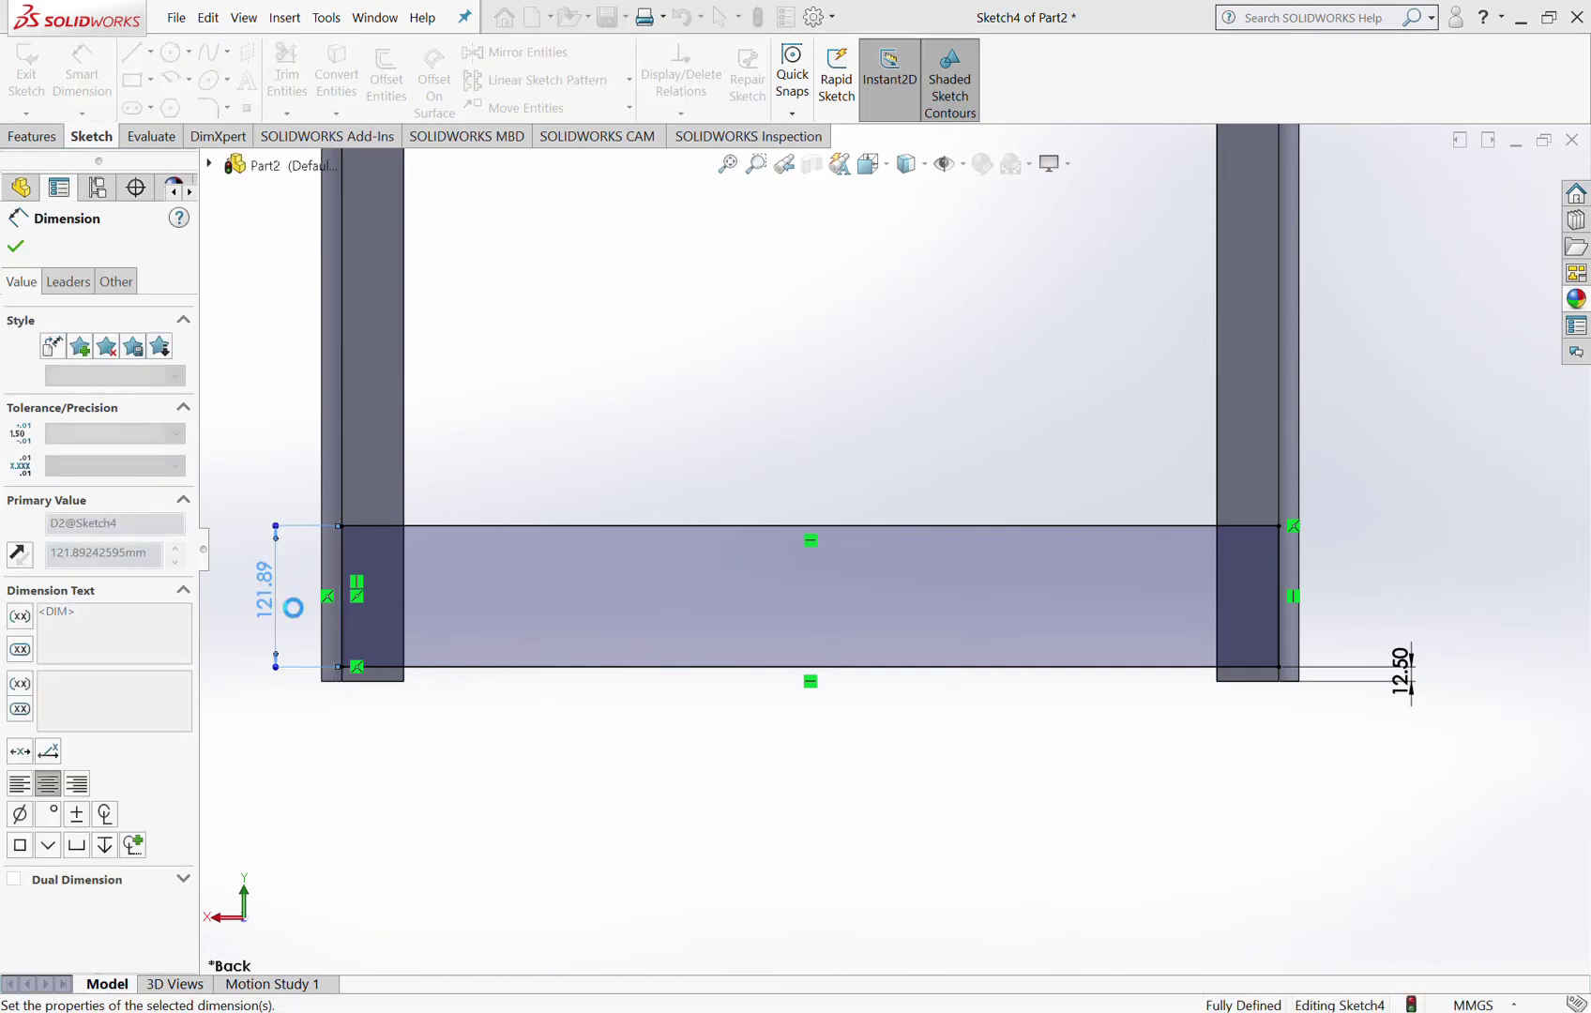
{"action": "type", "text": "150"}
{"action": "key", "text": "Return"}
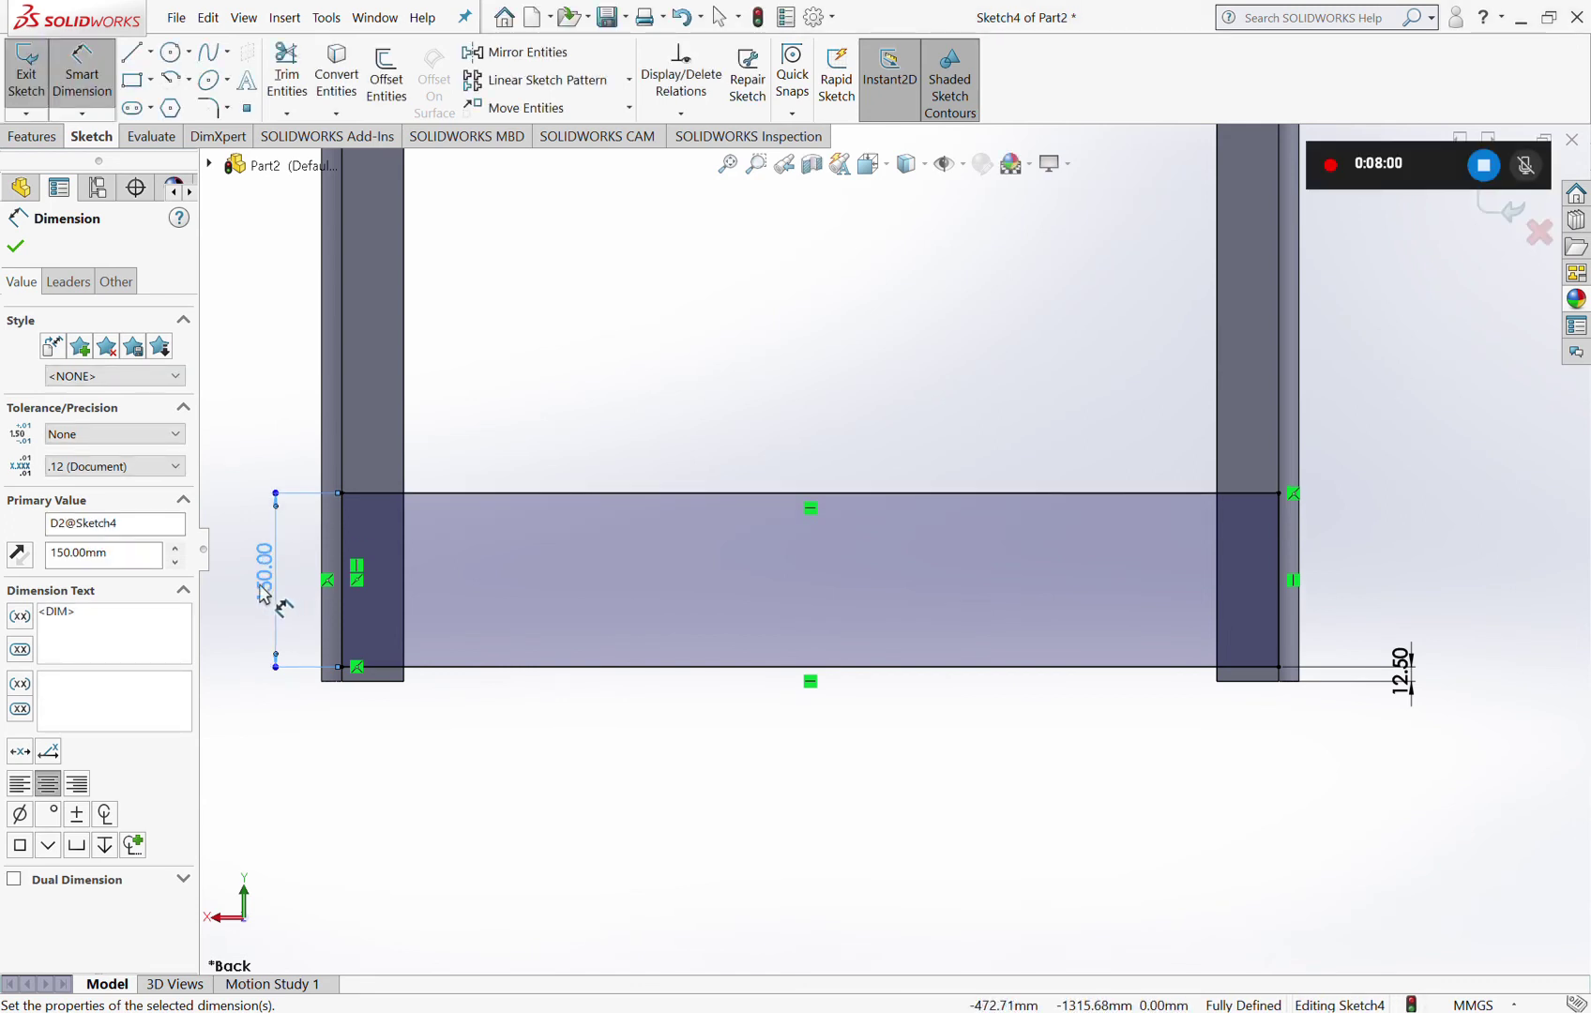
Step: Extrude the lower rectangle 12.5 mm Blind as a crossbar merged with both channels
{"action": "left_click", "coordinate": [38, 137]}
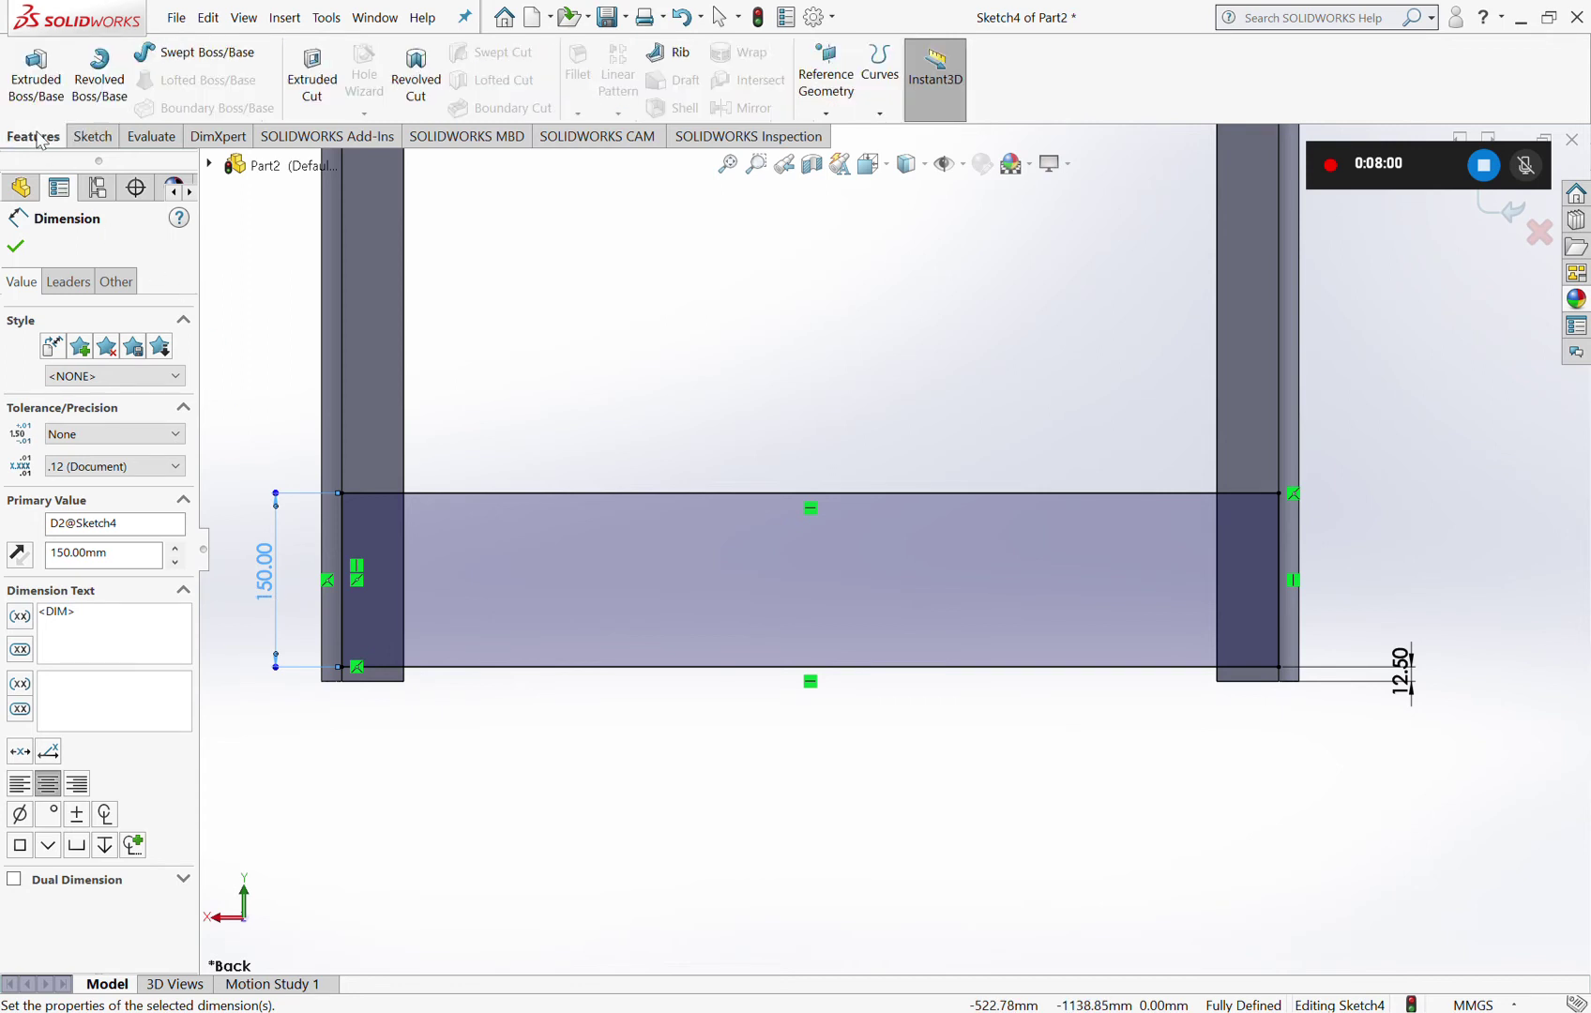
{"action": "left_click", "coordinate": [54, 81]}
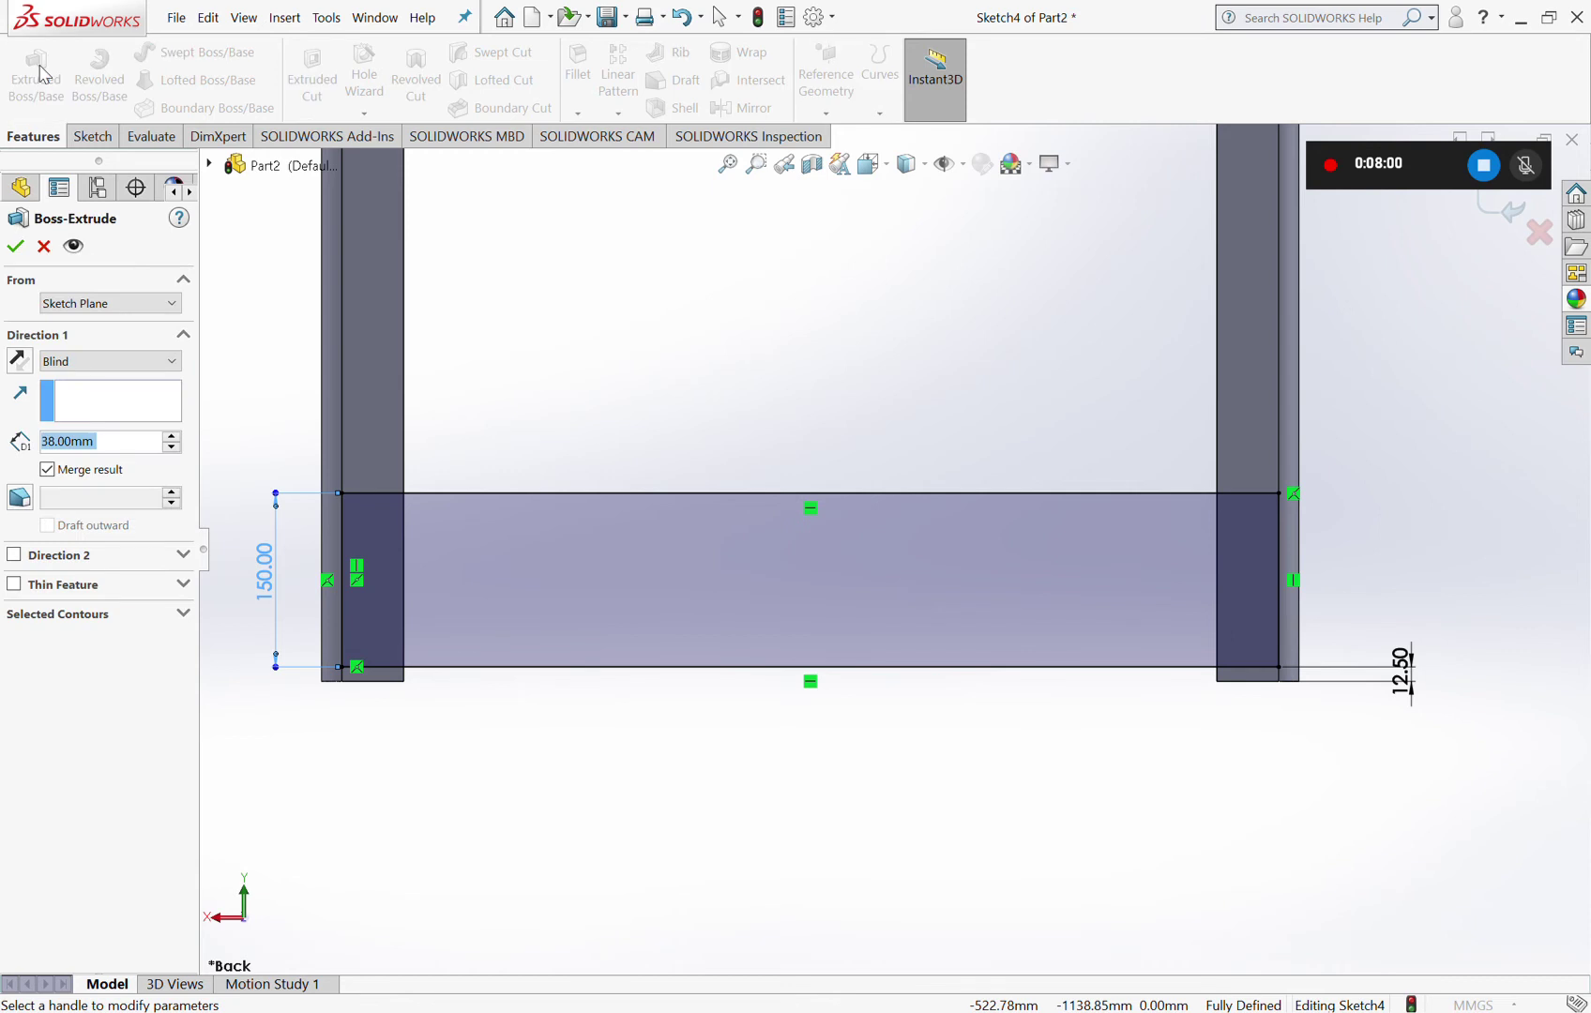
{"action": "type", "text": "12"}
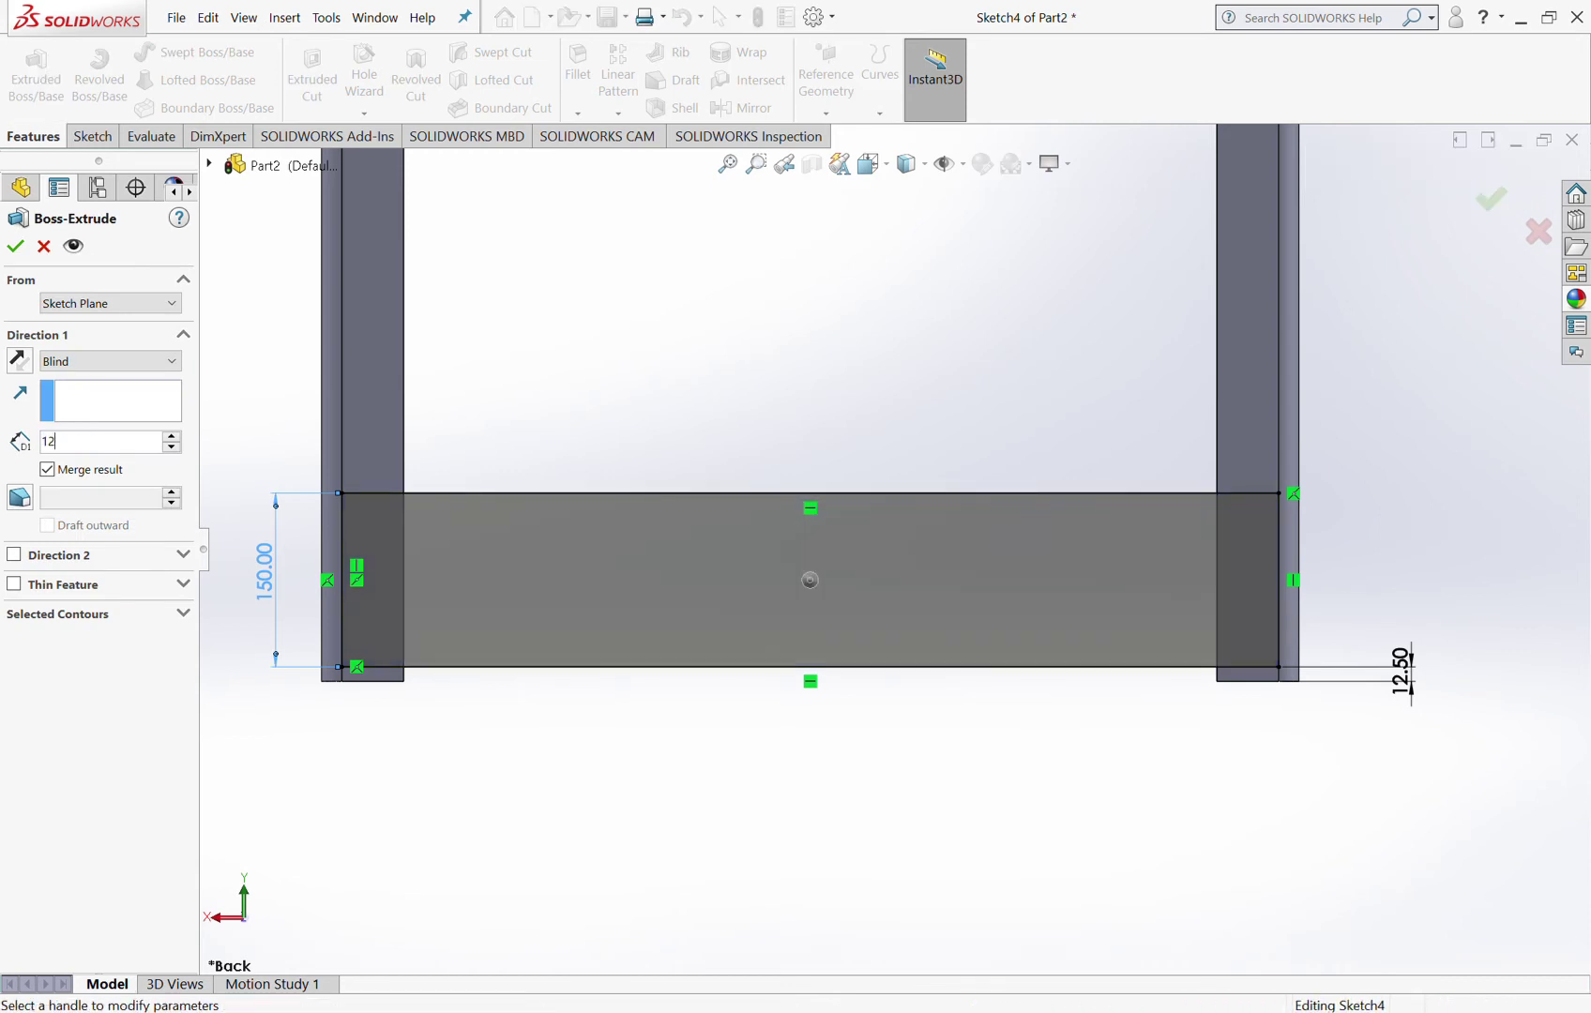
{"action": "type", "text": ".5"}
{"action": "key", "text": "Return"}
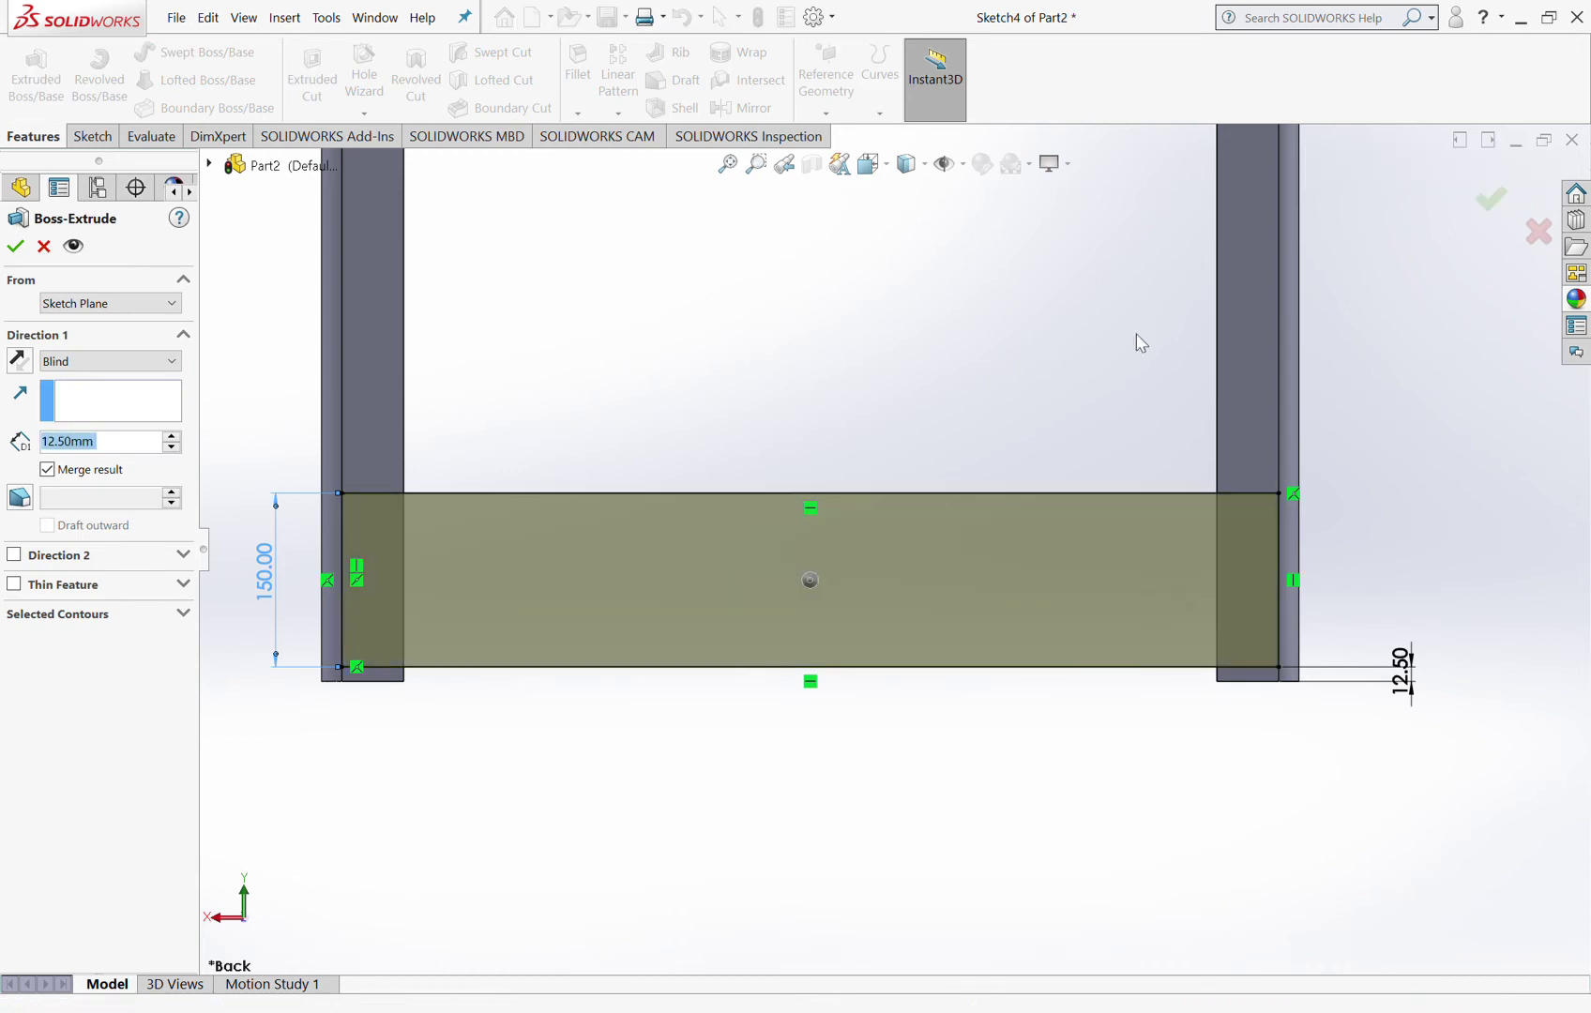
{"action": "left_click", "coordinate": [1492, 202]}
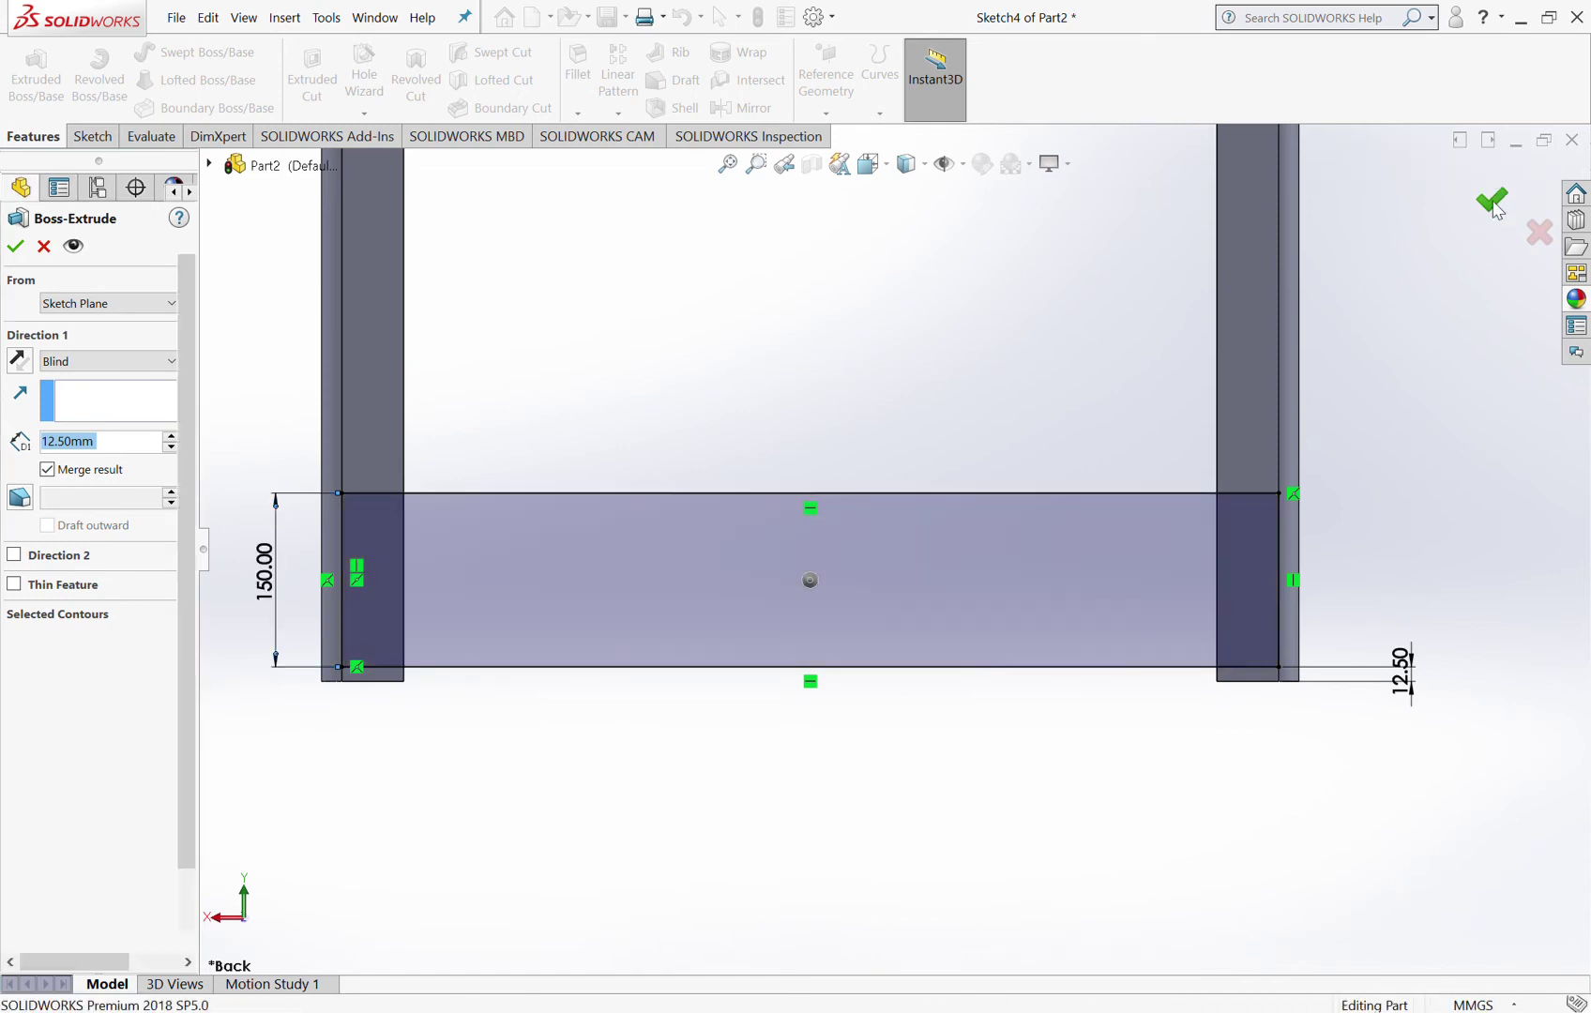
Step: Linear-pattern the bottom crossbar upward along the vertical channel edge with 660 mm spacing and 2 instances
{"action": "key", "text": "f"}
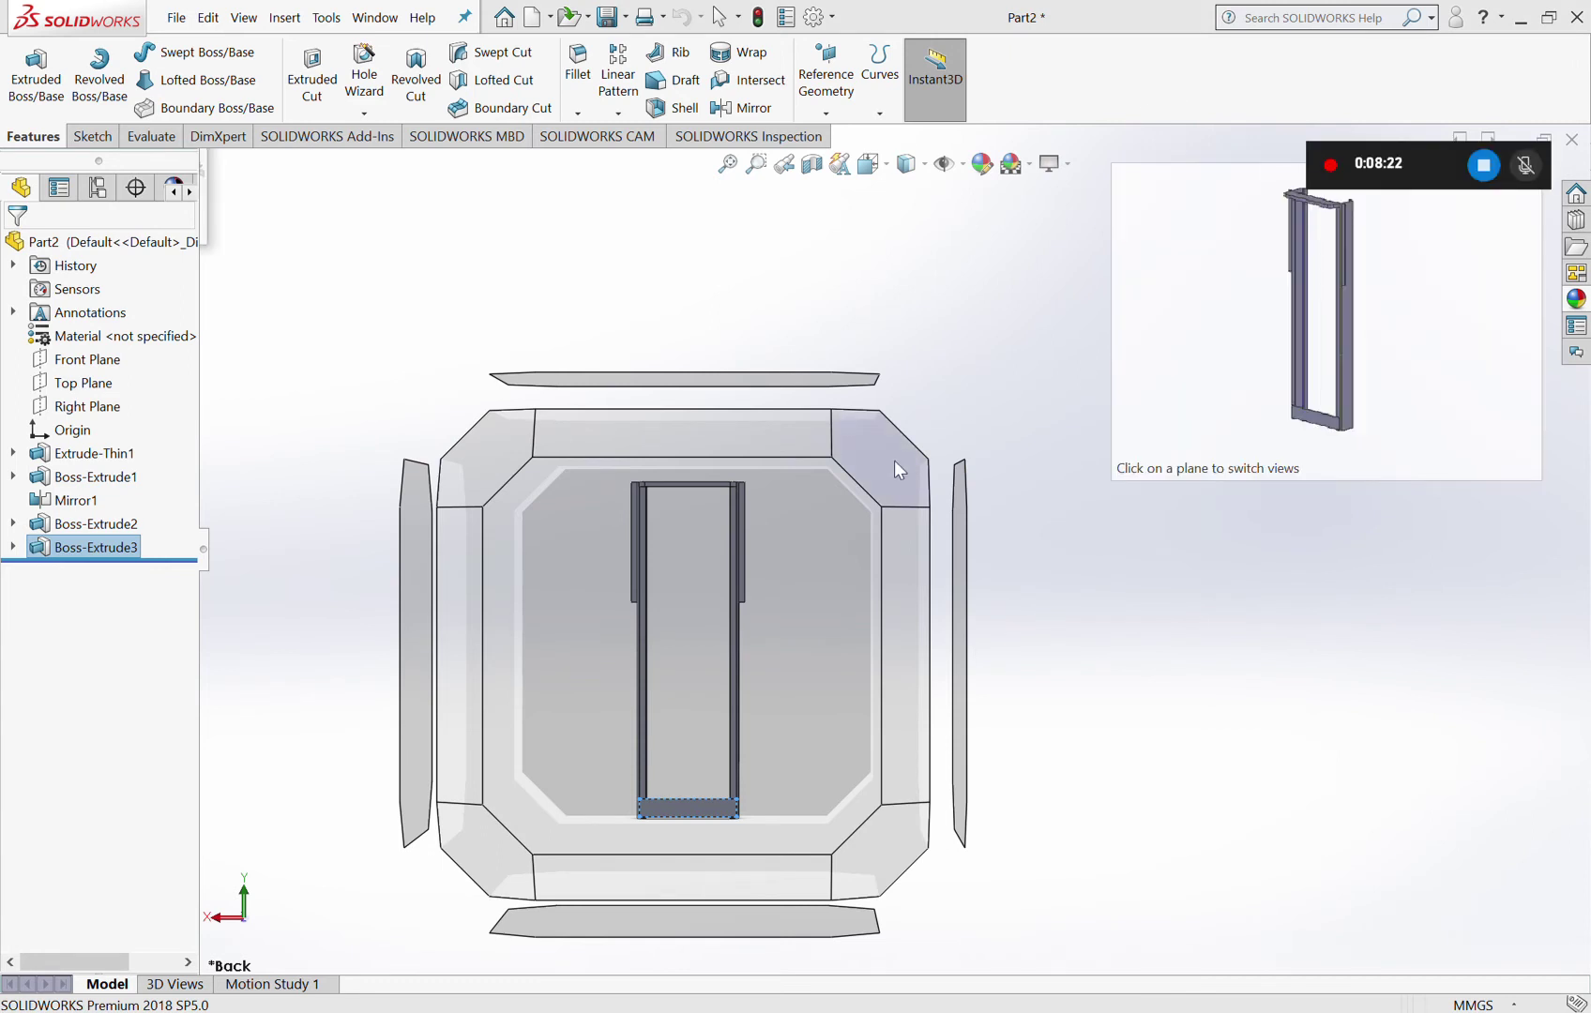
{"action": "left_click", "coordinate": [888, 466]}
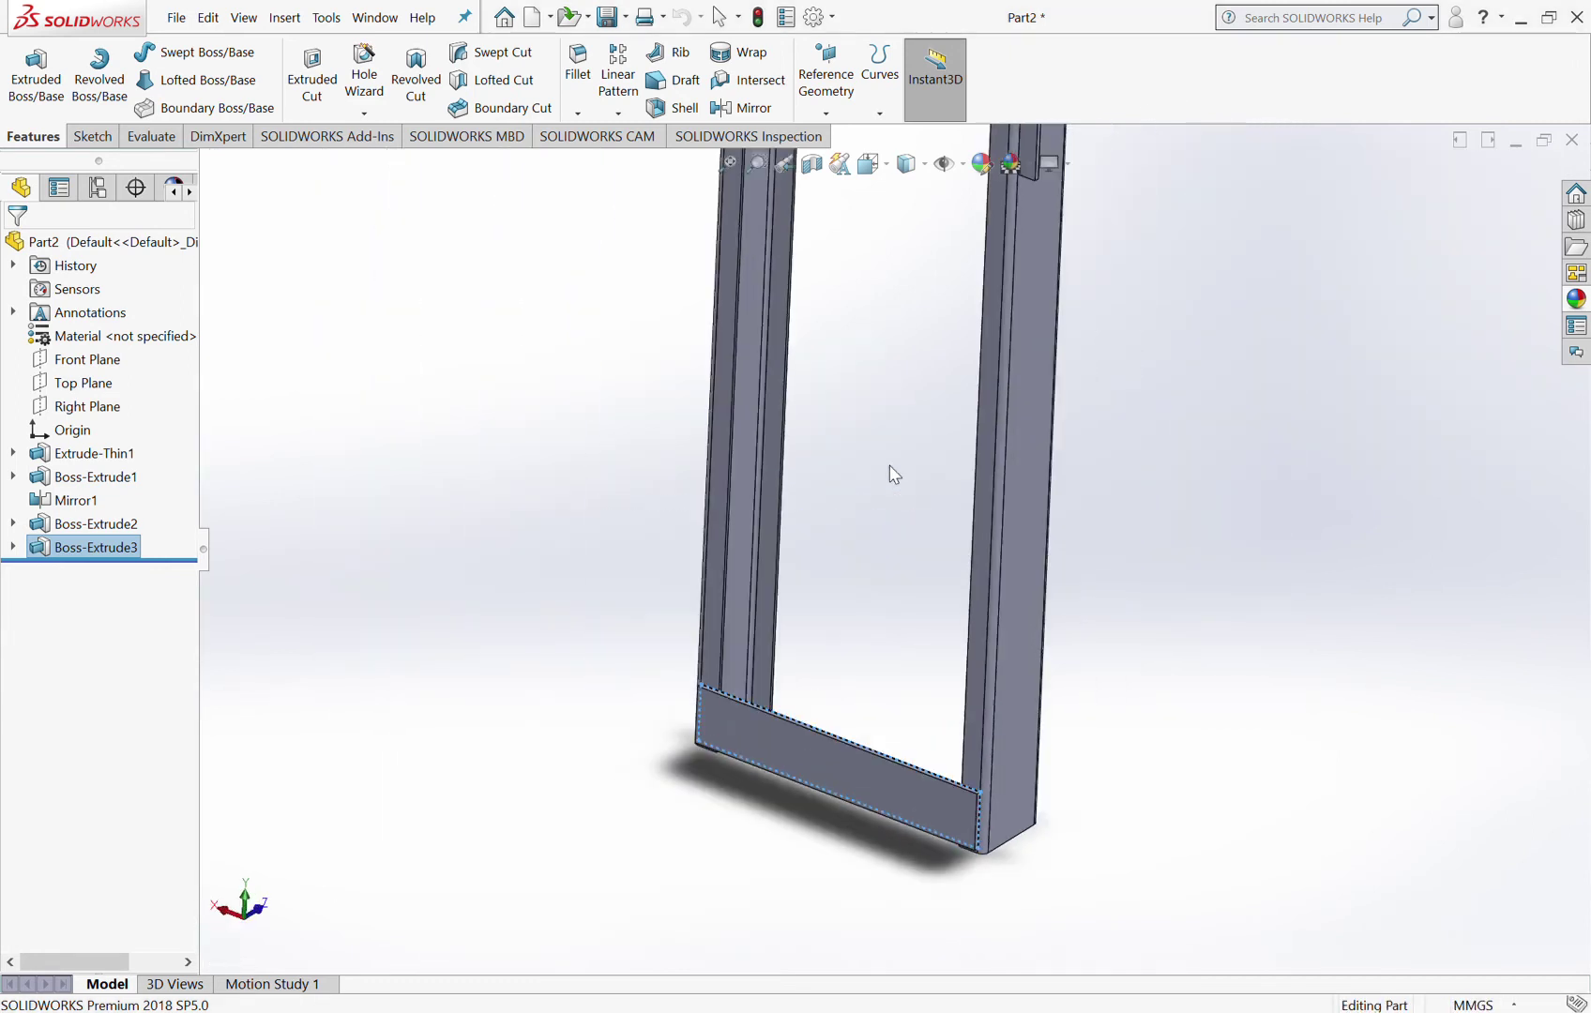
{"action": "left_click", "coordinate": [722, 891]}
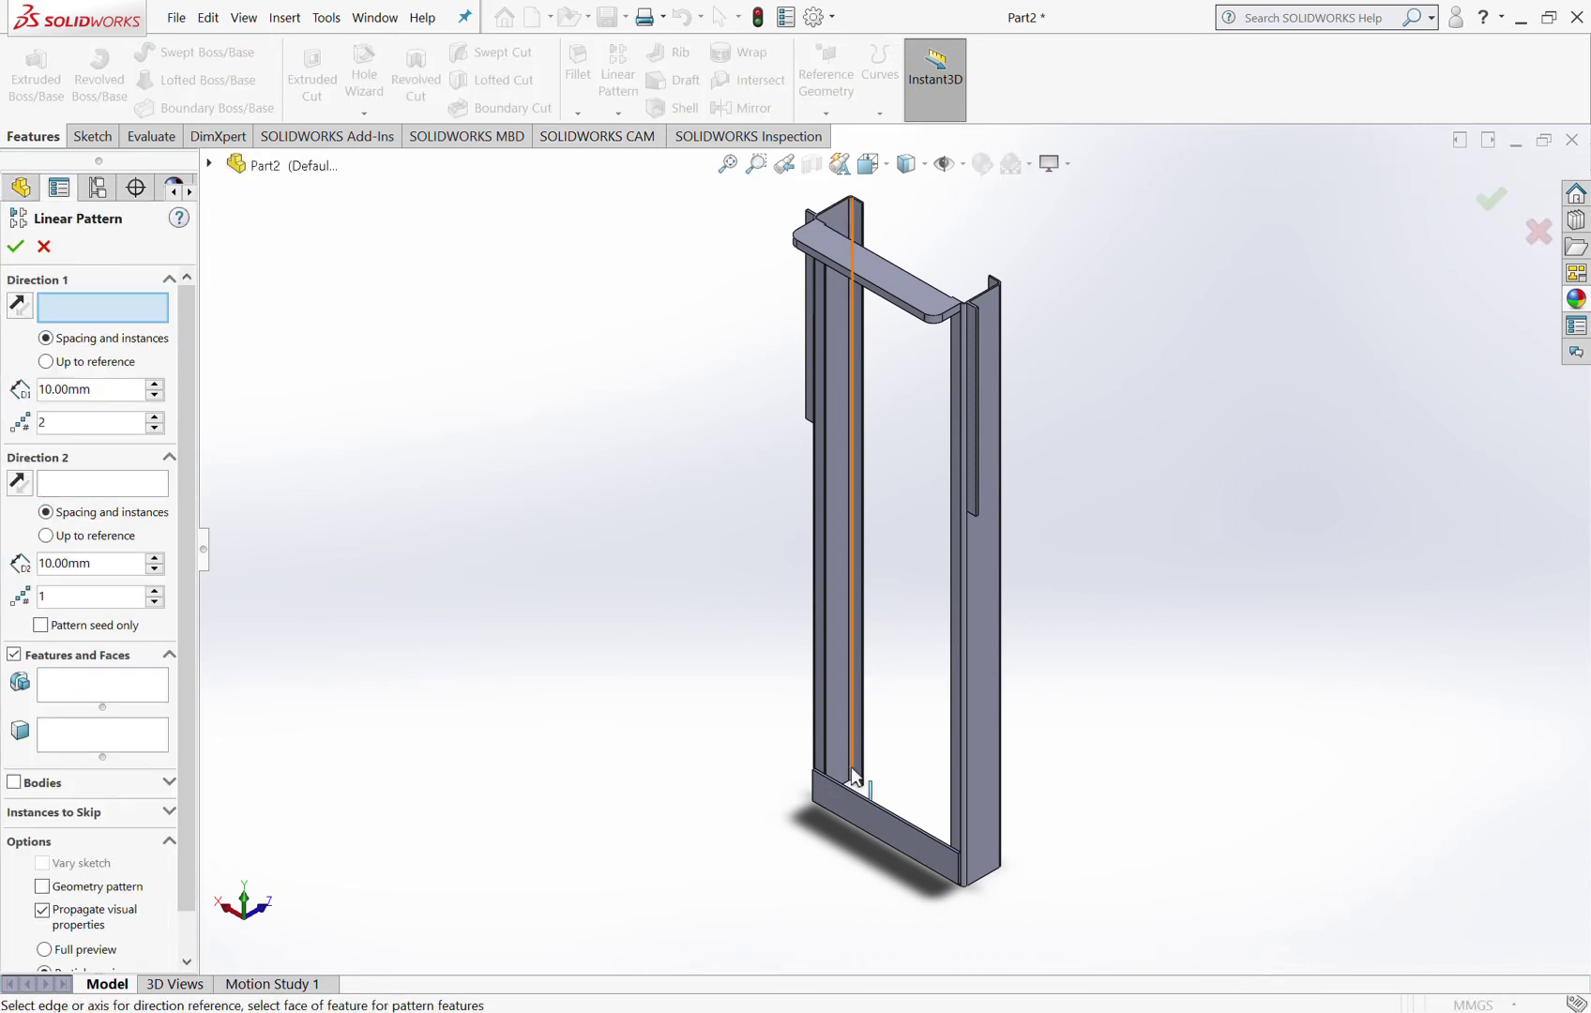
{"action": "left_click", "coordinate": [822, 739]}
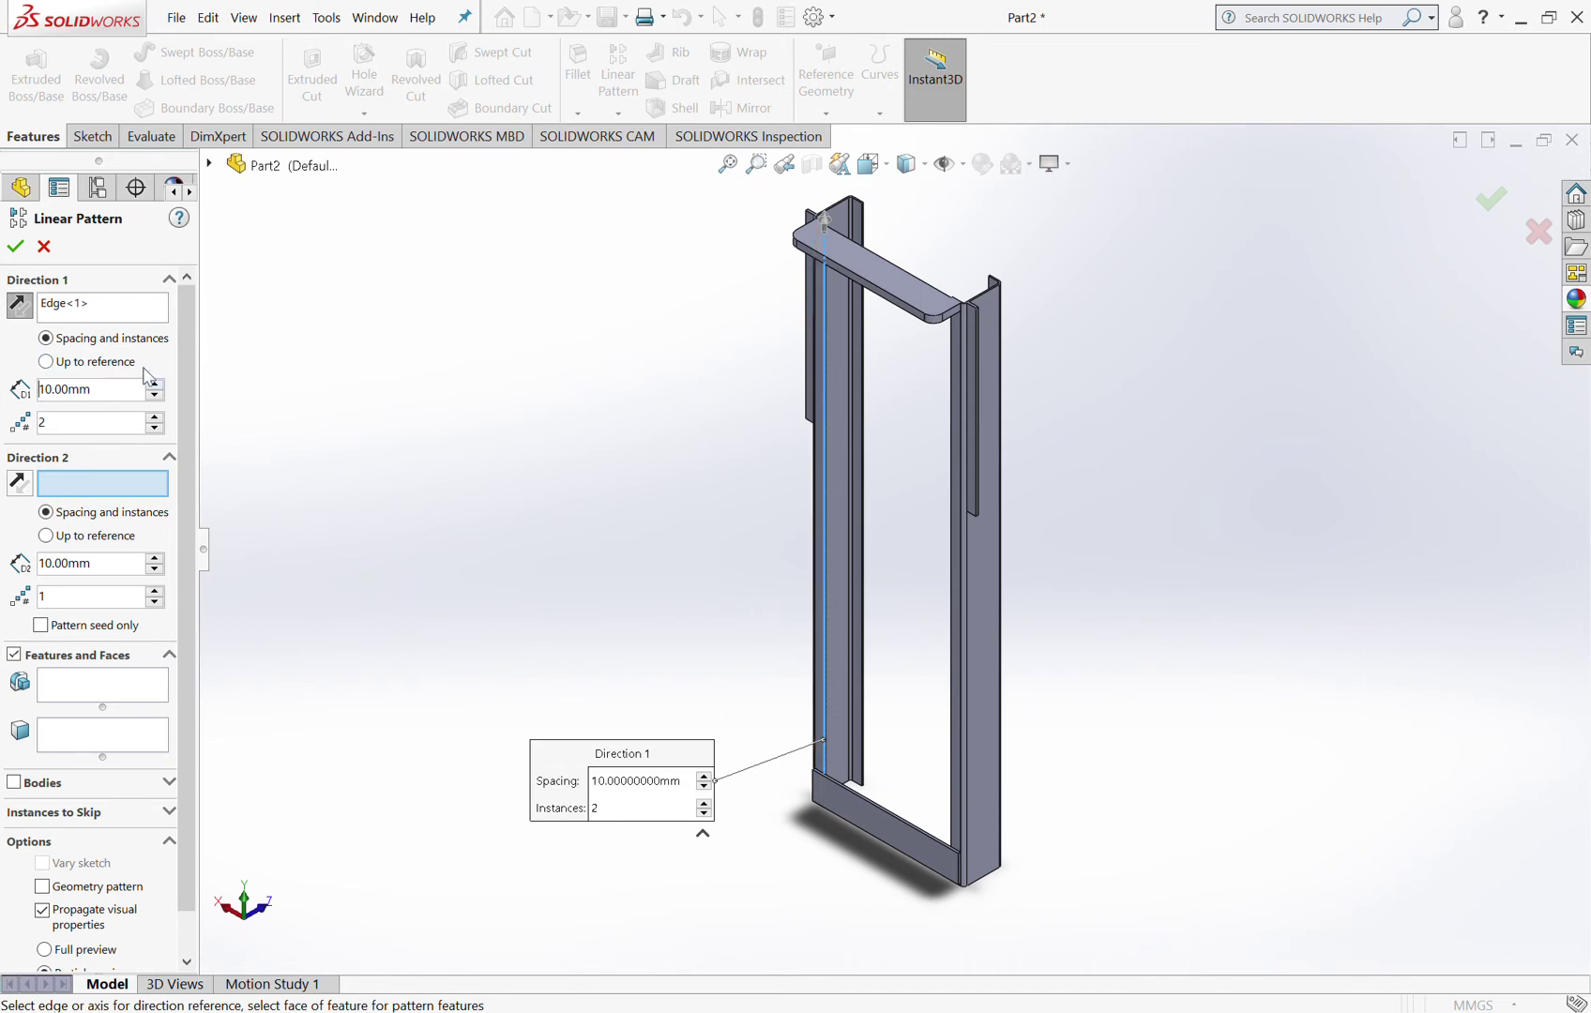
{"action": "left_click", "coordinate": [123, 394]}
{"action": "type", "text": "660"}
{"action": "key", "text": "Return"}
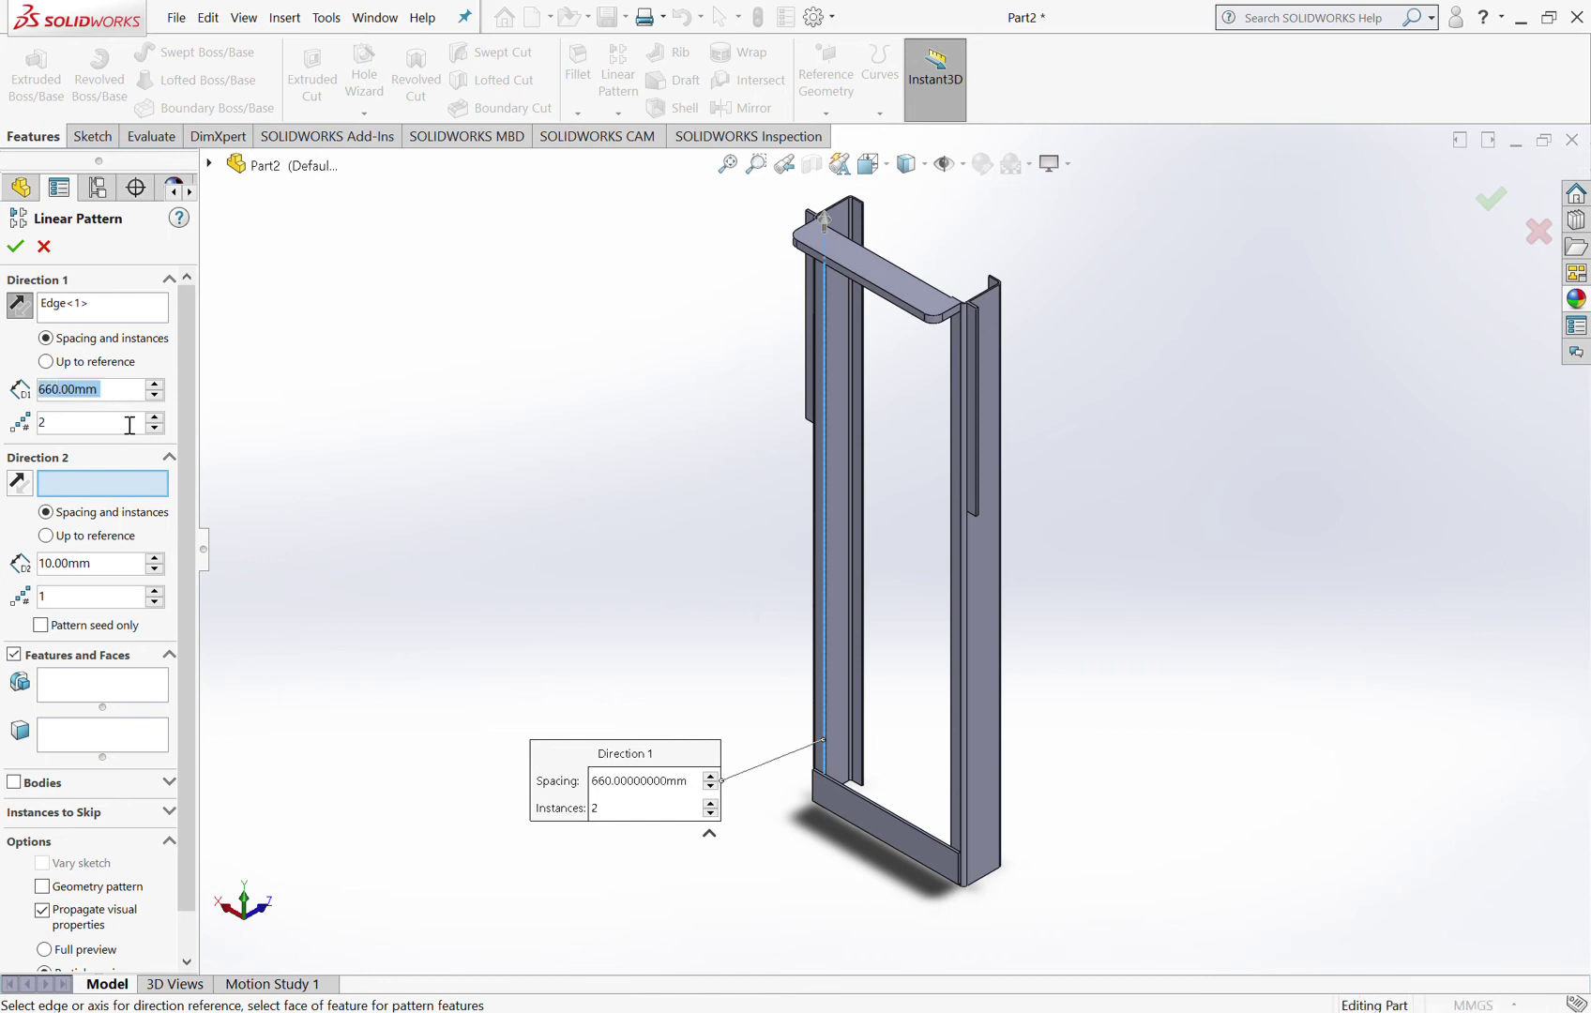
{"action": "left_click", "coordinate": [87, 689]}
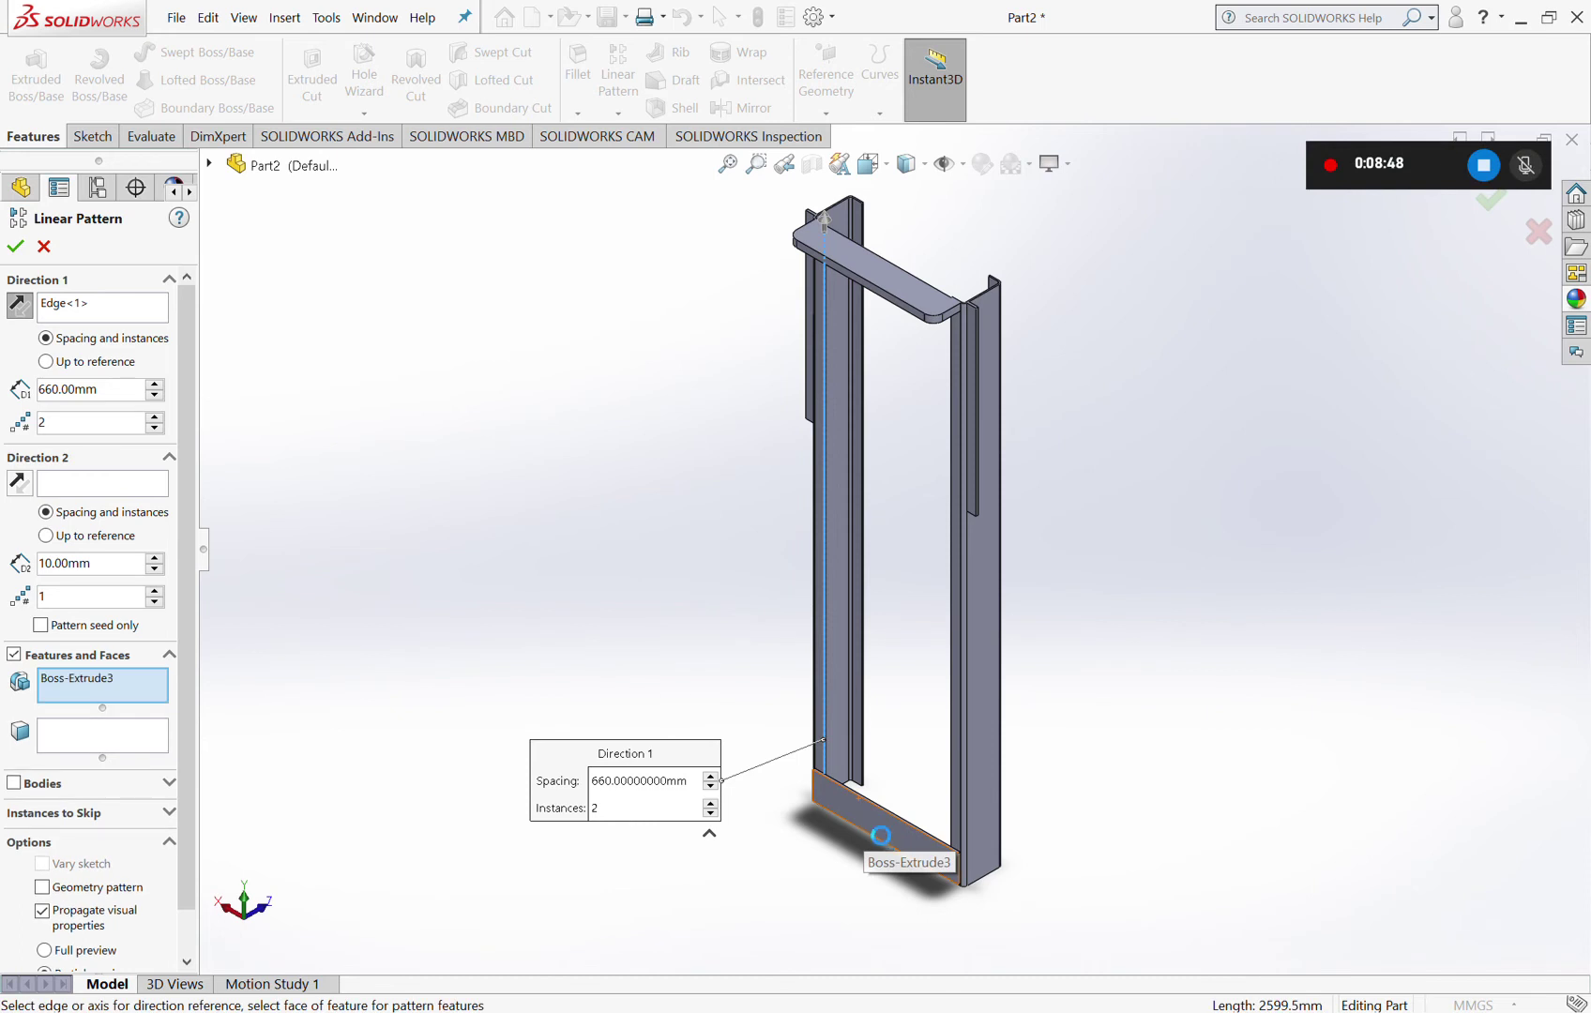
{"action": "left_click", "coordinate": [868, 828]}
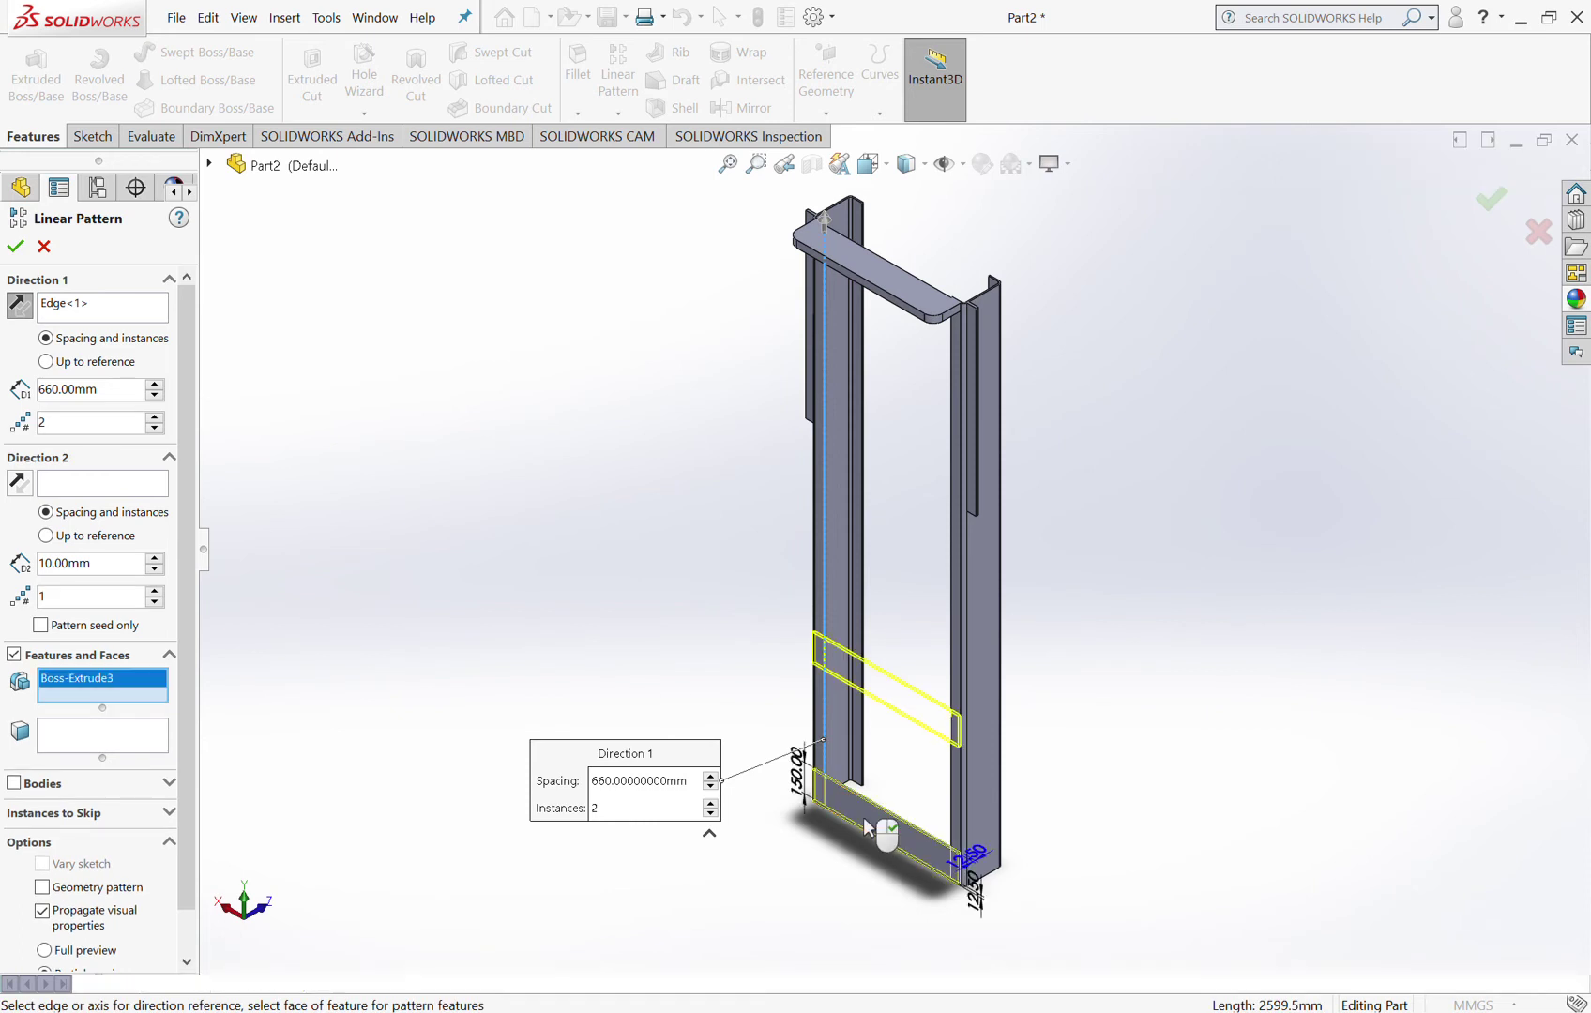
{"action": "left_click", "coordinate": [1488, 208]}
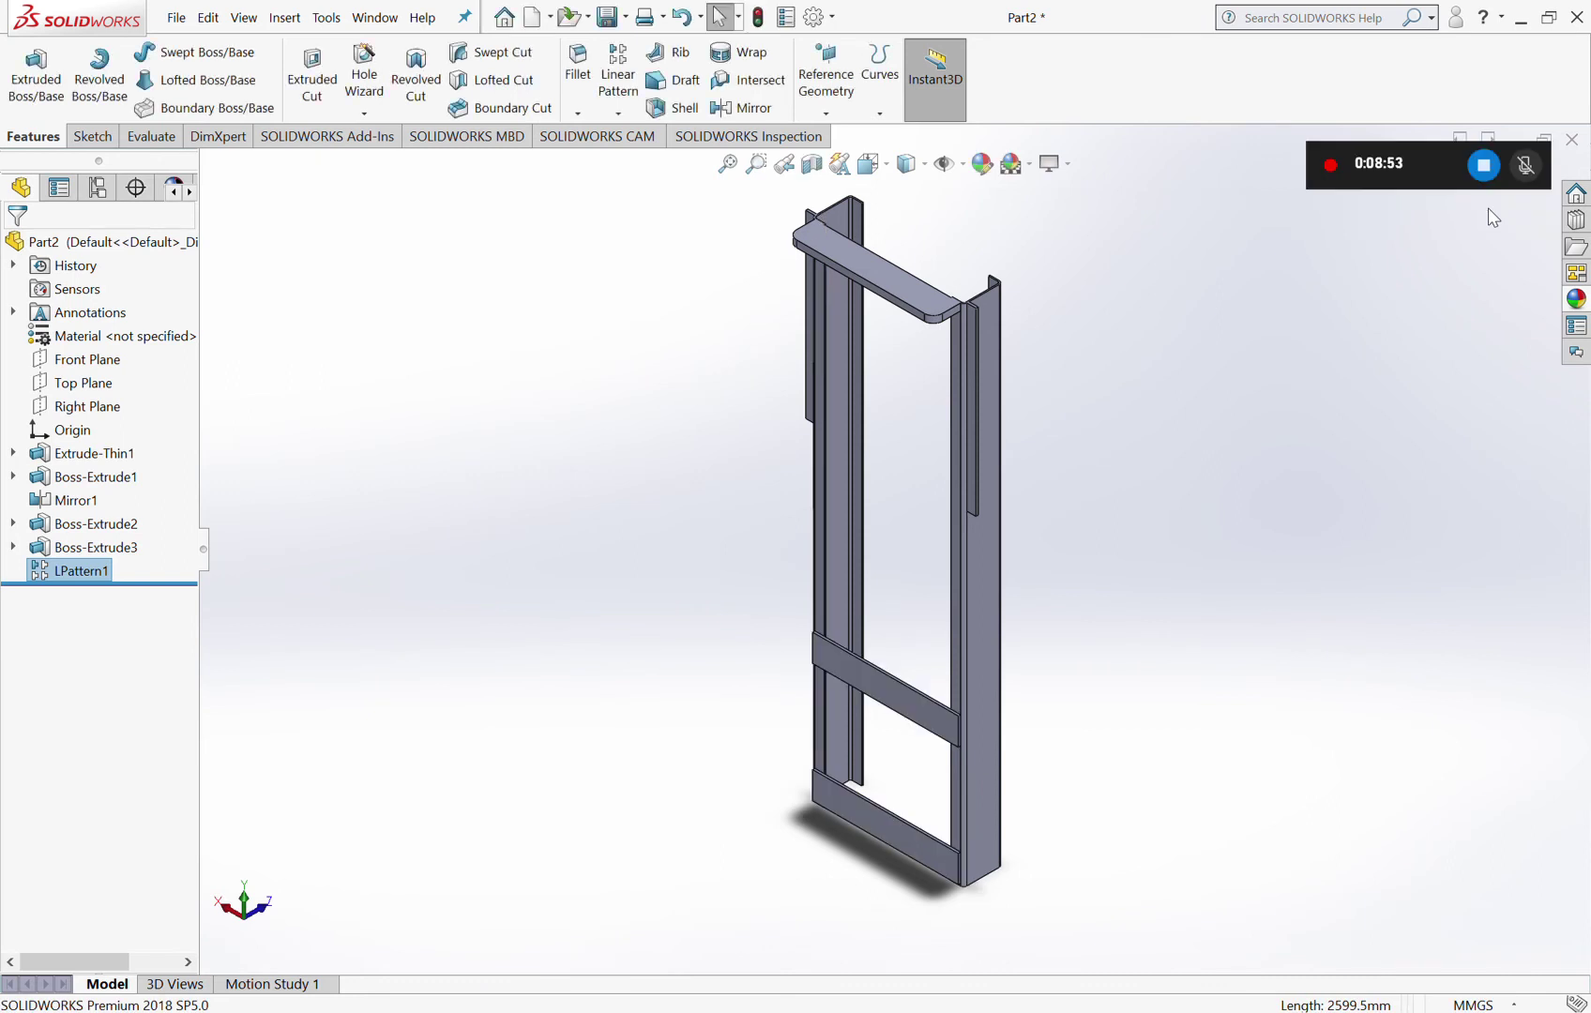
Step: Create a second linear pattern of the bottom crossbar up the channel edge with 1970 mm spacing and 2 instances
{"action": "left_click", "coordinate": [611, 227]}
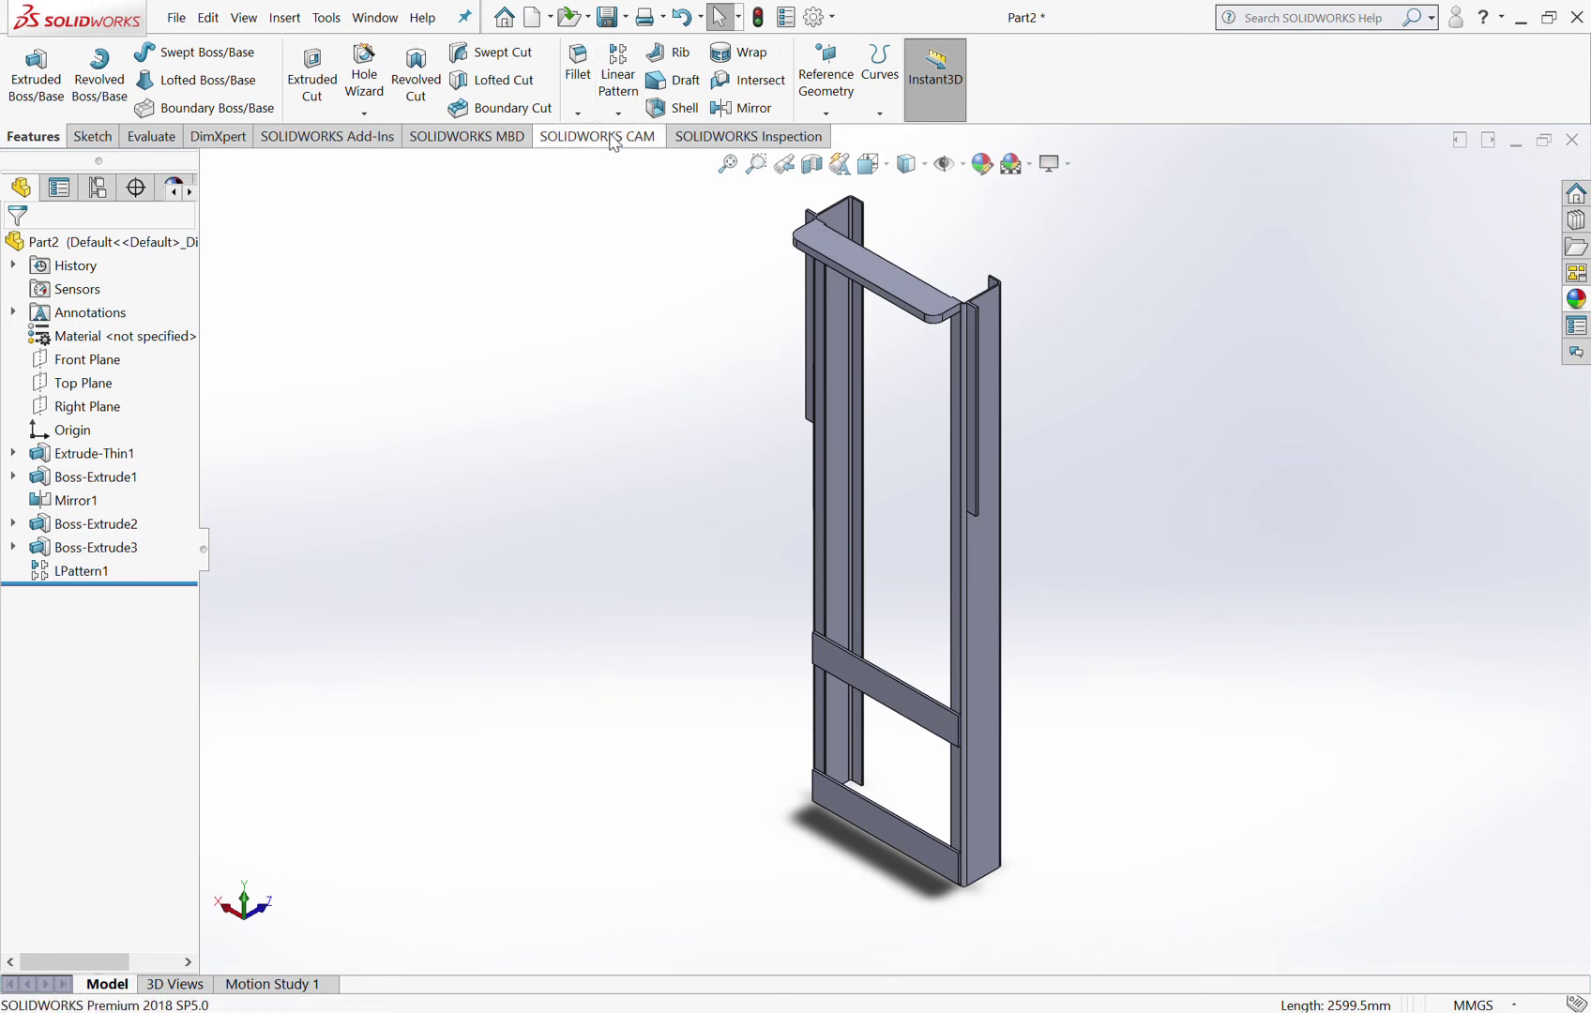
{"action": "left_click", "coordinate": [825, 541]}
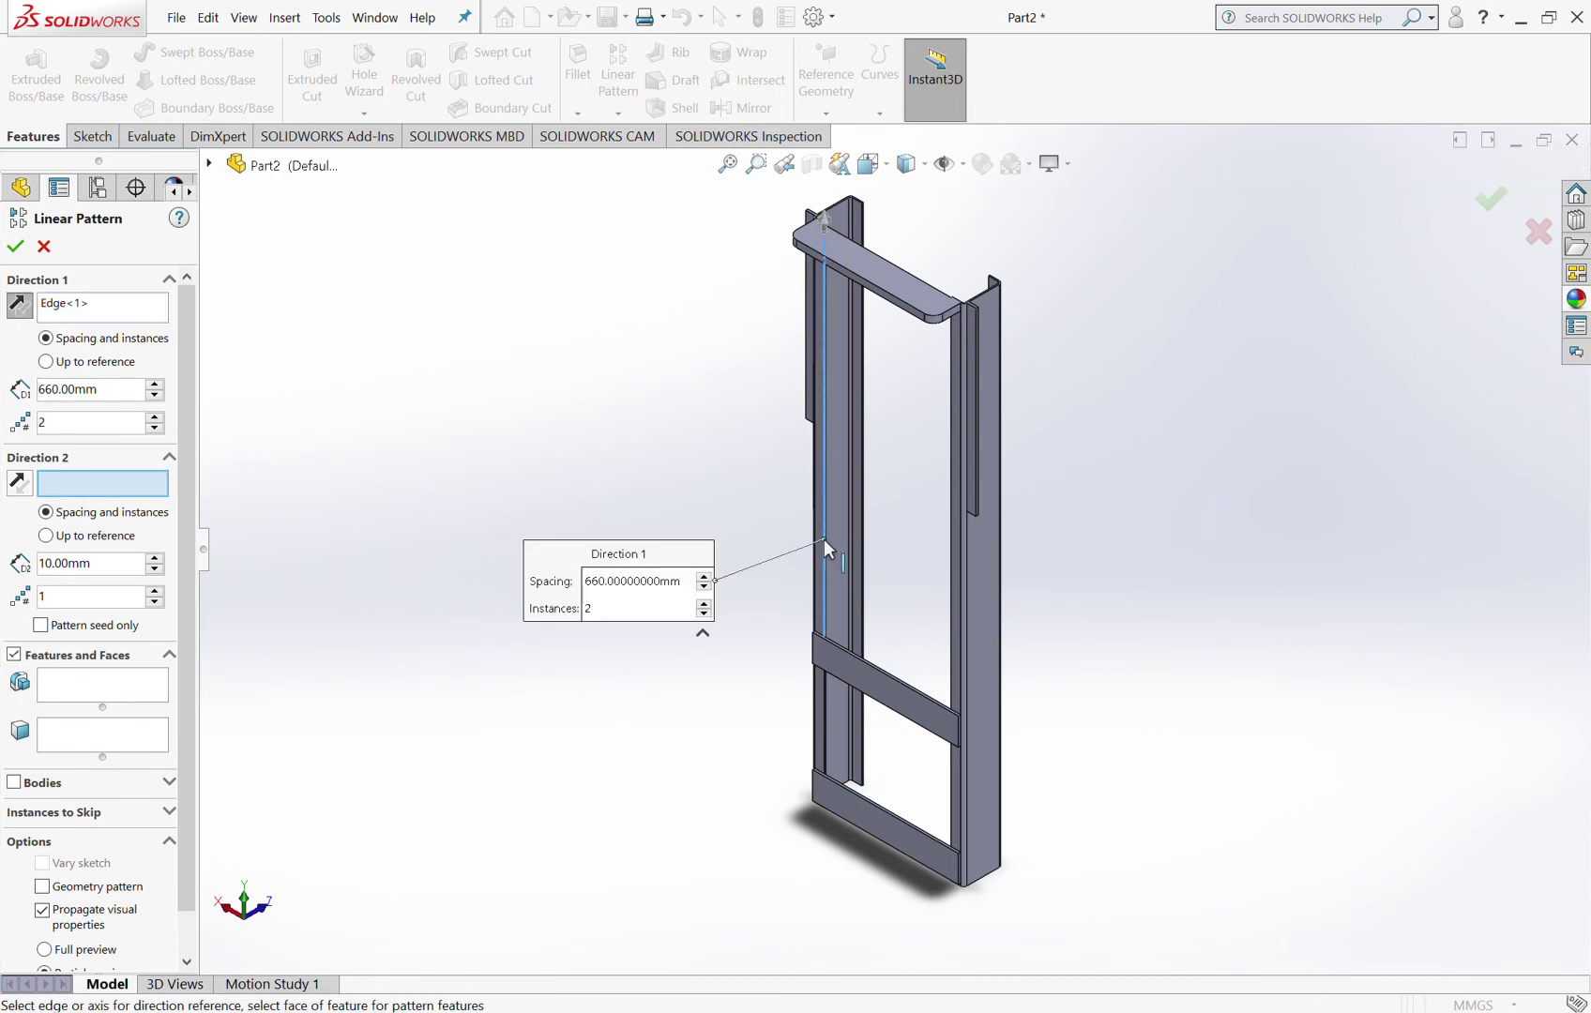
{"action": "double_click", "coordinate": [123, 395]}
{"action": "type", "text": "1970"}
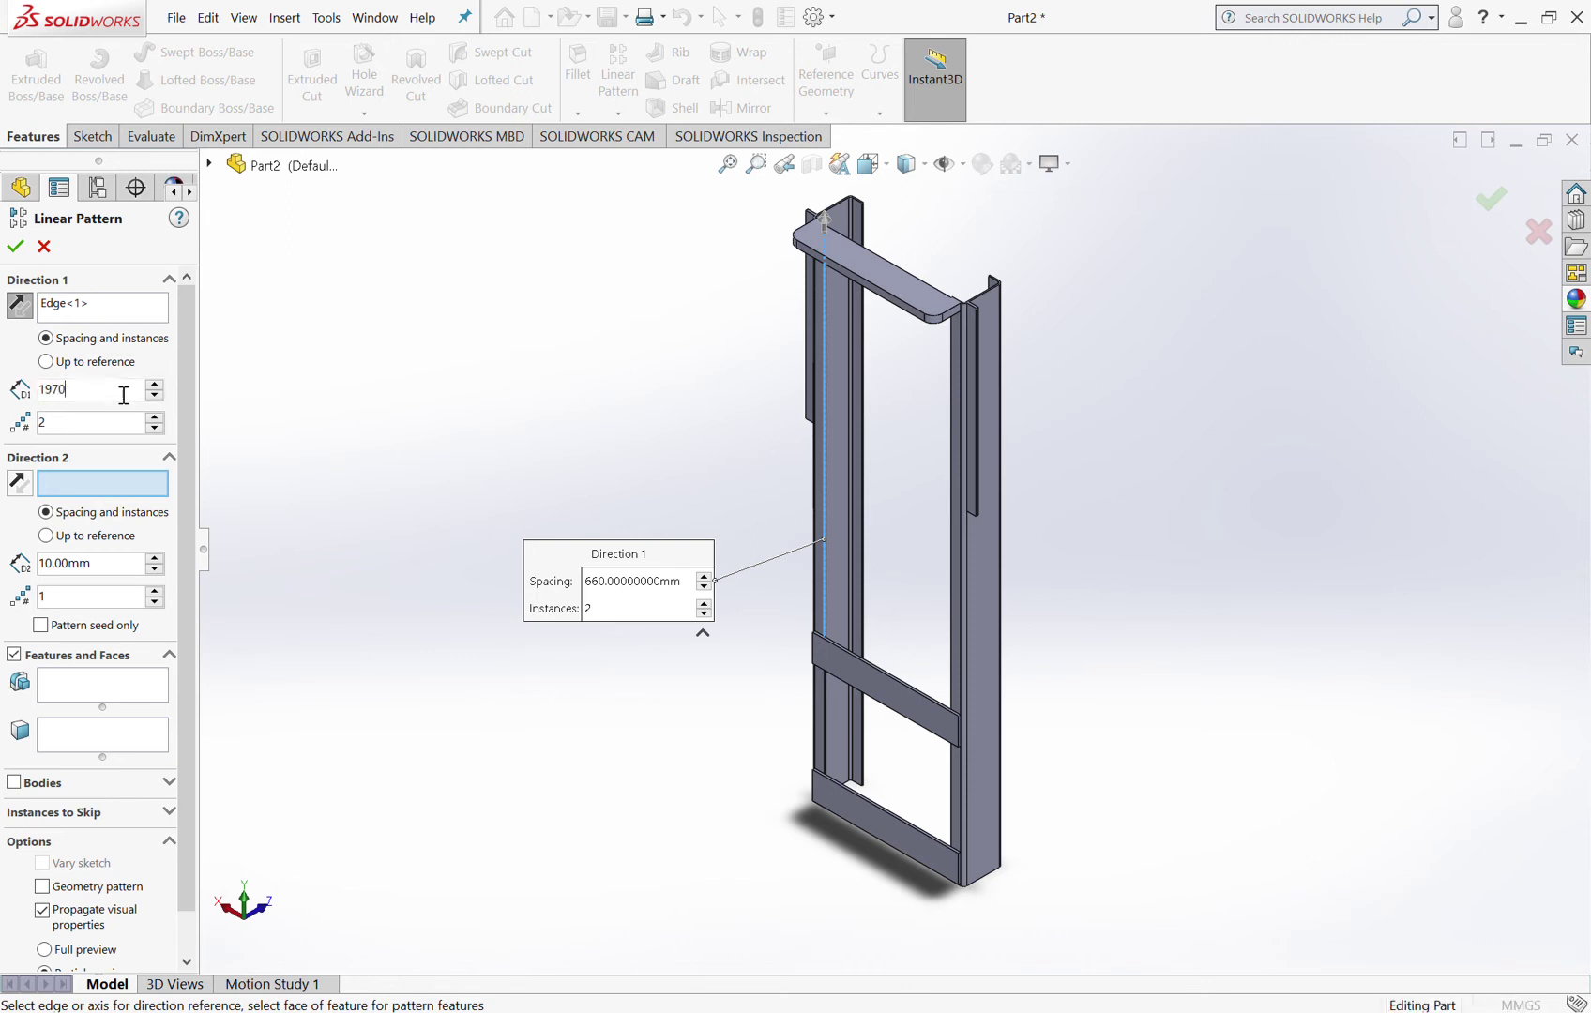
{"action": "key", "text": "Return"}
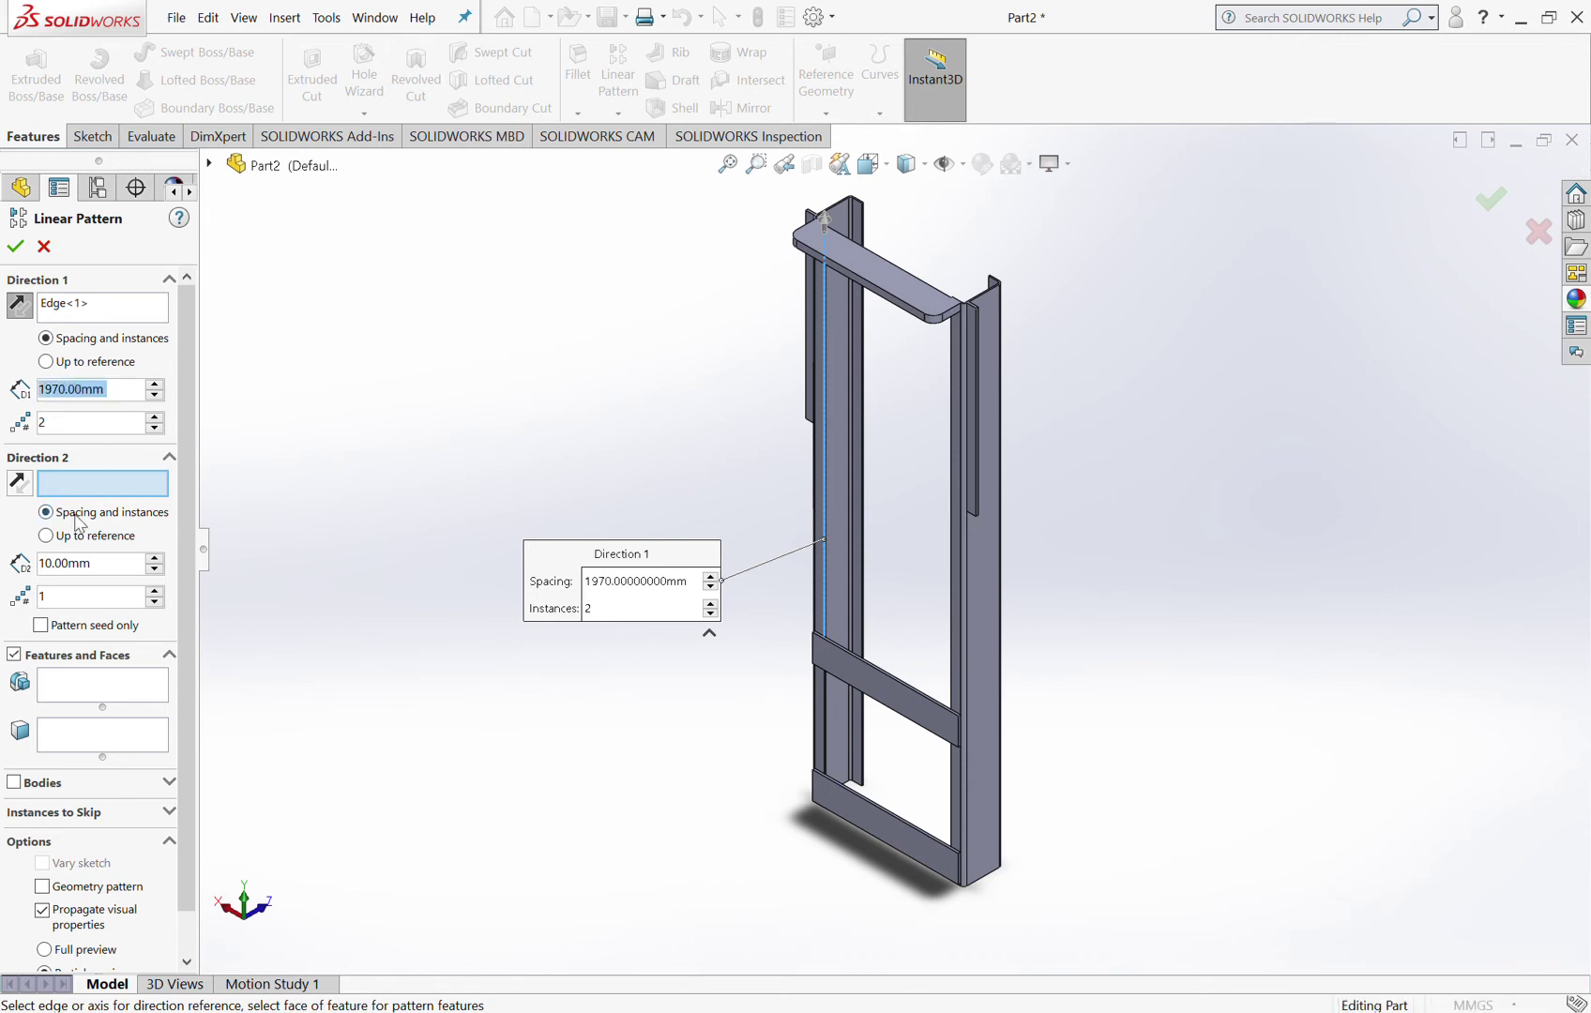
{"action": "left_click", "coordinate": [93, 691]}
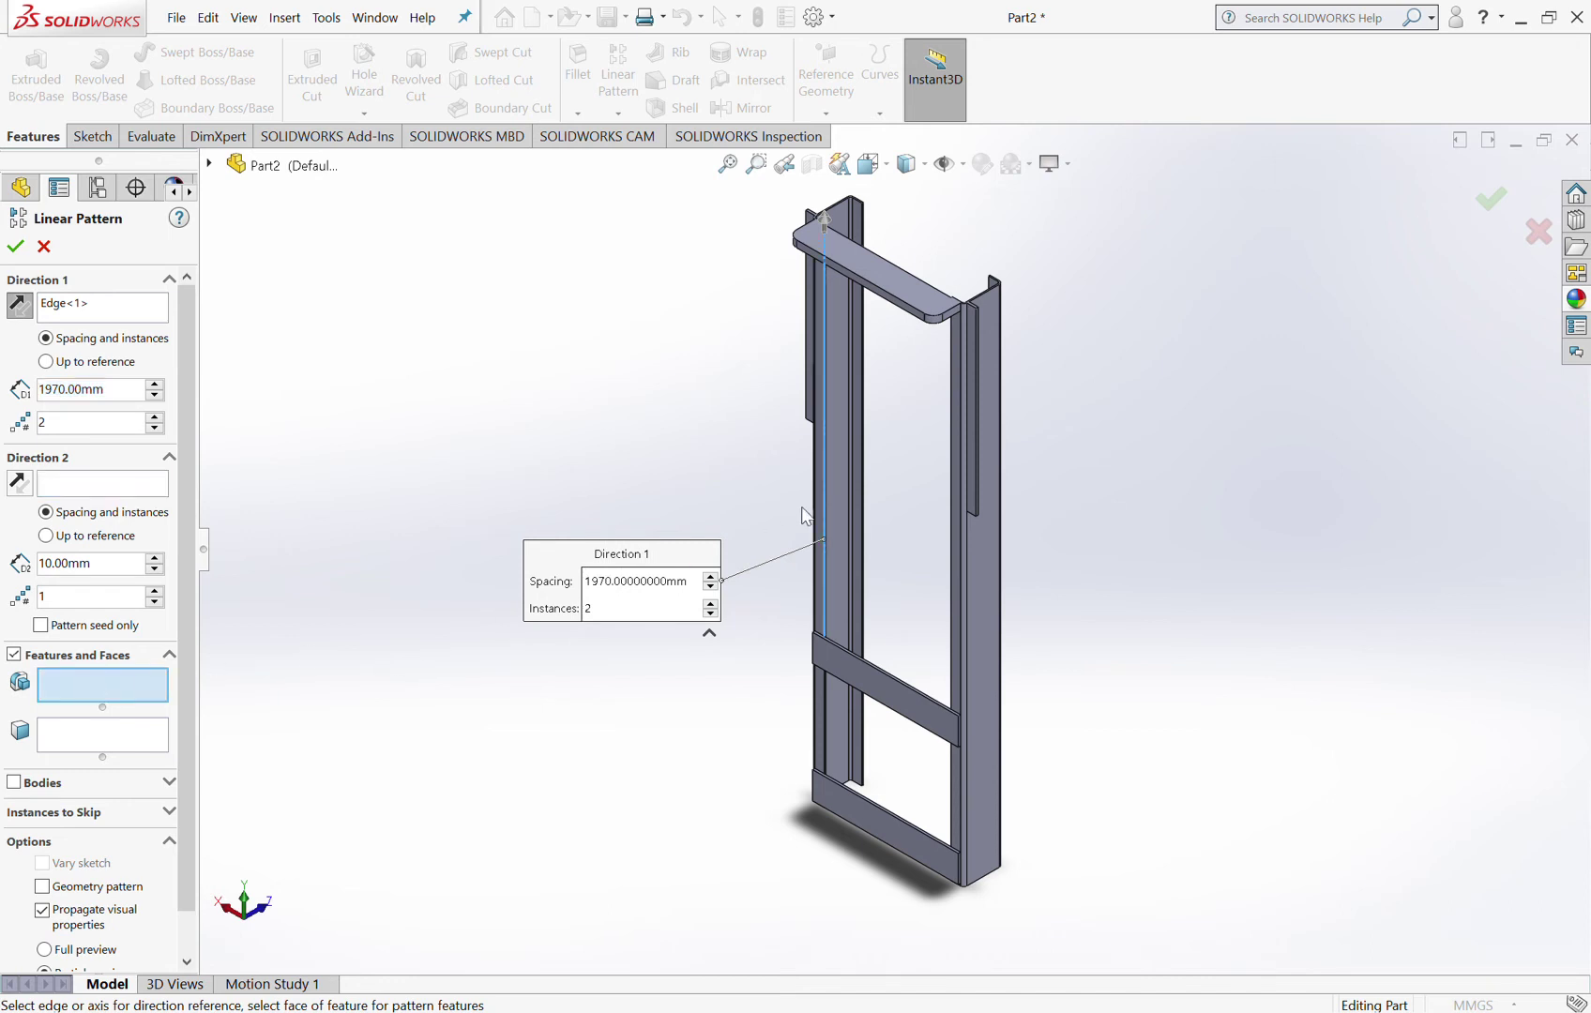
{"action": "left_click", "coordinate": [877, 823]}
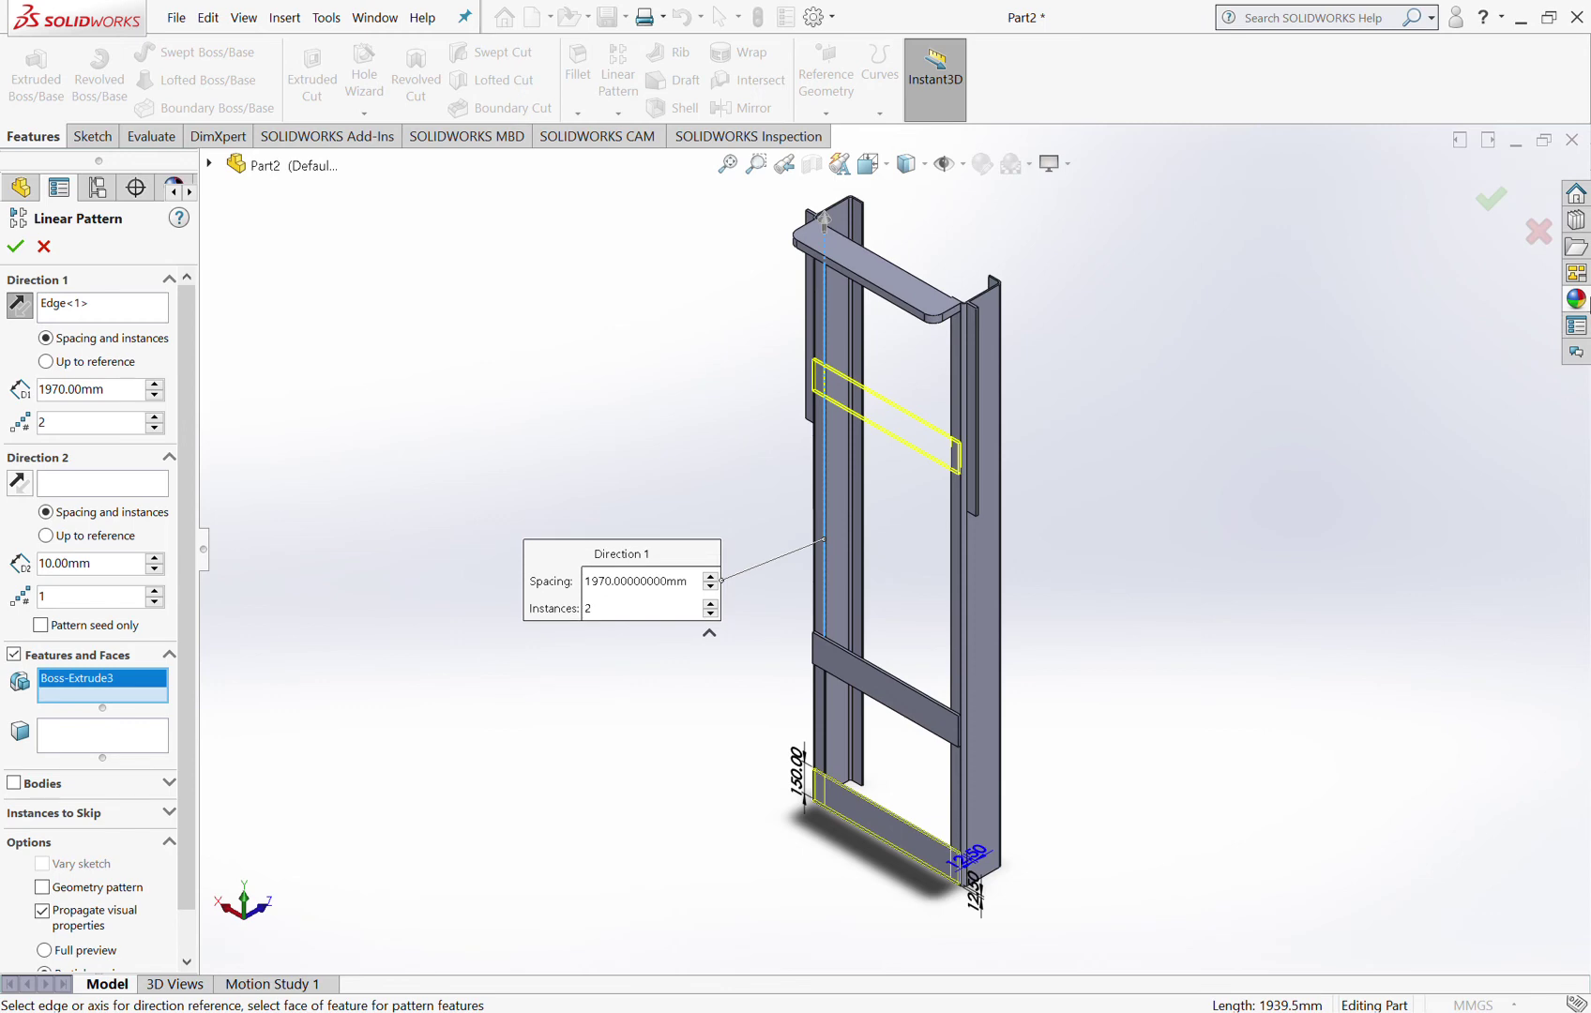
{"action": "left_click", "coordinate": [1492, 209]}
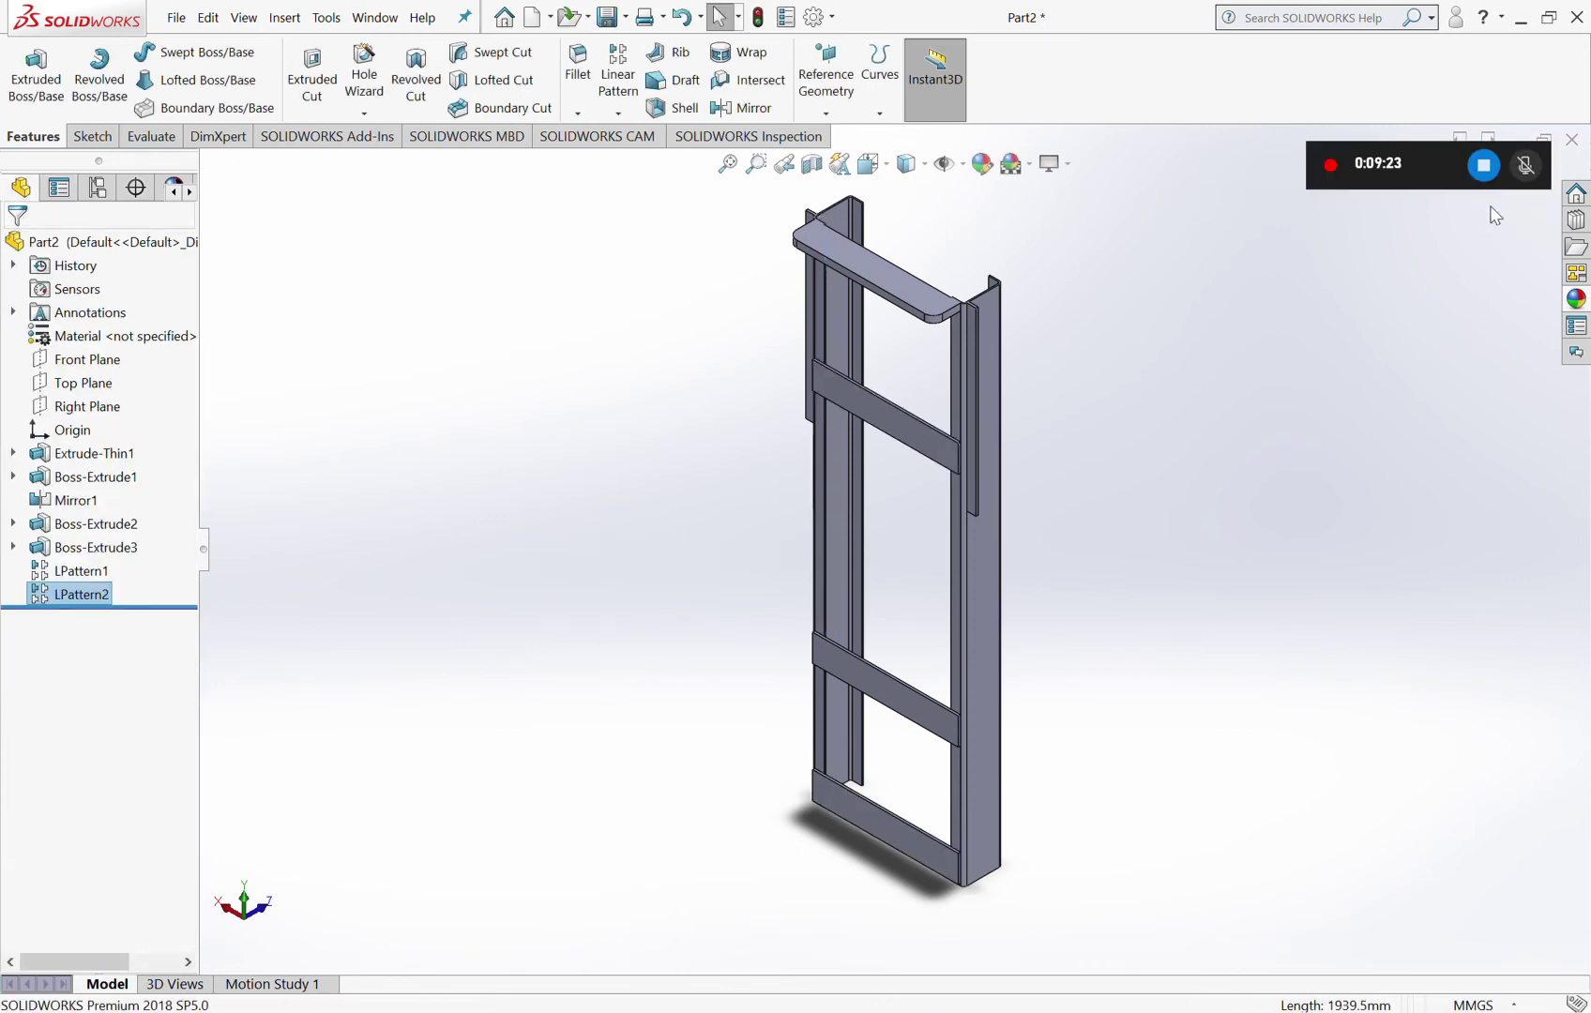
Step: Orient the view straight onto the underside of the frame, facing the lower channel ends
{"action": "key", "text": "space"}
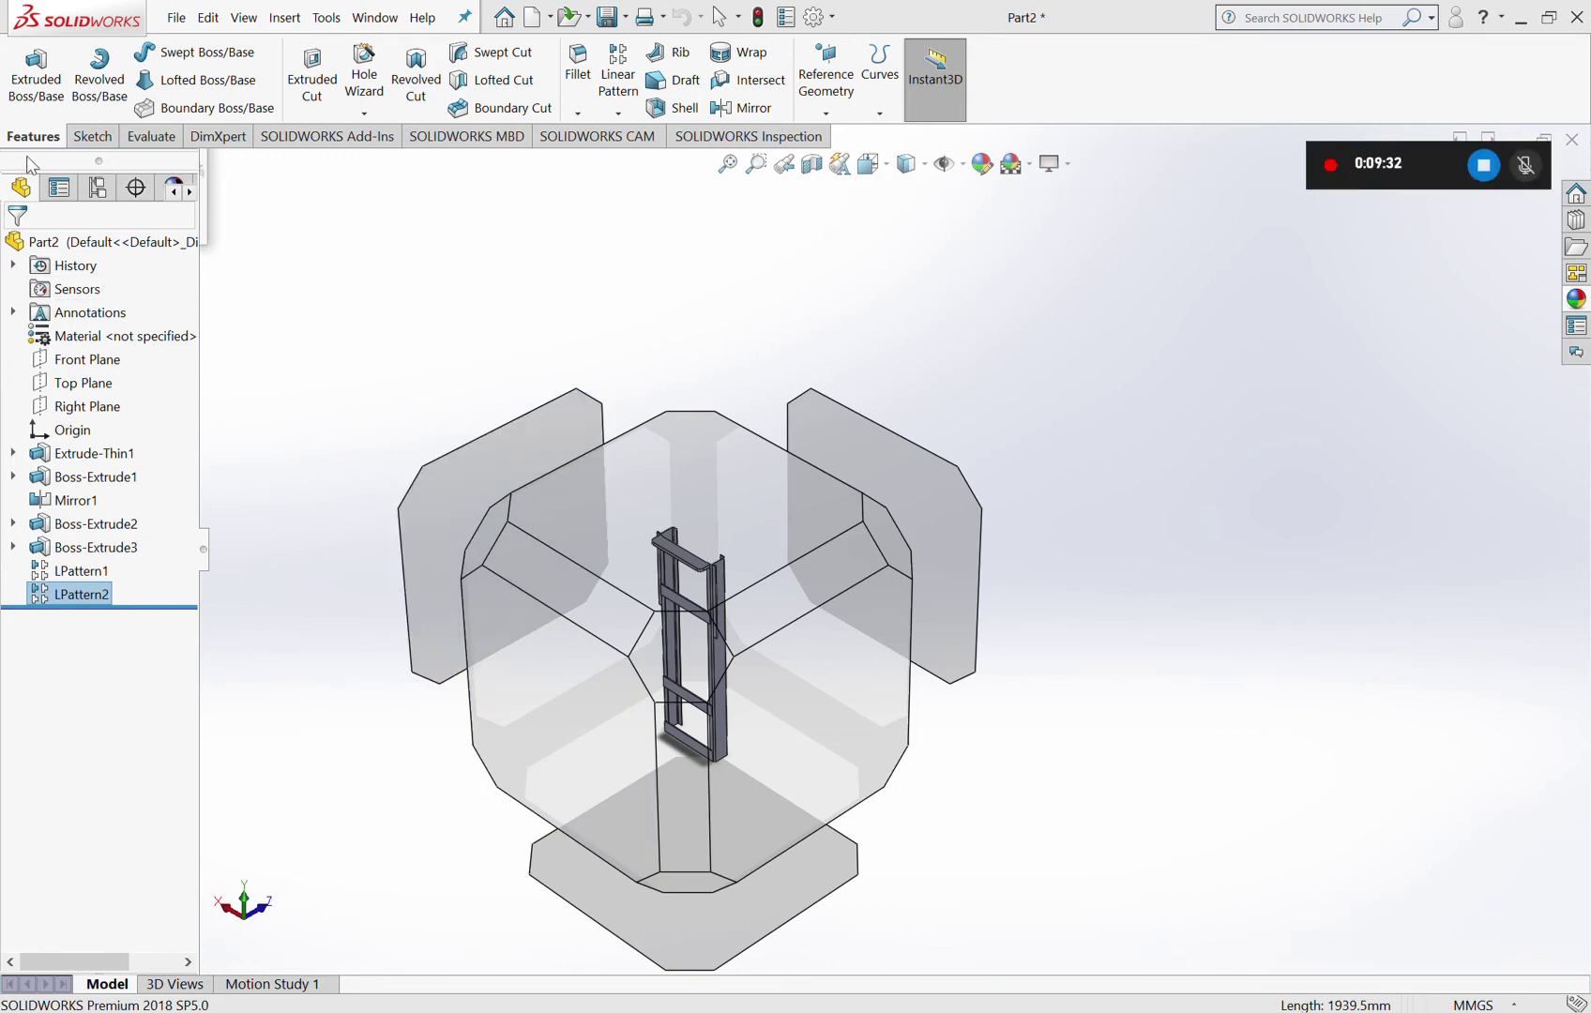
{"action": "left_click", "coordinate": [578, 899]}
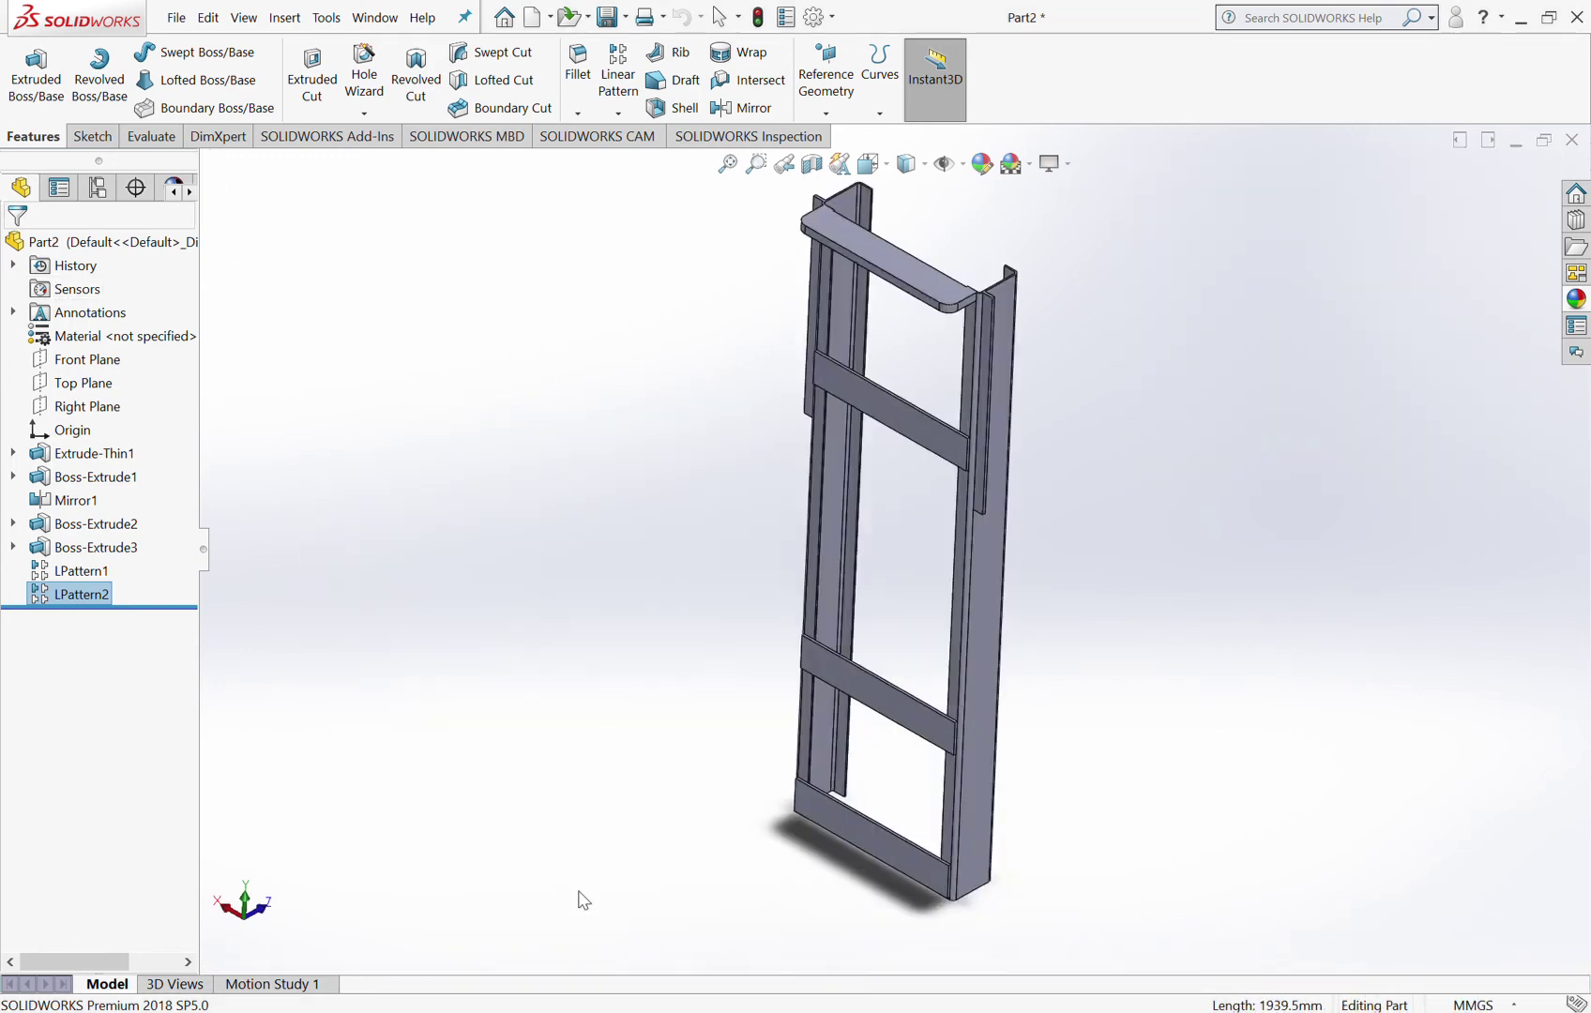
{"action": "key", "text": "ctrl+8"}
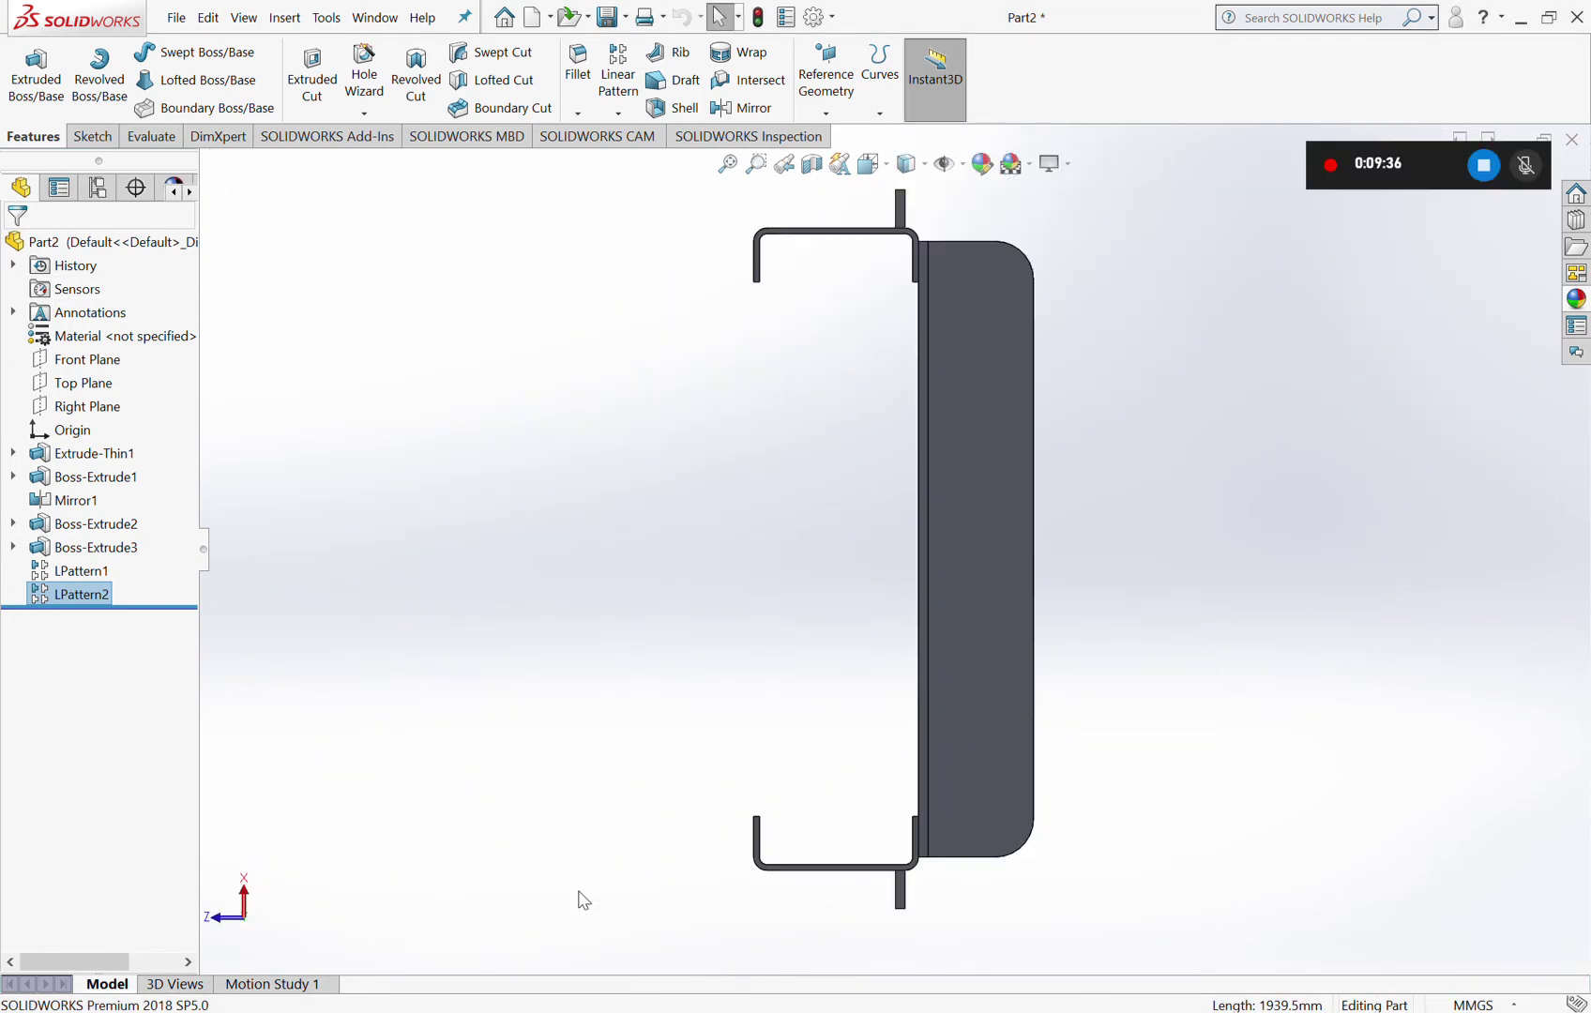